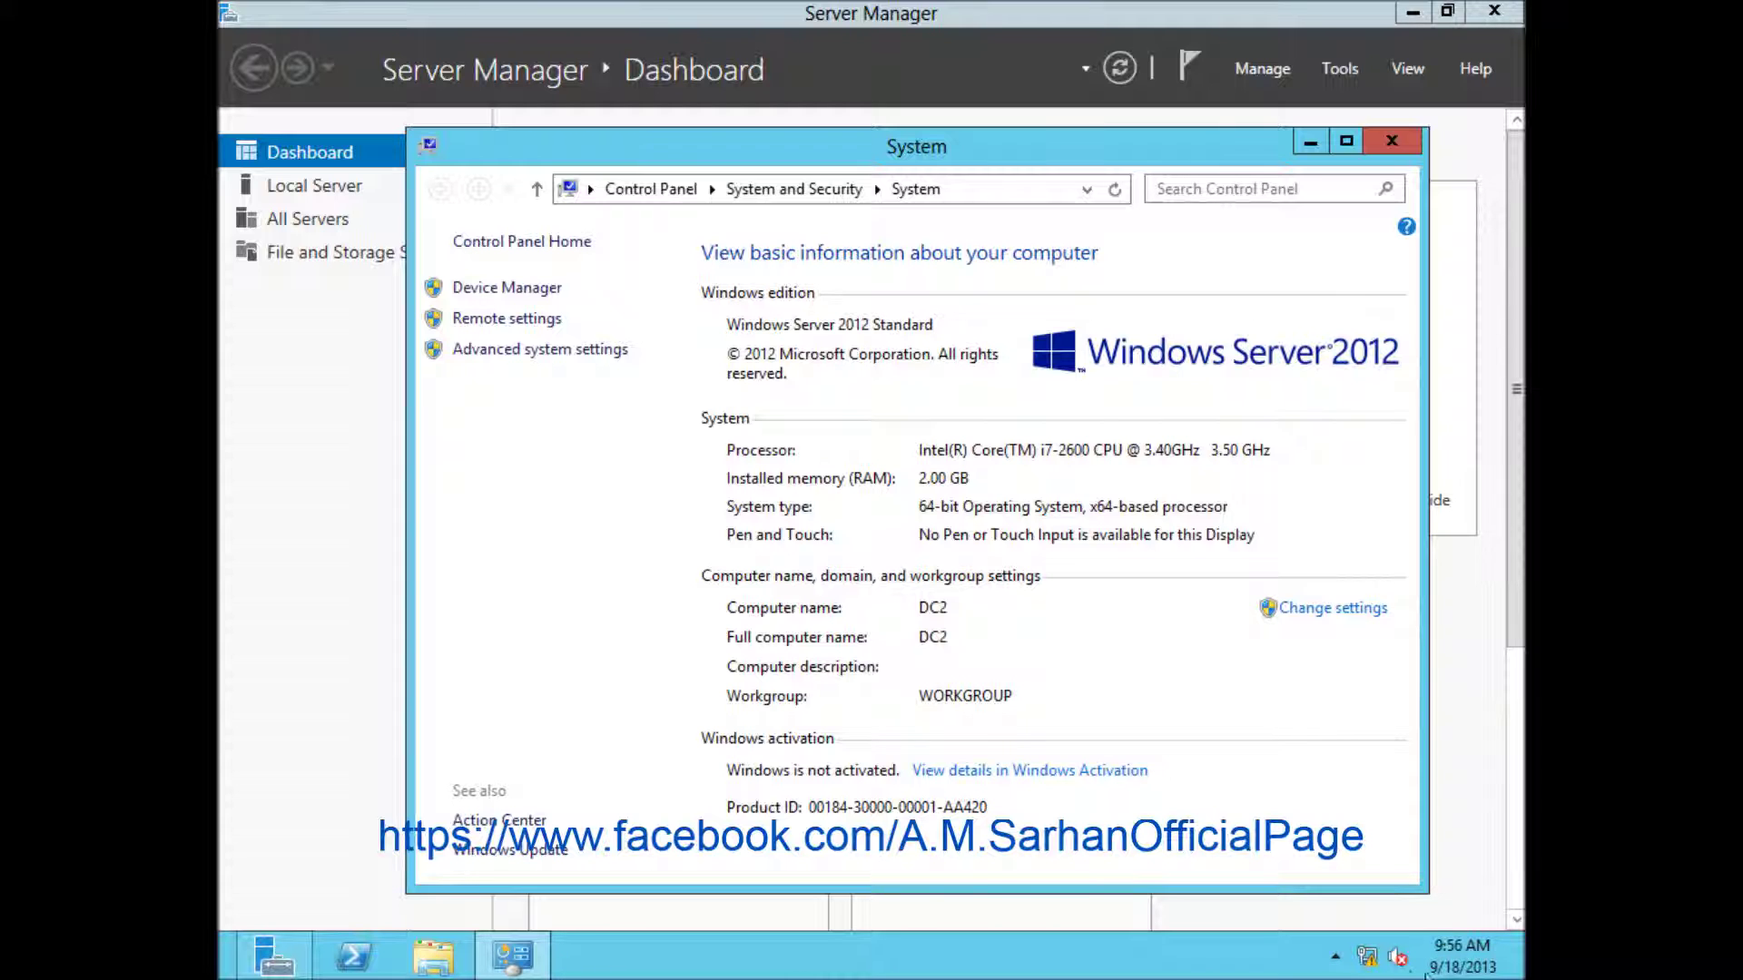
Show the System page with computer name DC2 in WORKGROUP.
{"action": "left_click", "coordinate": [1367, 958]}
Display the Ethernet details: IPv4 192.168.1.201 and DNS server 192.168.1.200.
{"action": "right_click", "coordinate": [1369, 953]}
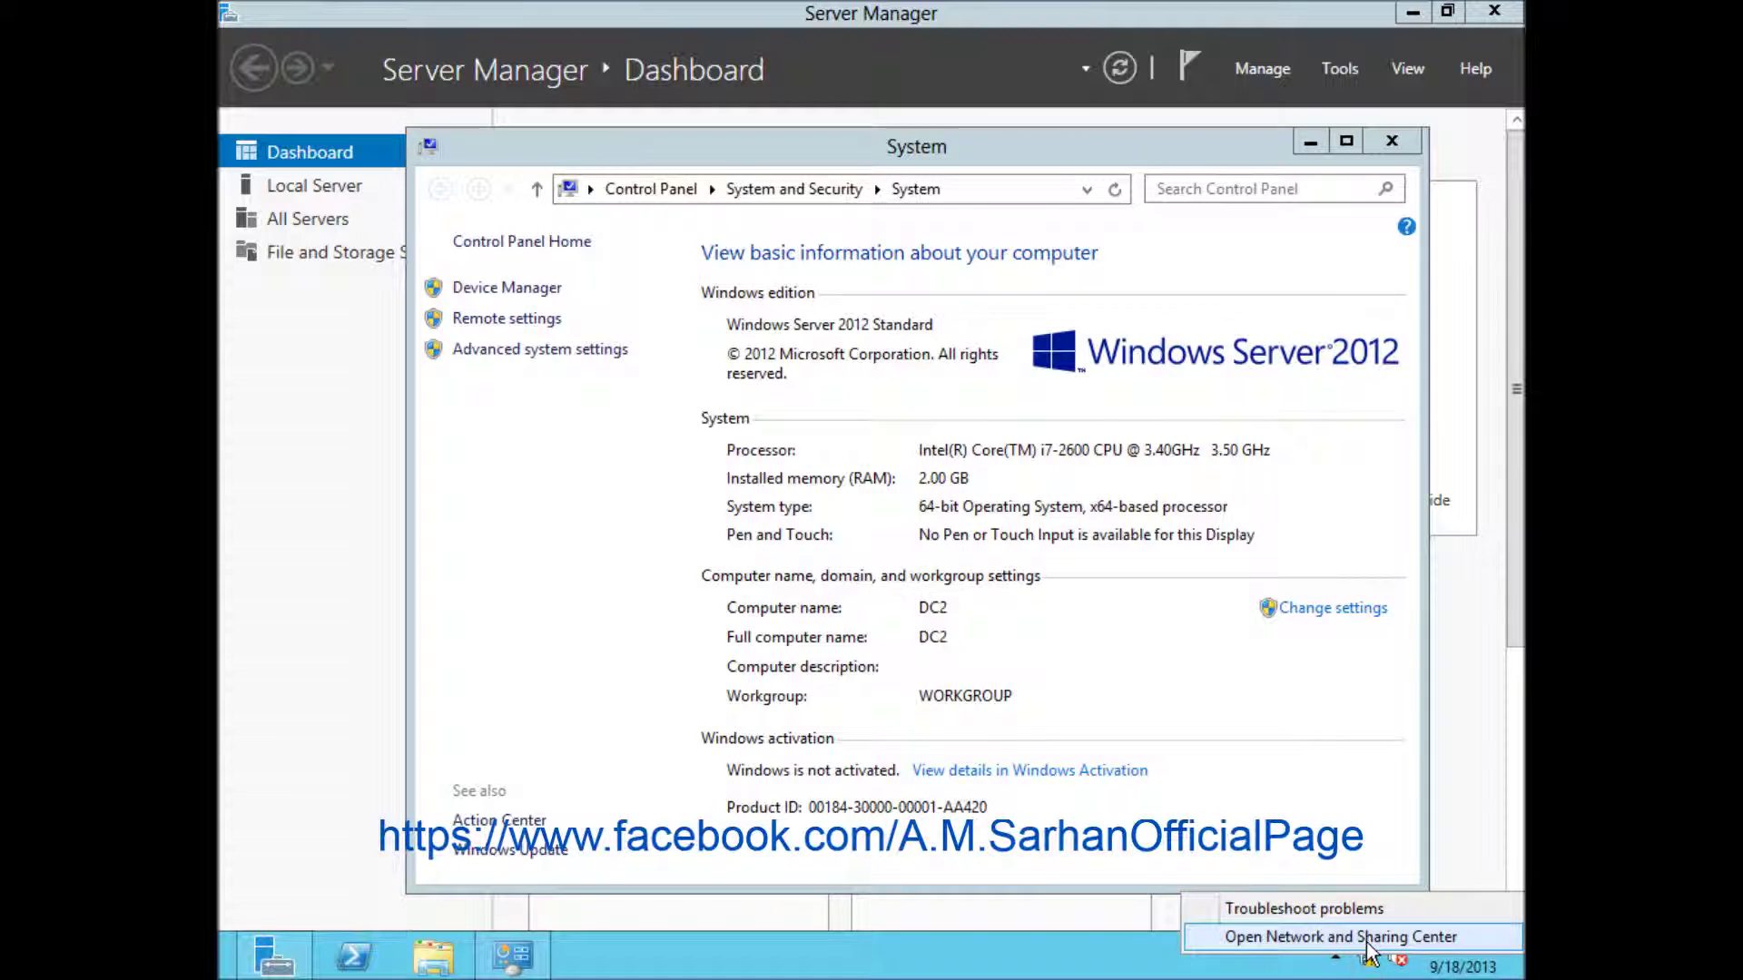
{"action": "left_click", "coordinate": [1367, 939]}
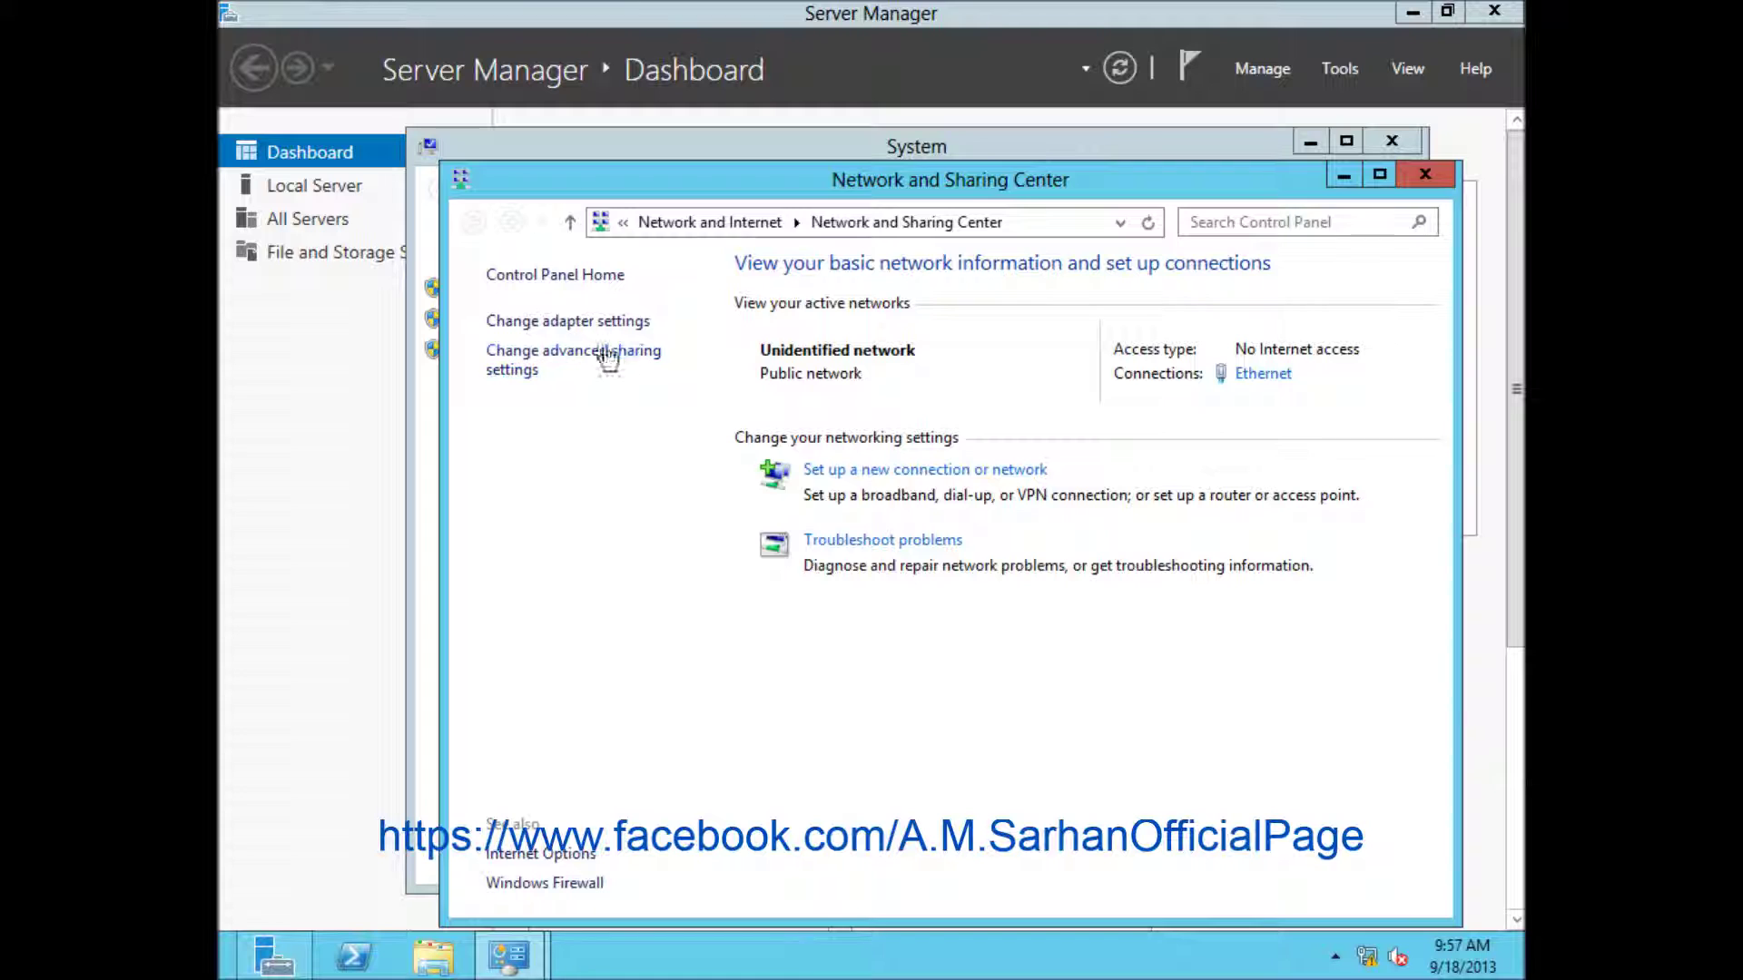
{"action": "left_click", "coordinate": [1282, 379]}
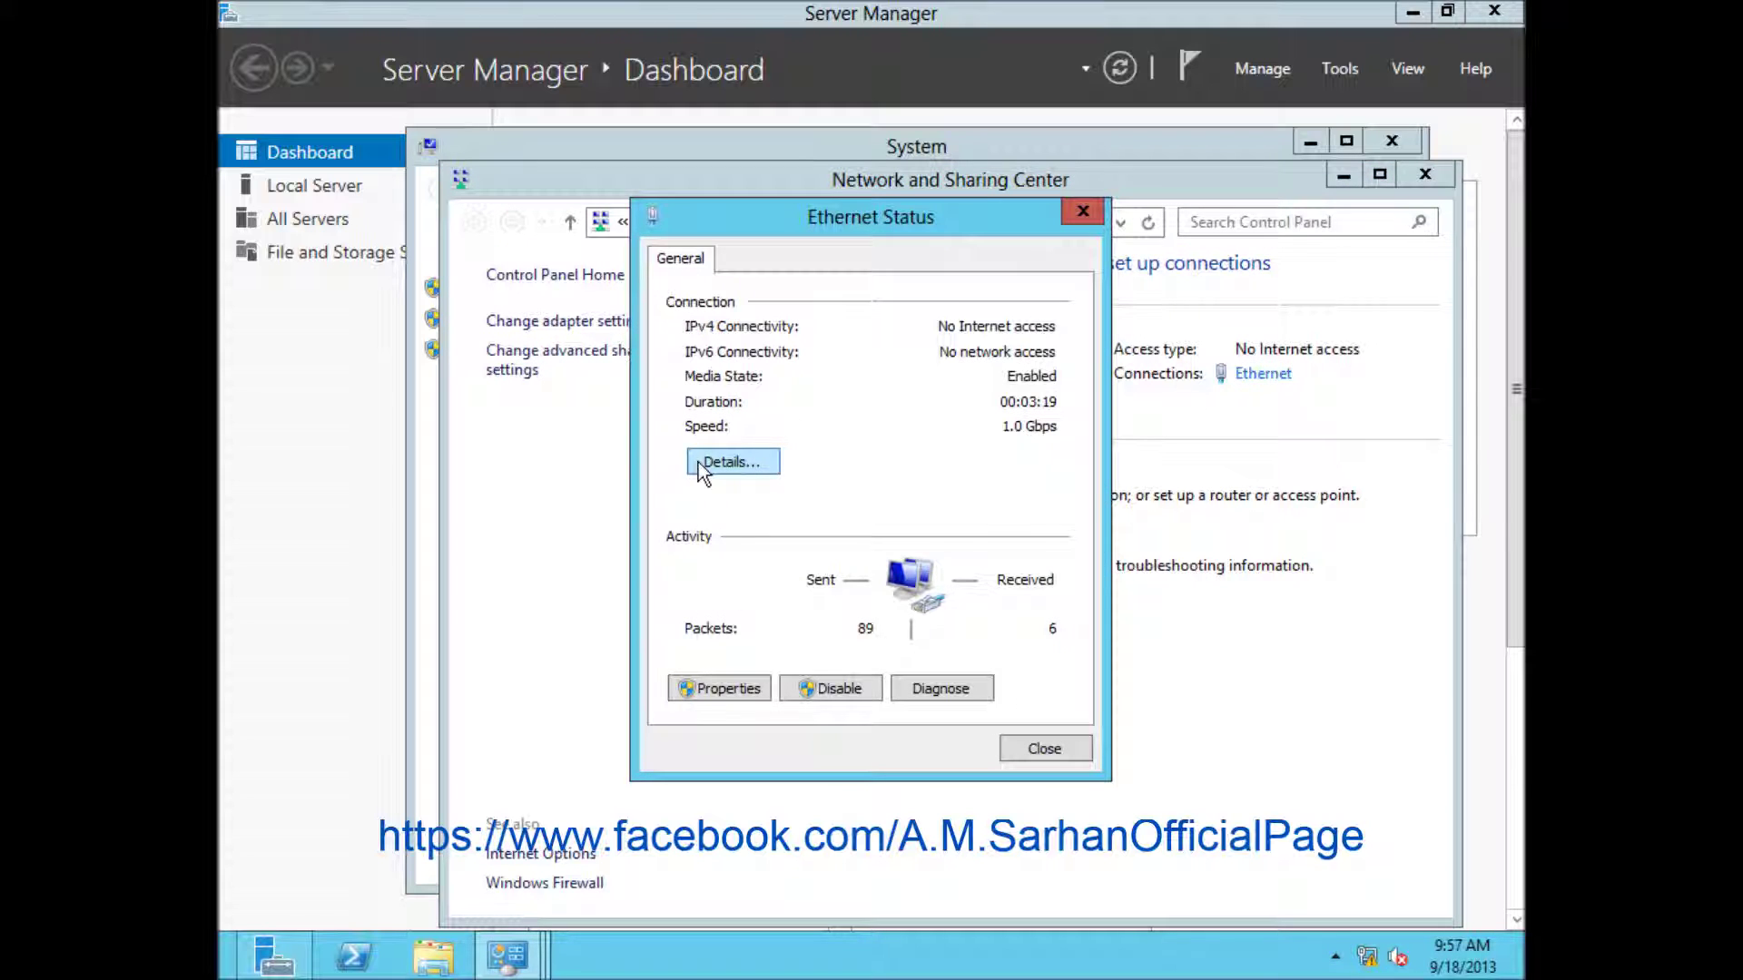
{"action": "left_click", "coordinate": [708, 463]}
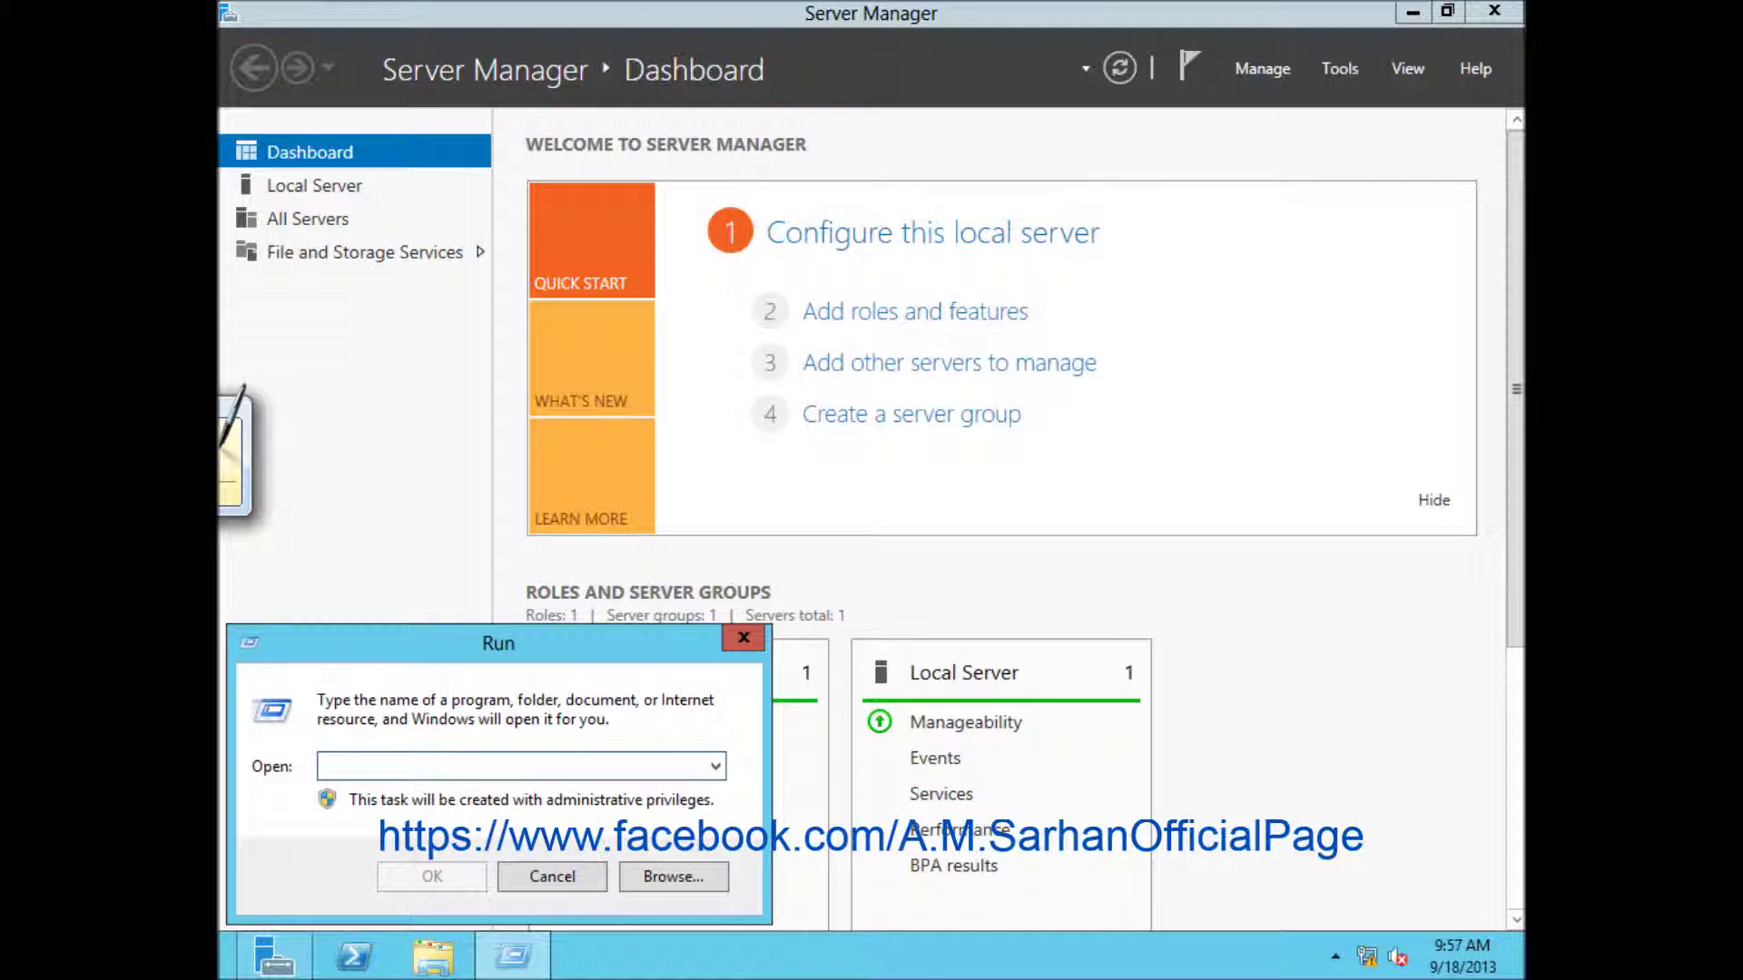
Ping 192.168.1.200 from a cmd prompt and confirm it replies.
{"action": "type", "text": "cmd"}
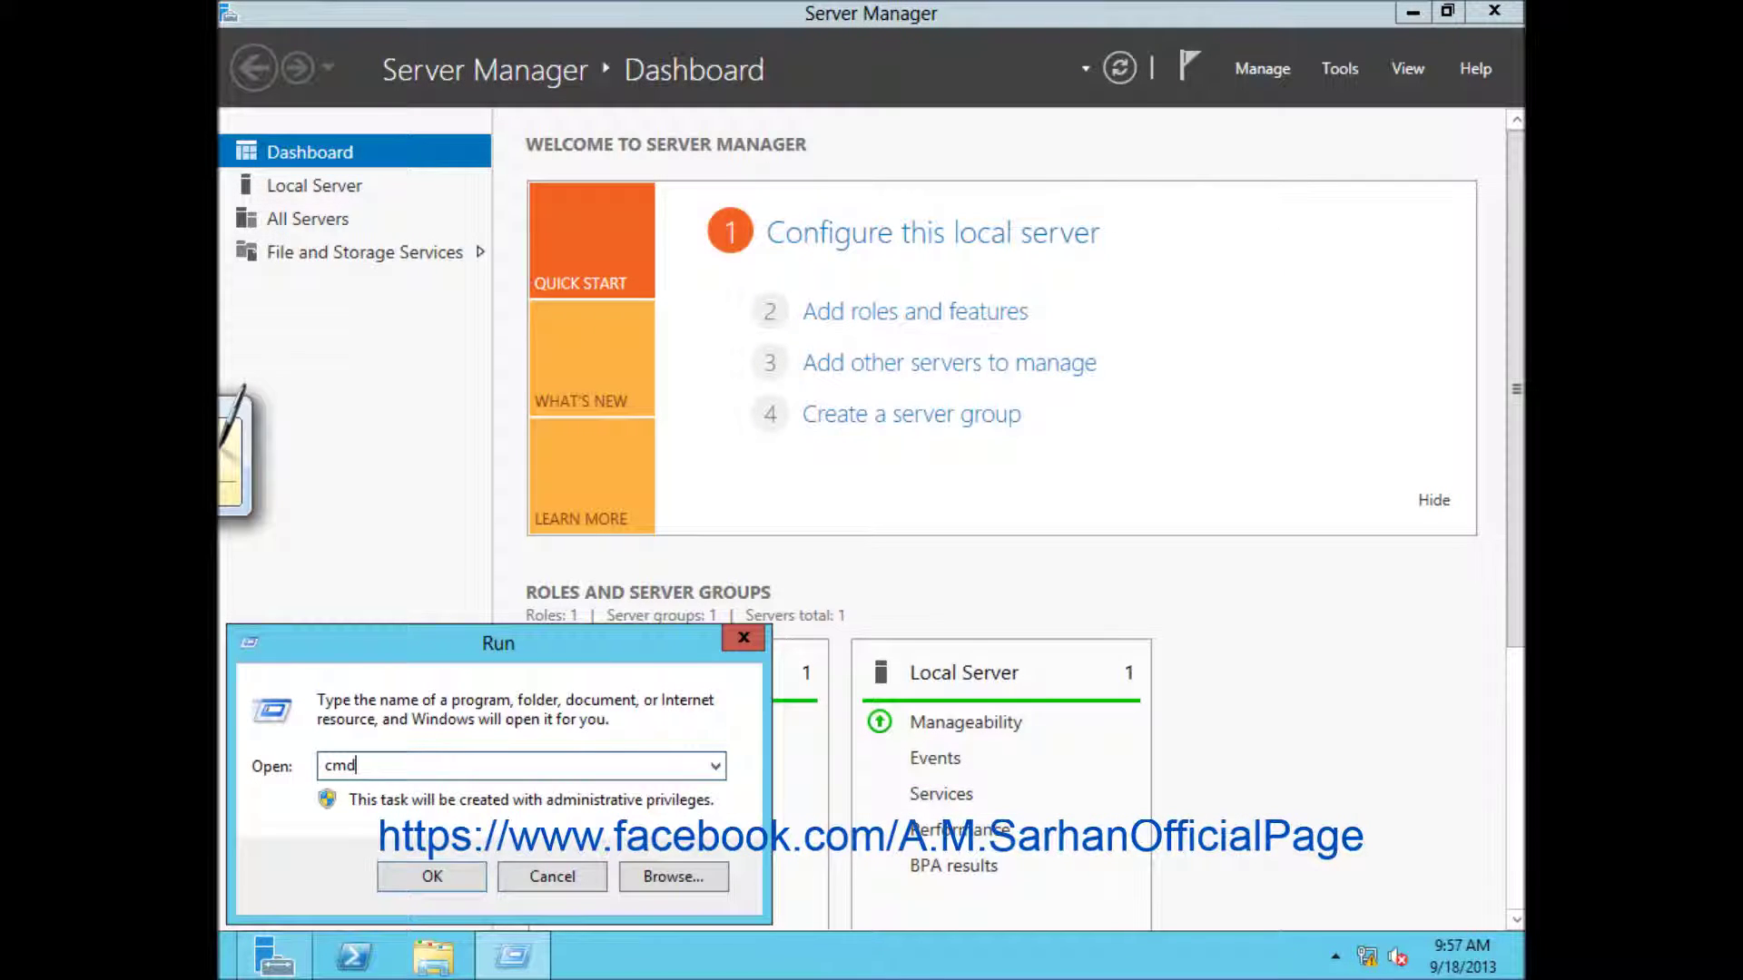
{"action": "key", "text": "Return"}
{"action": "type", "text": "pin"}
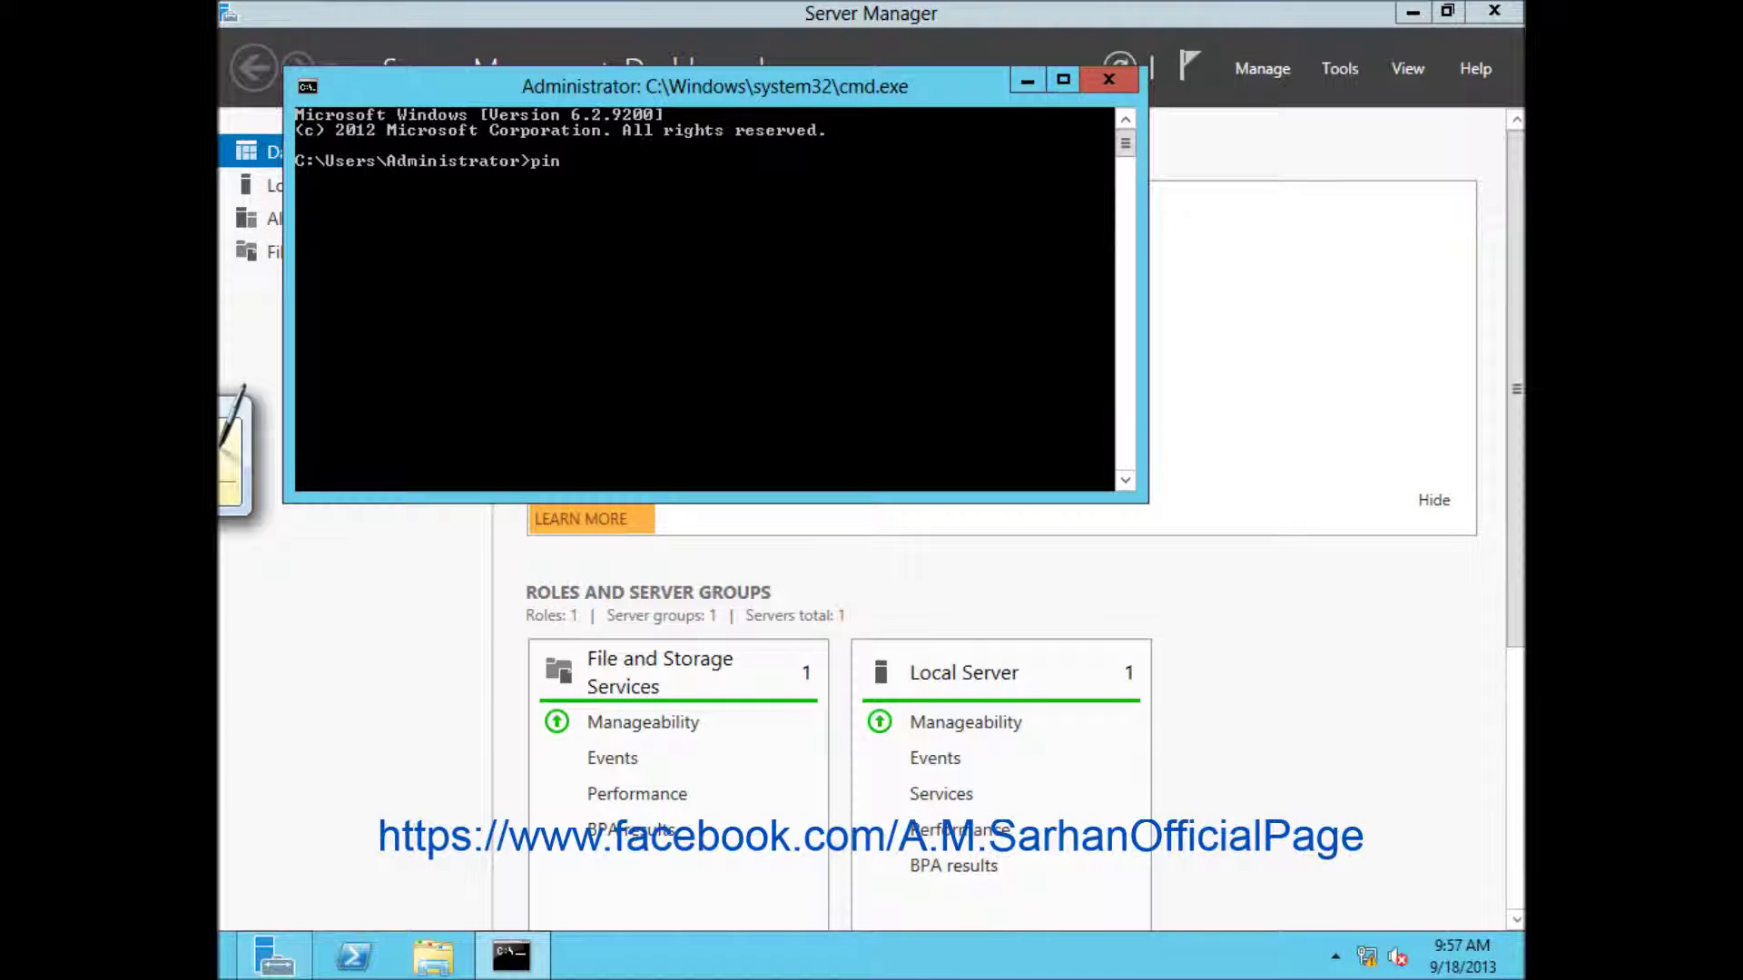
{"action": "type", "text": "g 192.168.1.200"}
{"action": "key", "text": "Return"}
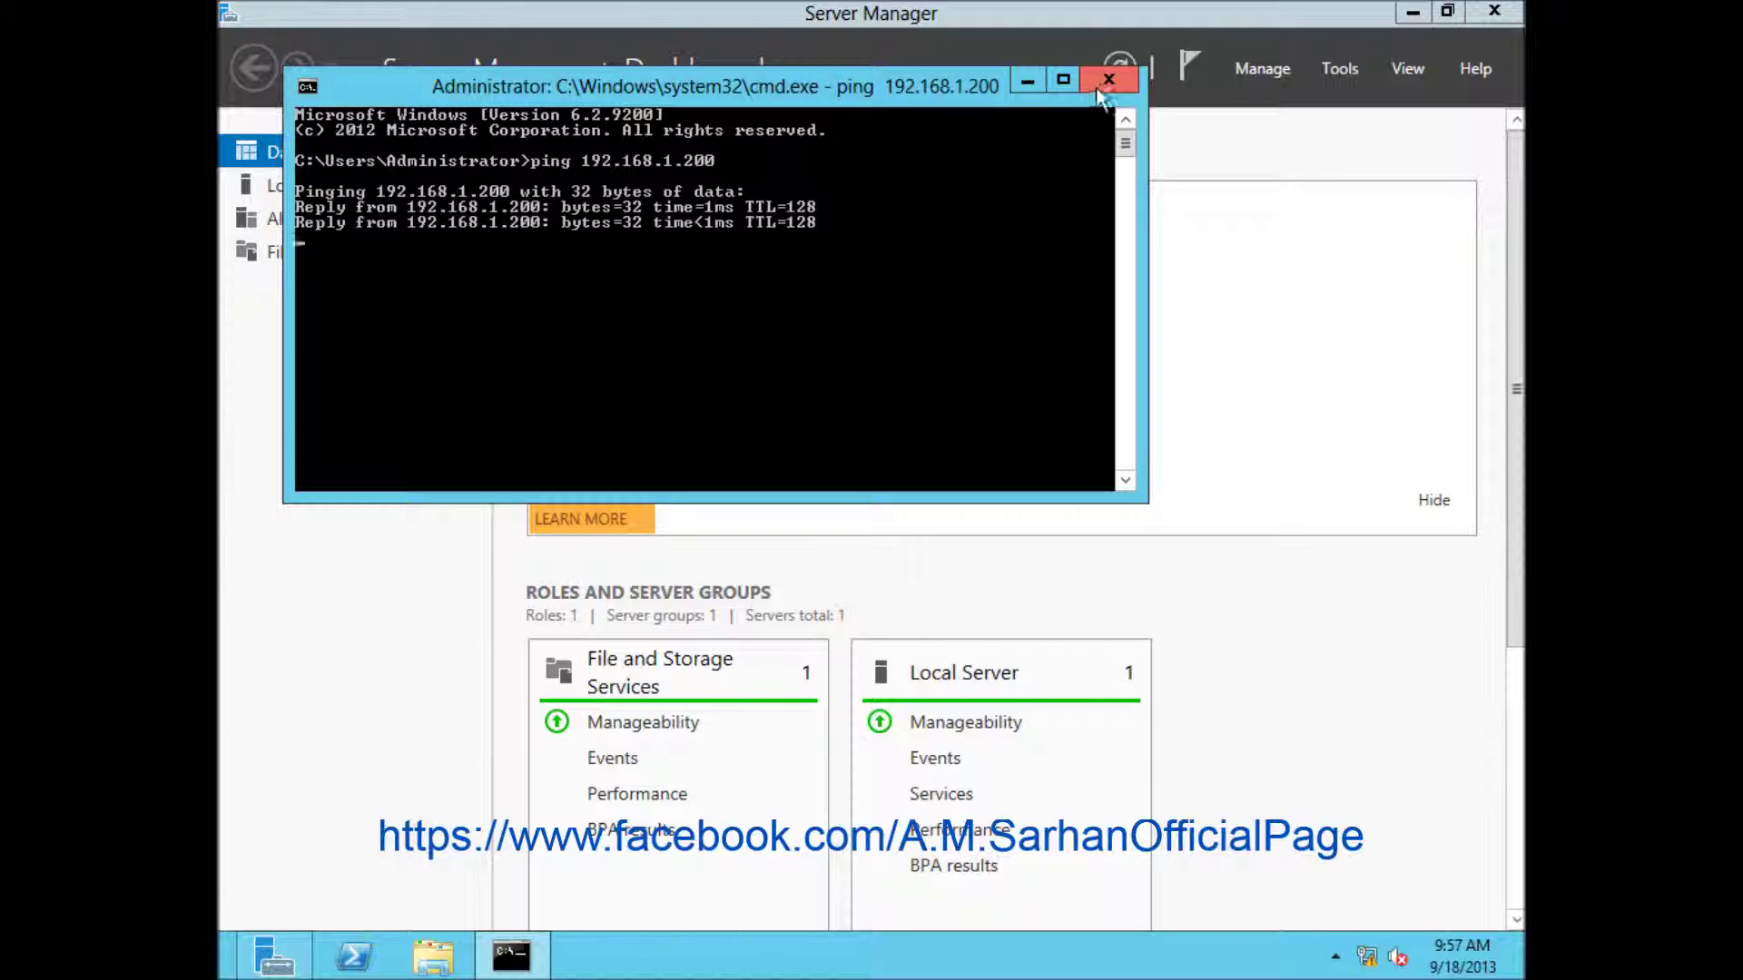
Close the command window and return to the Network and Sharing Center.
{"action": "left_click", "coordinate": [1108, 79]}
{"action": "right_click", "coordinate": [1367, 956]}
{"action": "left_click", "coordinate": [1365, 939]}
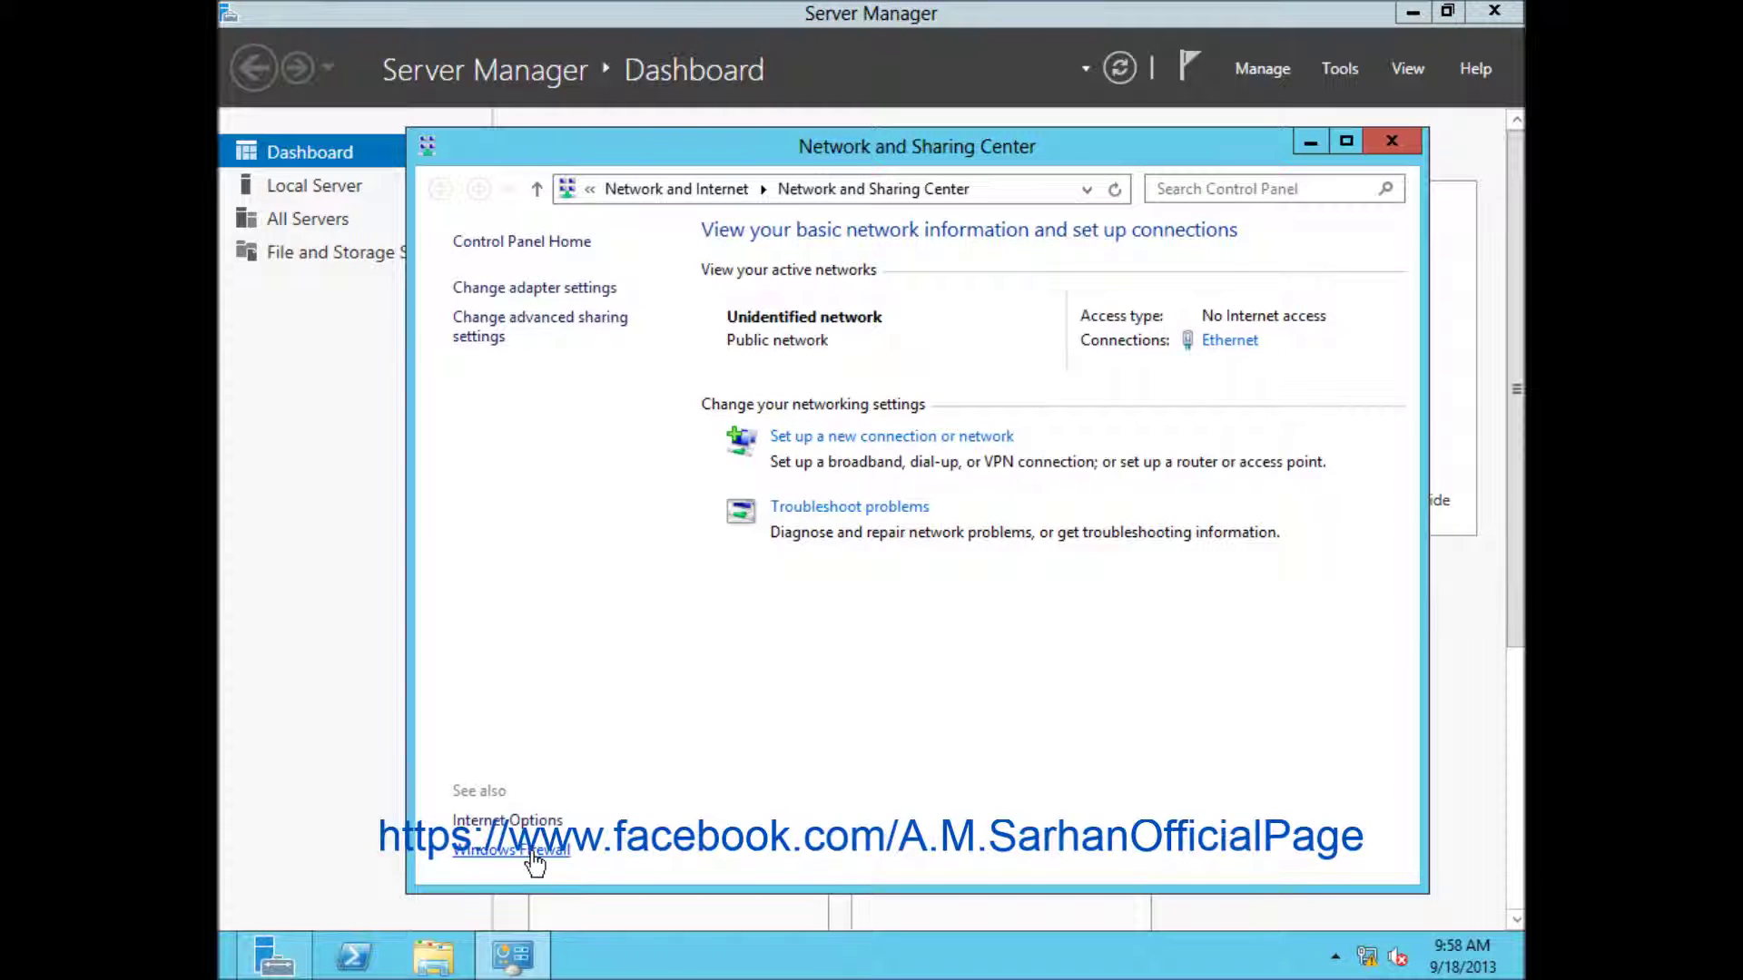
Set Windows Firewall to off for private and public networks, then close it.
{"action": "left_click", "coordinate": [529, 851]}
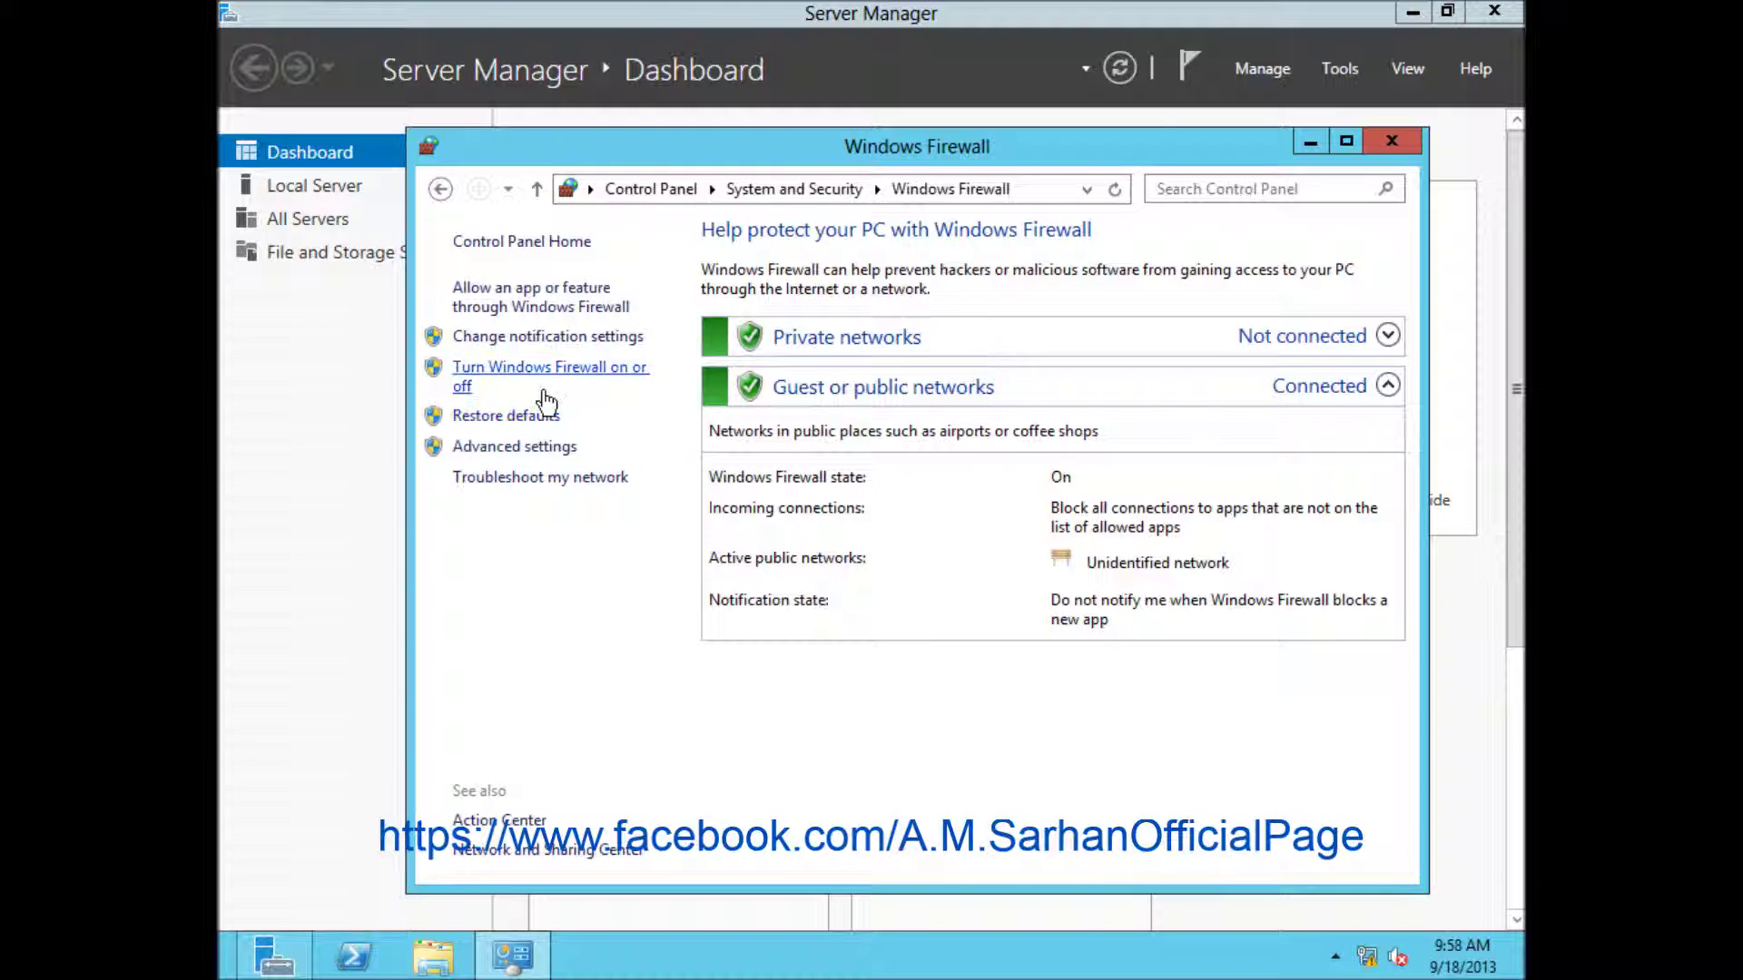
{"action": "left_click", "coordinate": [547, 377]}
{"action": "left_click", "coordinate": [622, 426]}
{"action": "left_click", "coordinate": [622, 579]}
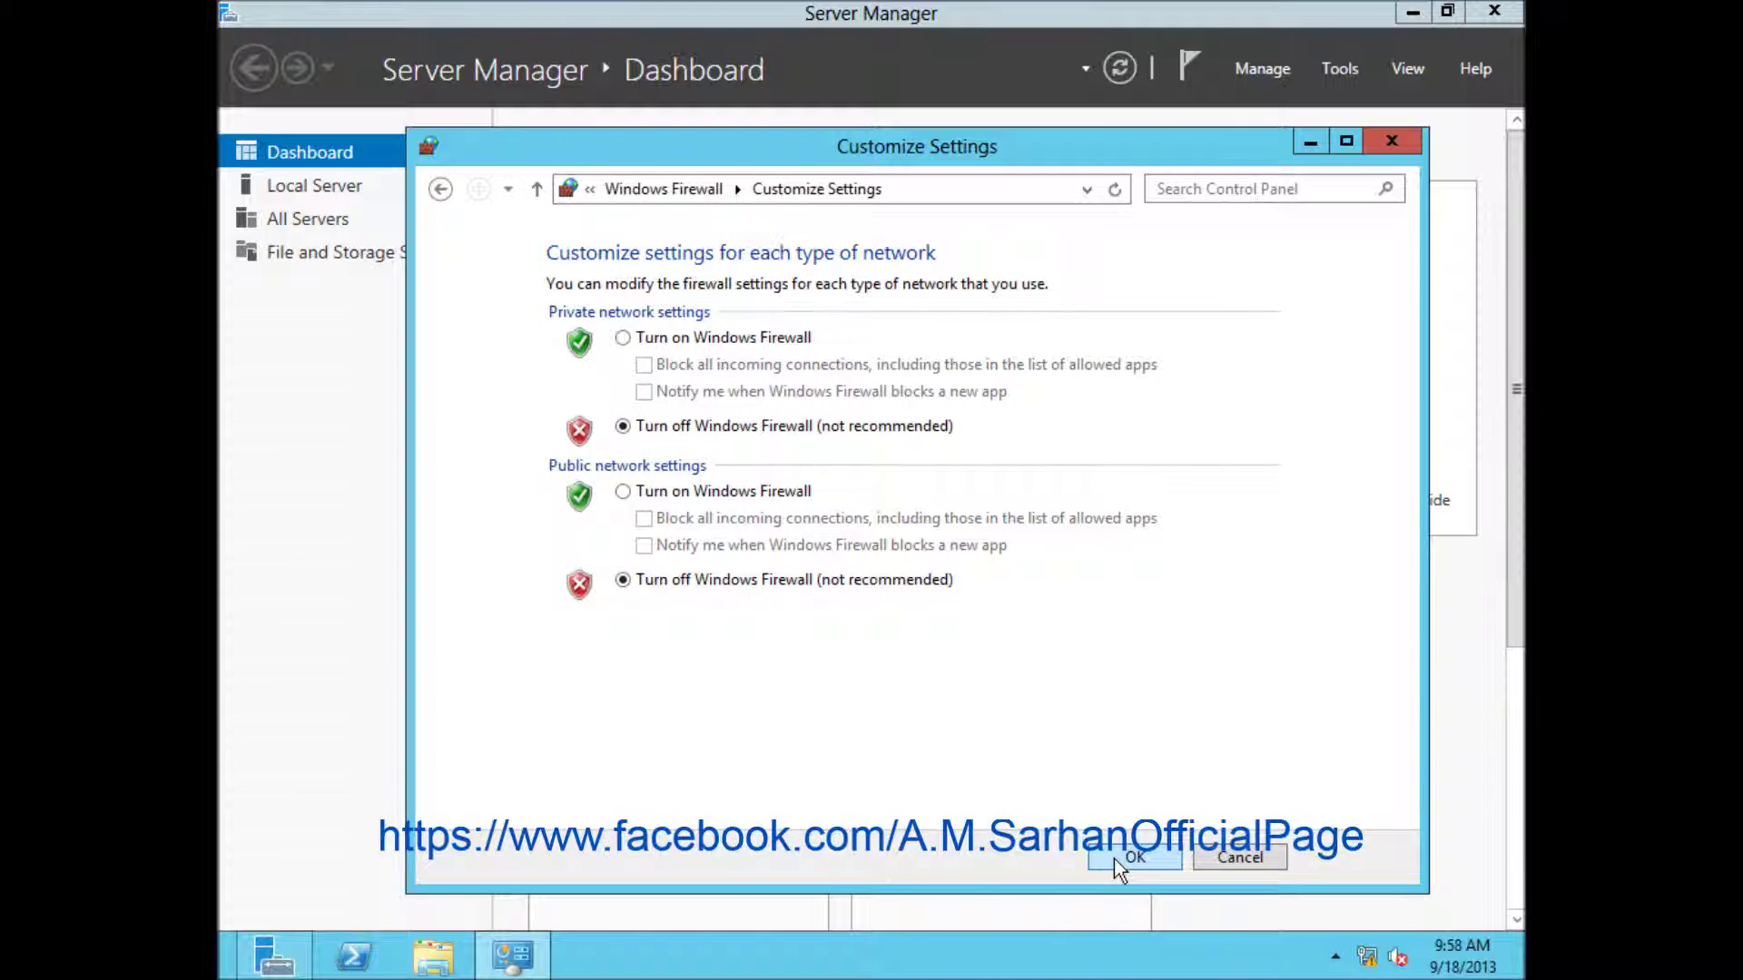
{"action": "left_click", "coordinate": [1119, 863]}
{"action": "left_click", "coordinate": [1388, 145]}
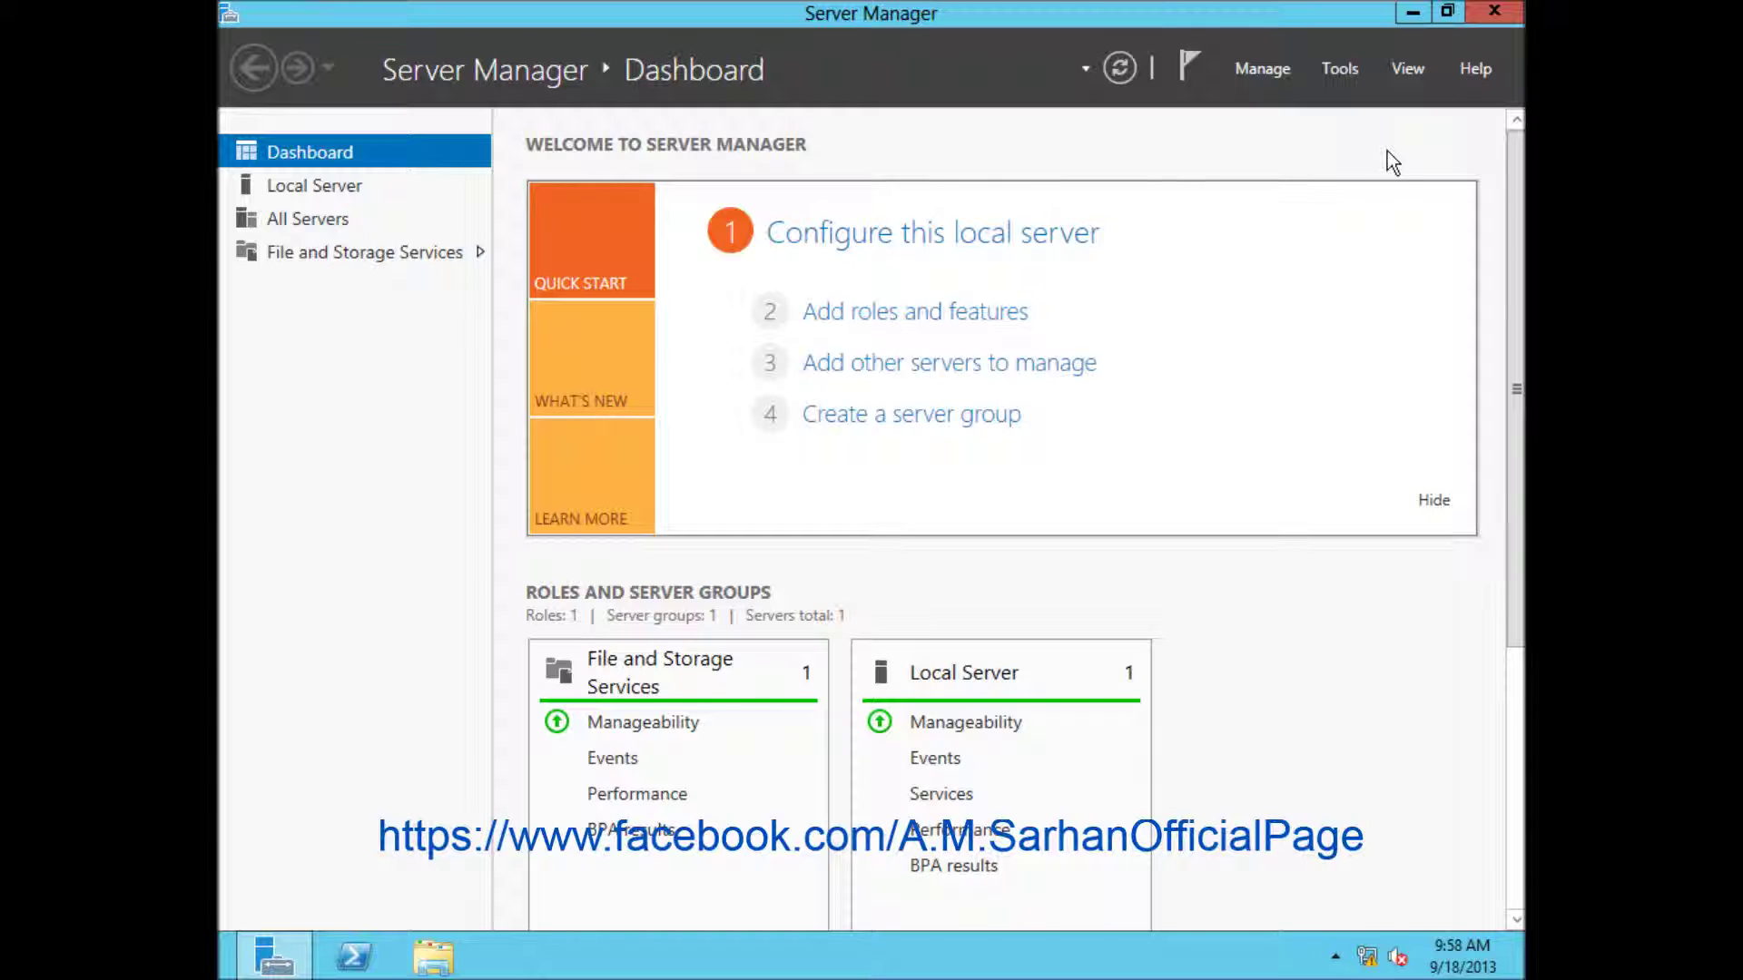
Install the Active Directory Domain Services role with its required features on DC2.
{"action": "left_click", "coordinate": [929, 335]}
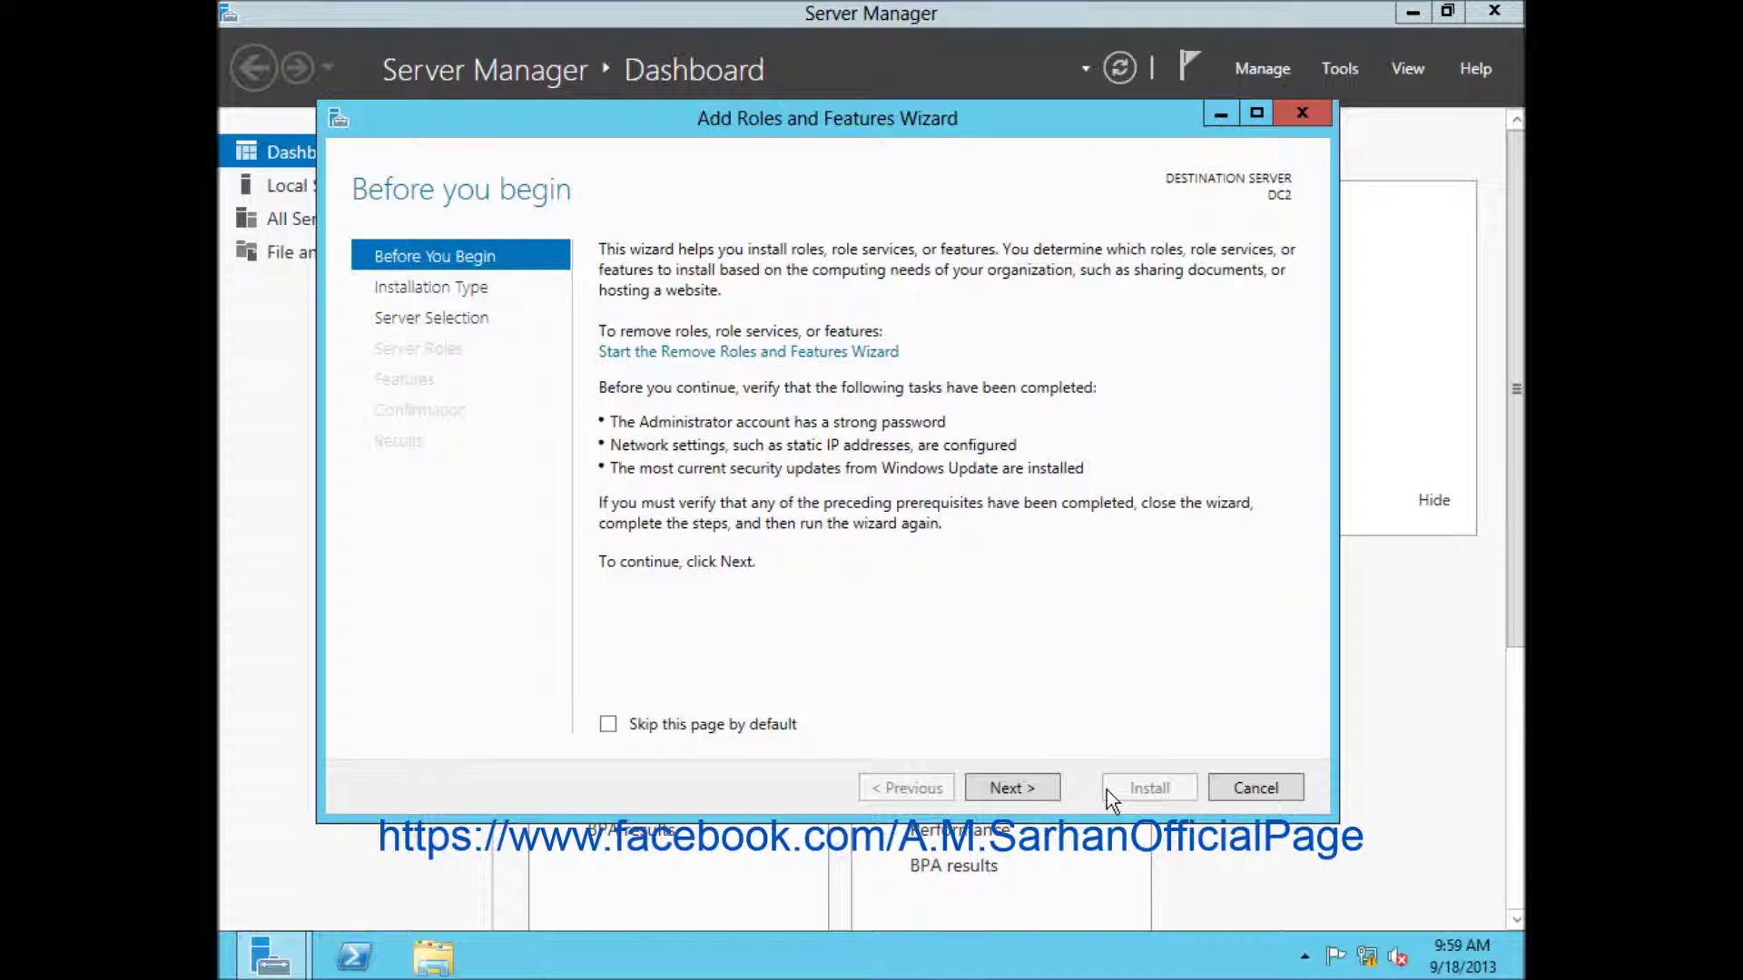
{"action": "left_click", "coordinate": [1025, 792]}
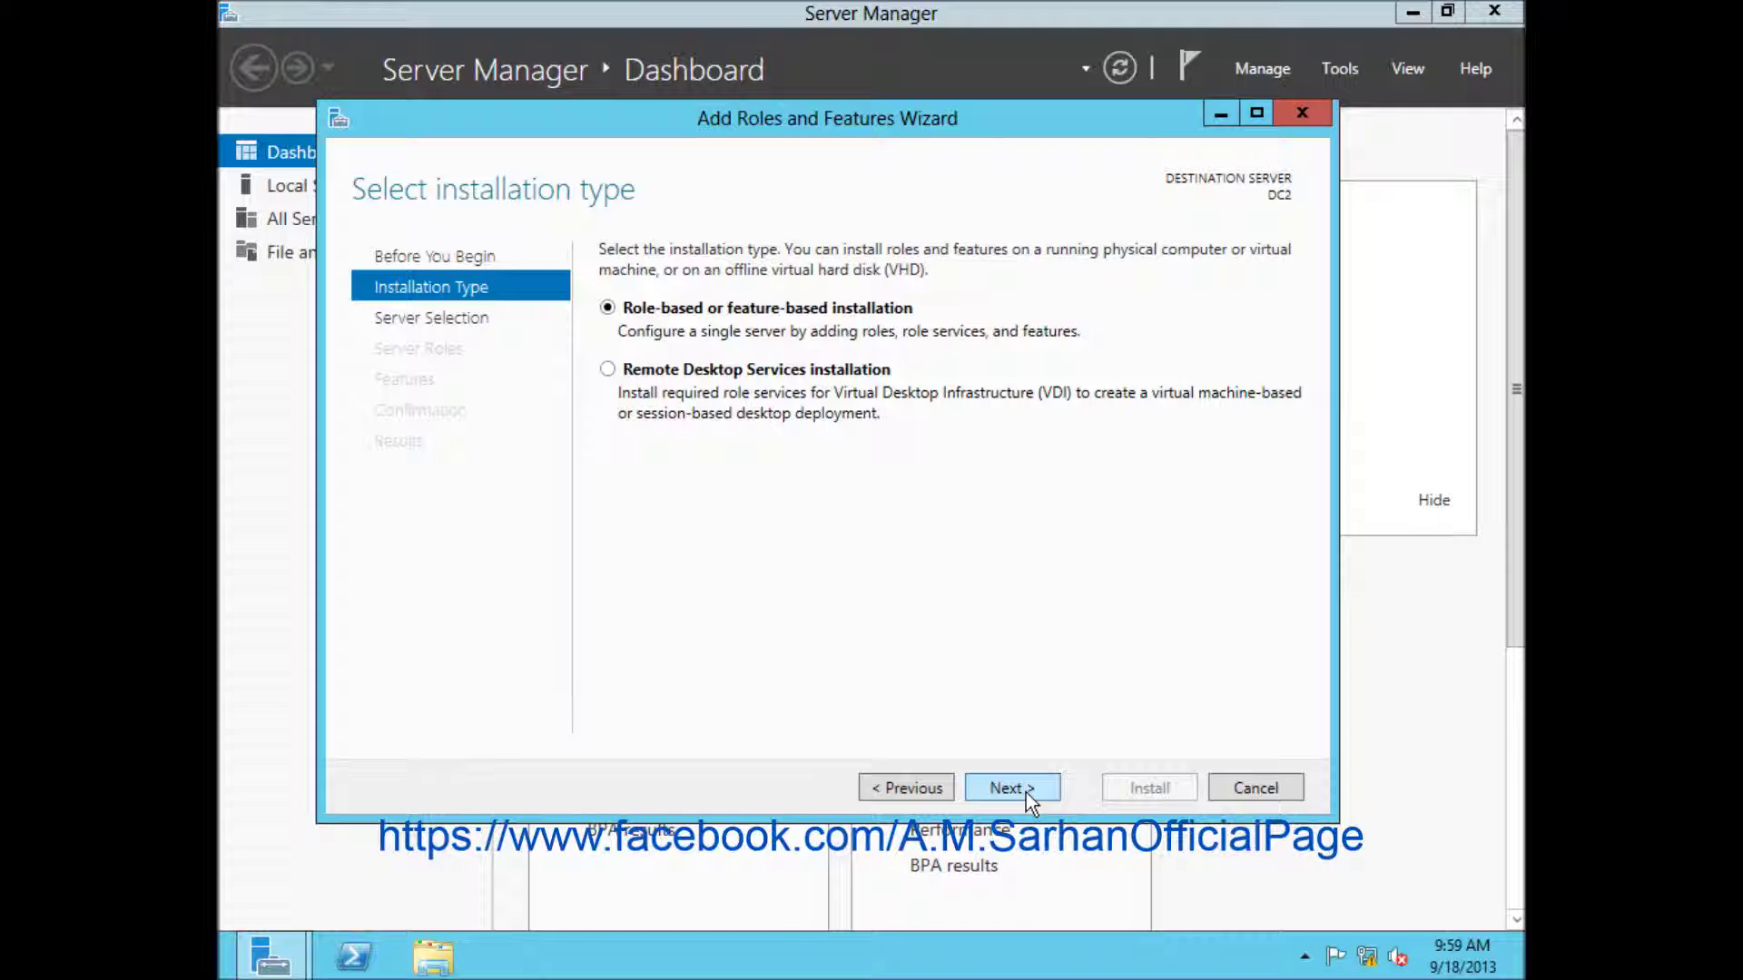
{"action": "left_click", "coordinate": [1026, 789]}
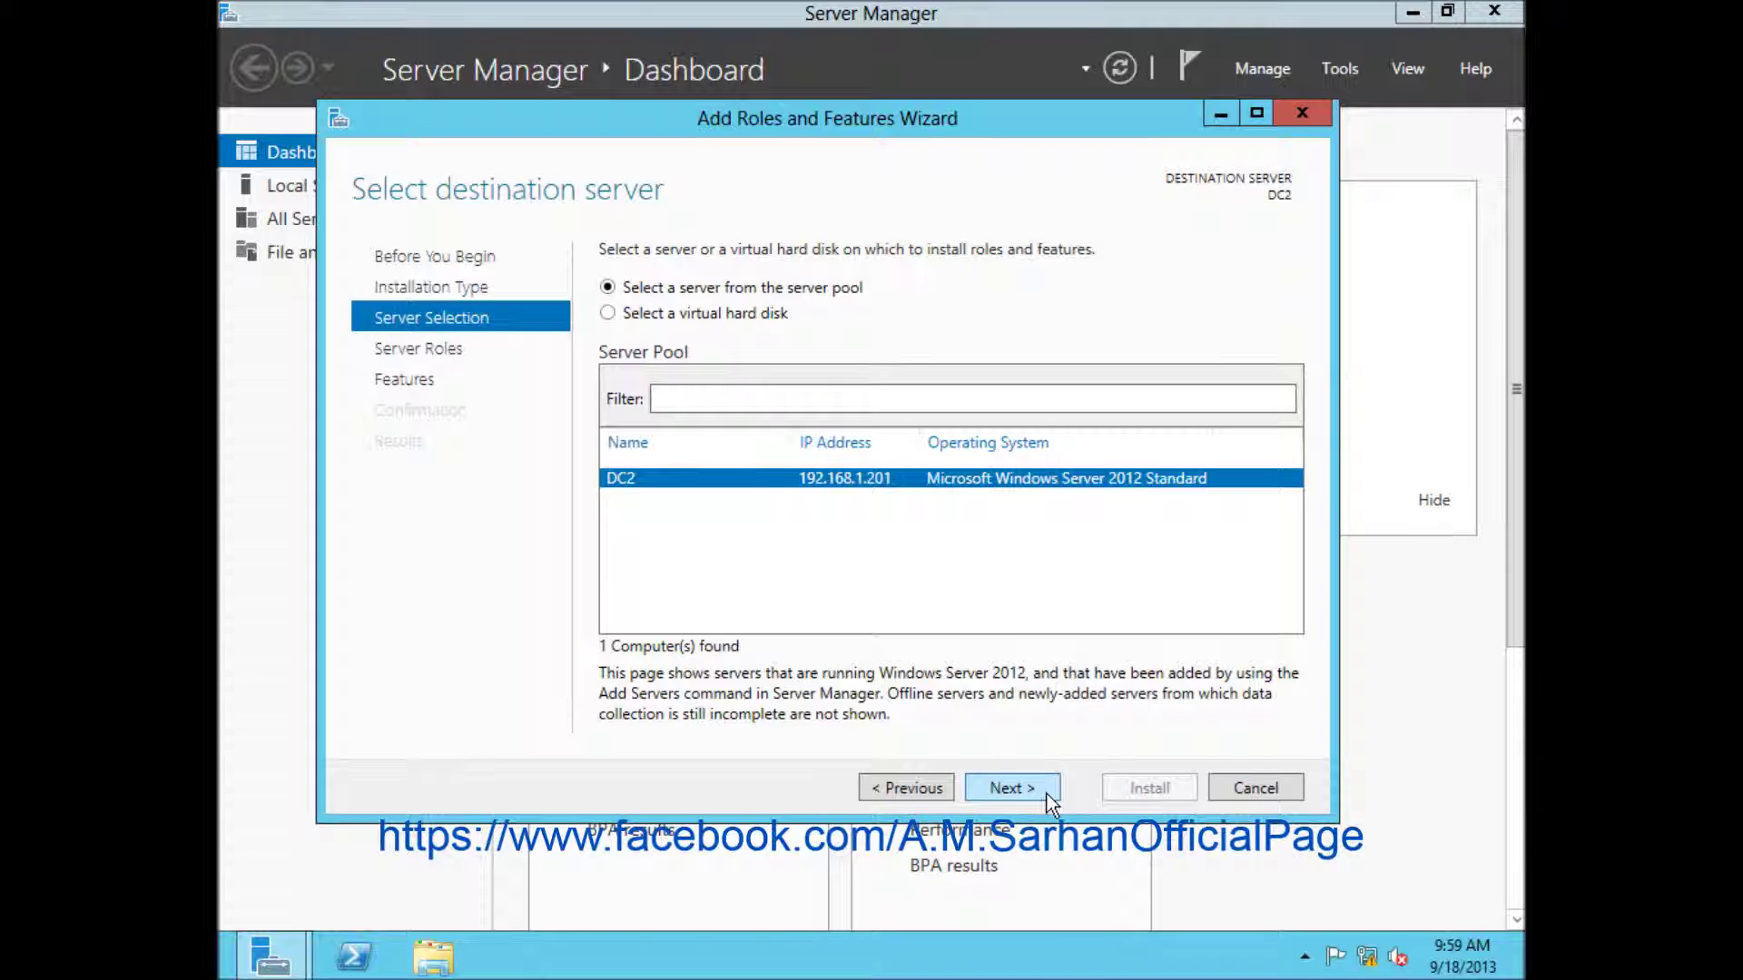
{"action": "left_click", "coordinate": [1049, 797]}
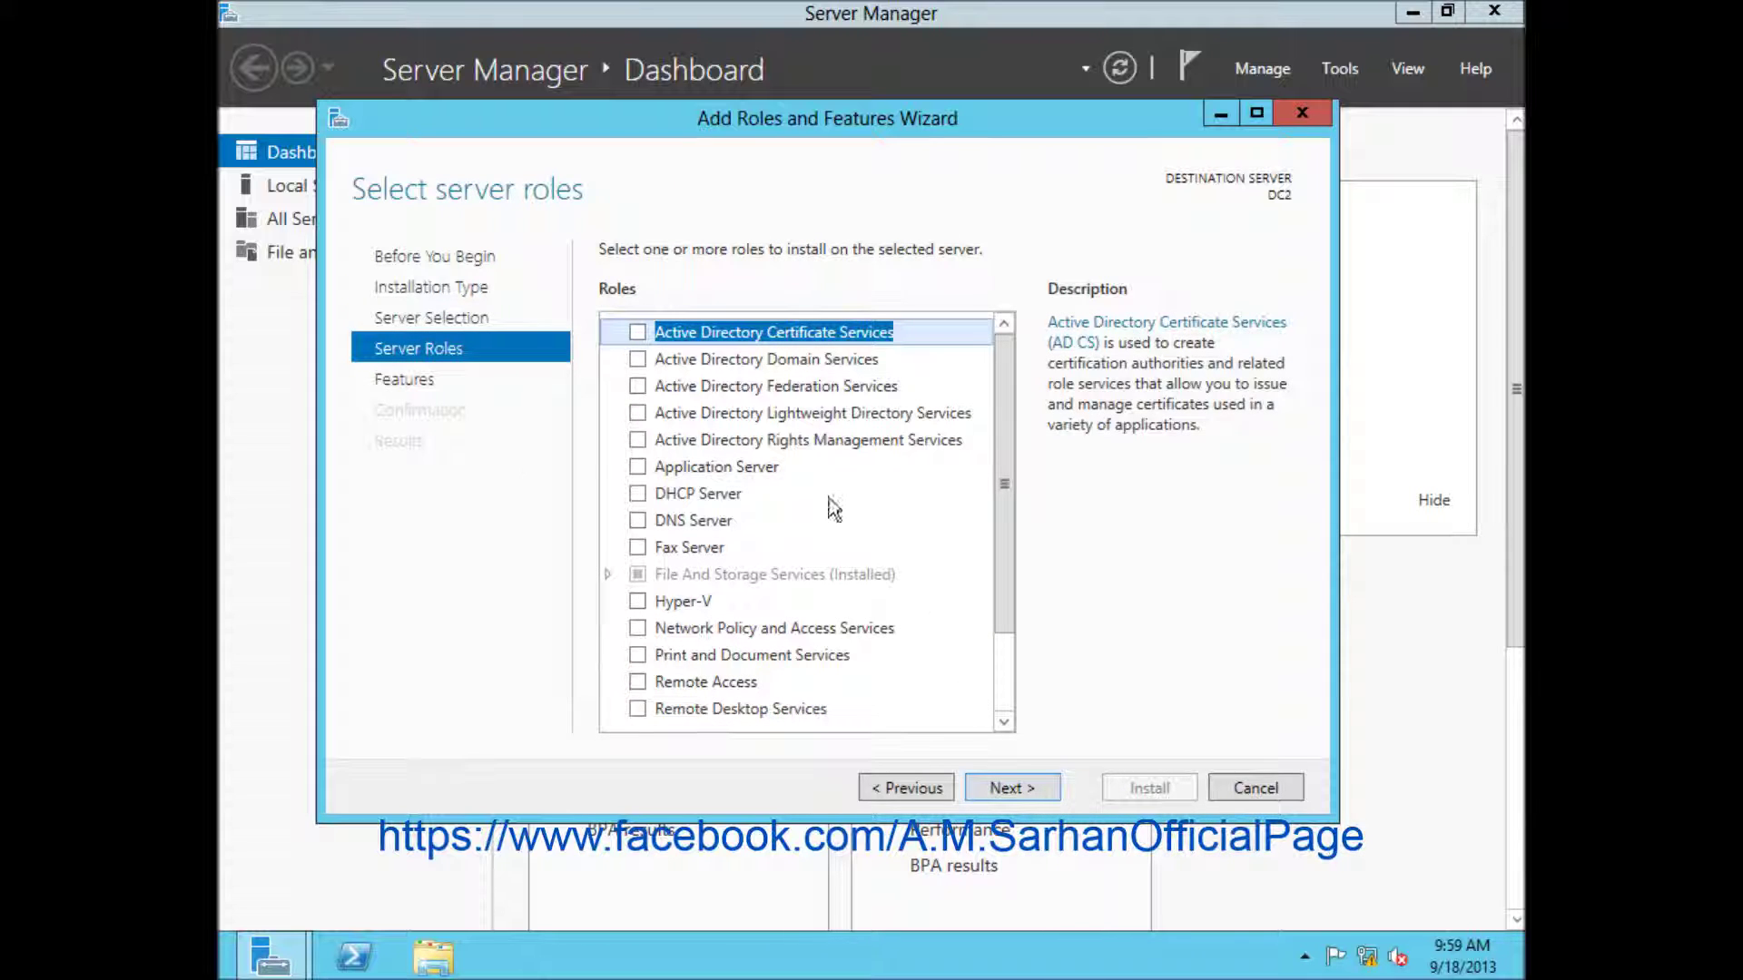
{"action": "left_click", "coordinate": [633, 361]}
{"action": "left_click", "coordinate": [902, 684]}
{"action": "left_click", "coordinate": [1012, 788]}
{"action": "left_click", "coordinate": [1016, 787]}
{"action": "left_click", "coordinate": [1014, 786]}
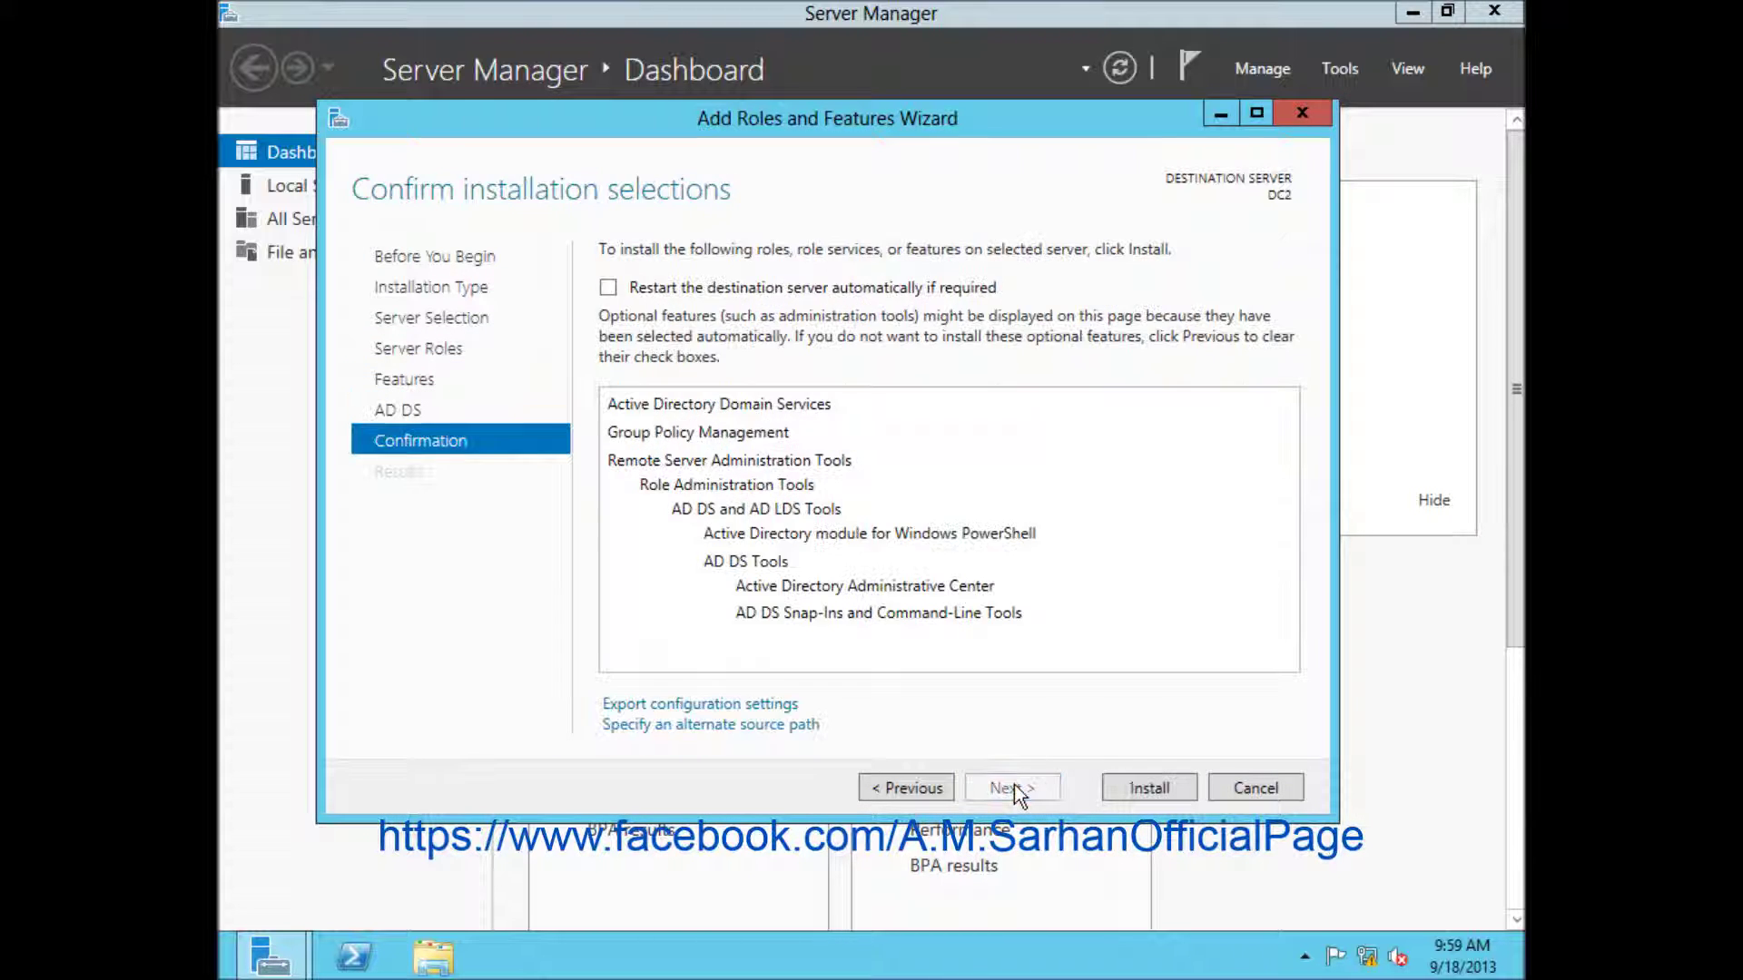
{"action": "left_click", "coordinate": [1147, 787]}
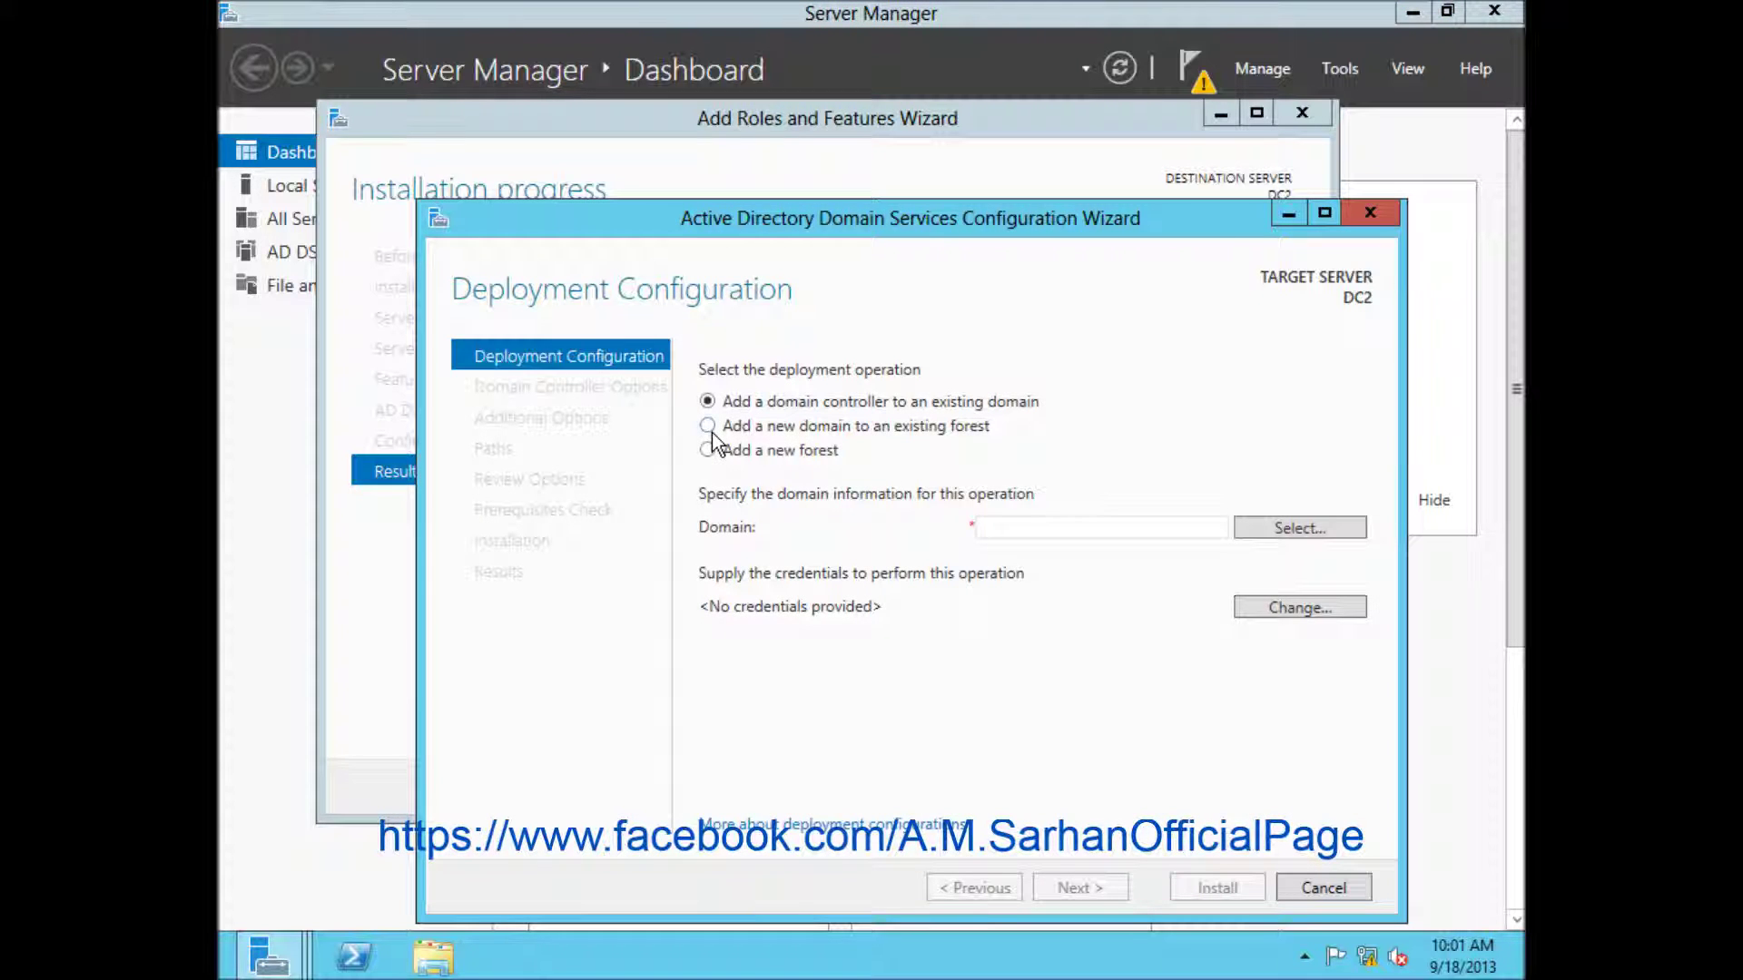
Select 'Add a new domain to an existing forest' on Deployment Configuration.
{"action": "left_click", "coordinate": [810, 439]}
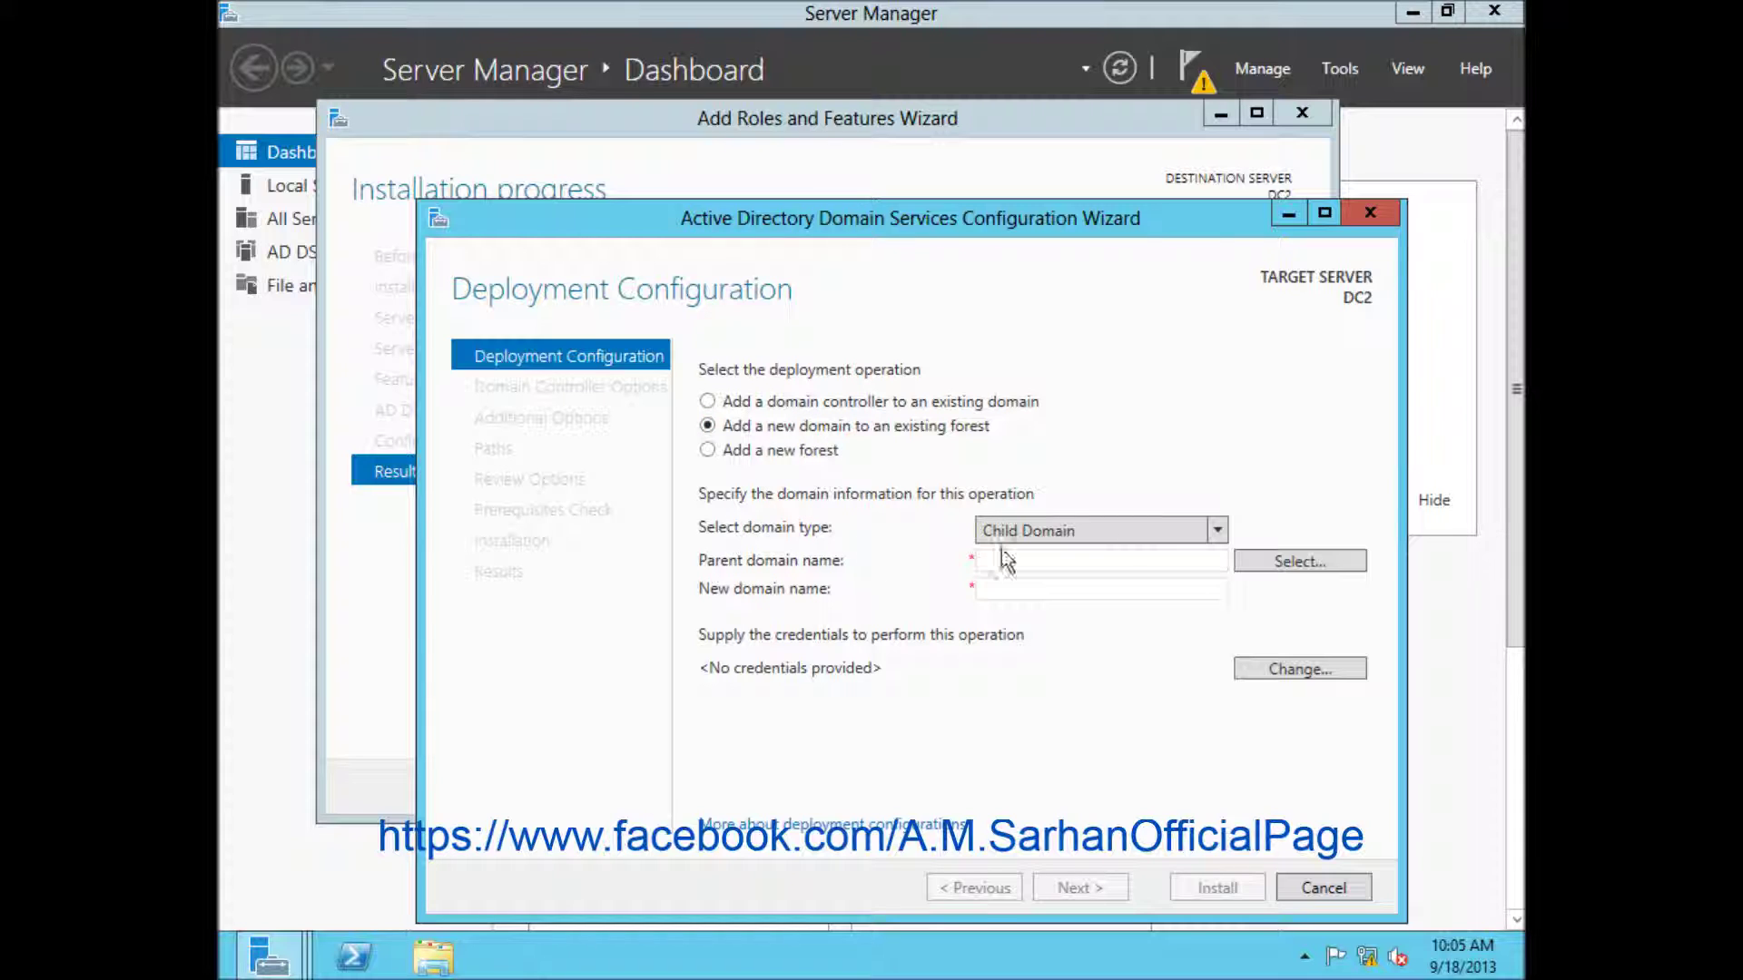
List the Child Domain and Tree Domain options in the domain type dropdown.
{"action": "left_click", "coordinate": [1217, 537]}
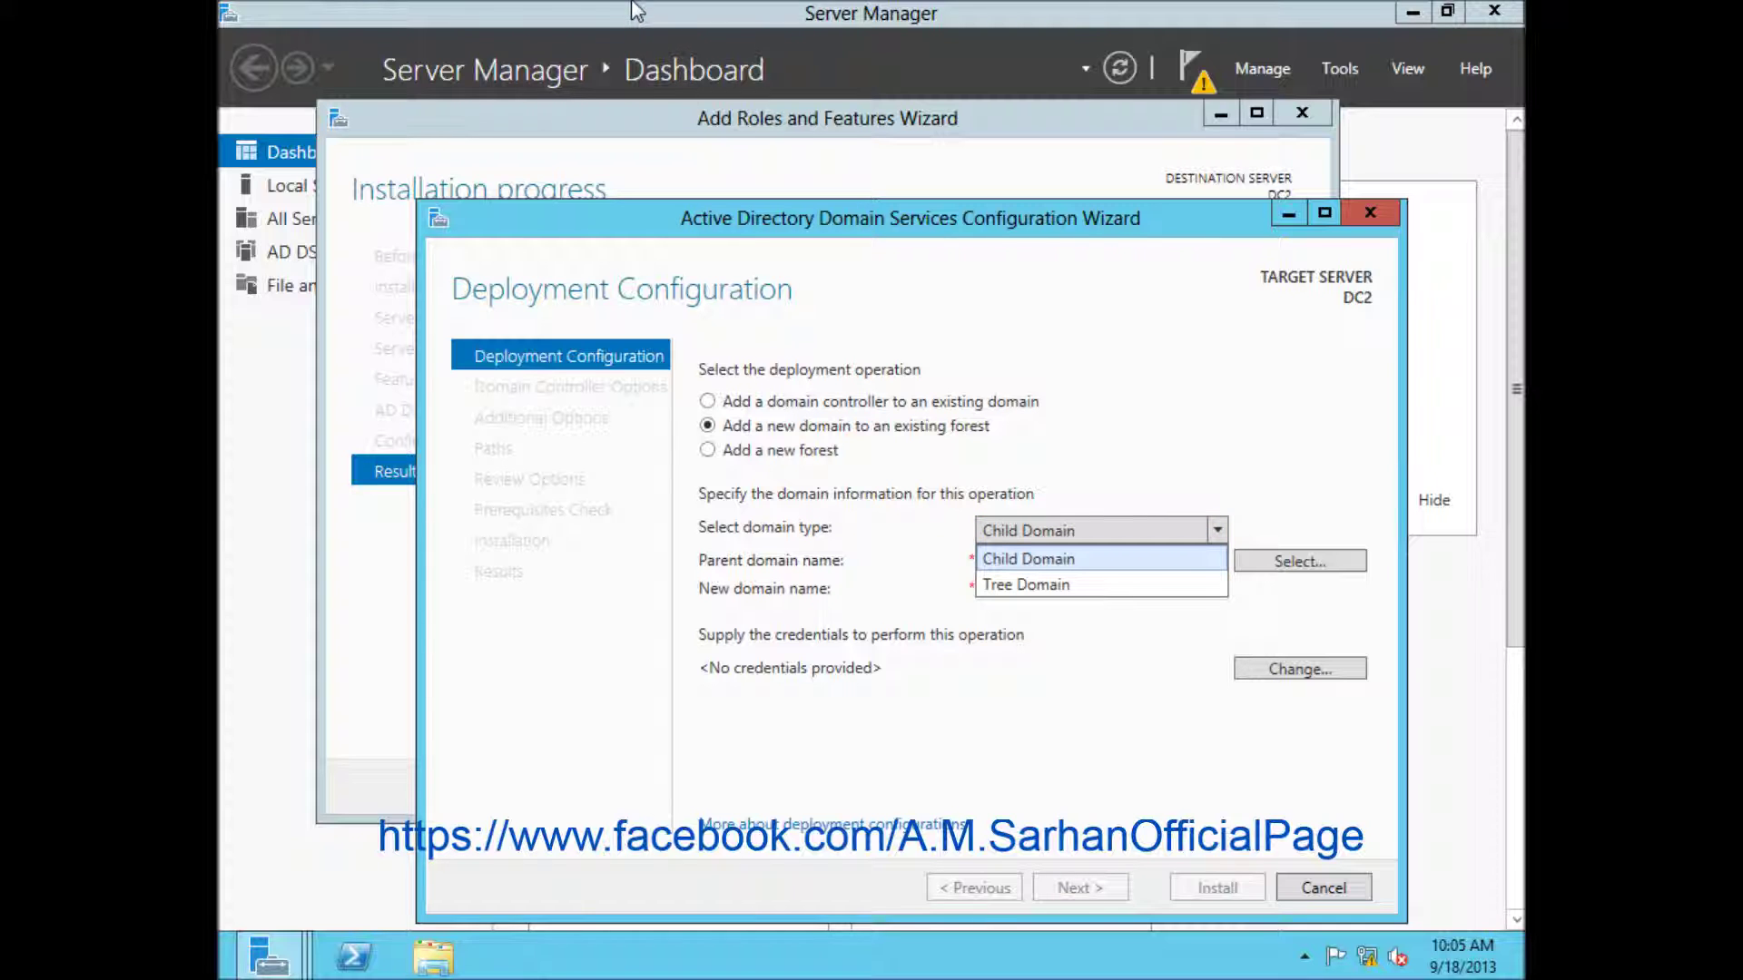
{"action": "mouse_move", "coordinate": [632, 11]}
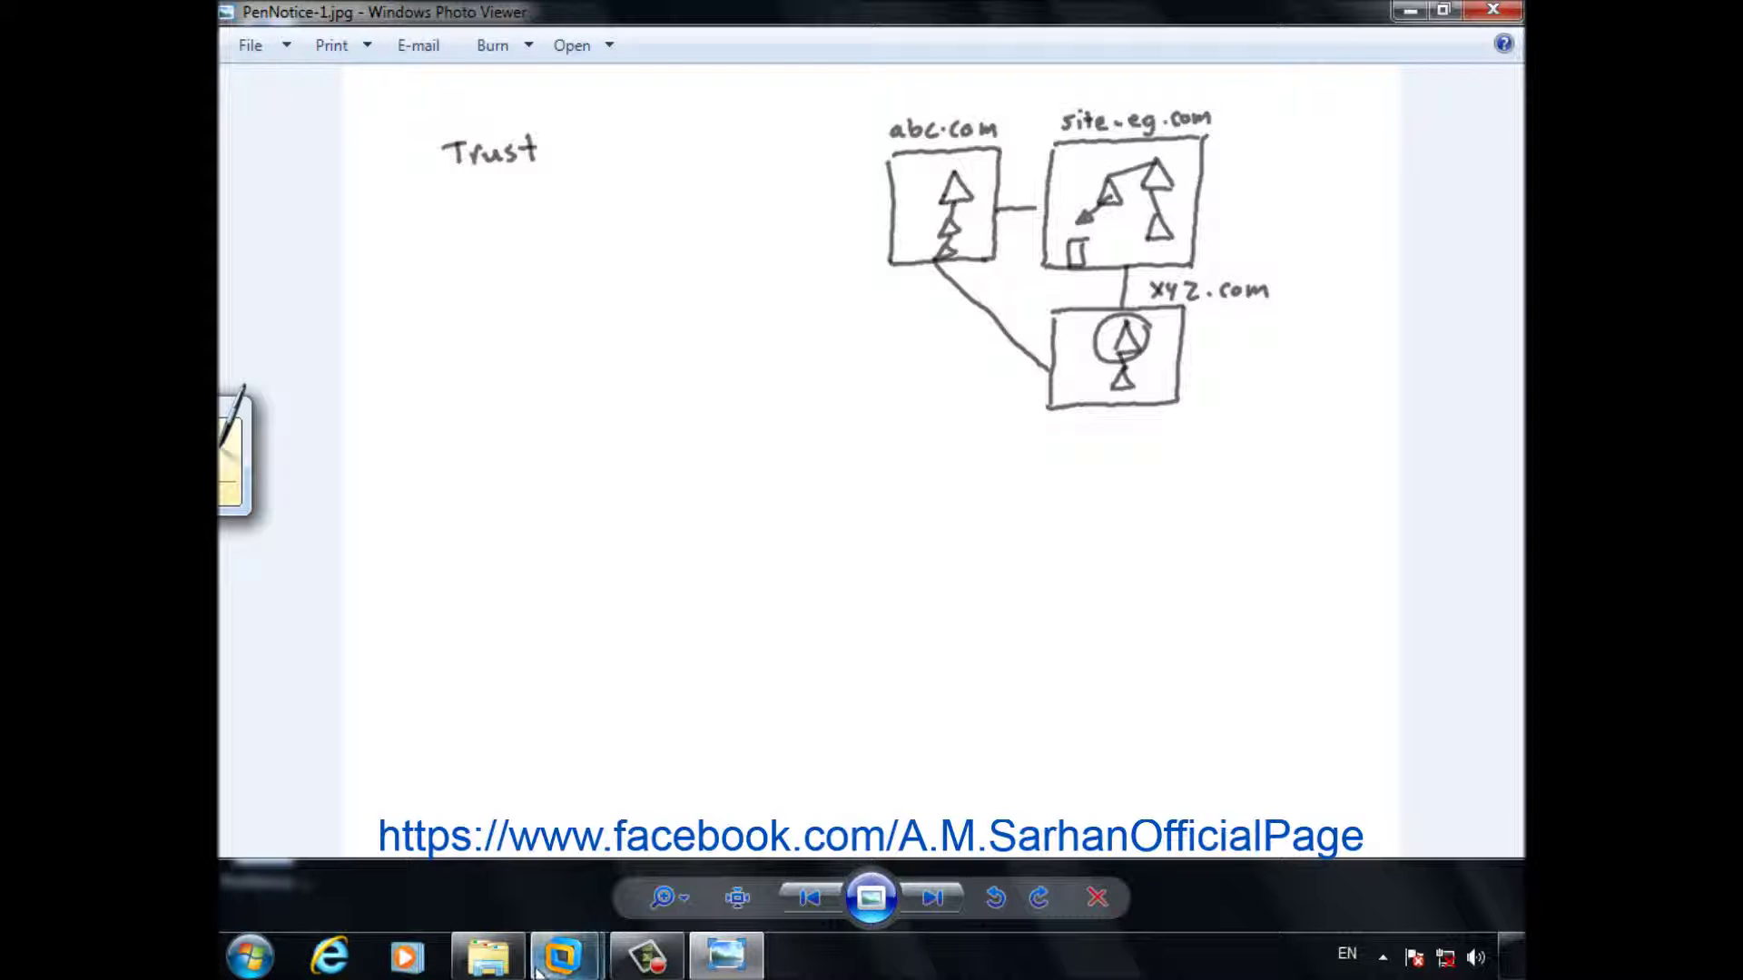
Go from the trust diagram back to the Windows Server 2012 virtual machine.
{"action": "mouse_move", "coordinate": [542, 971]}
{"action": "left_click", "coordinate": [691, 797]}
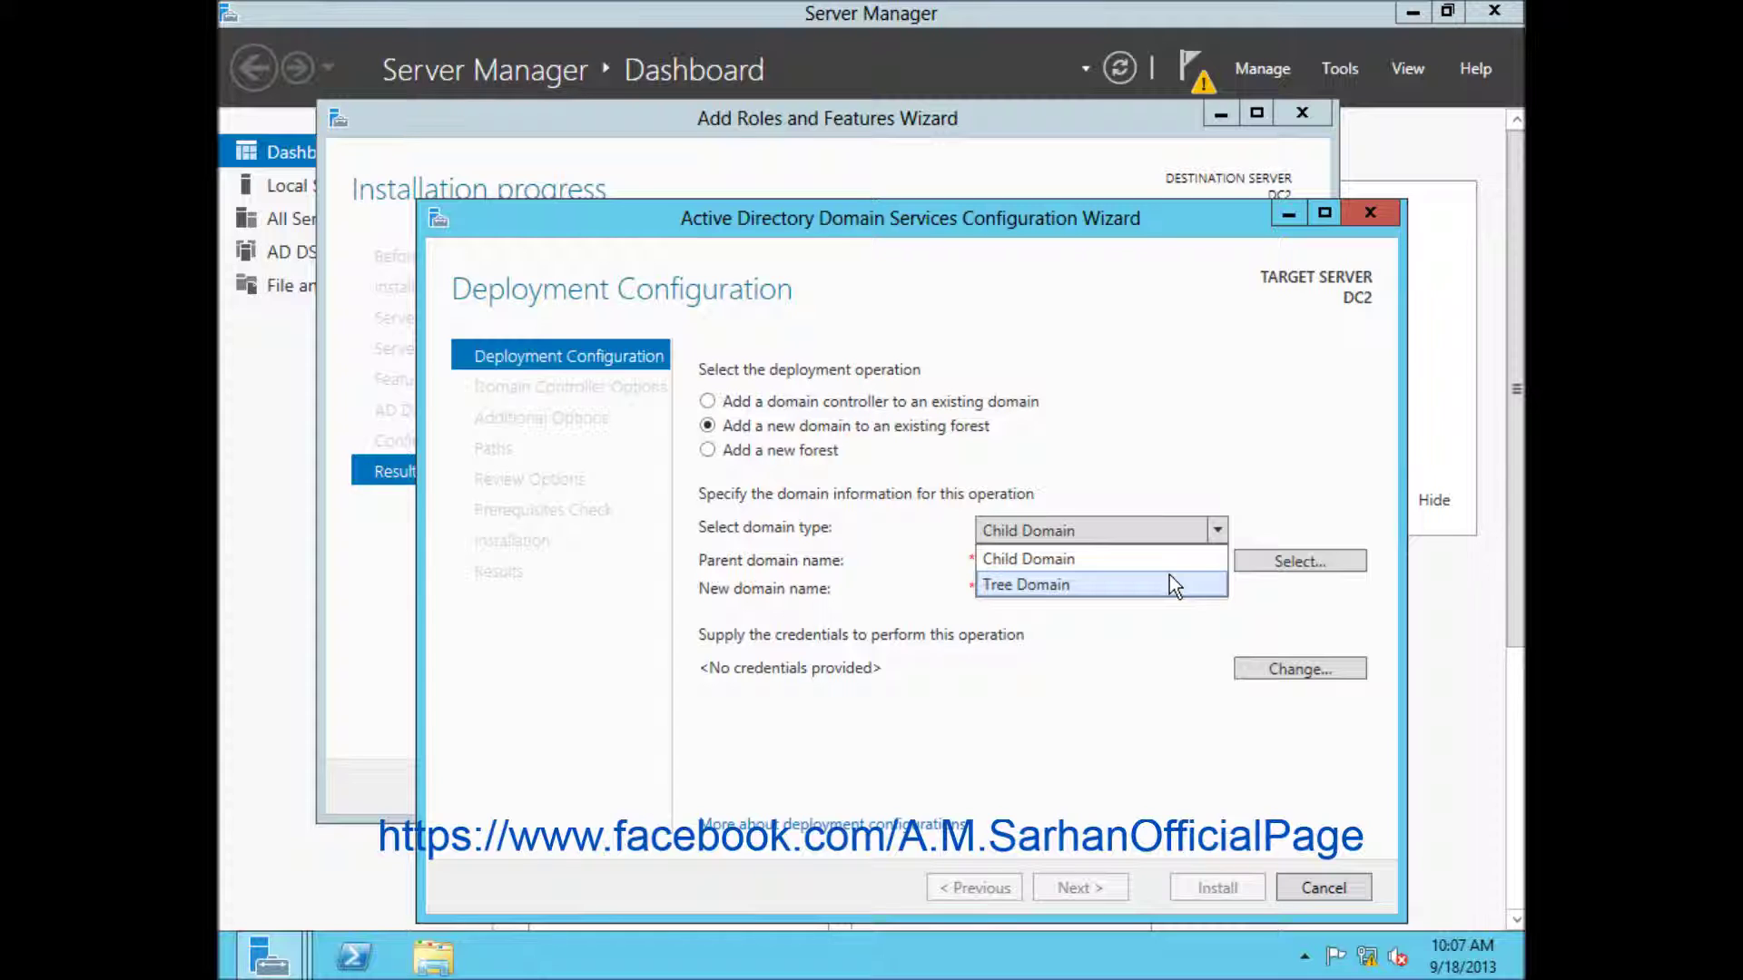
Keep Child Domain as the domain type for the new domain.
{"action": "left_click", "coordinate": [1173, 560]}
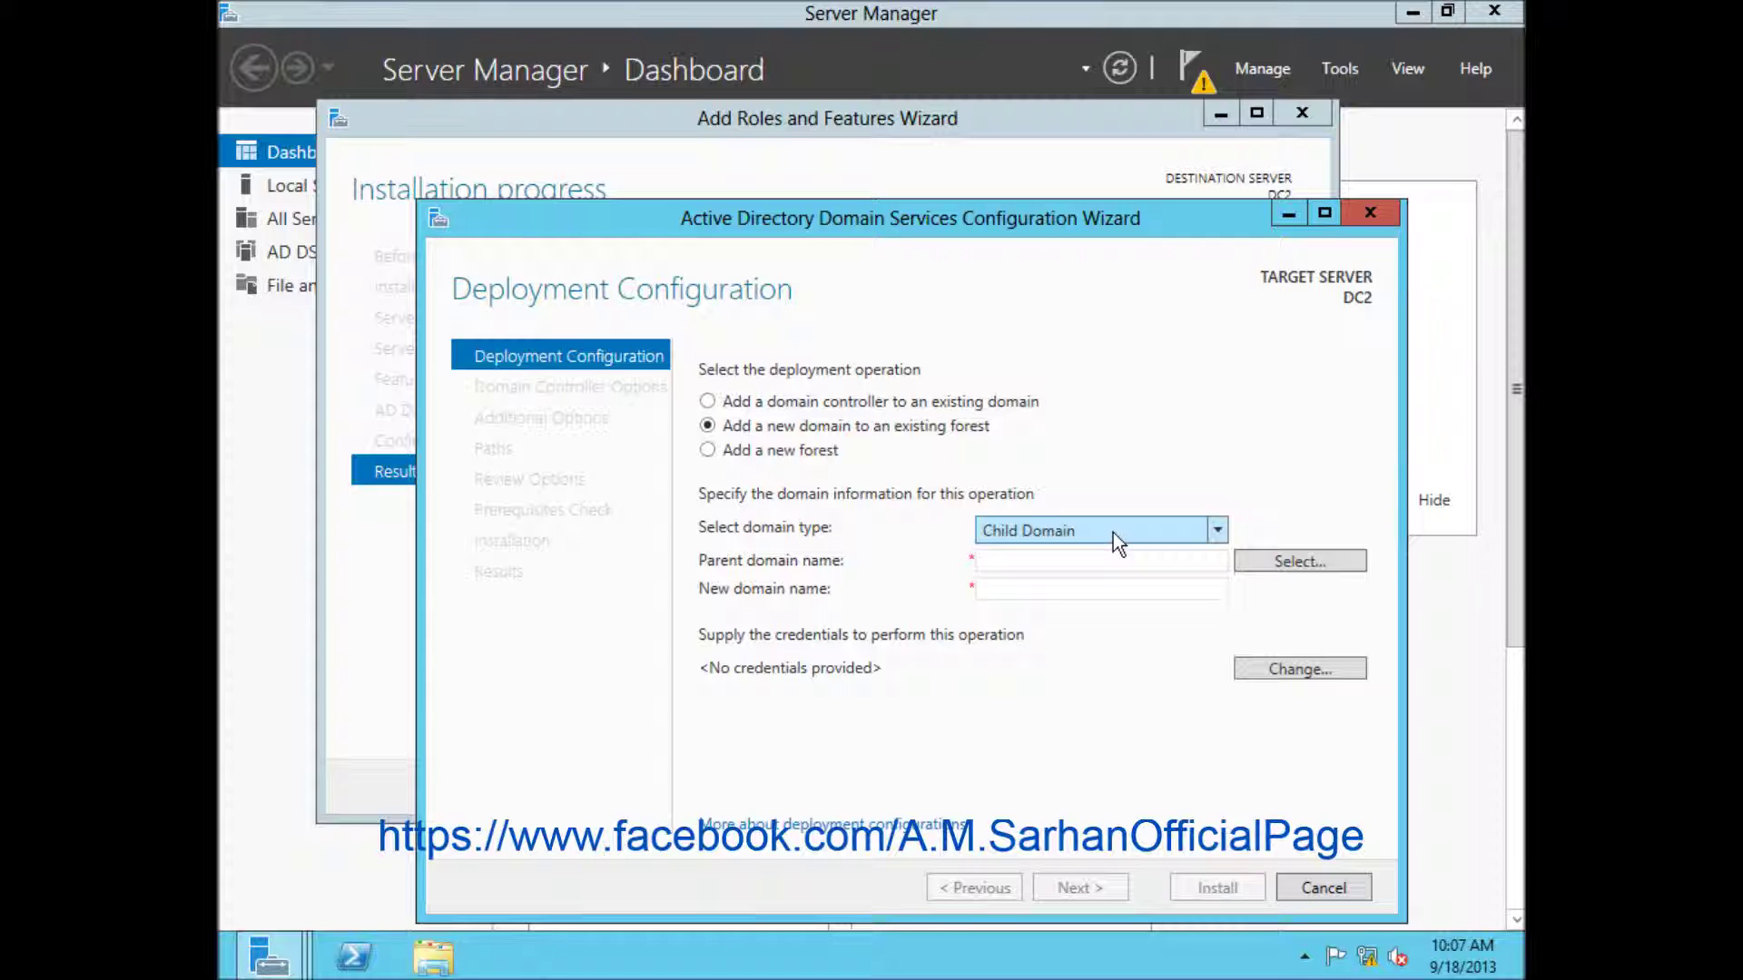
Enter the site-eg domain administrator's user name and password for the deployment.
{"action": "left_click", "coordinate": [1326, 565]}
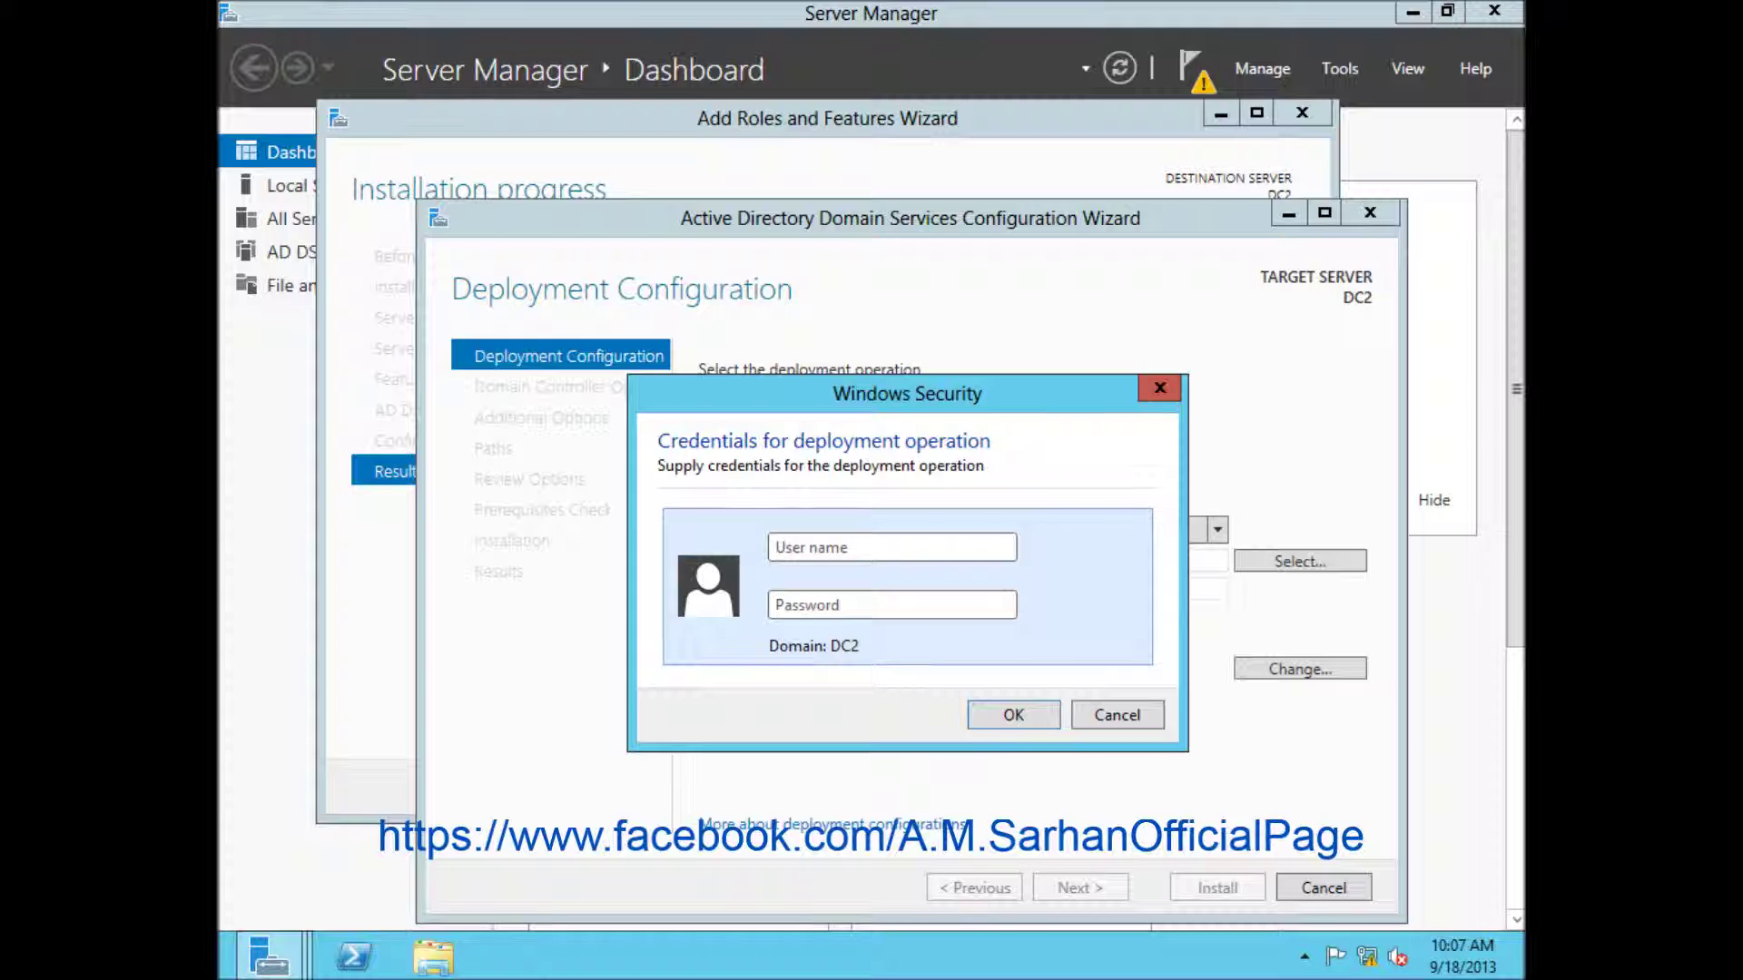
{"action": "type", "text": "site-eg\\admini"}
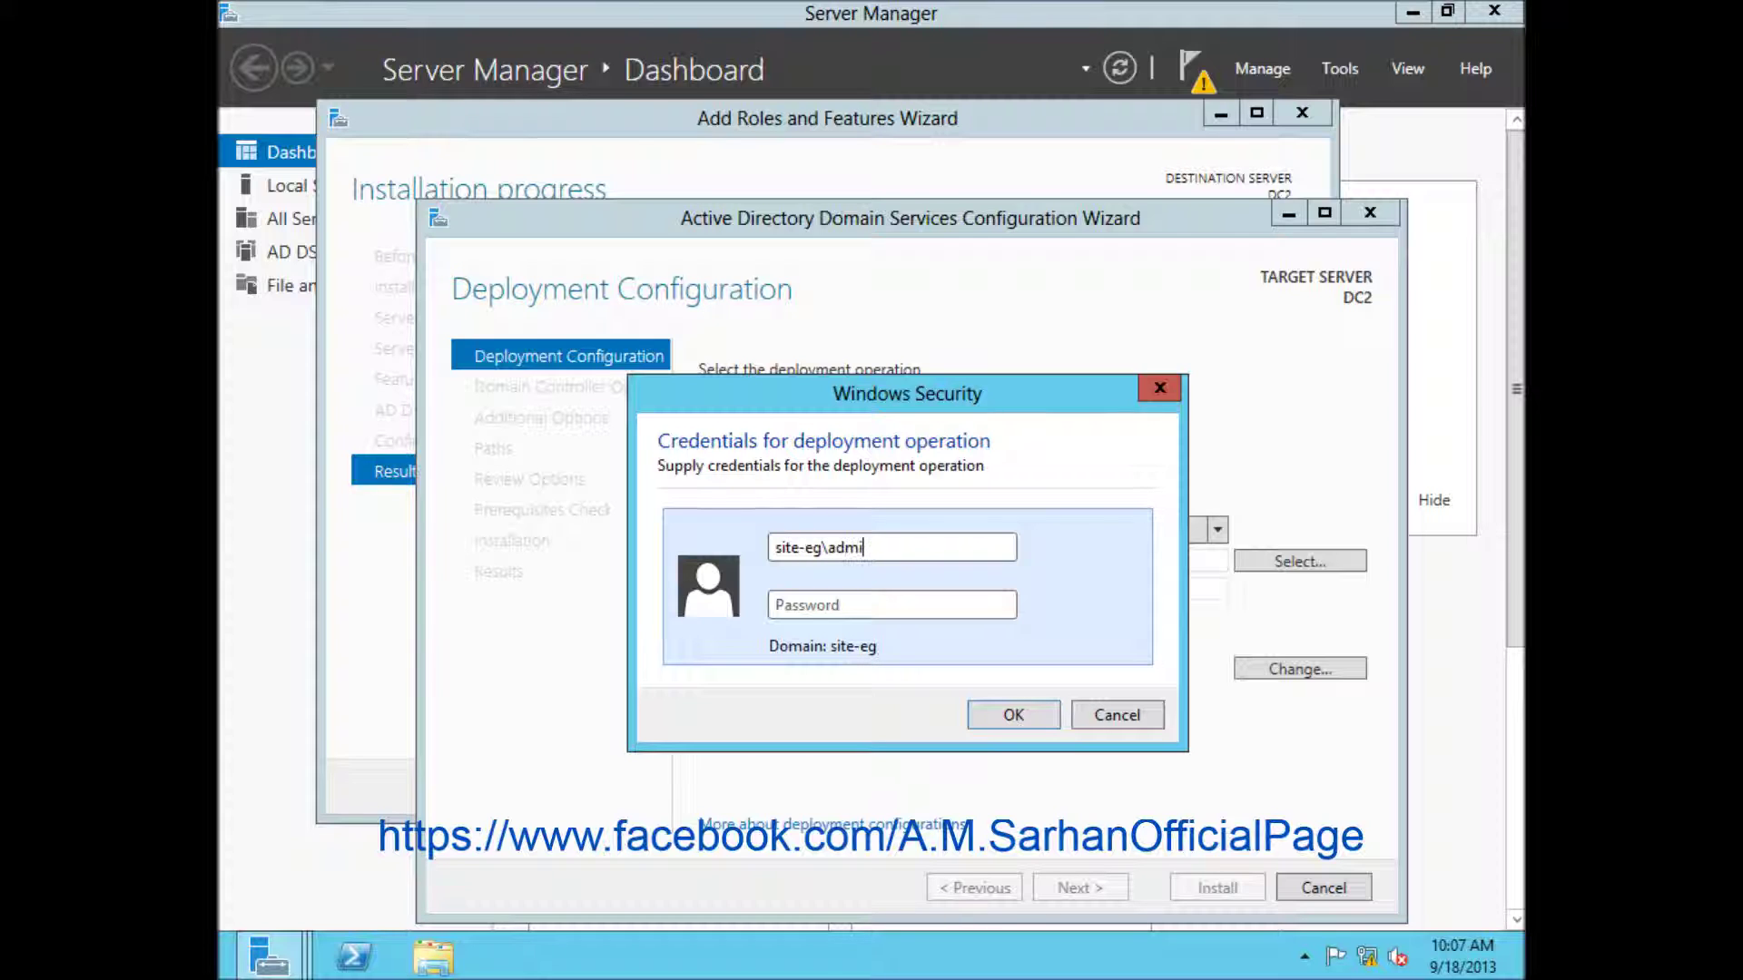
{"action": "type", "text": "strator"}
{"action": "left_click", "coordinate": [776, 604]}
{"action": "type", "text": "•"}
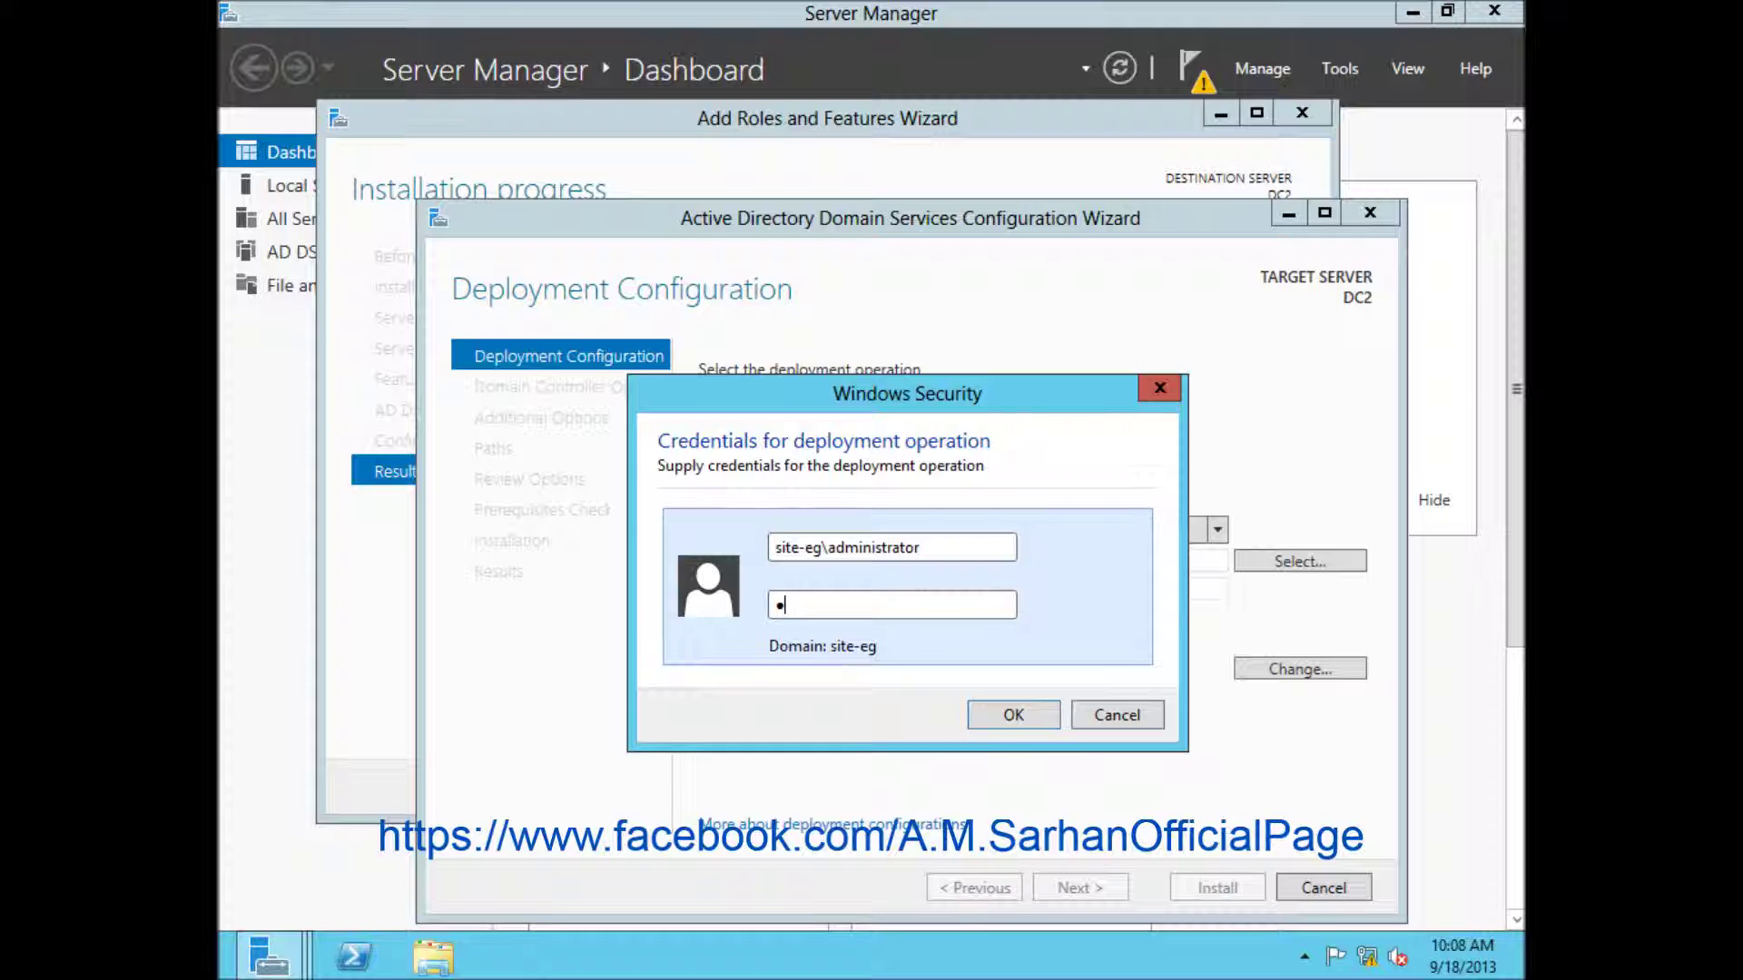
{"action": "type", "text": "•••••••"}
{"action": "left_click", "coordinate": [1049, 709]}
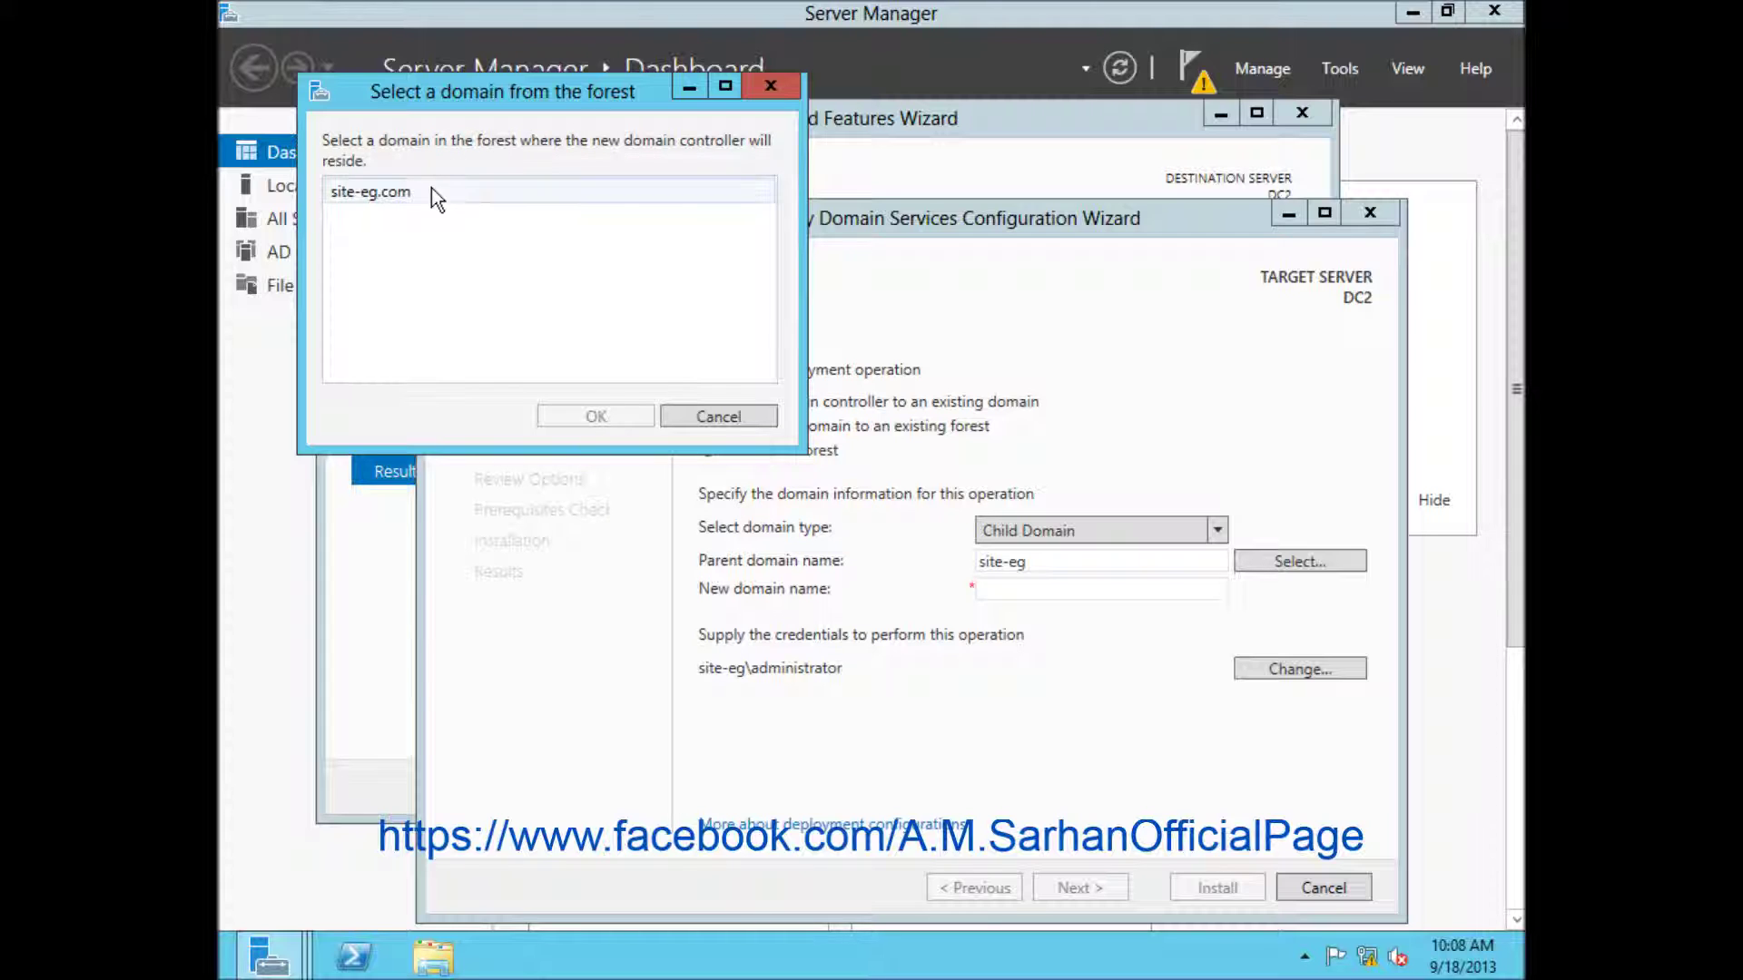
Choose site-eg.com in the forest domain picker as the parent domain.
{"action": "left_click", "coordinate": [354, 192]}
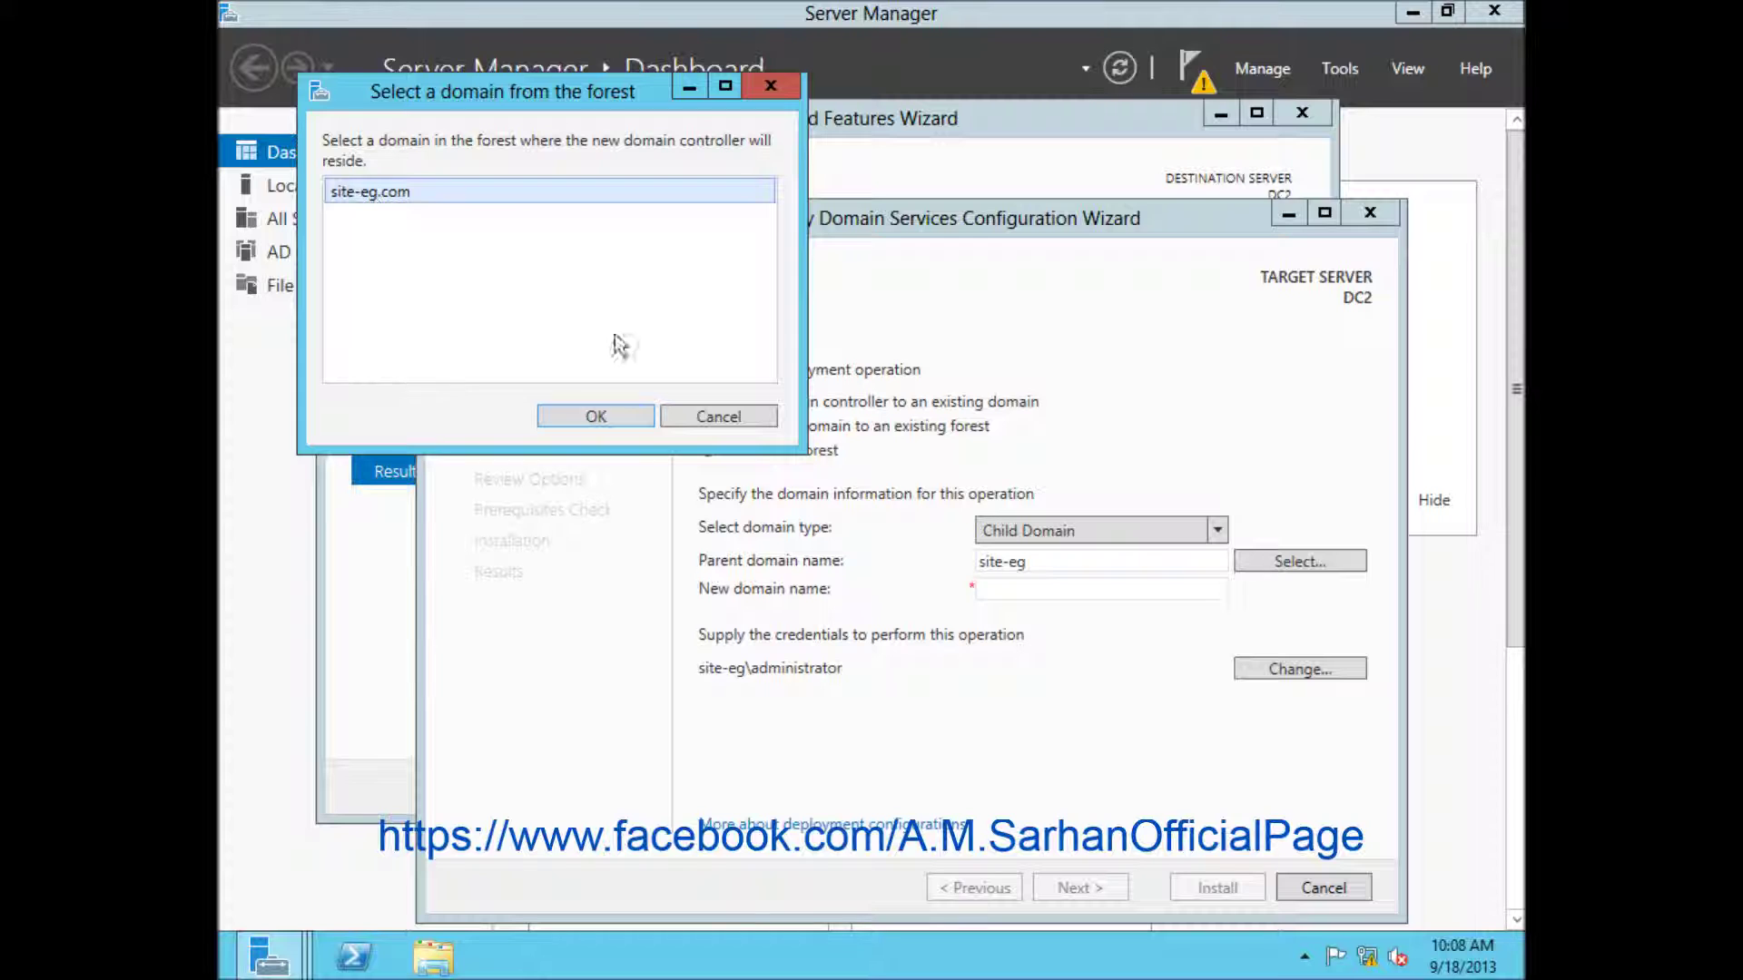
{"action": "left_click", "coordinate": [641, 414]}
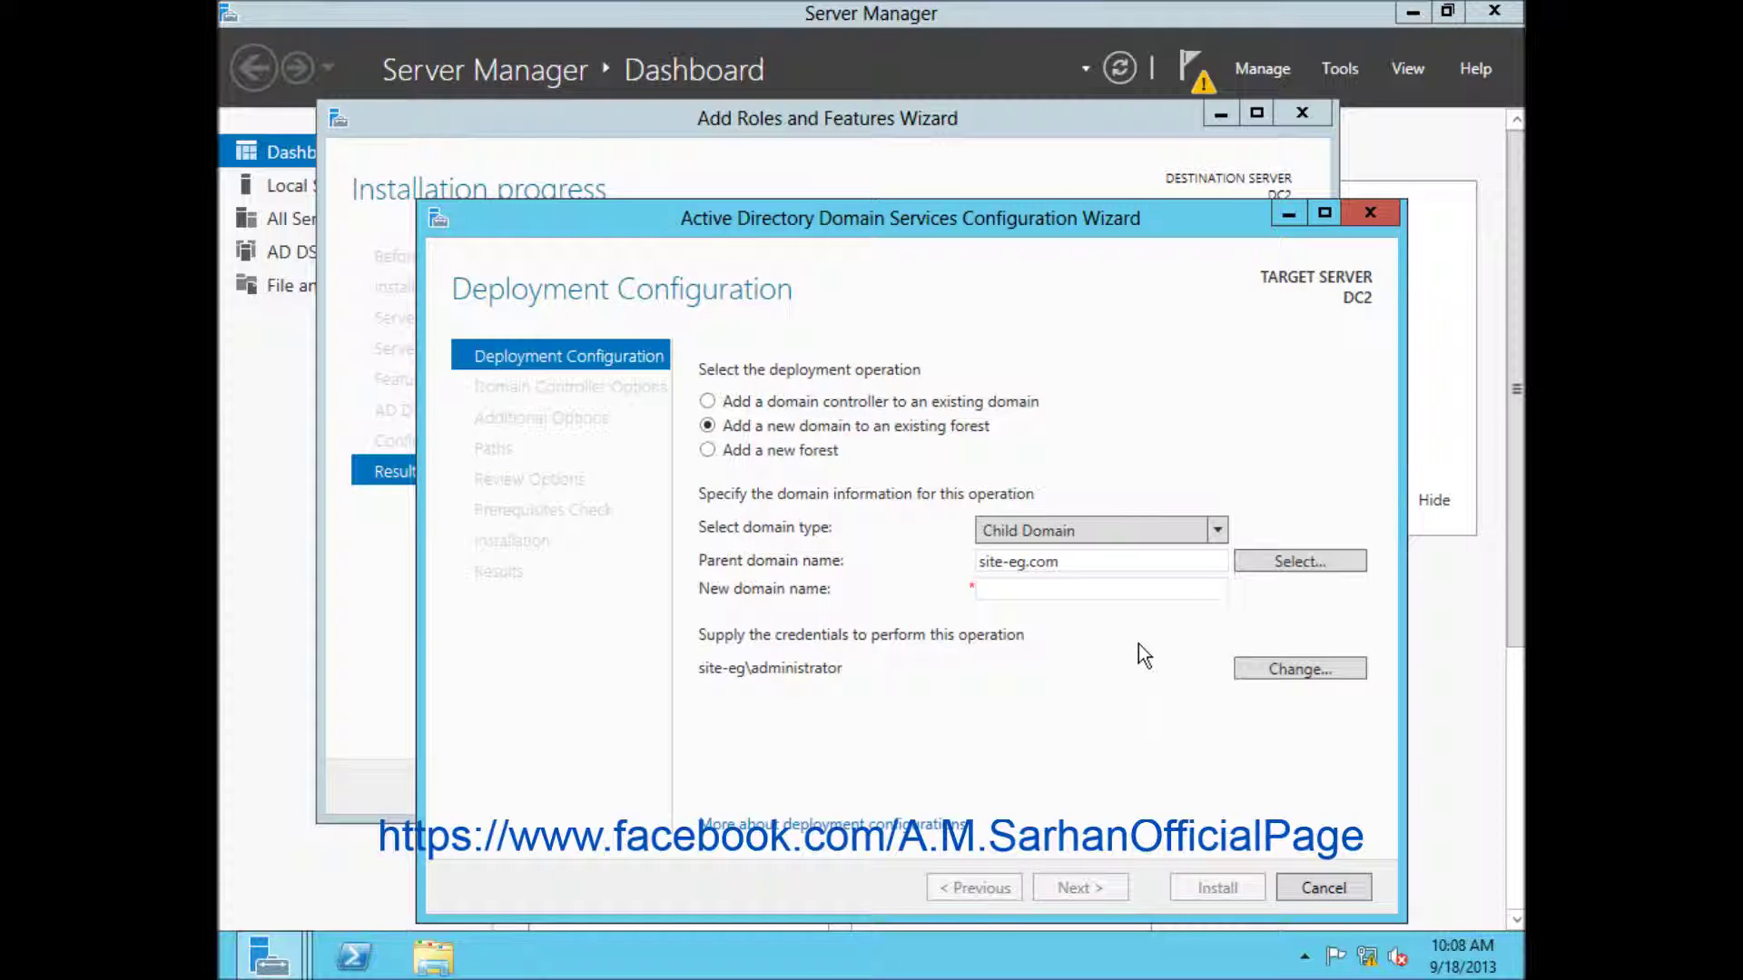
Enter 'Hilopolis' as the new child domain name under site-eg.com.
{"action": "left_click", "coordinate": [1167, 594]}
{"action": "type", "text": "Hilop"}
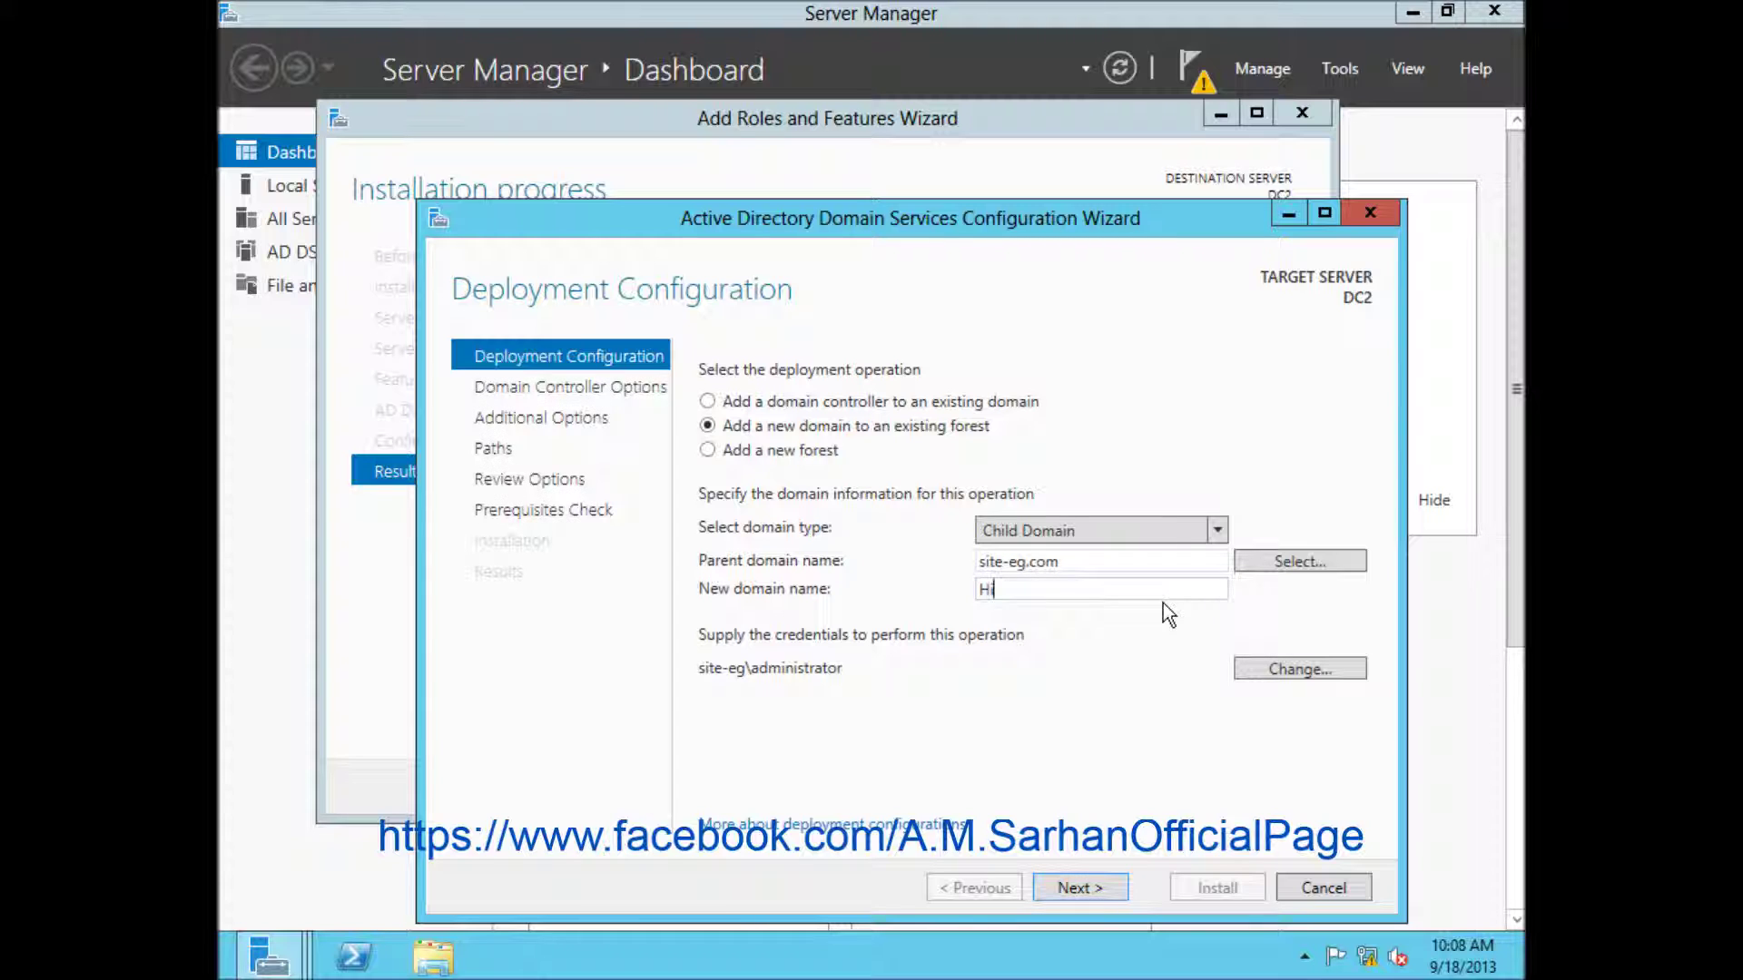
{"action": "type", "text": "olis"}
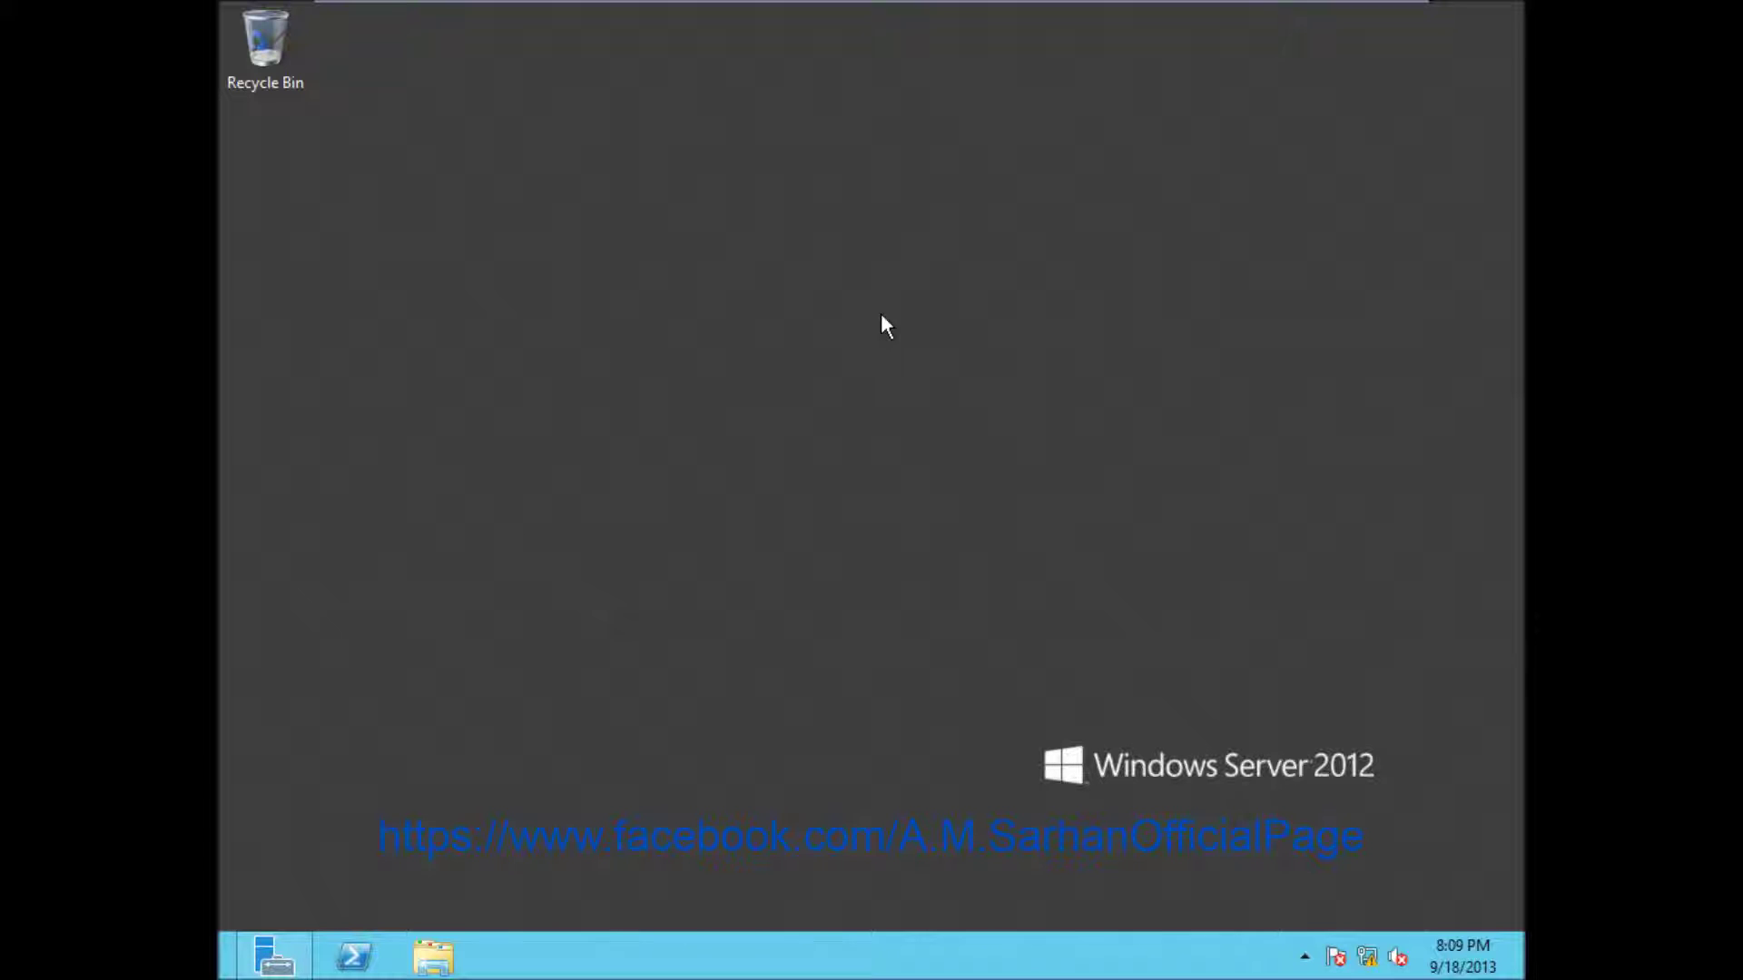
Open Active Directory Users and Computers, show site-eg.com's Users container, and widen the Description column.
{"action": "left_click", "coordinate": [272, 956]}
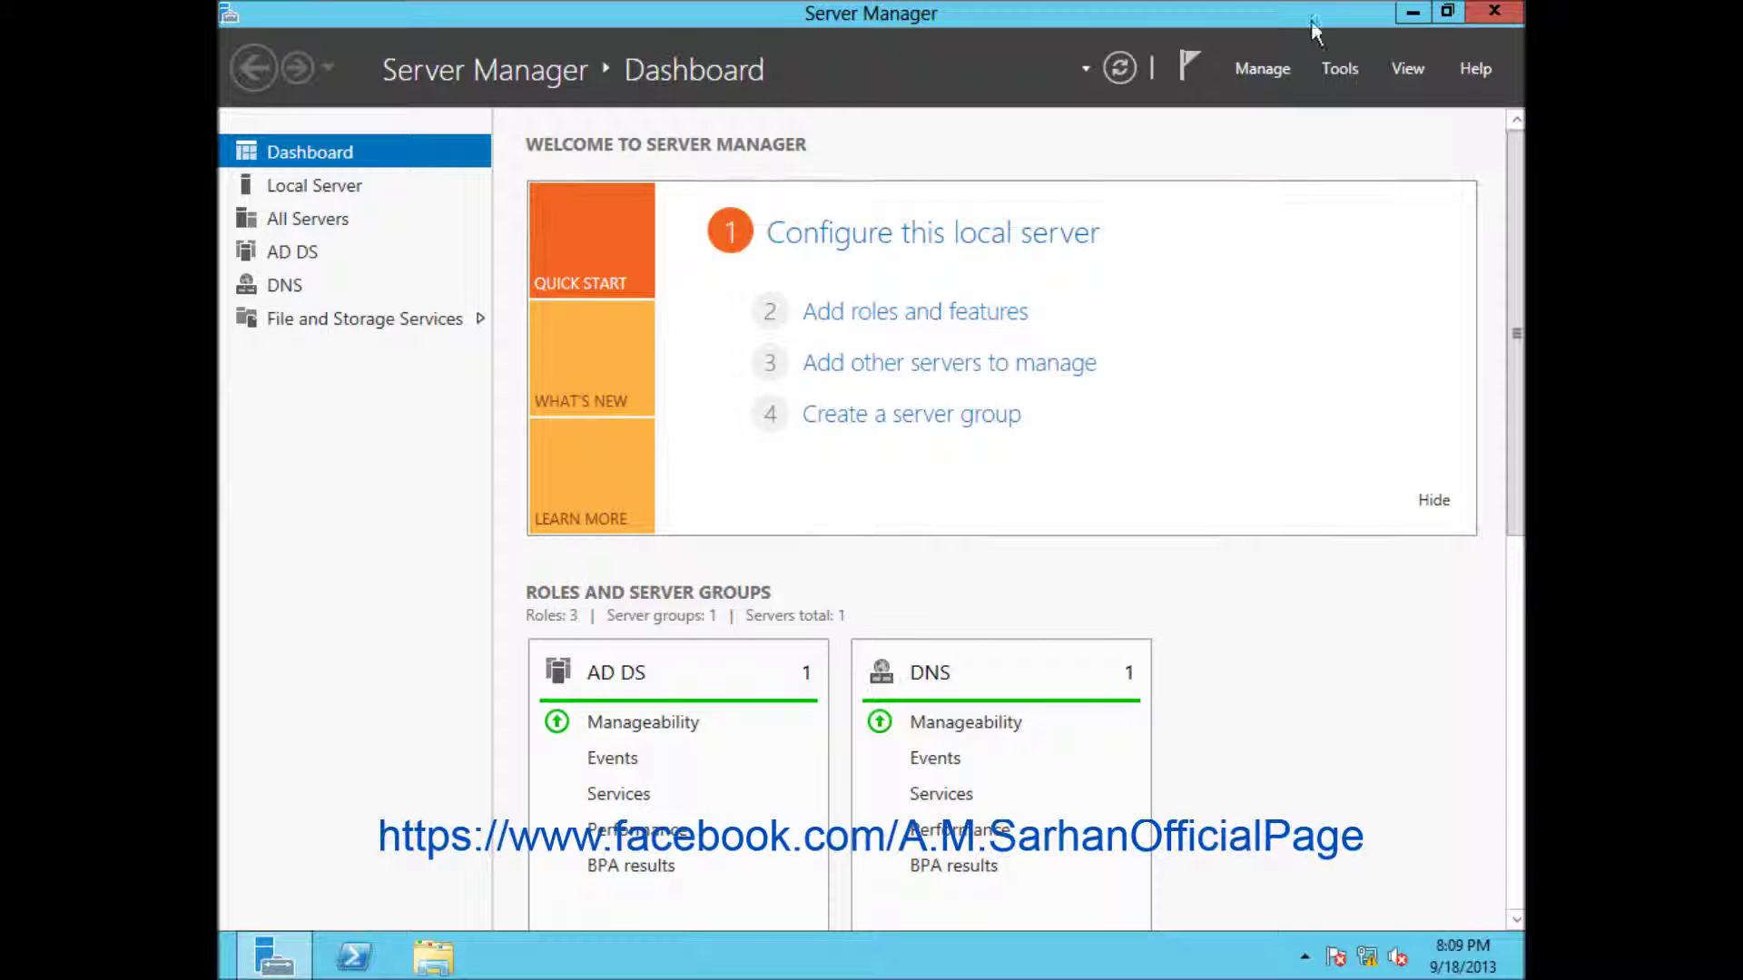
{"action": "left_click", "coordinate": [1362, 63]}
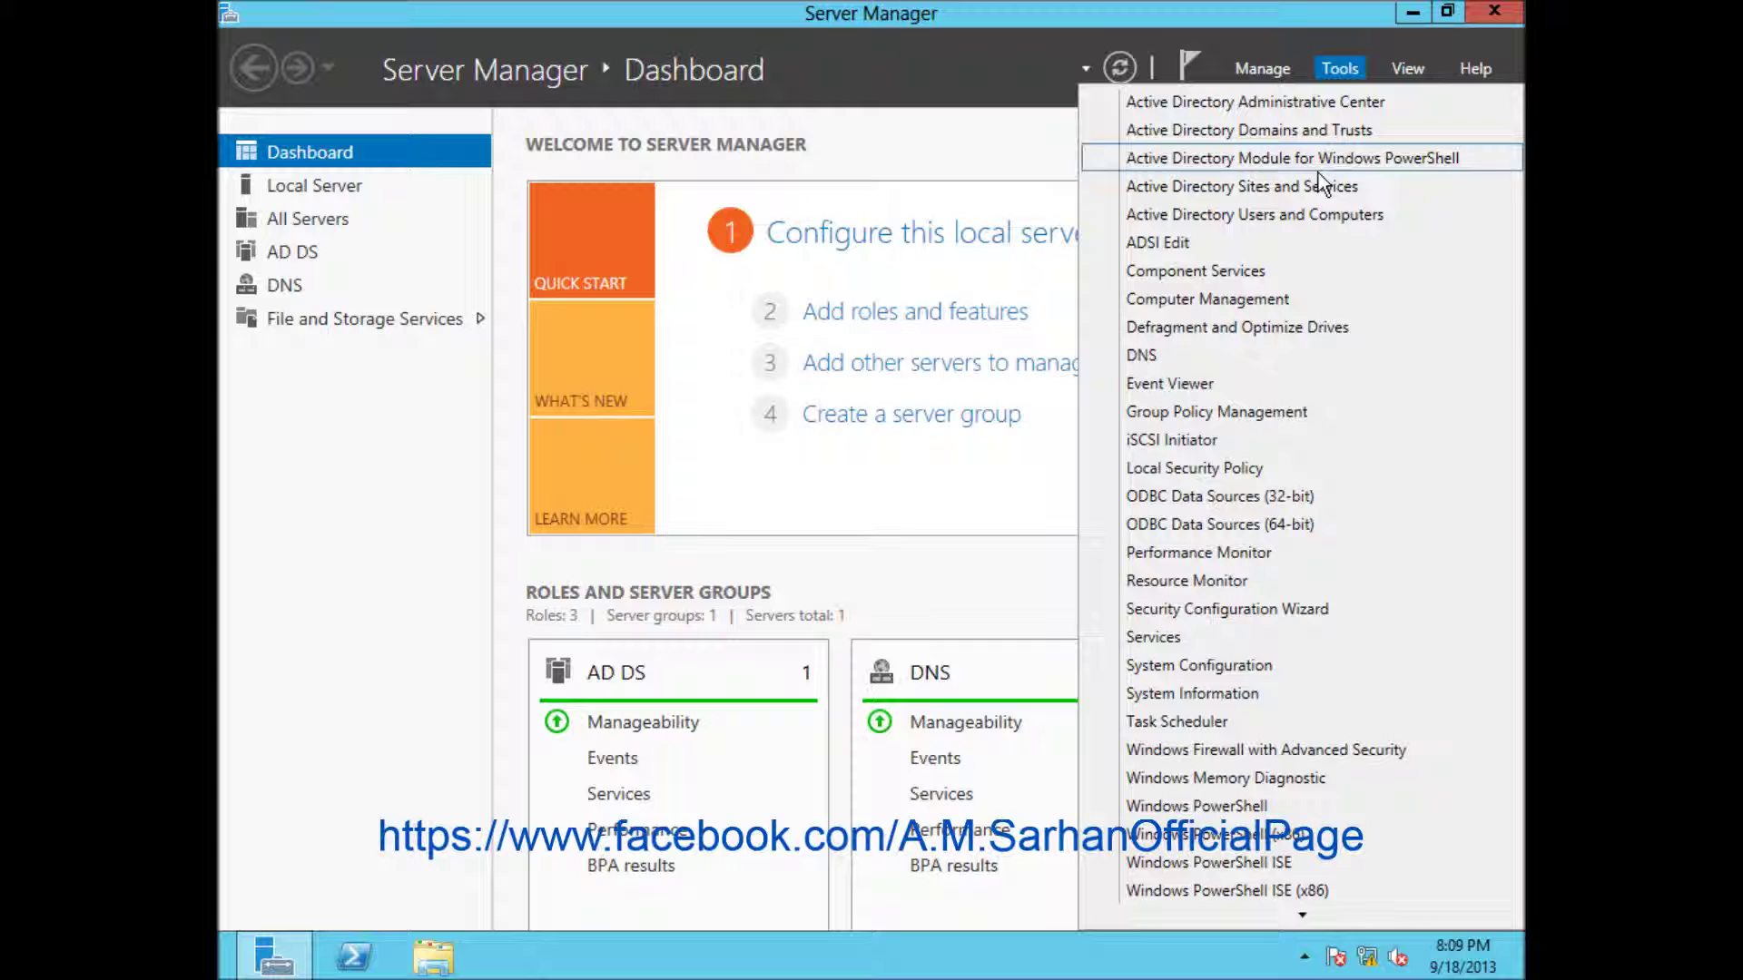
{"action": "left_click", "coordinate": [1325, 214]}
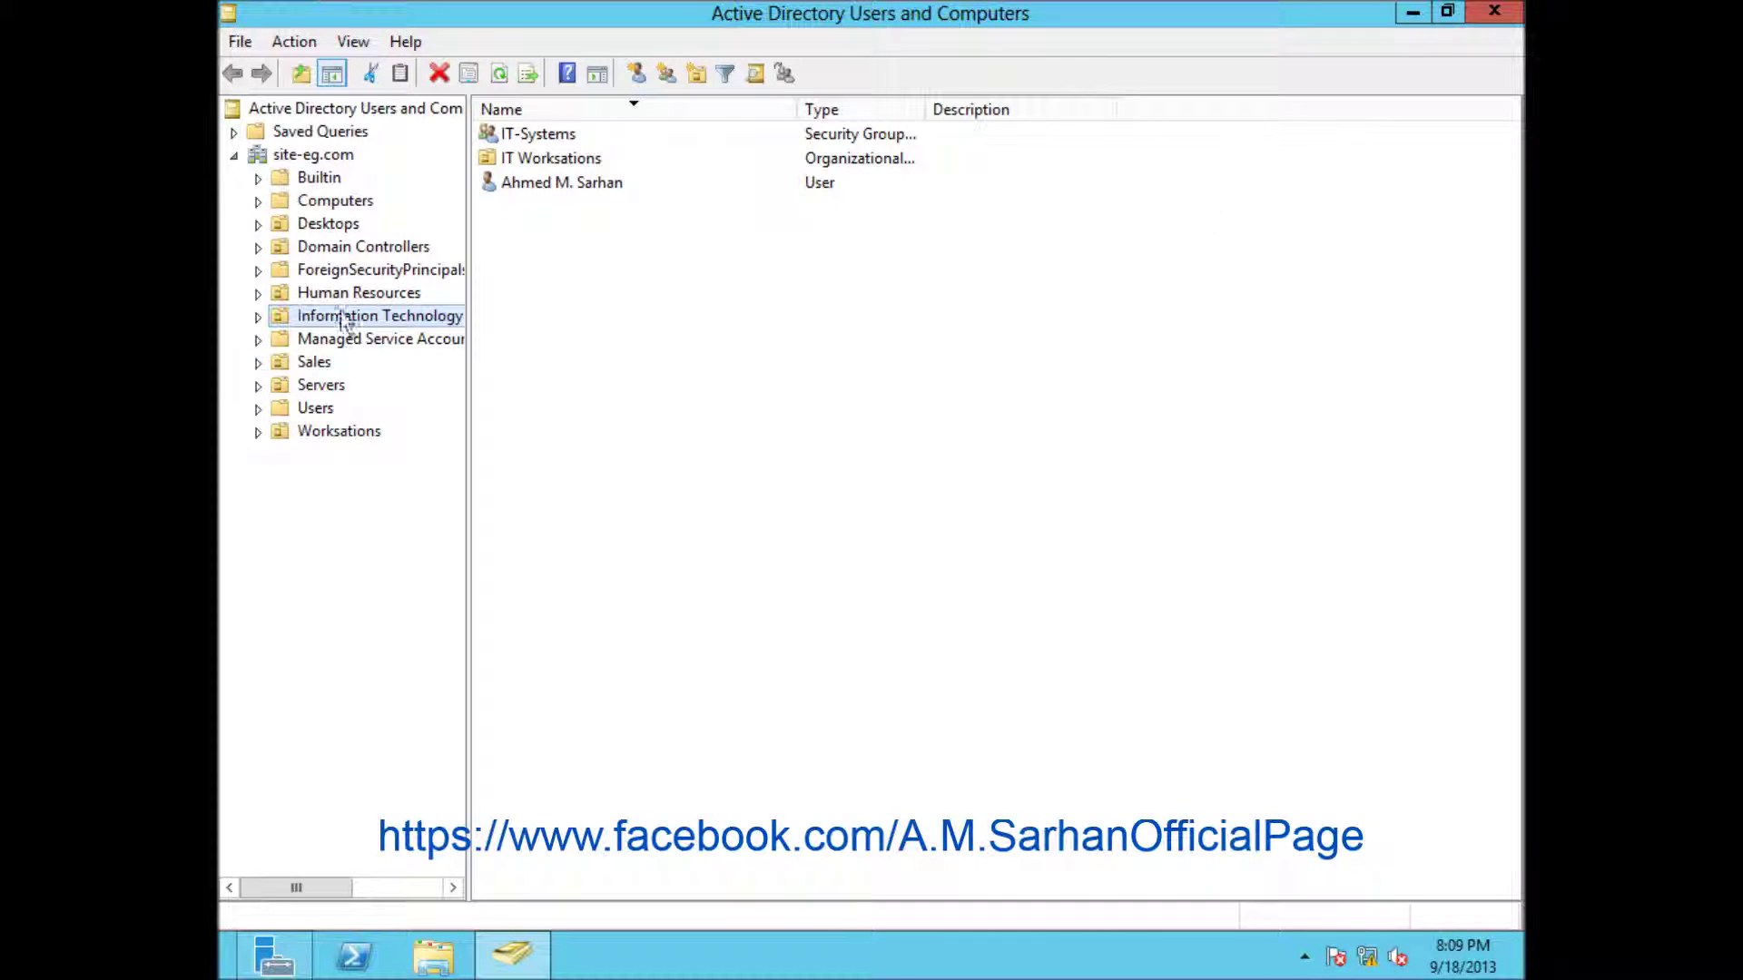
{"action": "left_click", "coordinate": [316, 410]}
{"action": "left_click", "coordinate": [585, 306]}
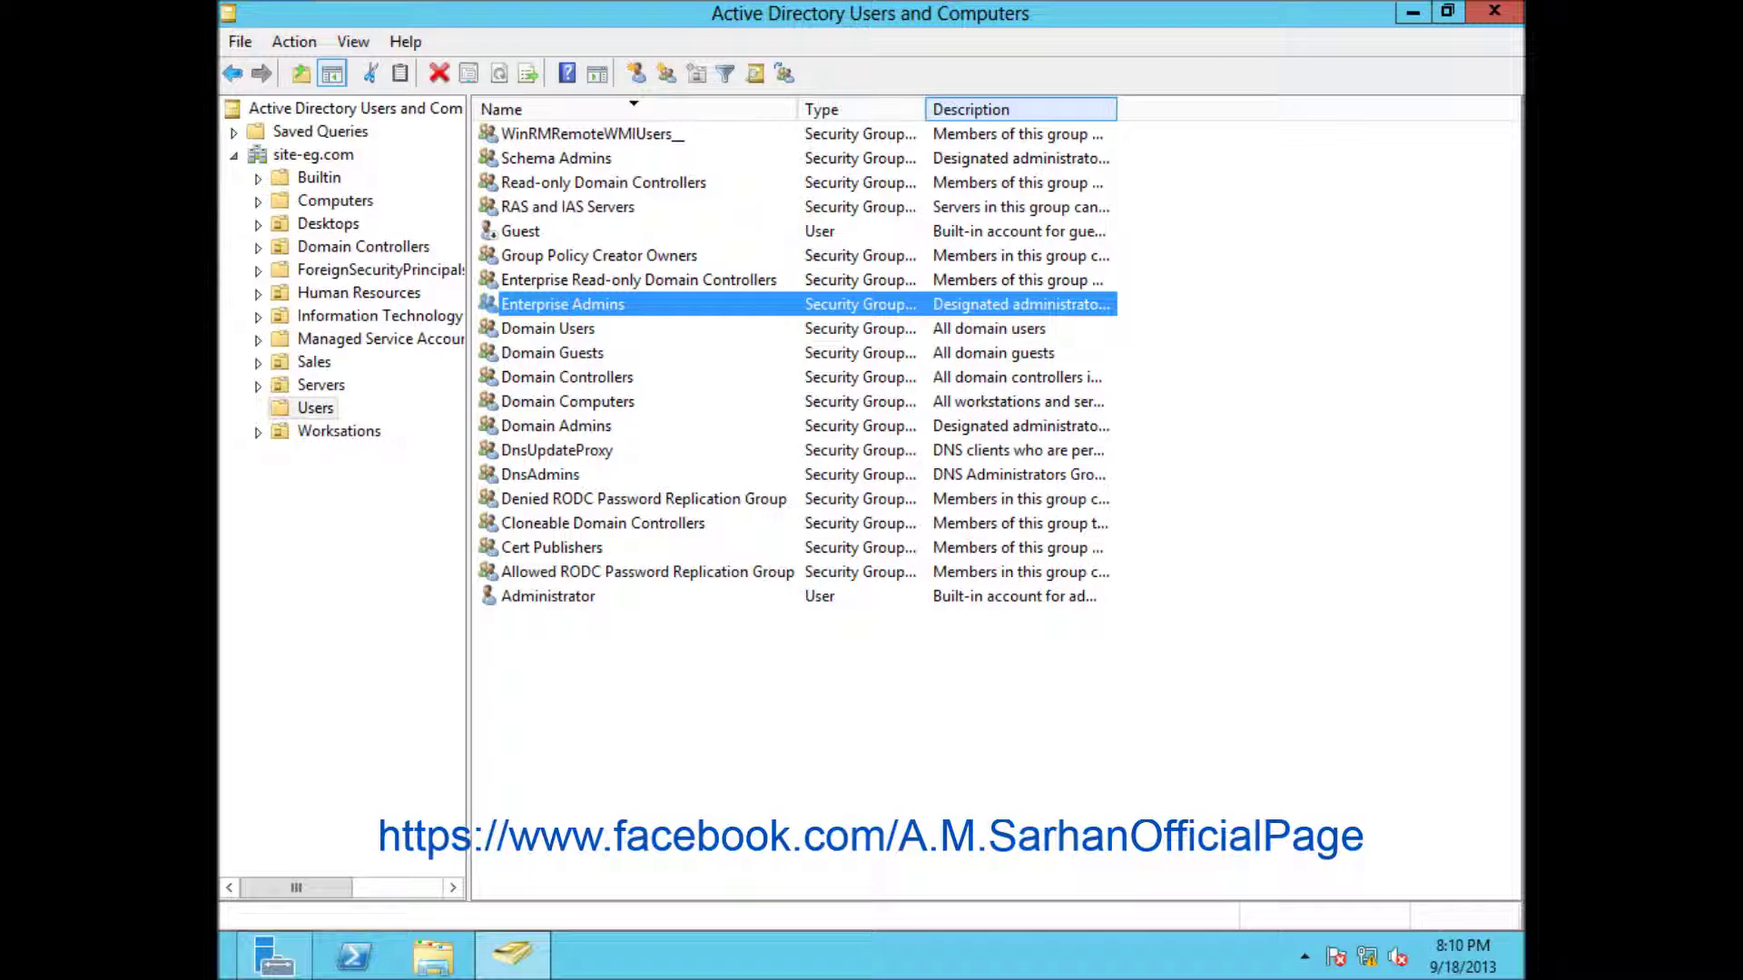
{"action": "double_click", "coordinate": [1116, 107]}
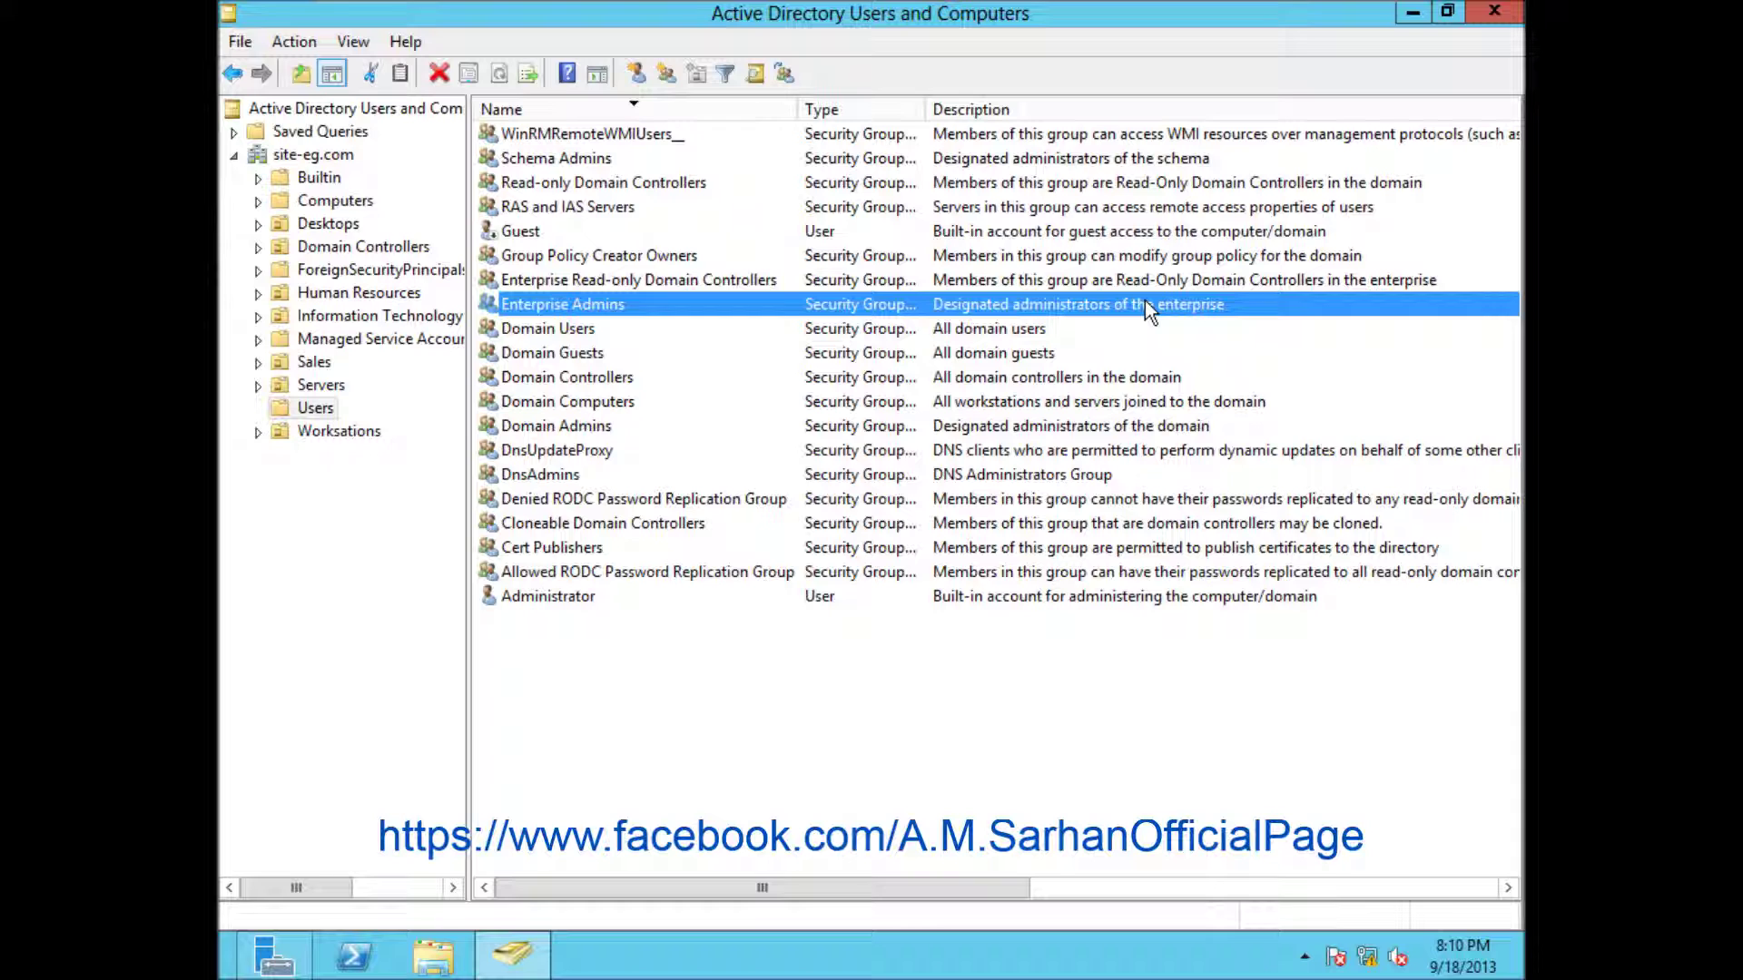
{"action": "double_click", "coordinate": [643, 305]}
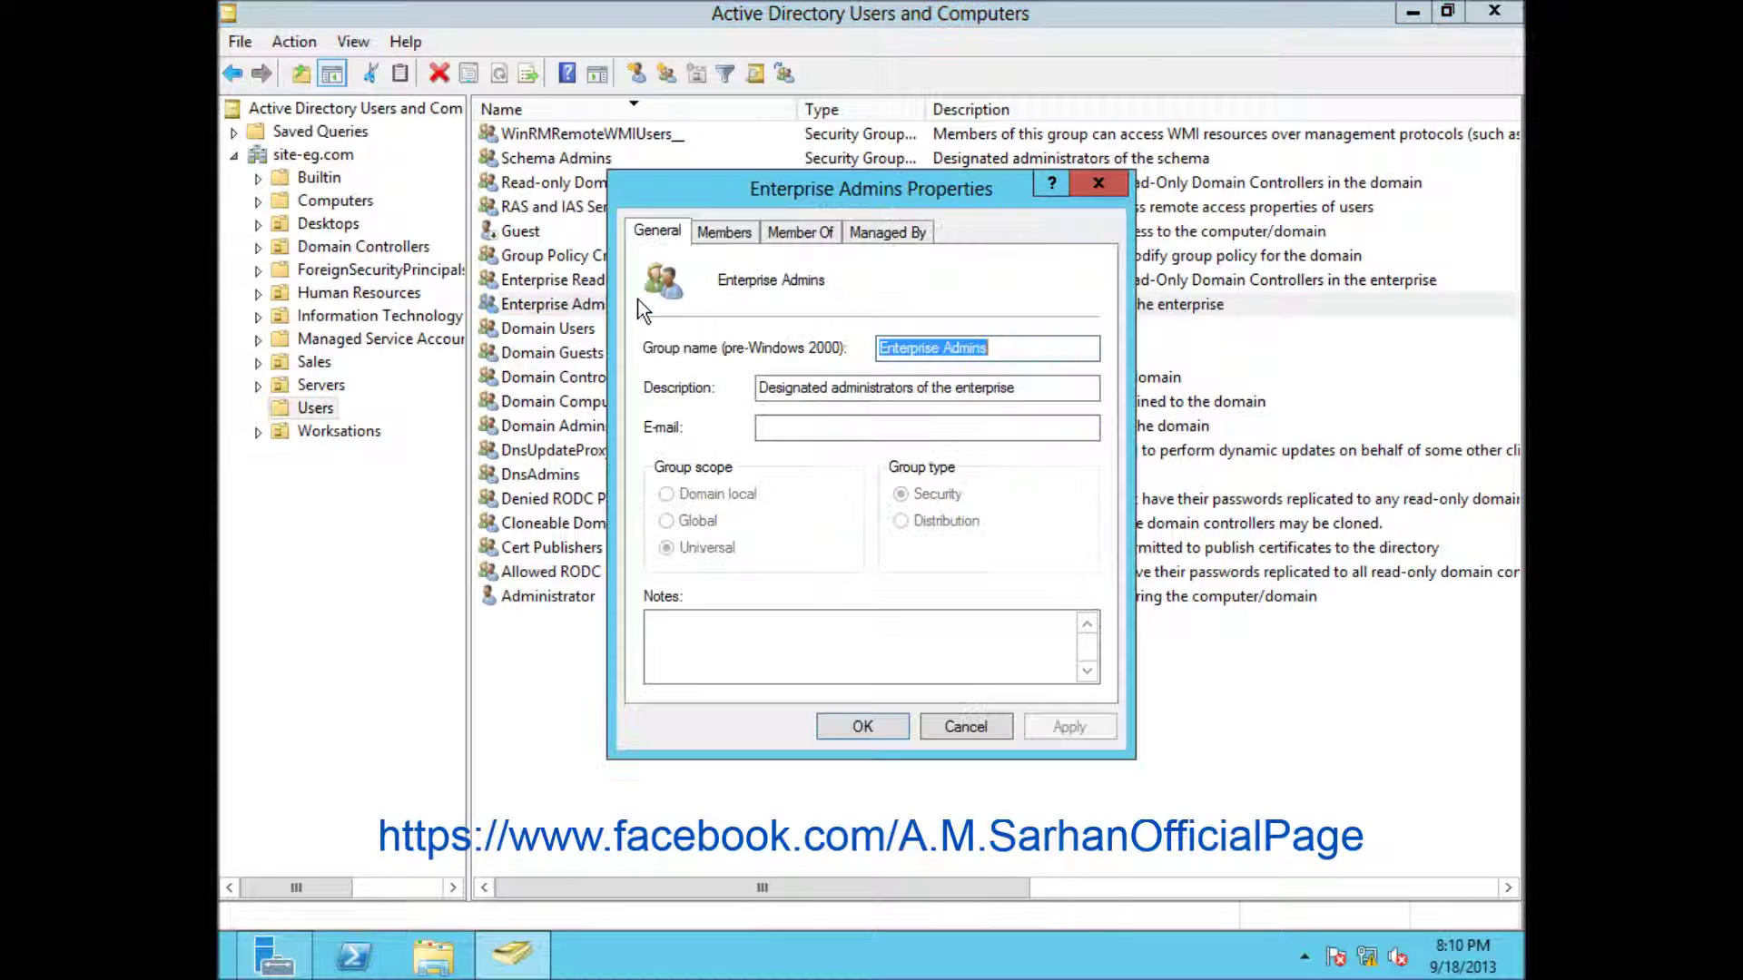
{"action": "left_click", "coordinate": [748, 235]}
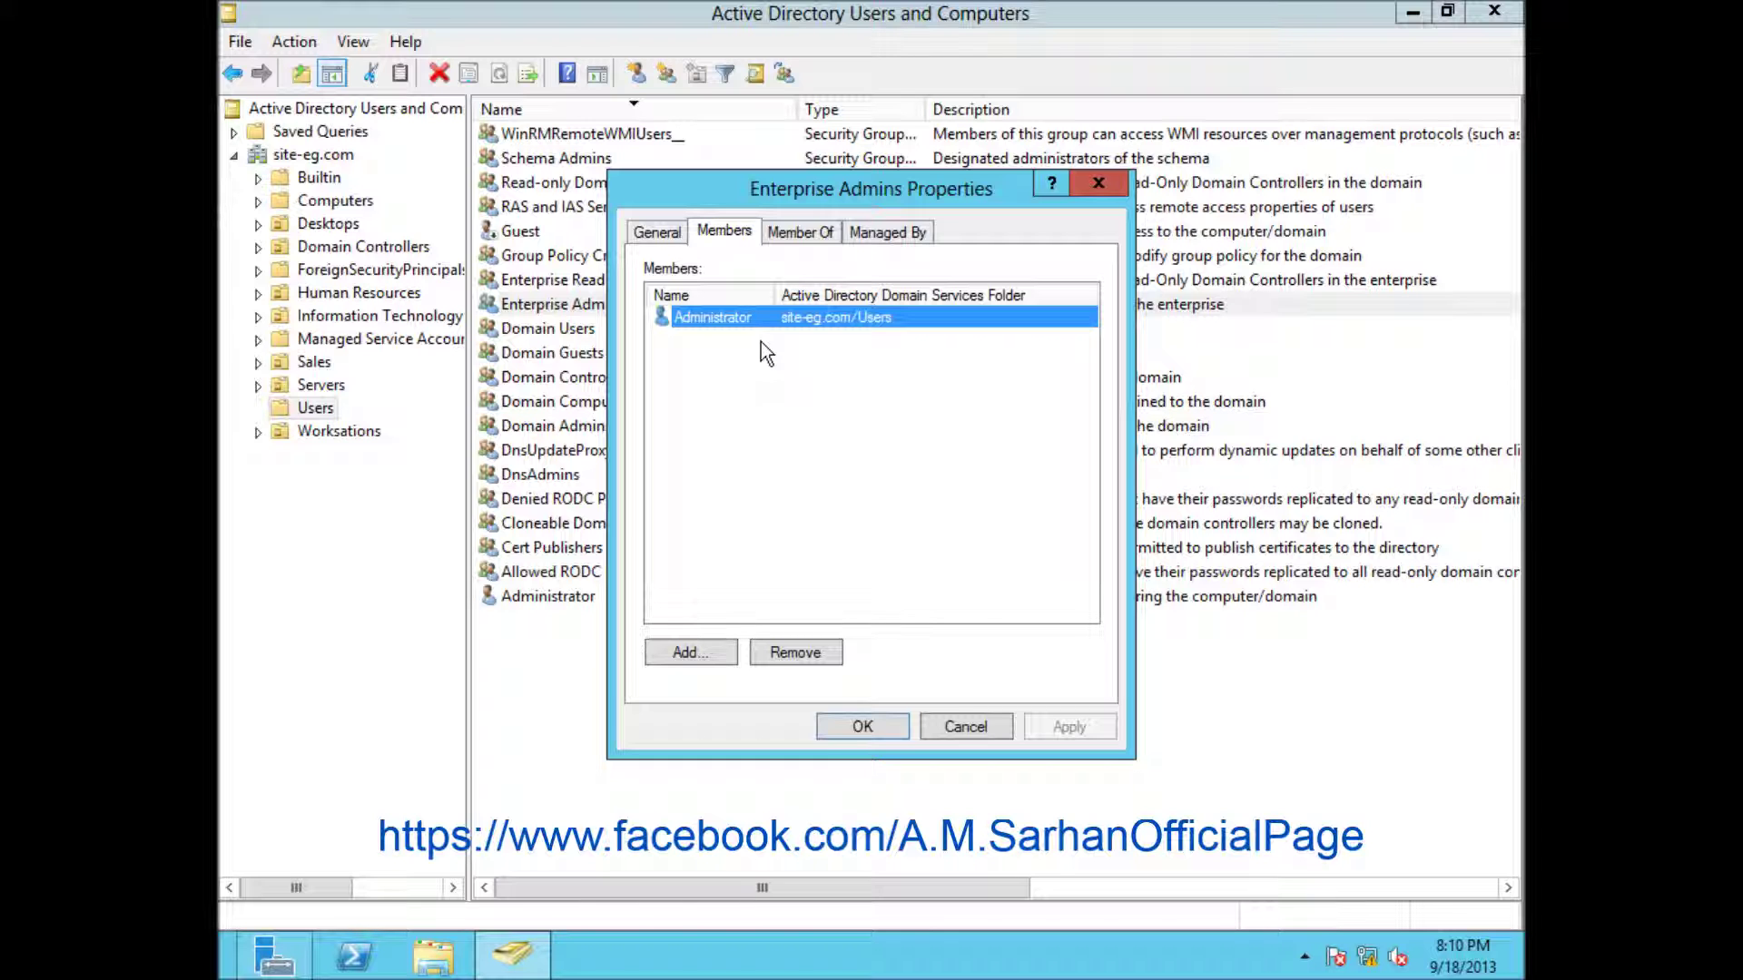
{"action": "left_click", "coordinate": [966, 727]}
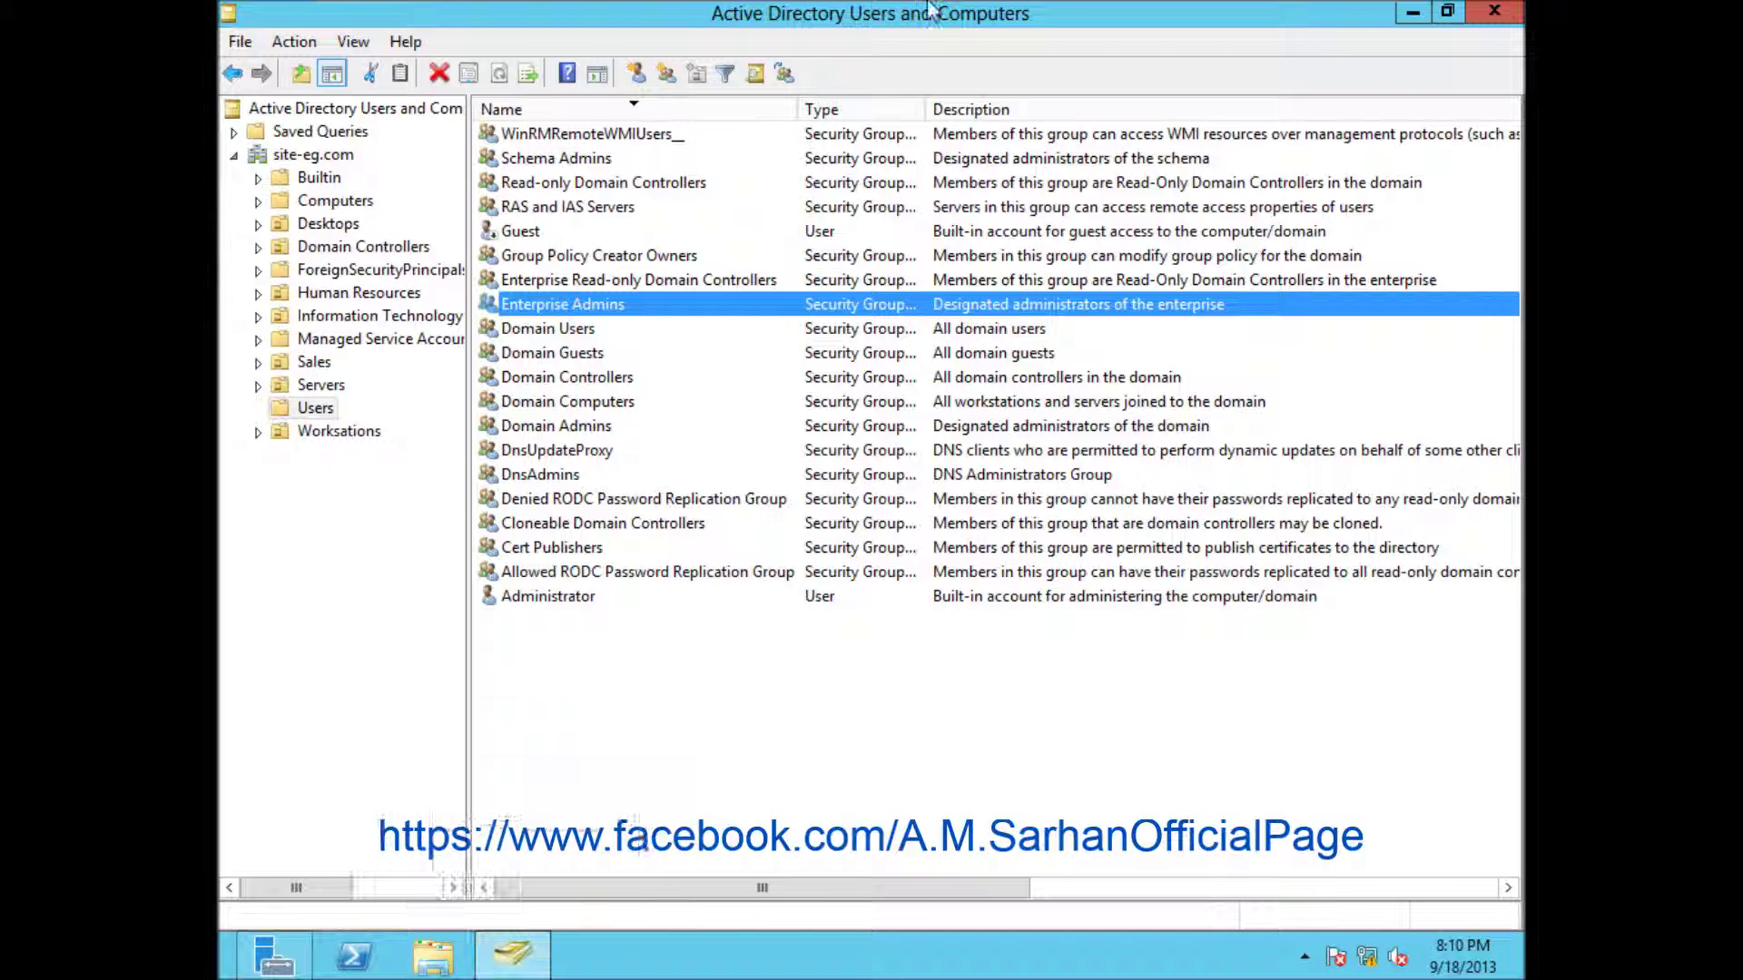
Back on DC2, continue past Deployment Configuration with Hiliopolis under site-eg.com.
{"action": "mouse_move", "coordinate": [930, 4]}
{"action": "left_click", "coordinate": [663, 20]}
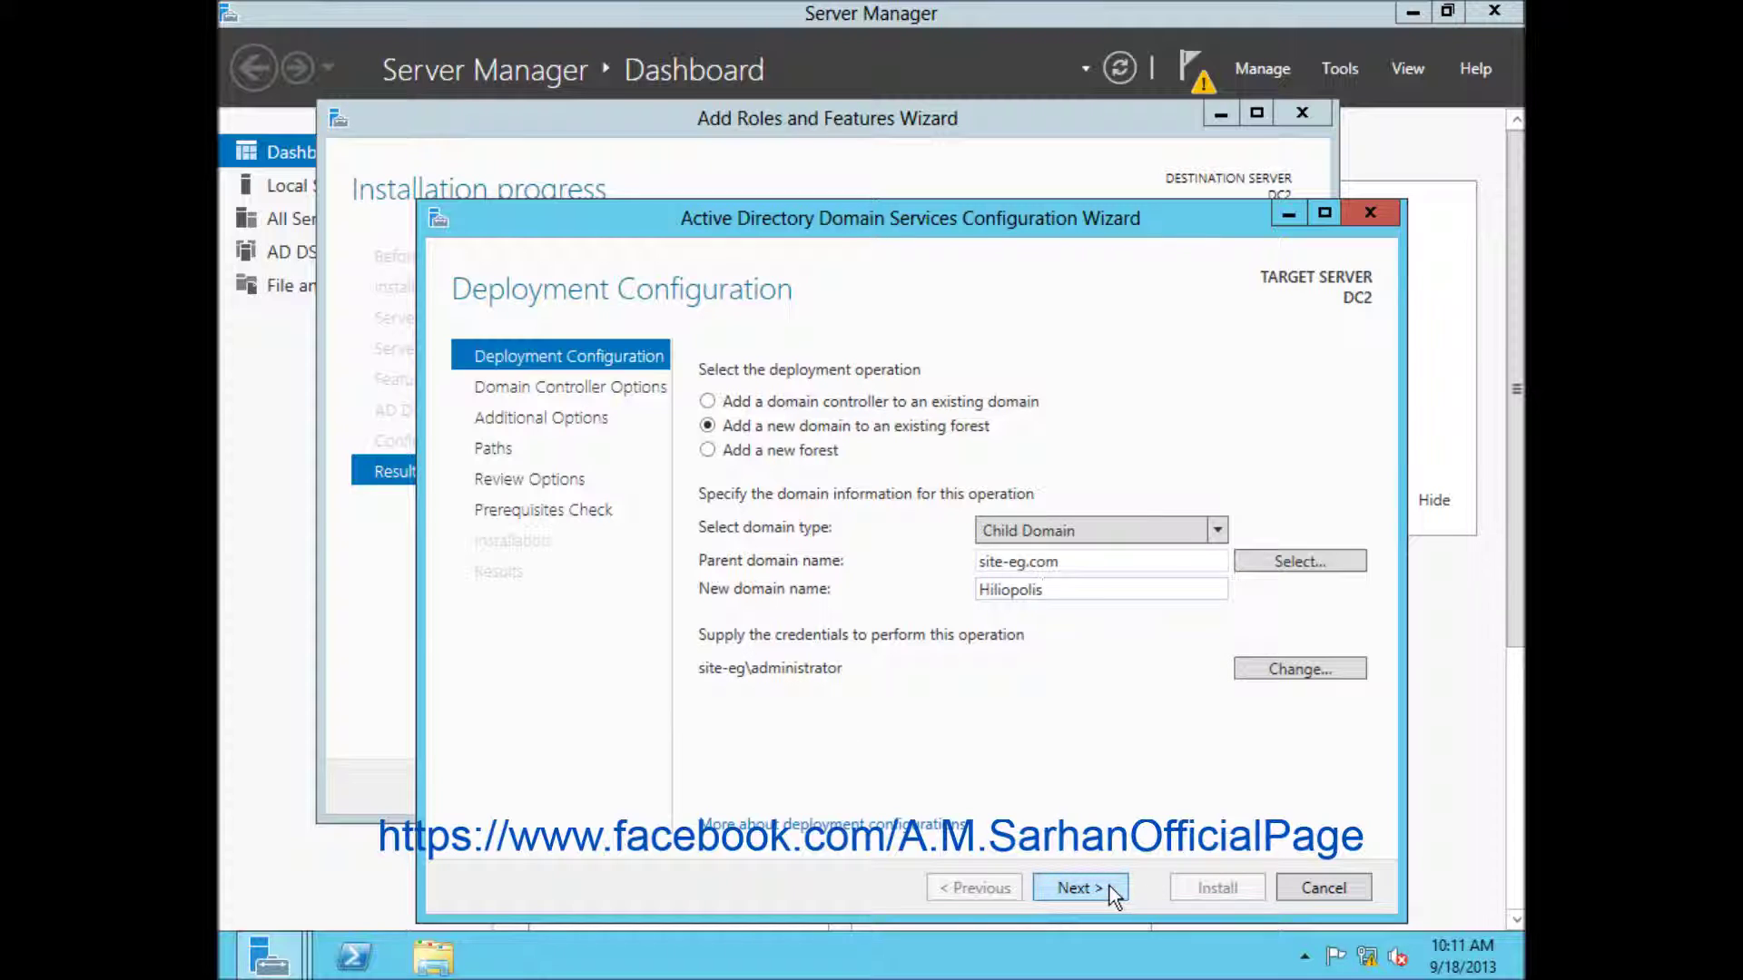
{"action": "left_click", "coordinate": [1081, 886]}
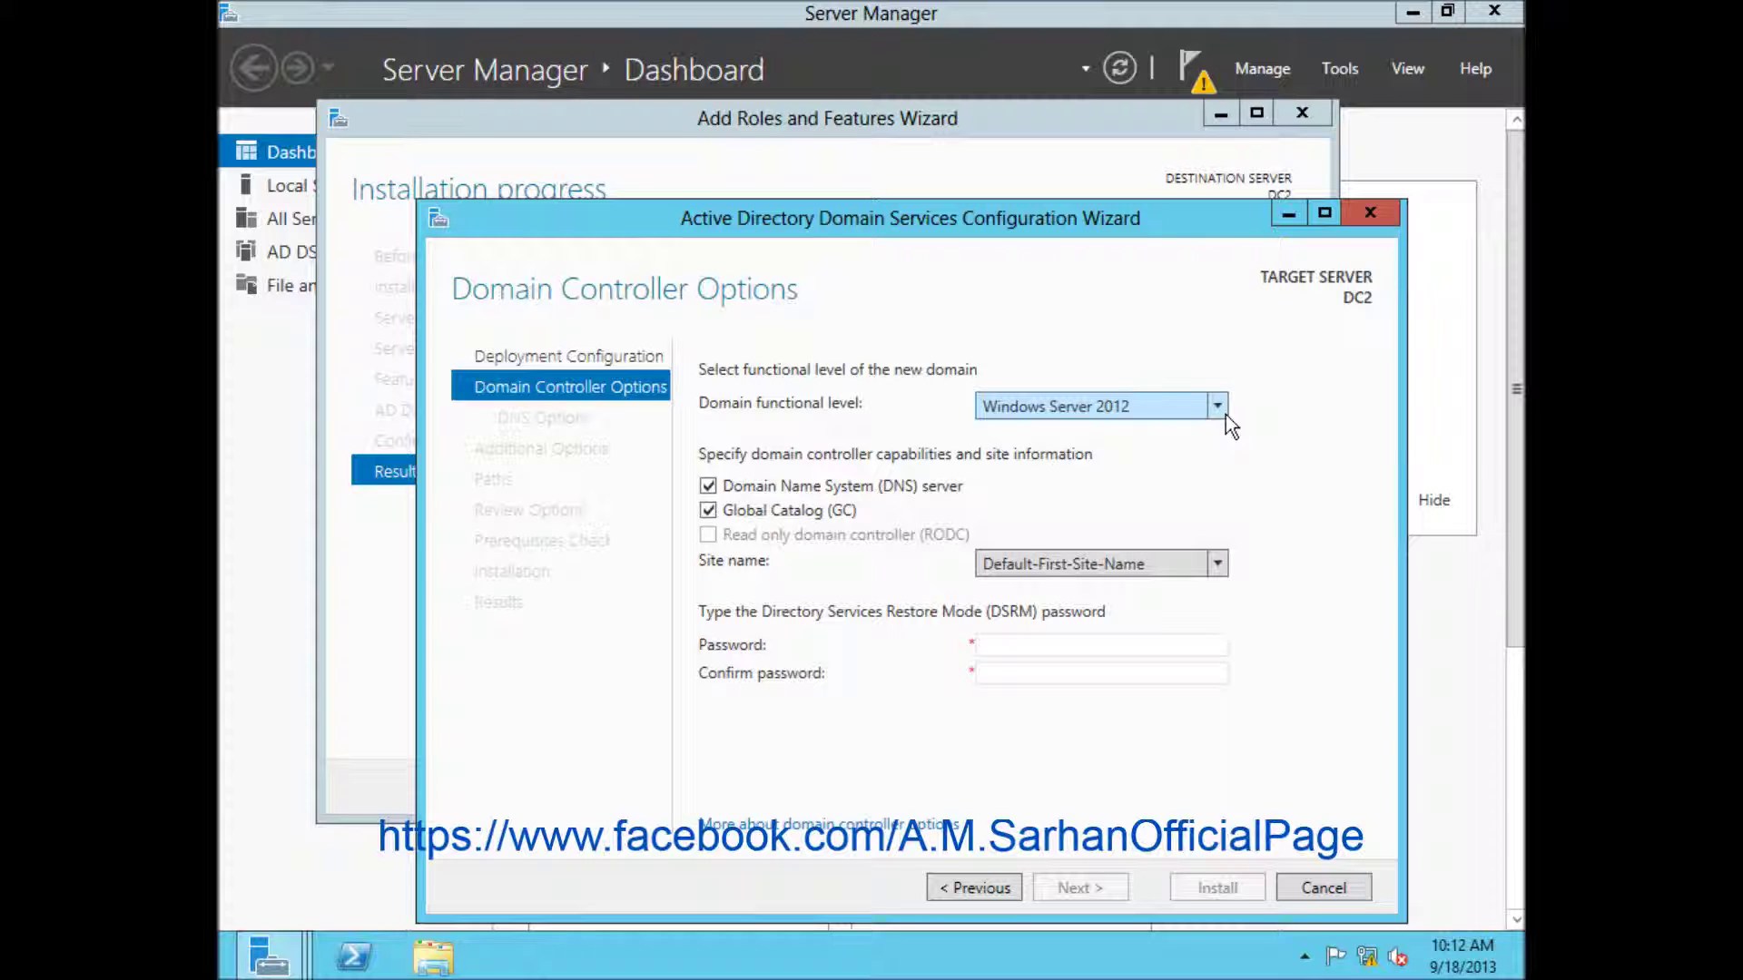
Keep the Windows Server 2012 domain functional level and clear the DNS server option.
{"action": "left_click", "coordinate": [1221, 408]}
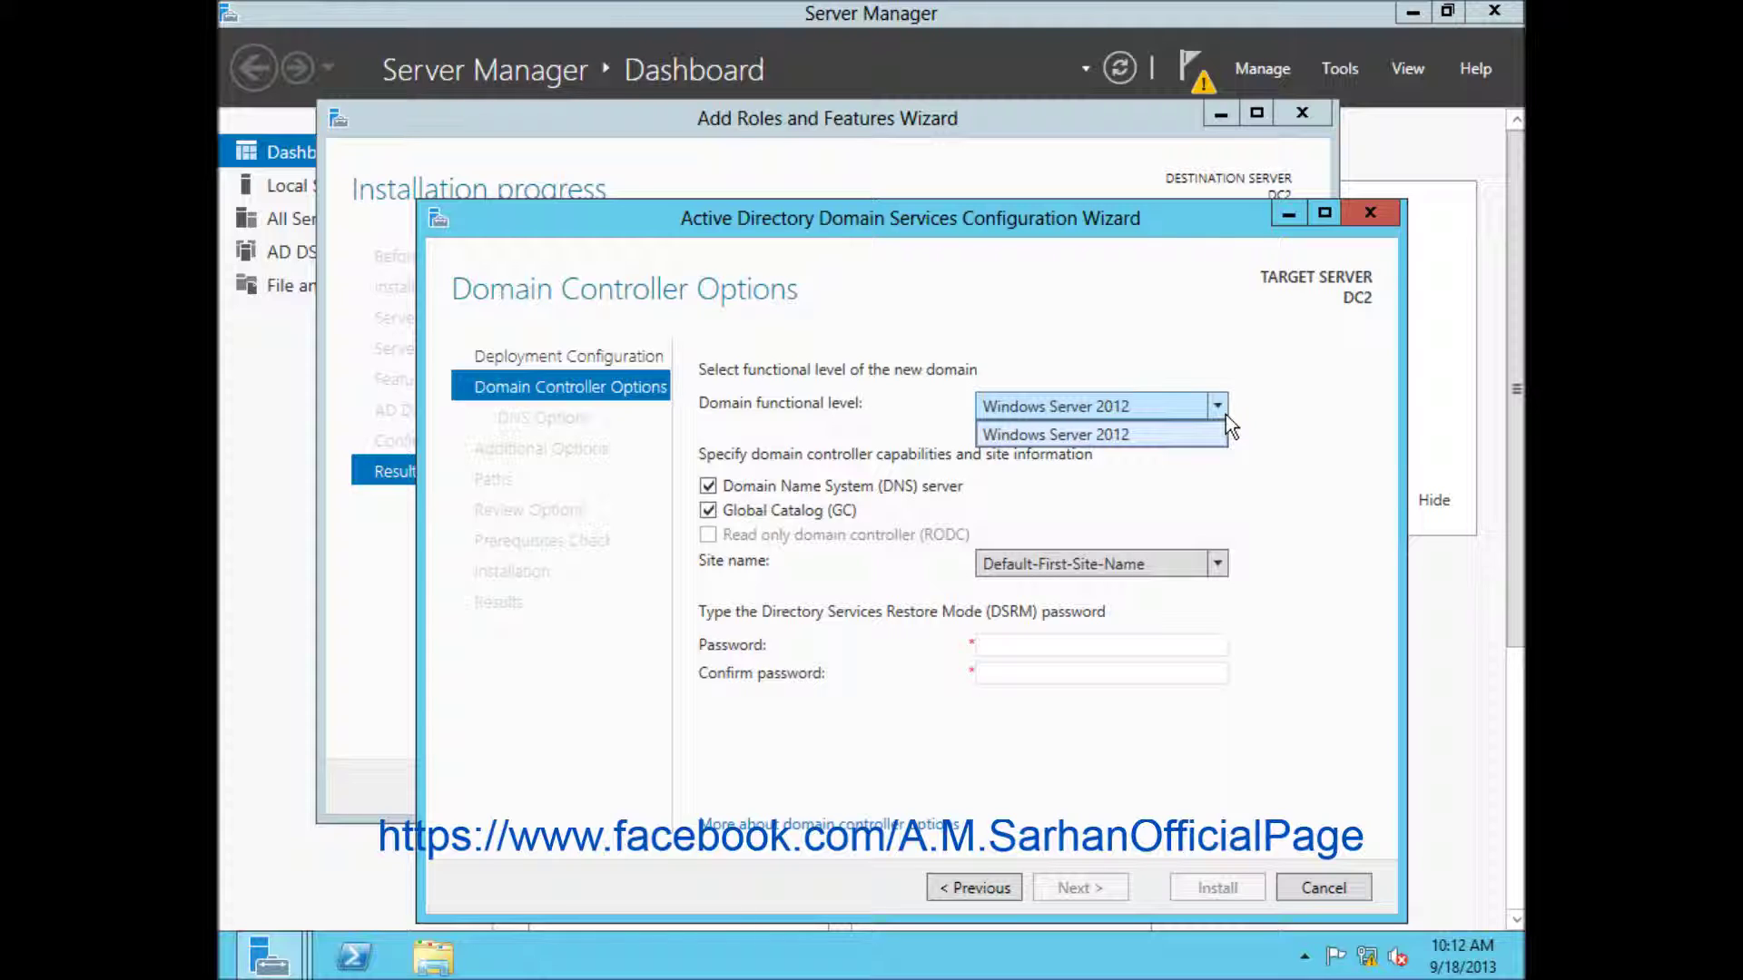
{"action": "left_click", "coordinate": [1225, 416]}
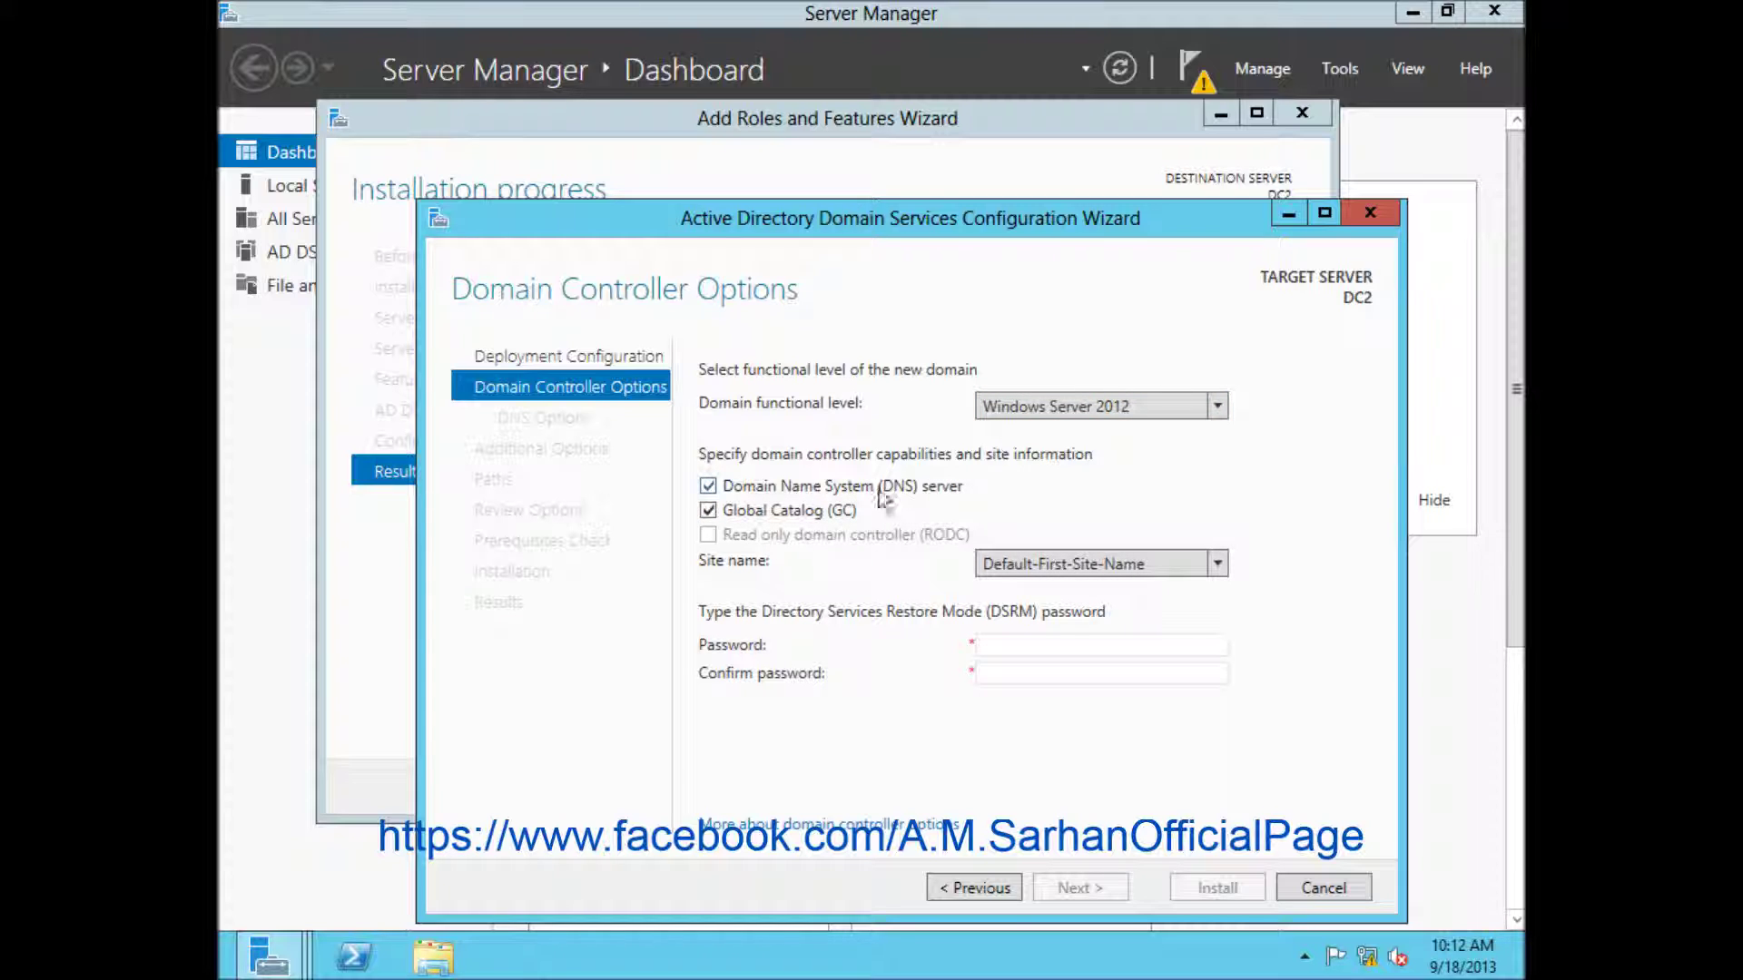
{"action": "left_click", "coordinate": [708, 487]}
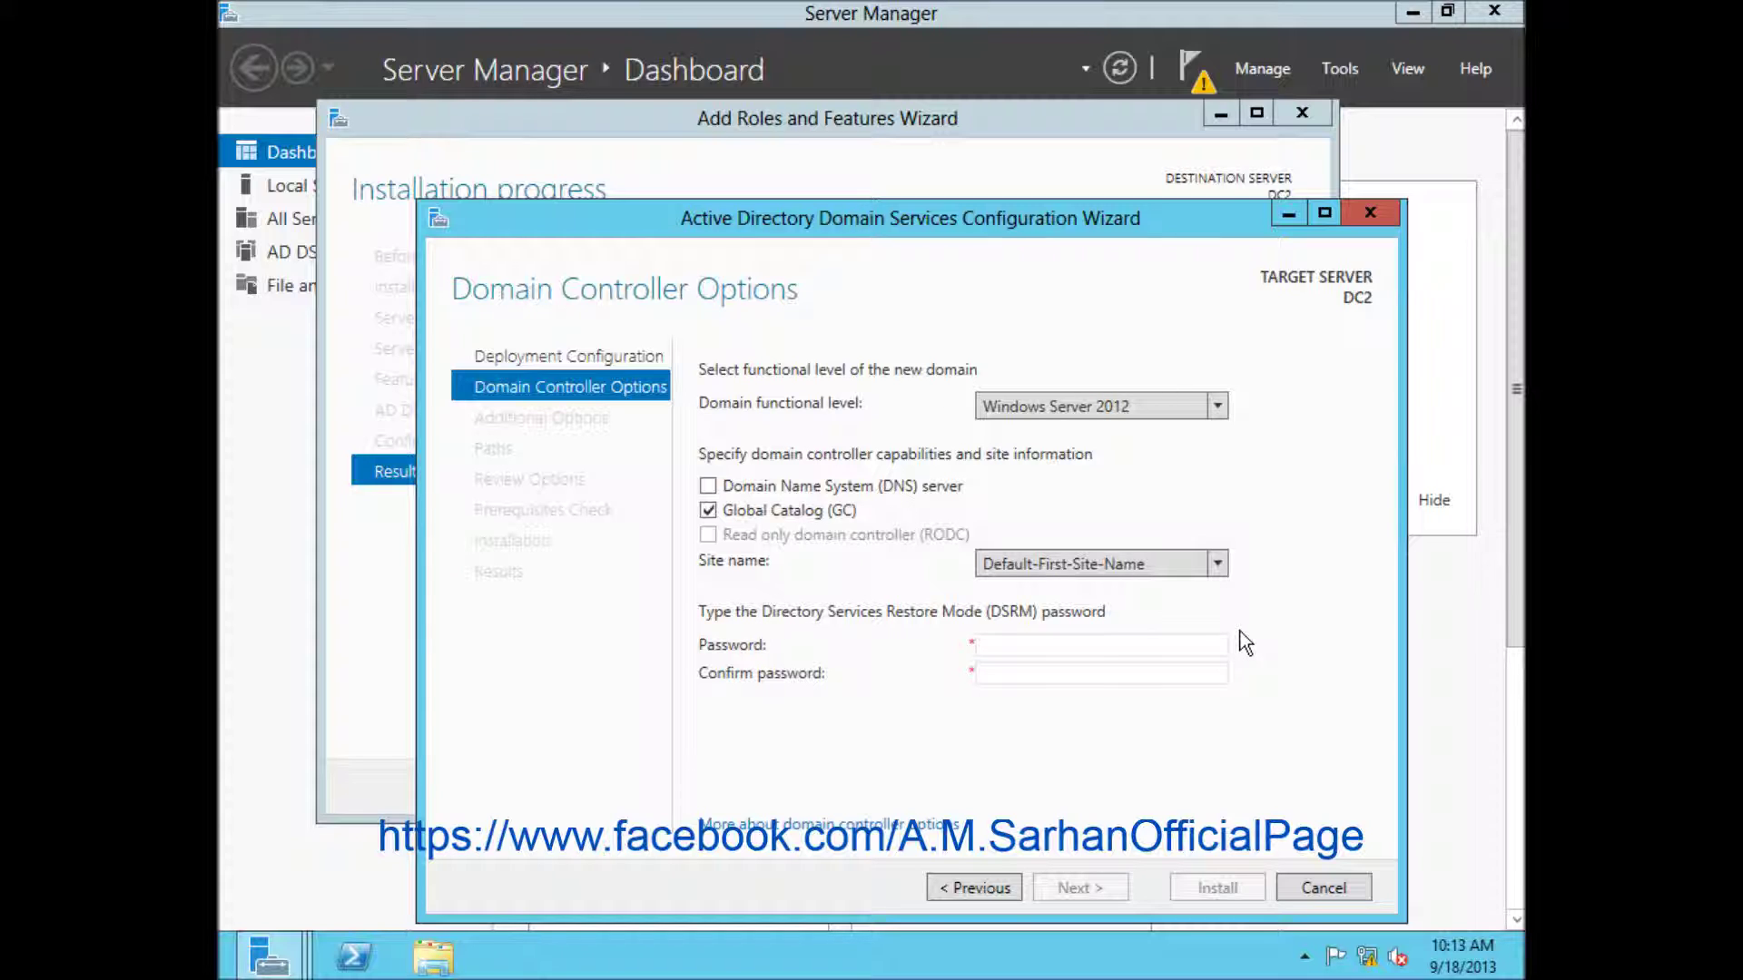
Enter and confirm the Directory Services Restore Mode password, then continue to Additional Options.
{"action": "left_click", "coordinate": [1206, 646]}
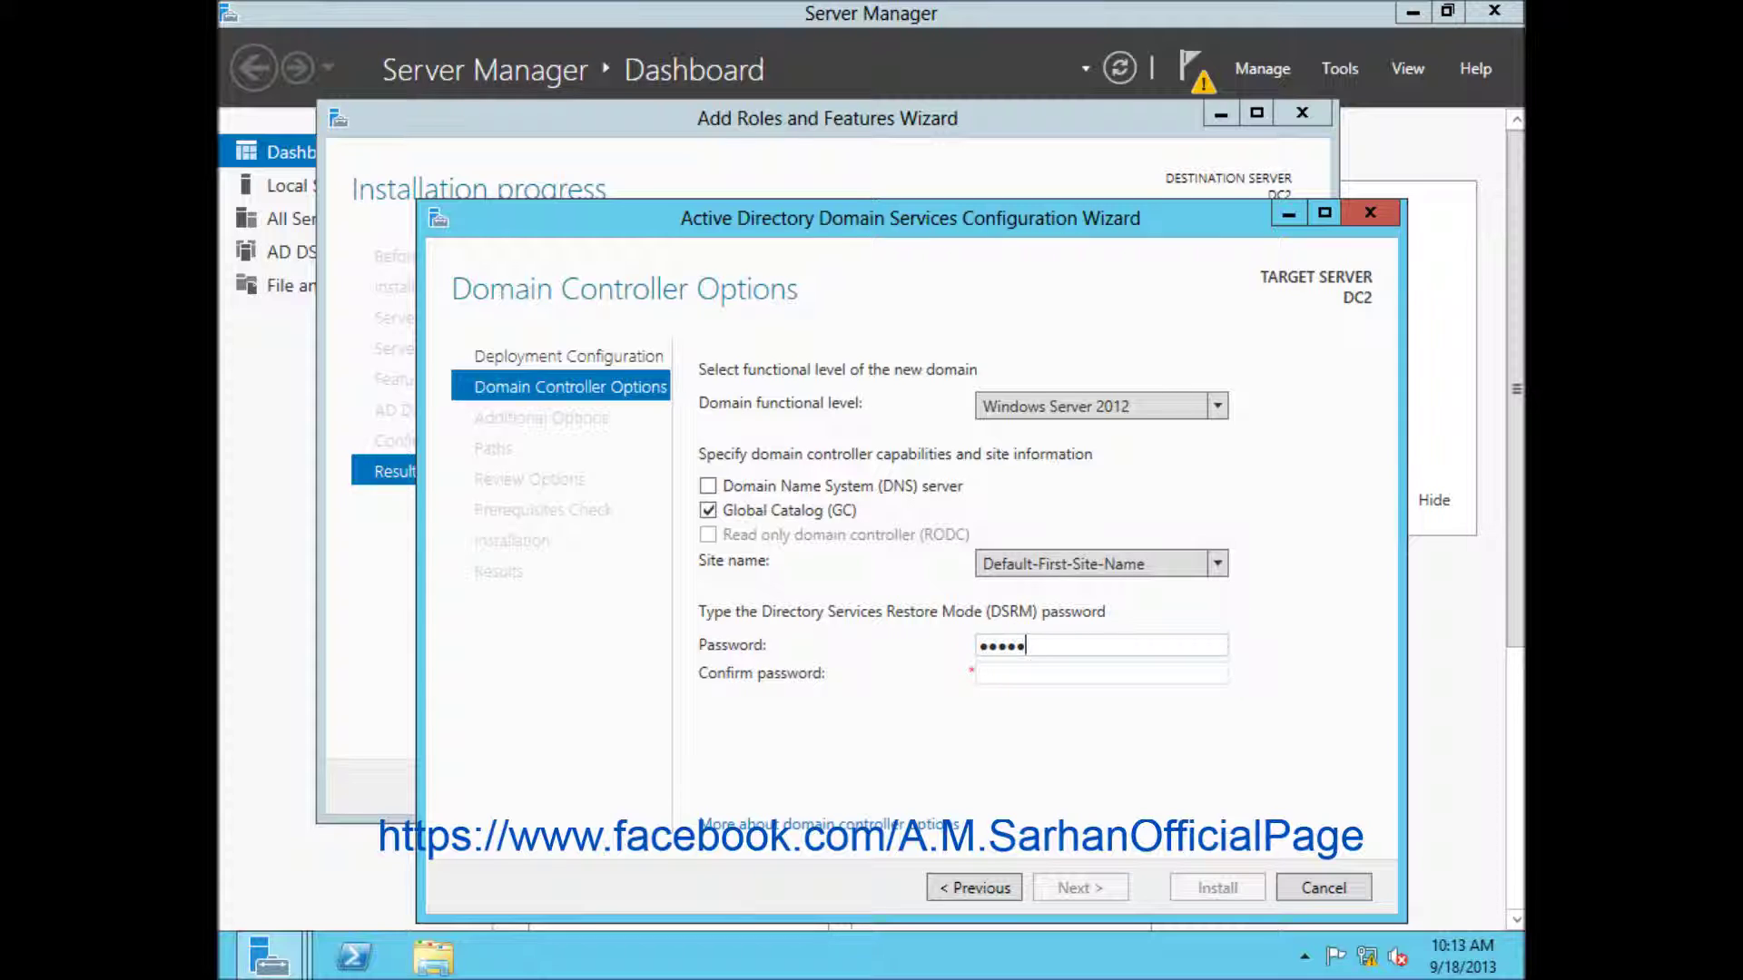
{"action": "key", "text": "Tab"}
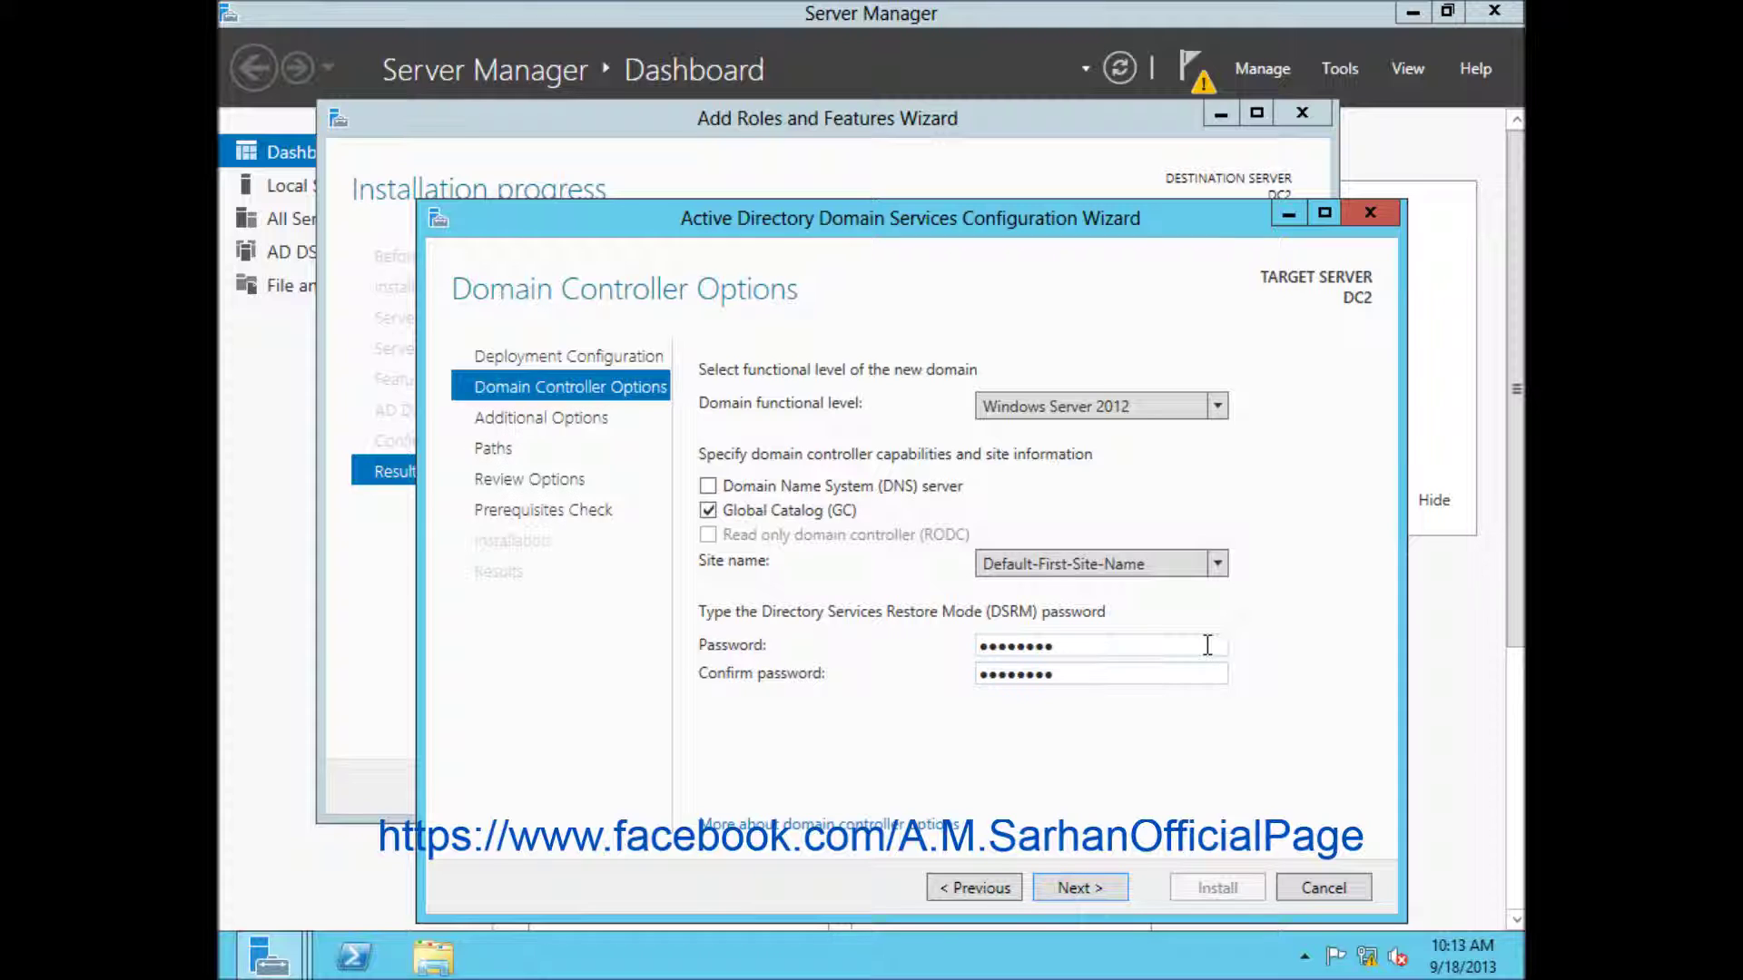
{"action": "left_click", "coordinate": [1080, 887]}
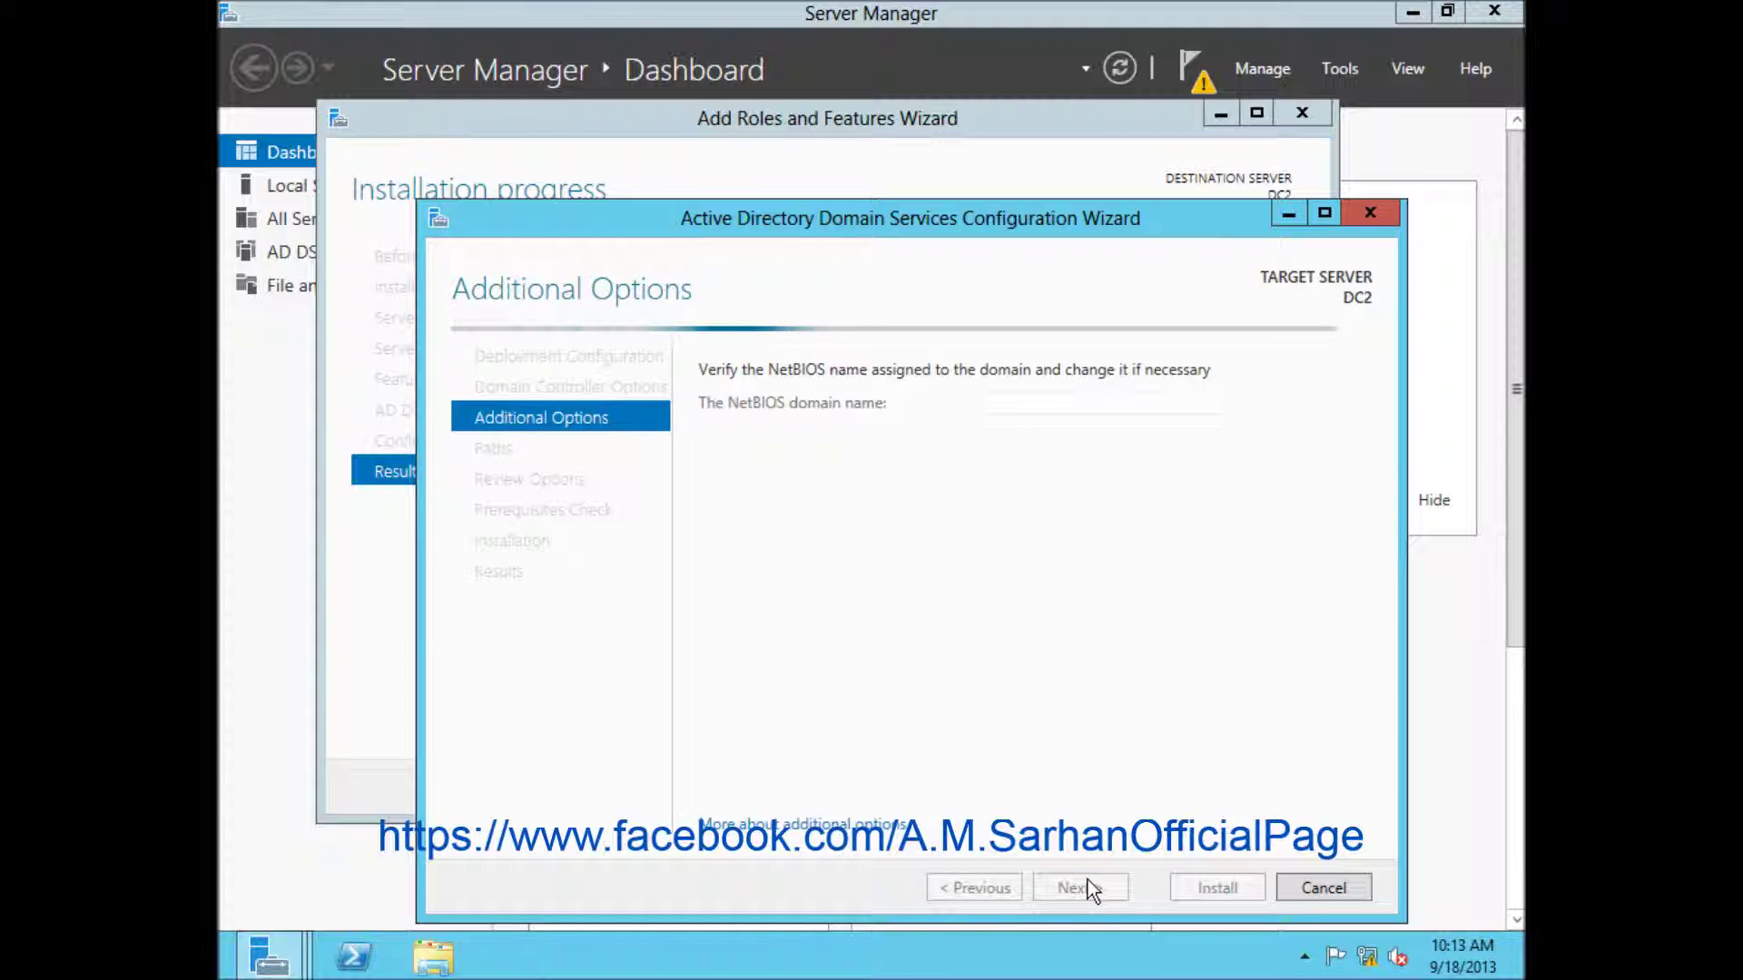
Accept NetBIOS name HILIOPOLIS and the default database, log and SYSVOL folders.
{"action": "left_click_drag", "start_coordinate": [1132, 231], "coordinate": [1131, 194]}
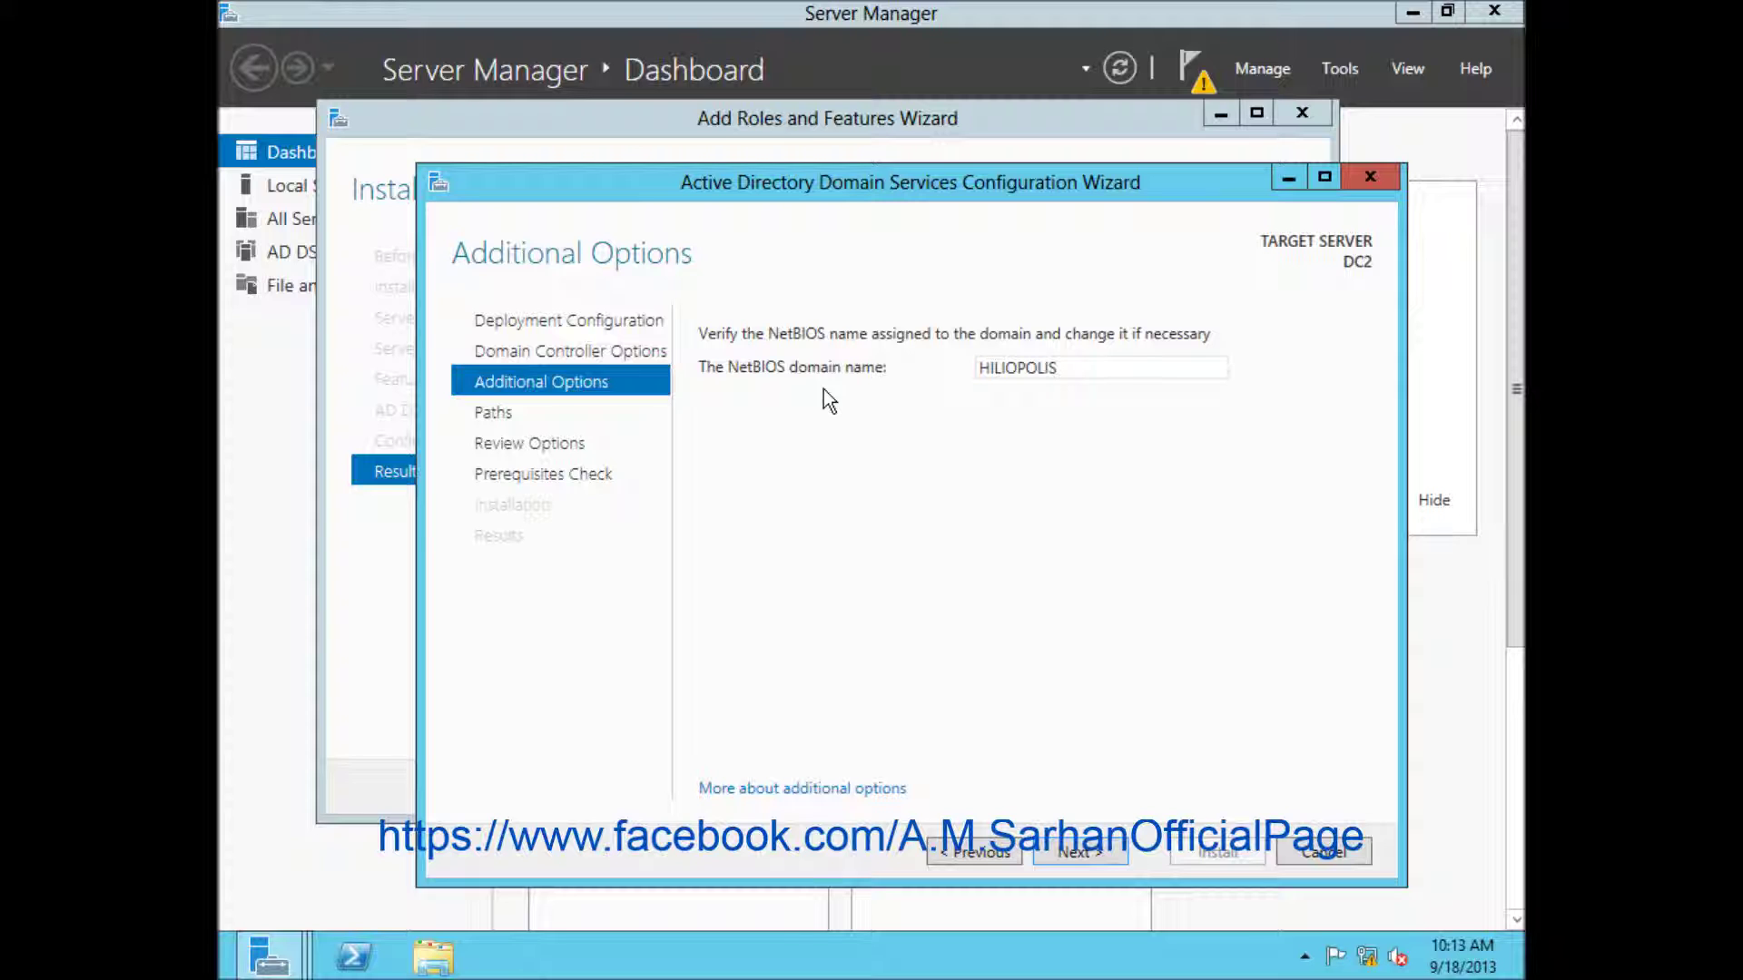
{"action": "left_click", "coordinate": [1115, 853]}
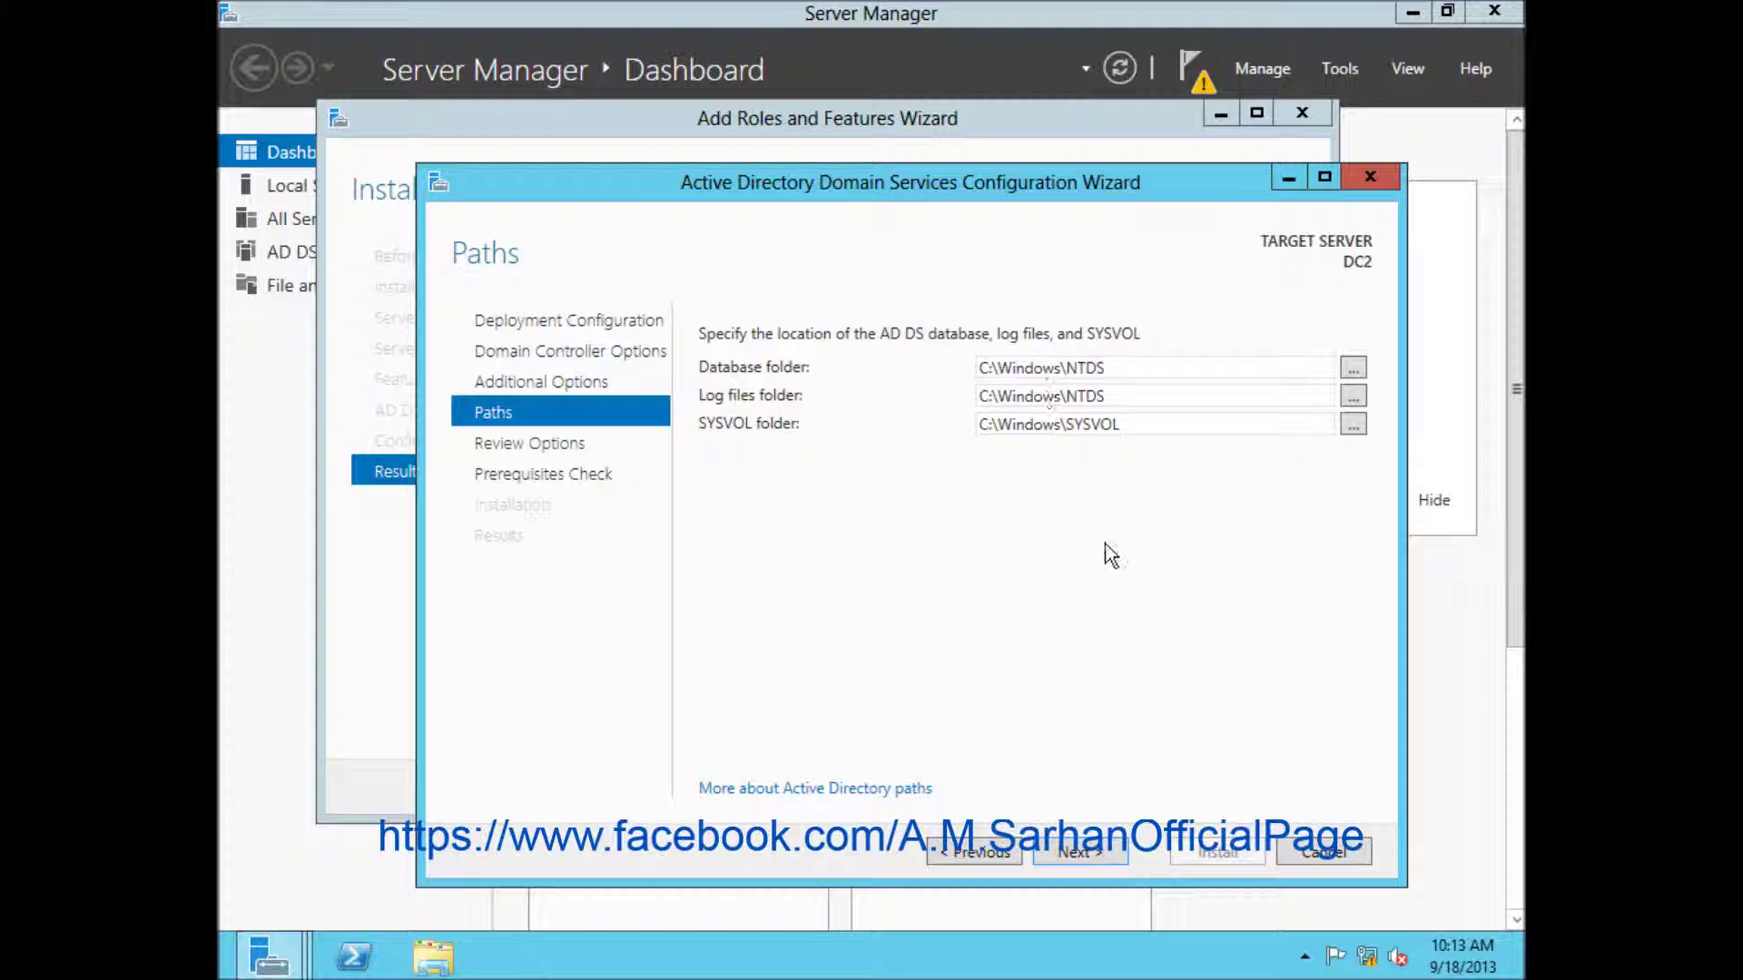
{"action": "left_click", "coordinate": [1106, 859]}
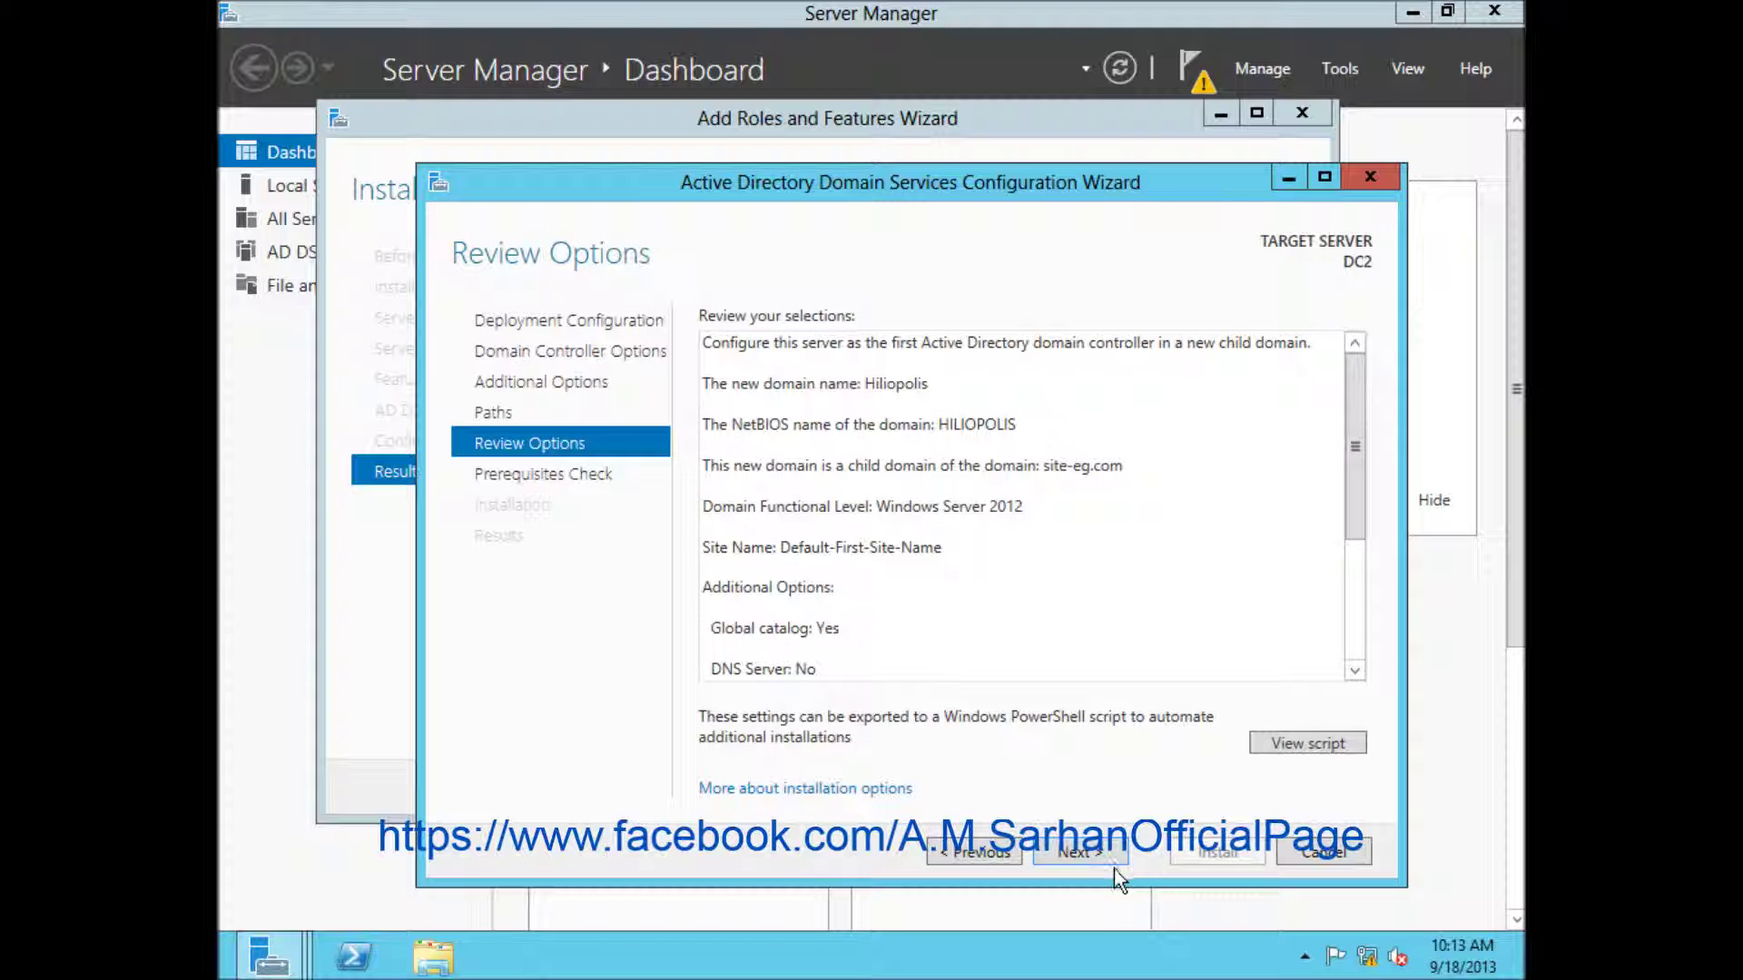
Run the prerequisites check and install DC2 as Hiliopolis's first domain controller.
{"action": "left_click", "coordinate": [1098, 856]}
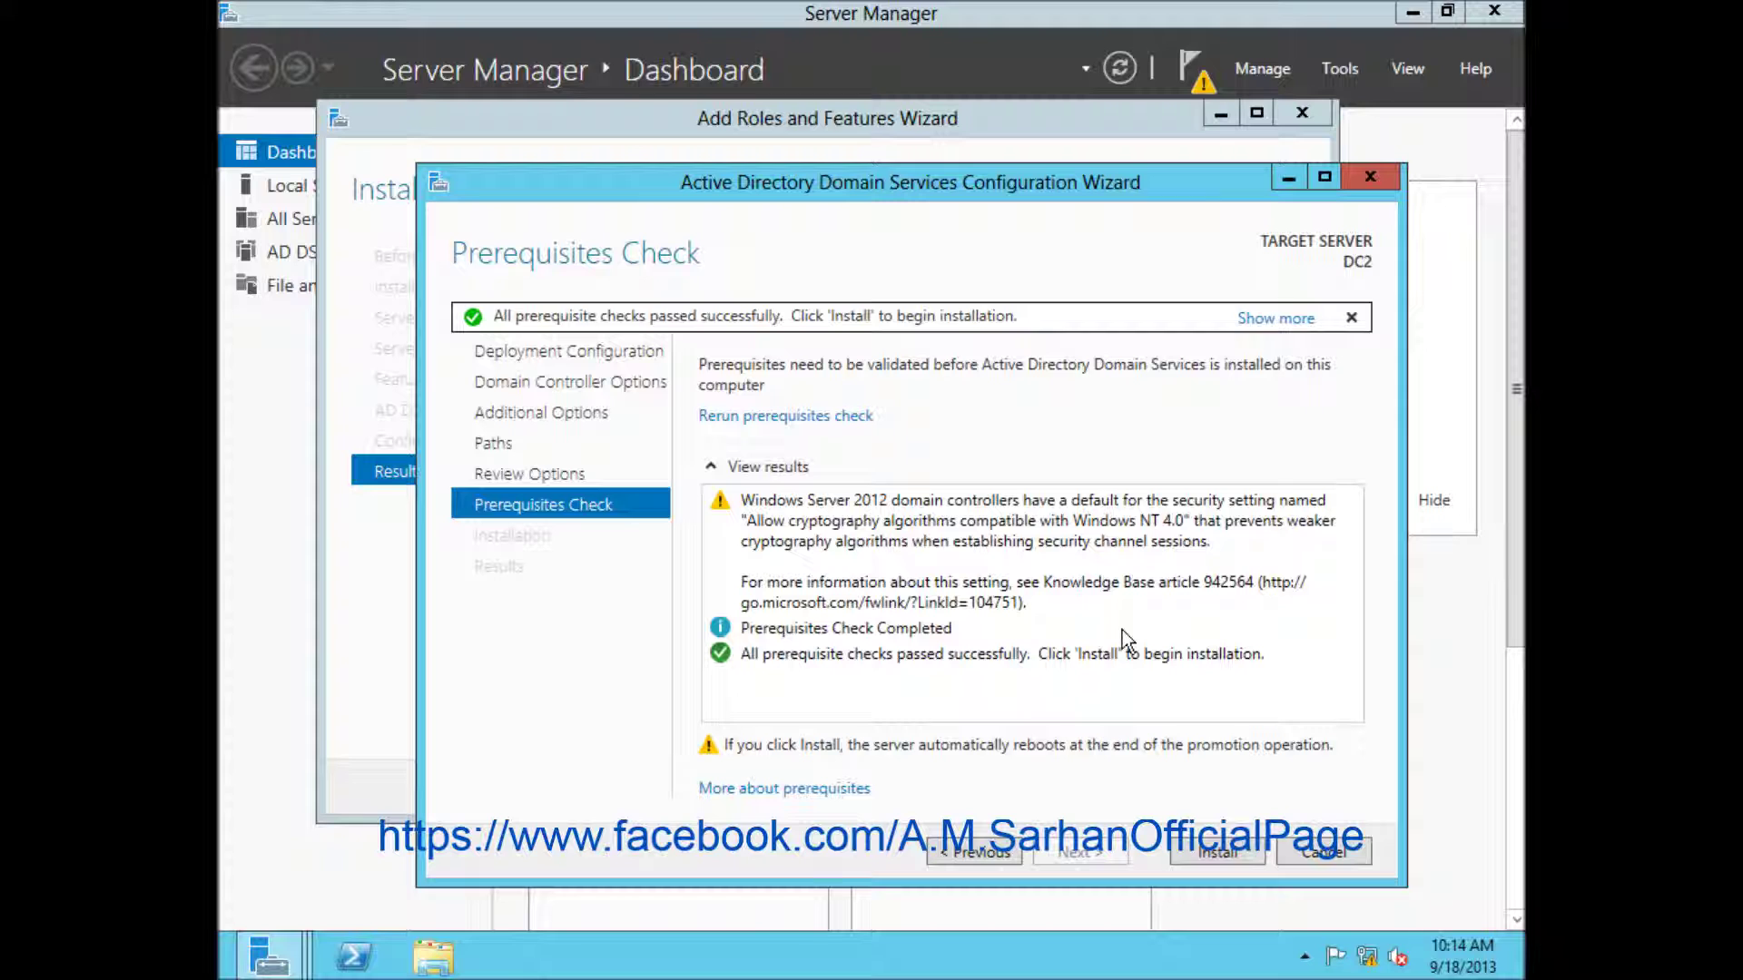
{"action": "left_click", "coordinate": [1222, 854]}
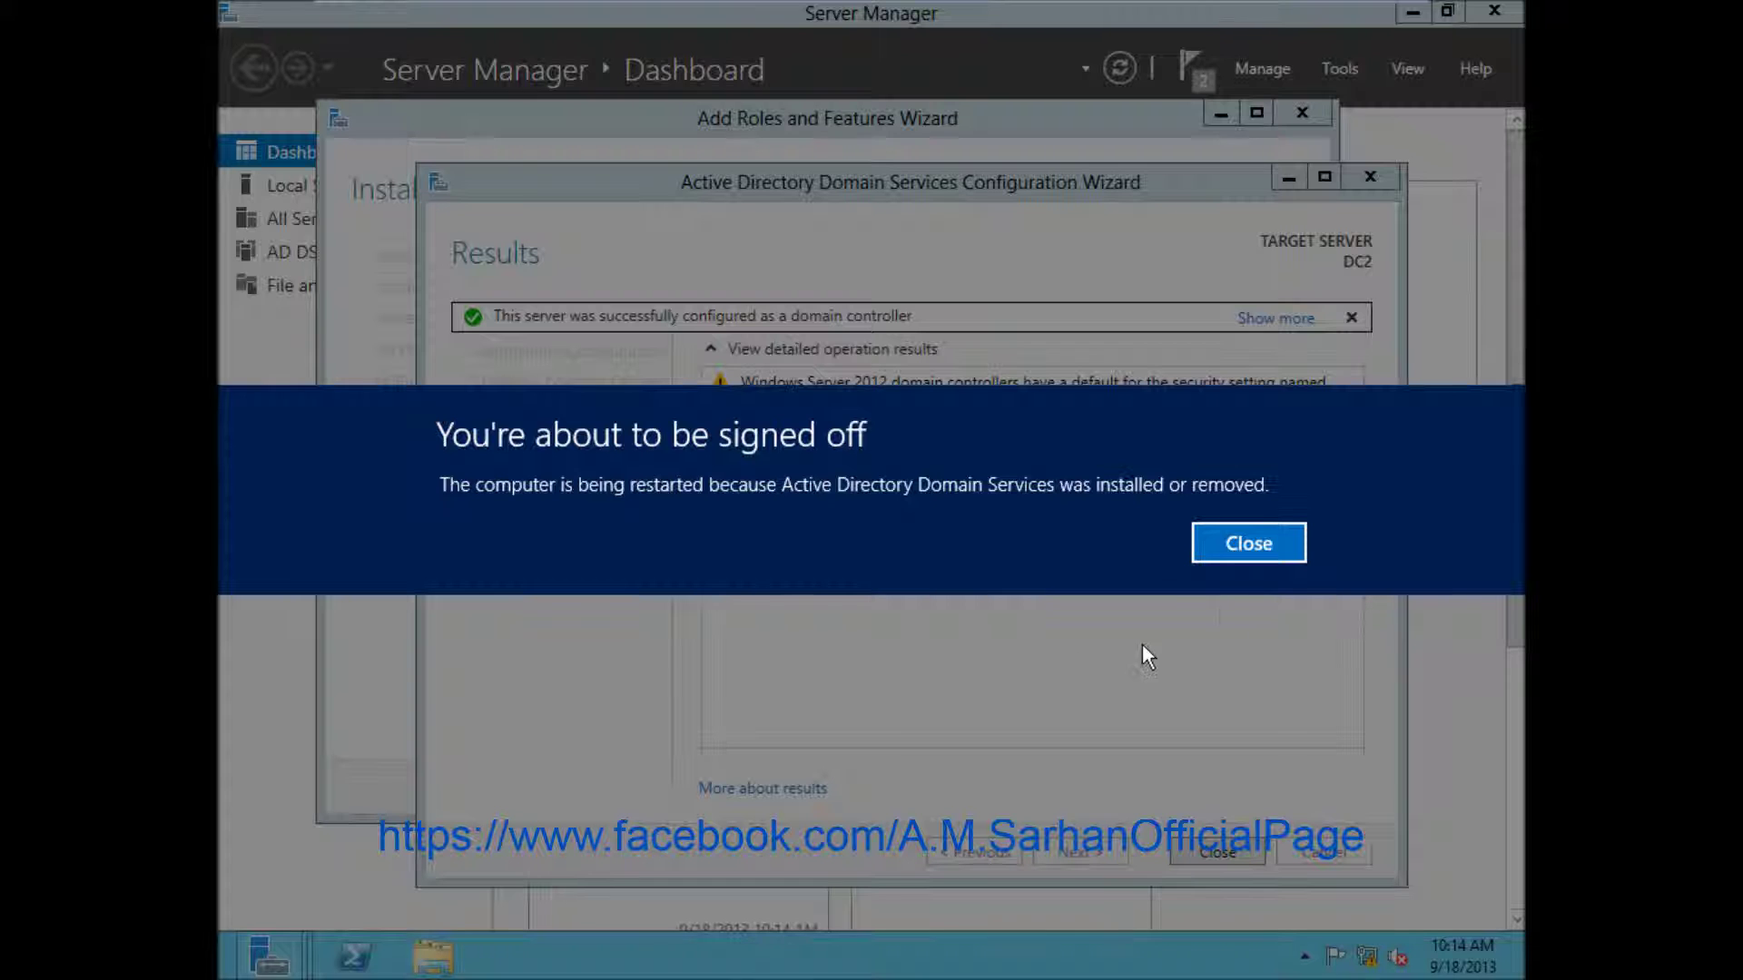
Close the sign-off notice, the AD DS configuration wizard and the roles and features wizard.
{"action": "left_click", "coordinate": [1260, 561]}
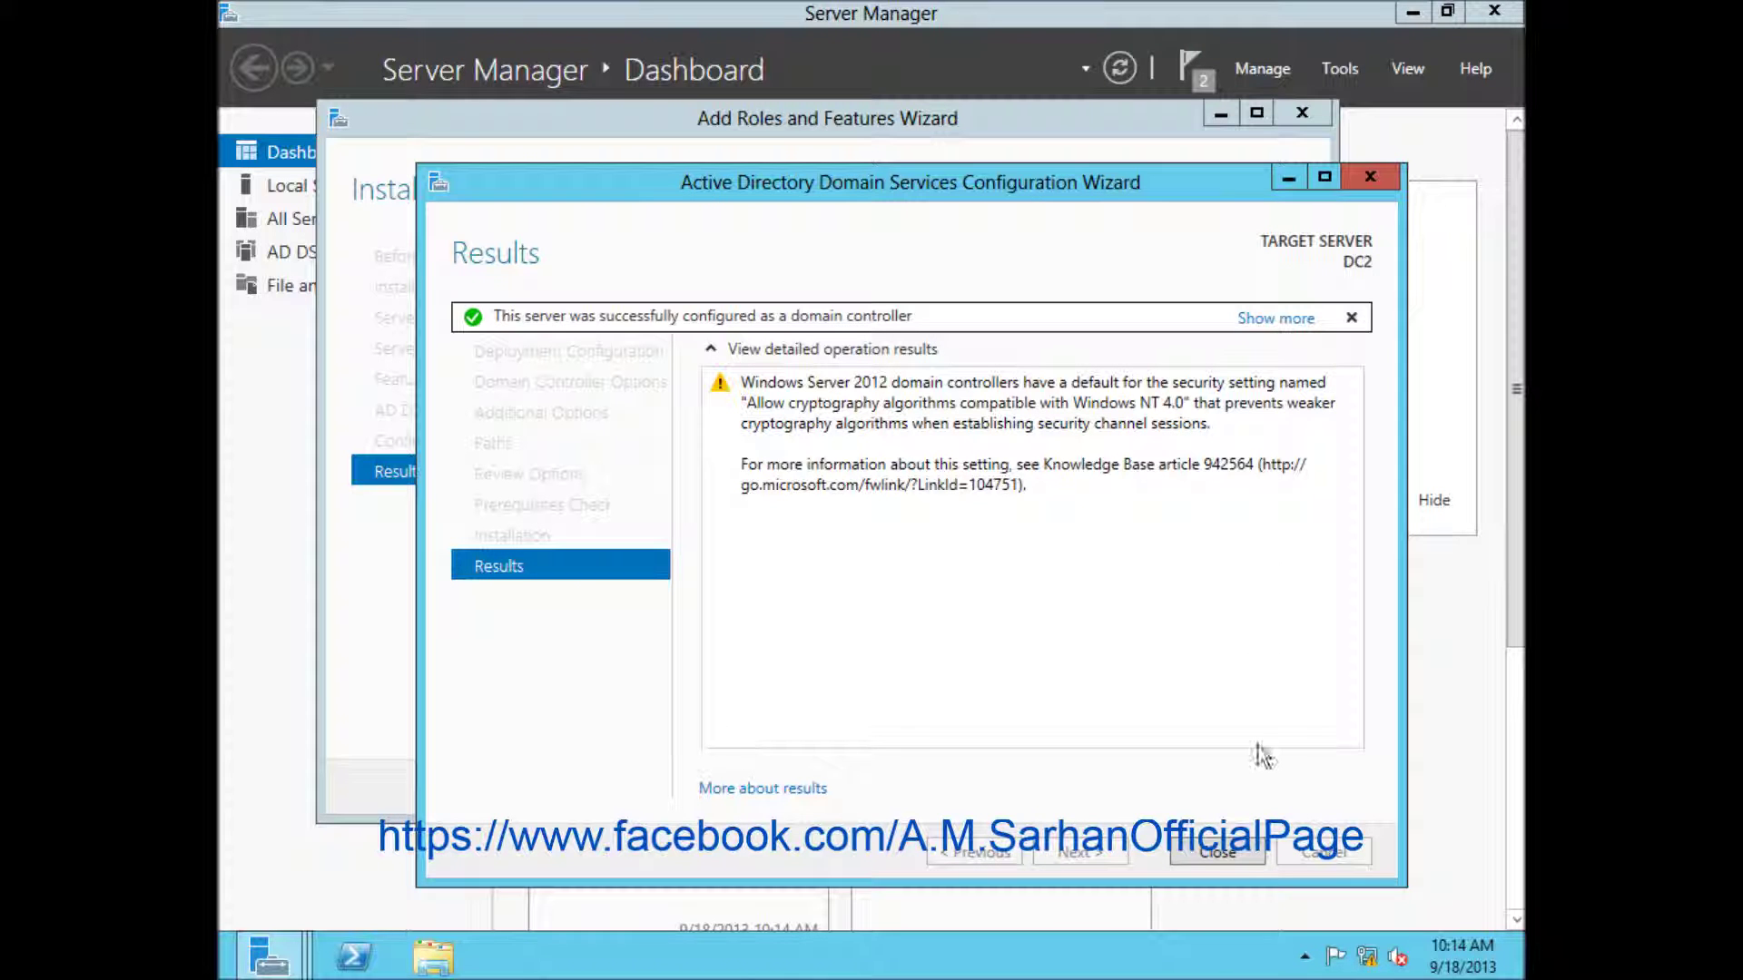
{"action": "left_click", "coordinate": [1223, 862]}
{"action": "left_click", "coordinate": [1166, 785]}
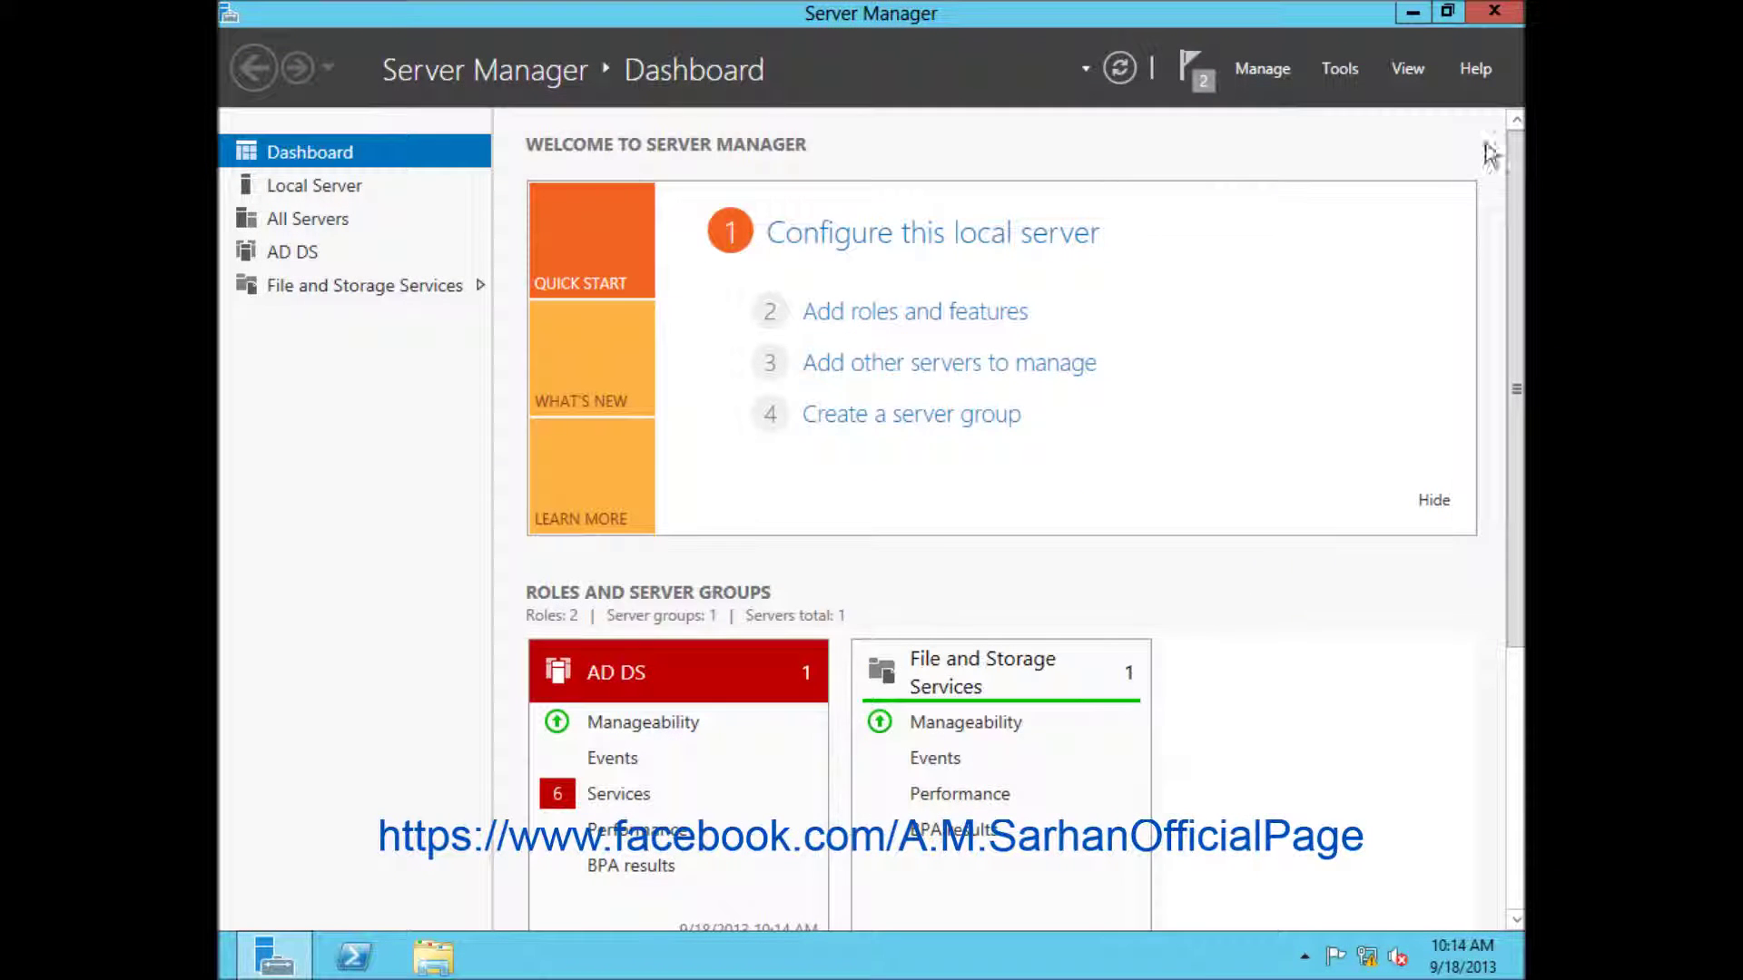
Switch to the first server's virtual machine while DC2 restarts.
{"action": "mouse_move", "coordinate": [1502, 16]}
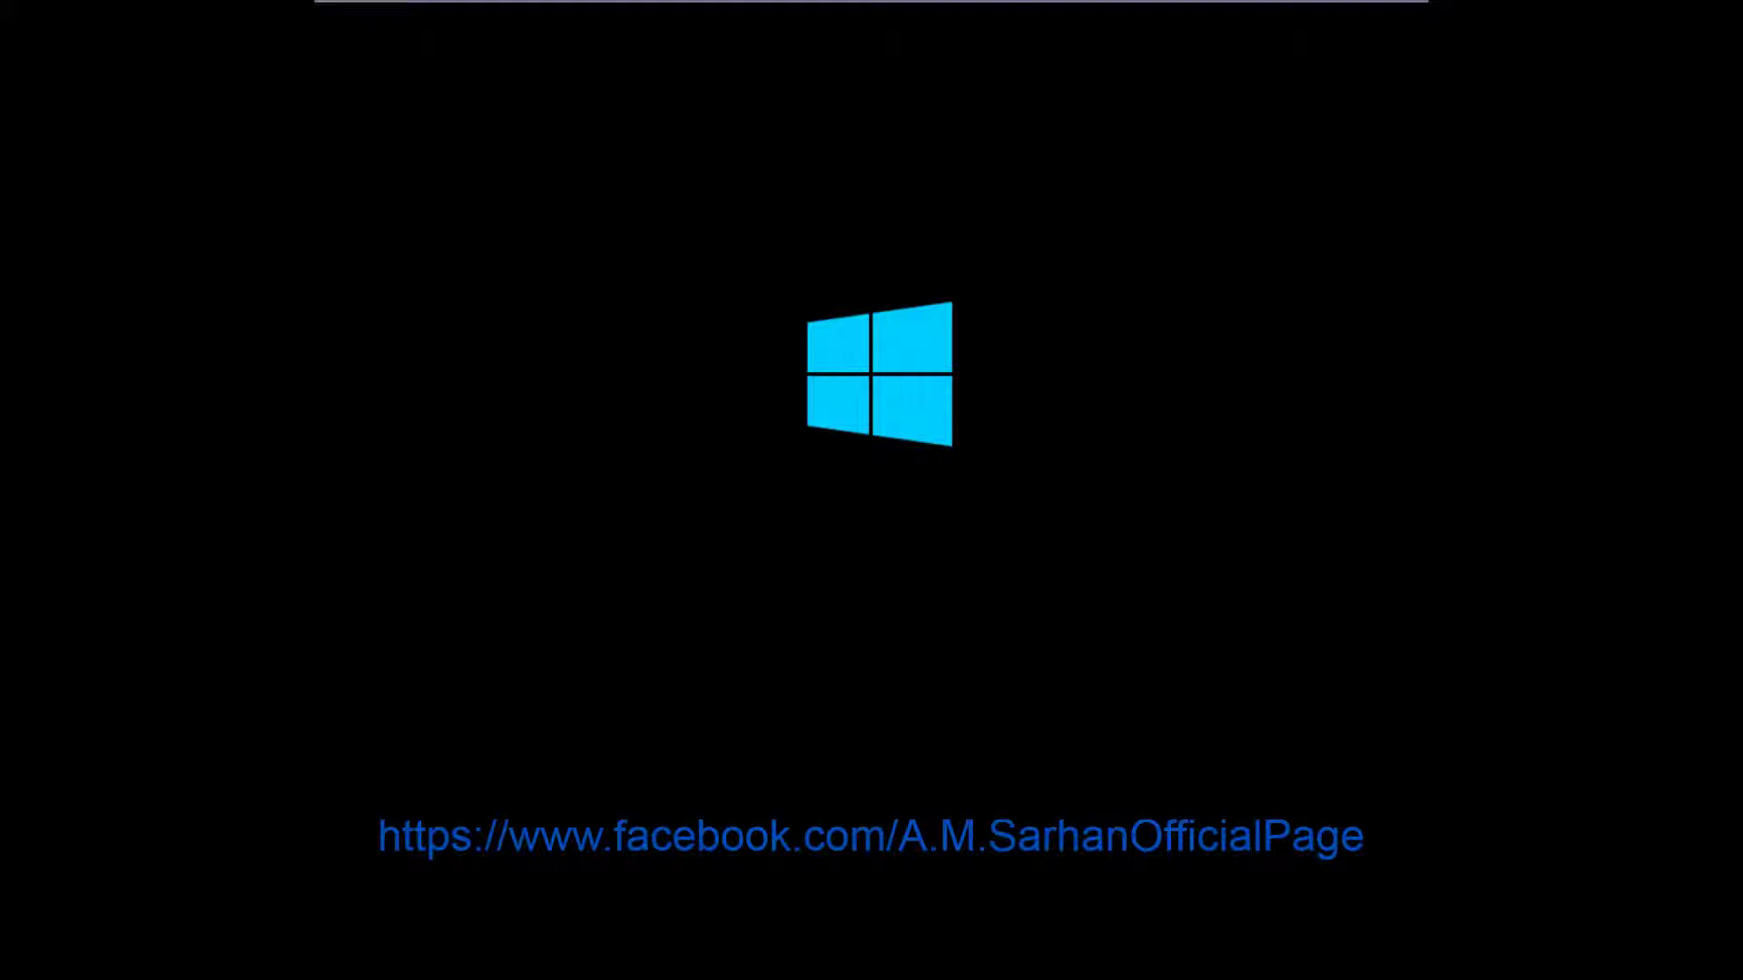
{"action": "mouse_move", "coordinate": [984, 5]}
{"action": "mouse_move", "coordinate": [572, 3]}
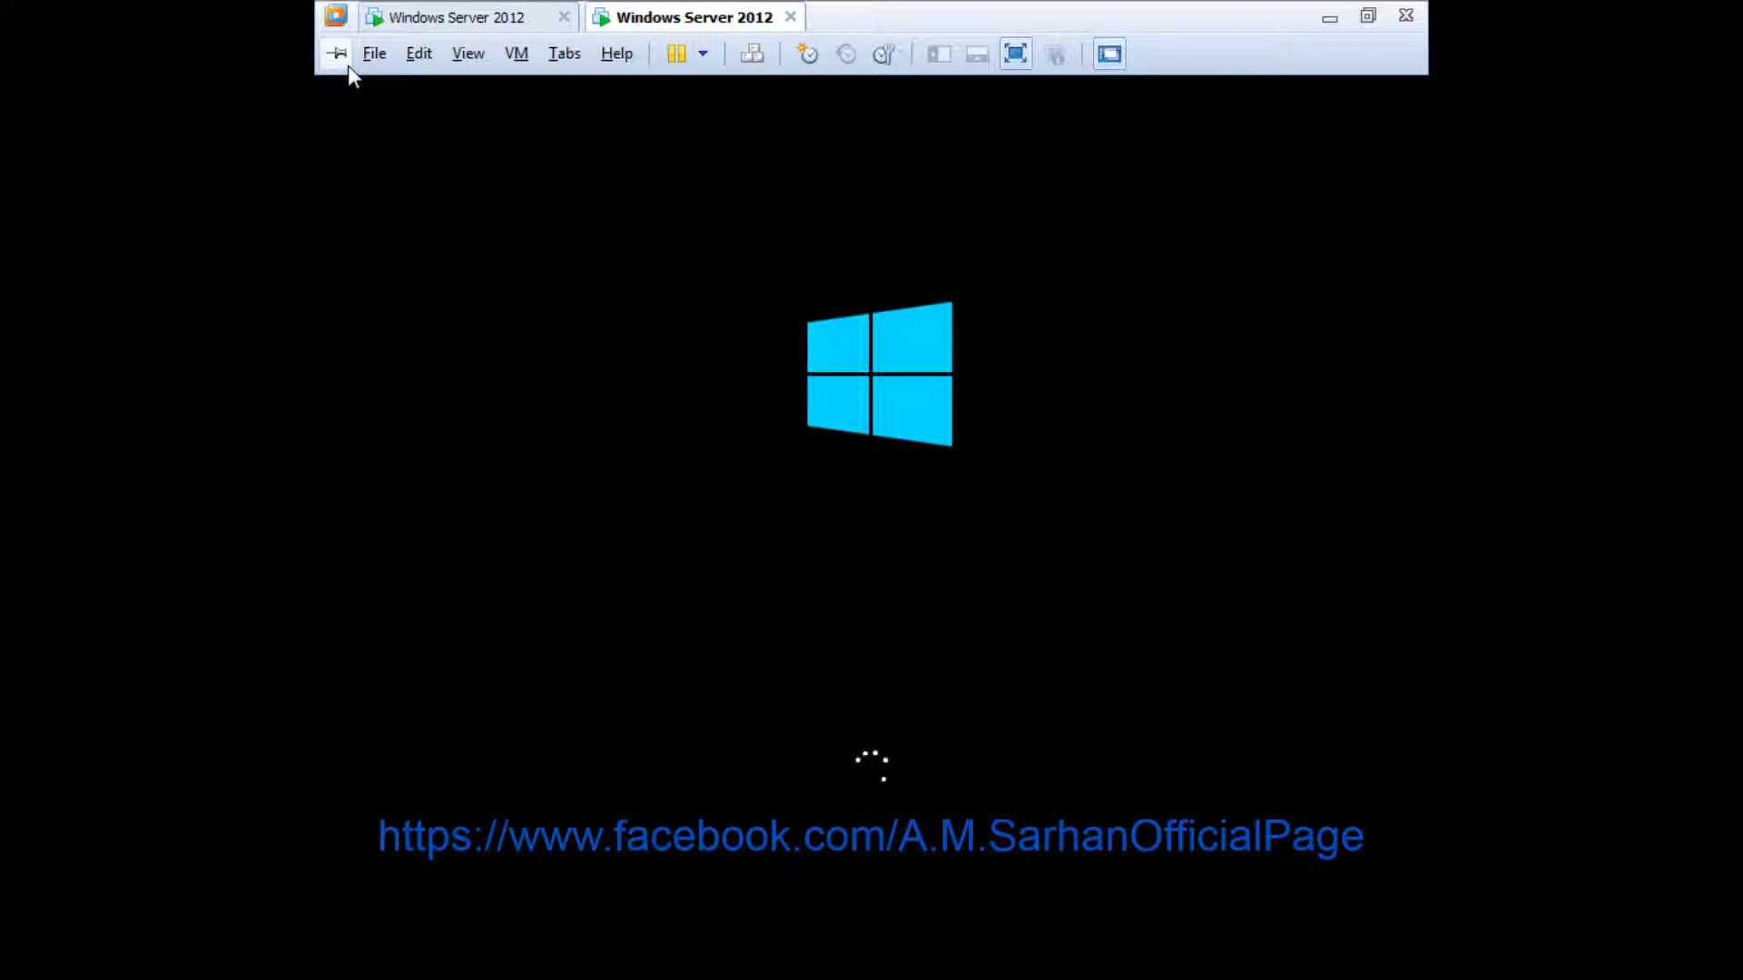
{"action": "left_click", "coordinate": [483, 19]}
Rename the first virtual machine to Site-eg in its VMware settings.
{"action": "right_click", "coordinate": [485, 20]}
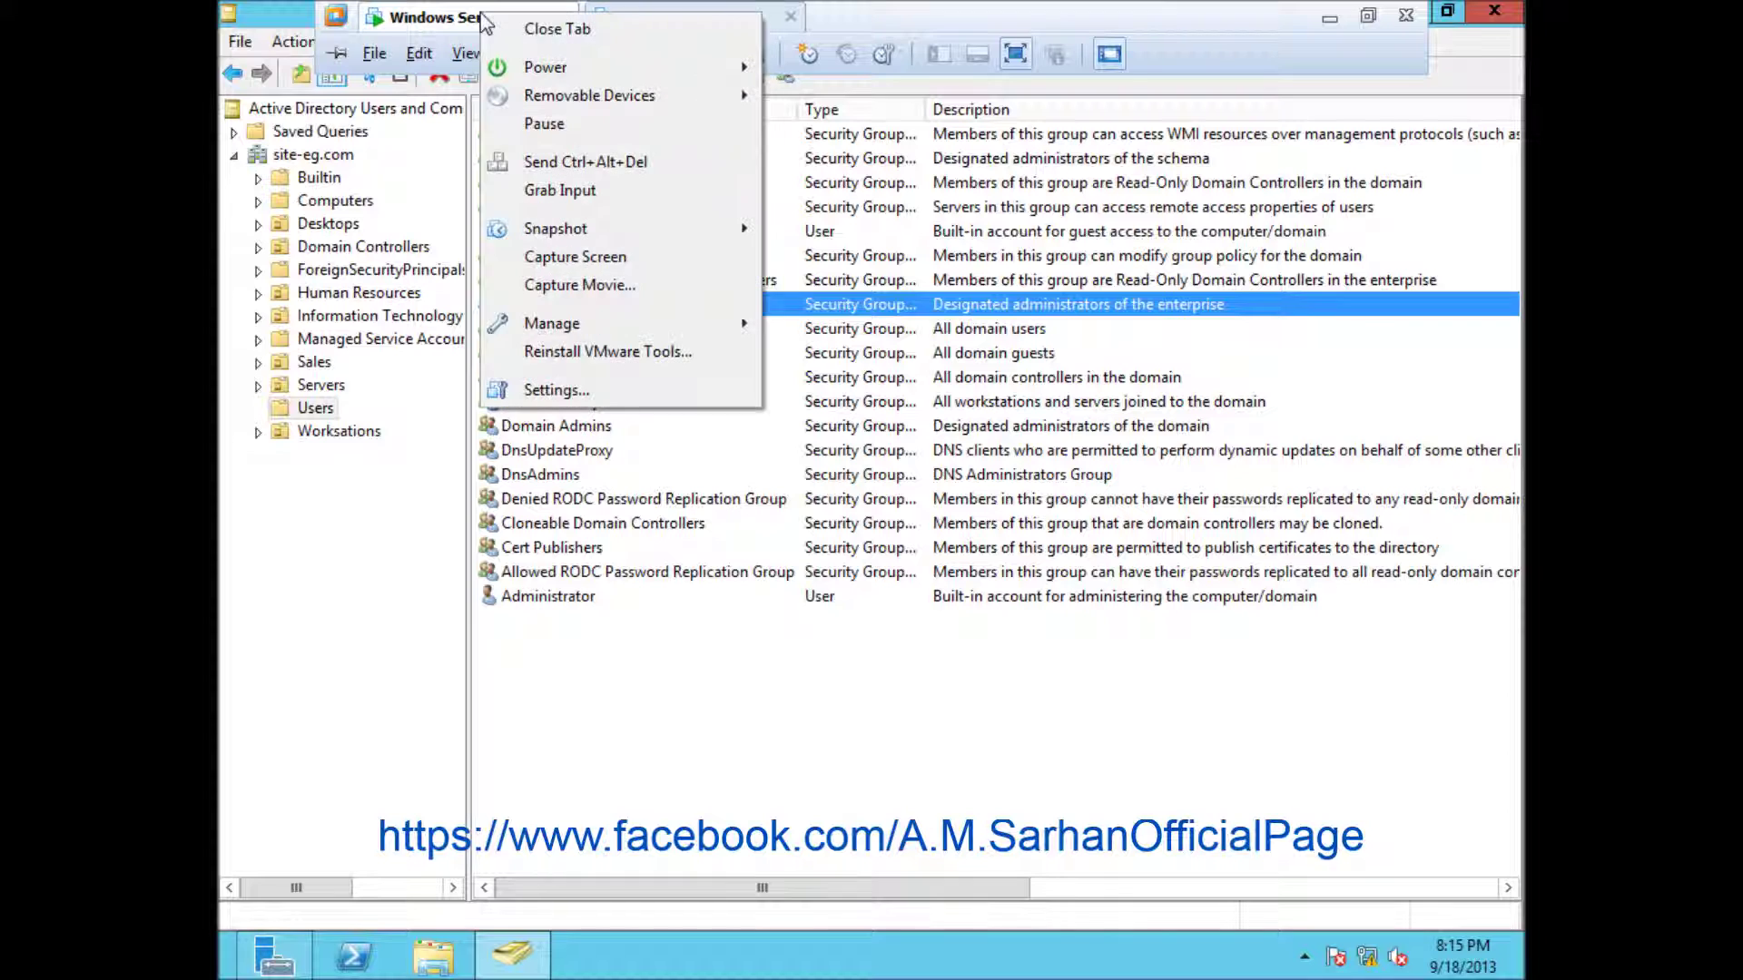
{"action": "left_click", "coordinate": [610, 389]}
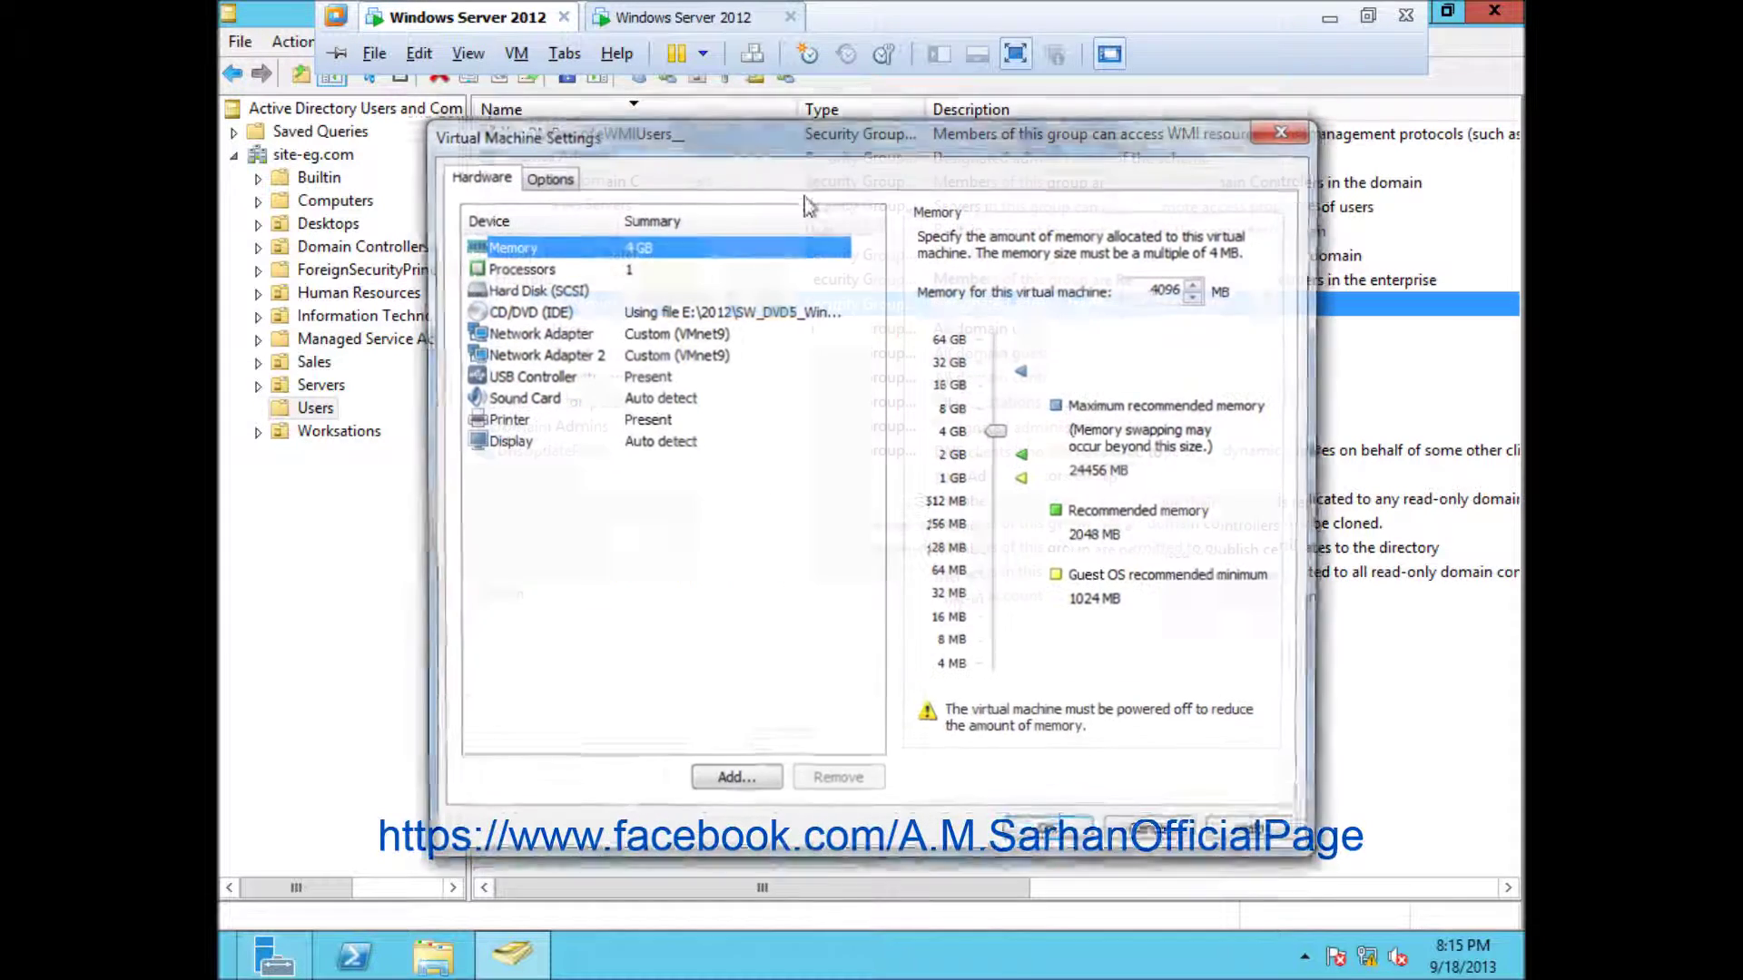
{"action": "key", "text": "ctrl+Tab"}
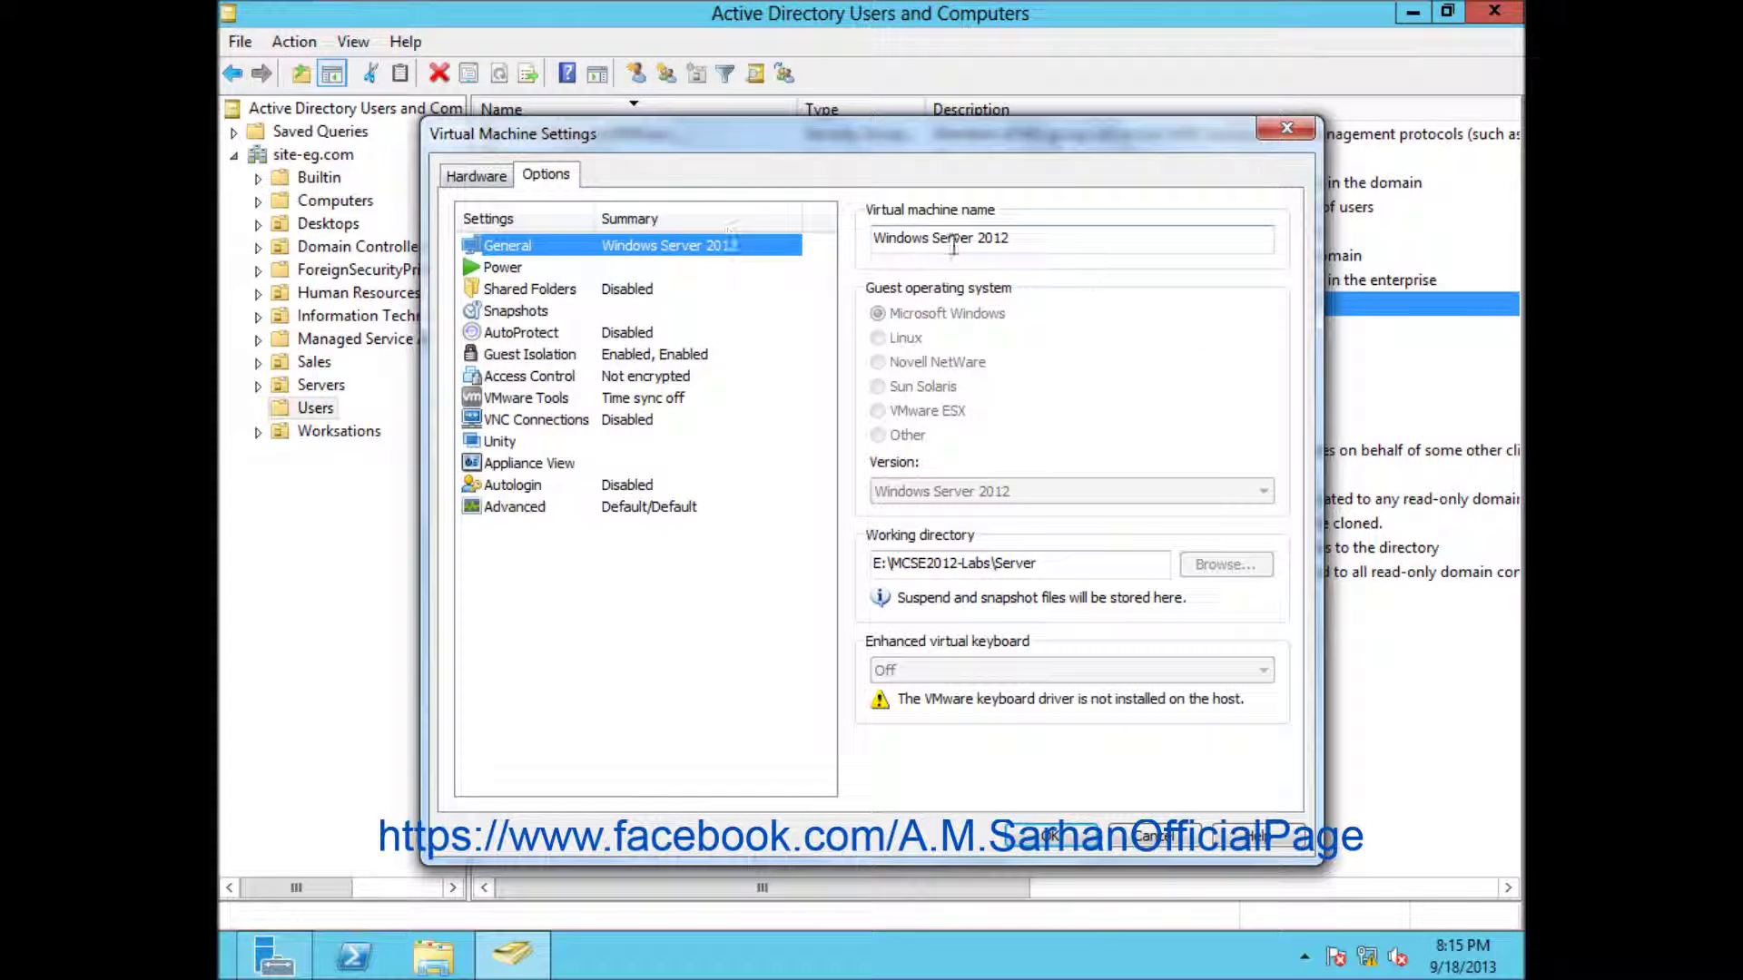
{"action": "left_click_drag", "start_coordinate": [1081, 237], "coordinate": [771, 224]}
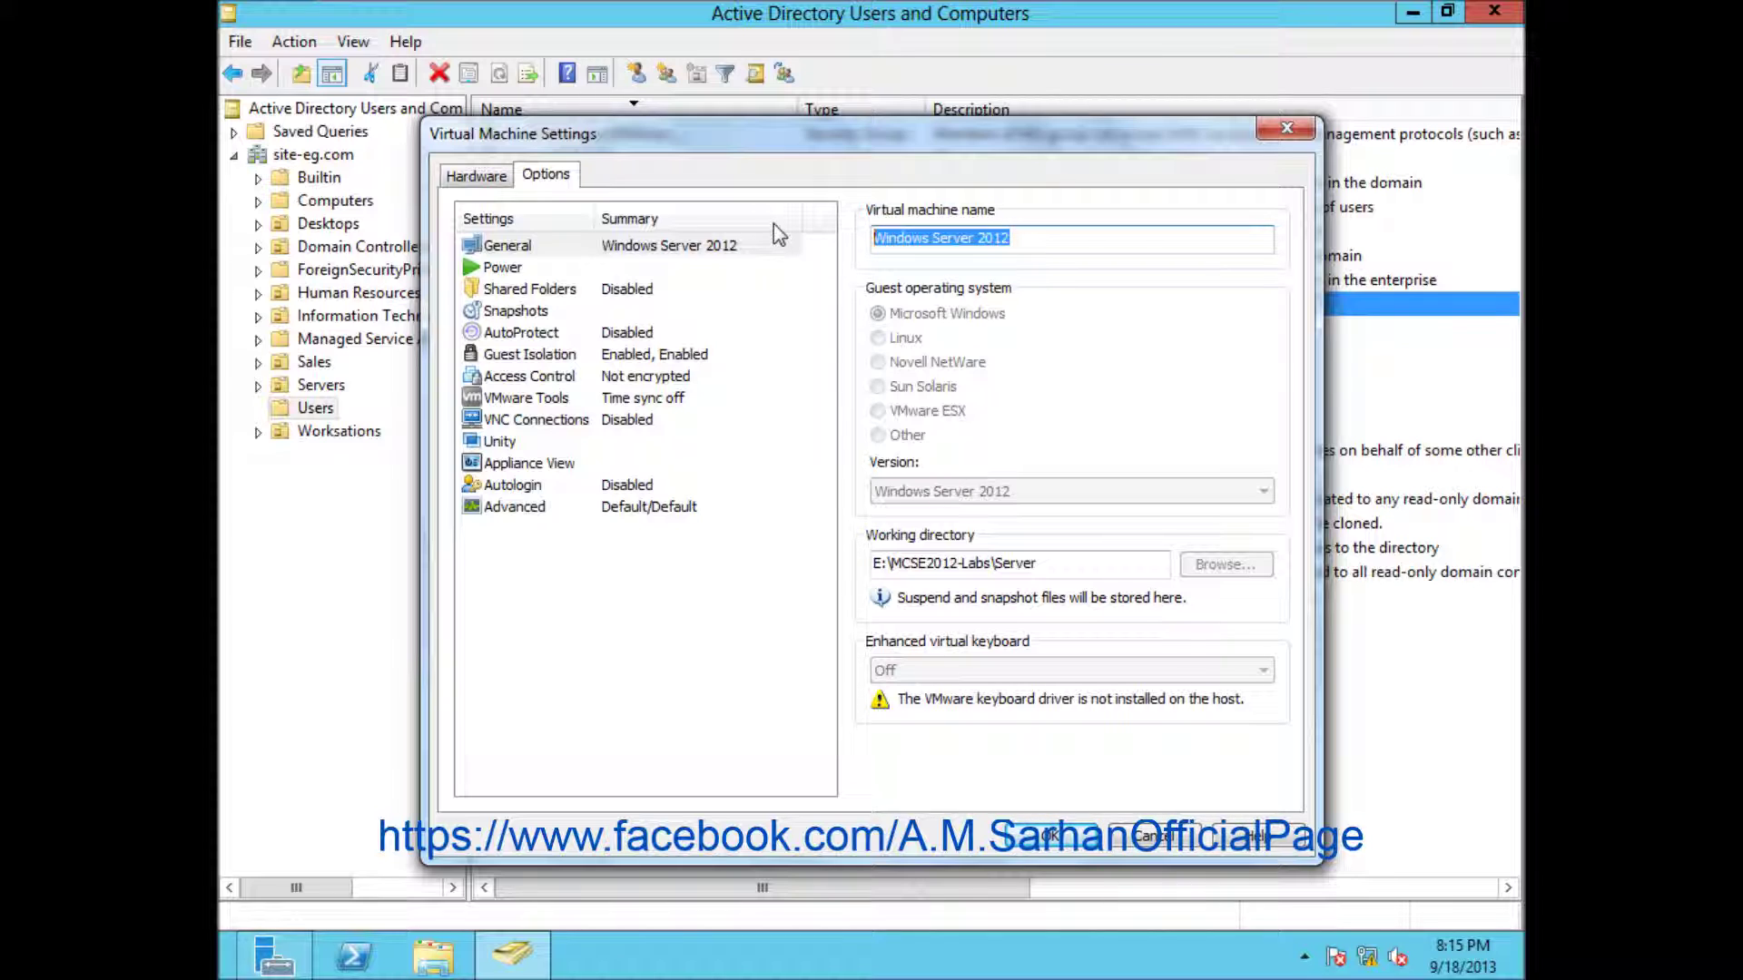
{"action": "type", "text": "Site-eg"}
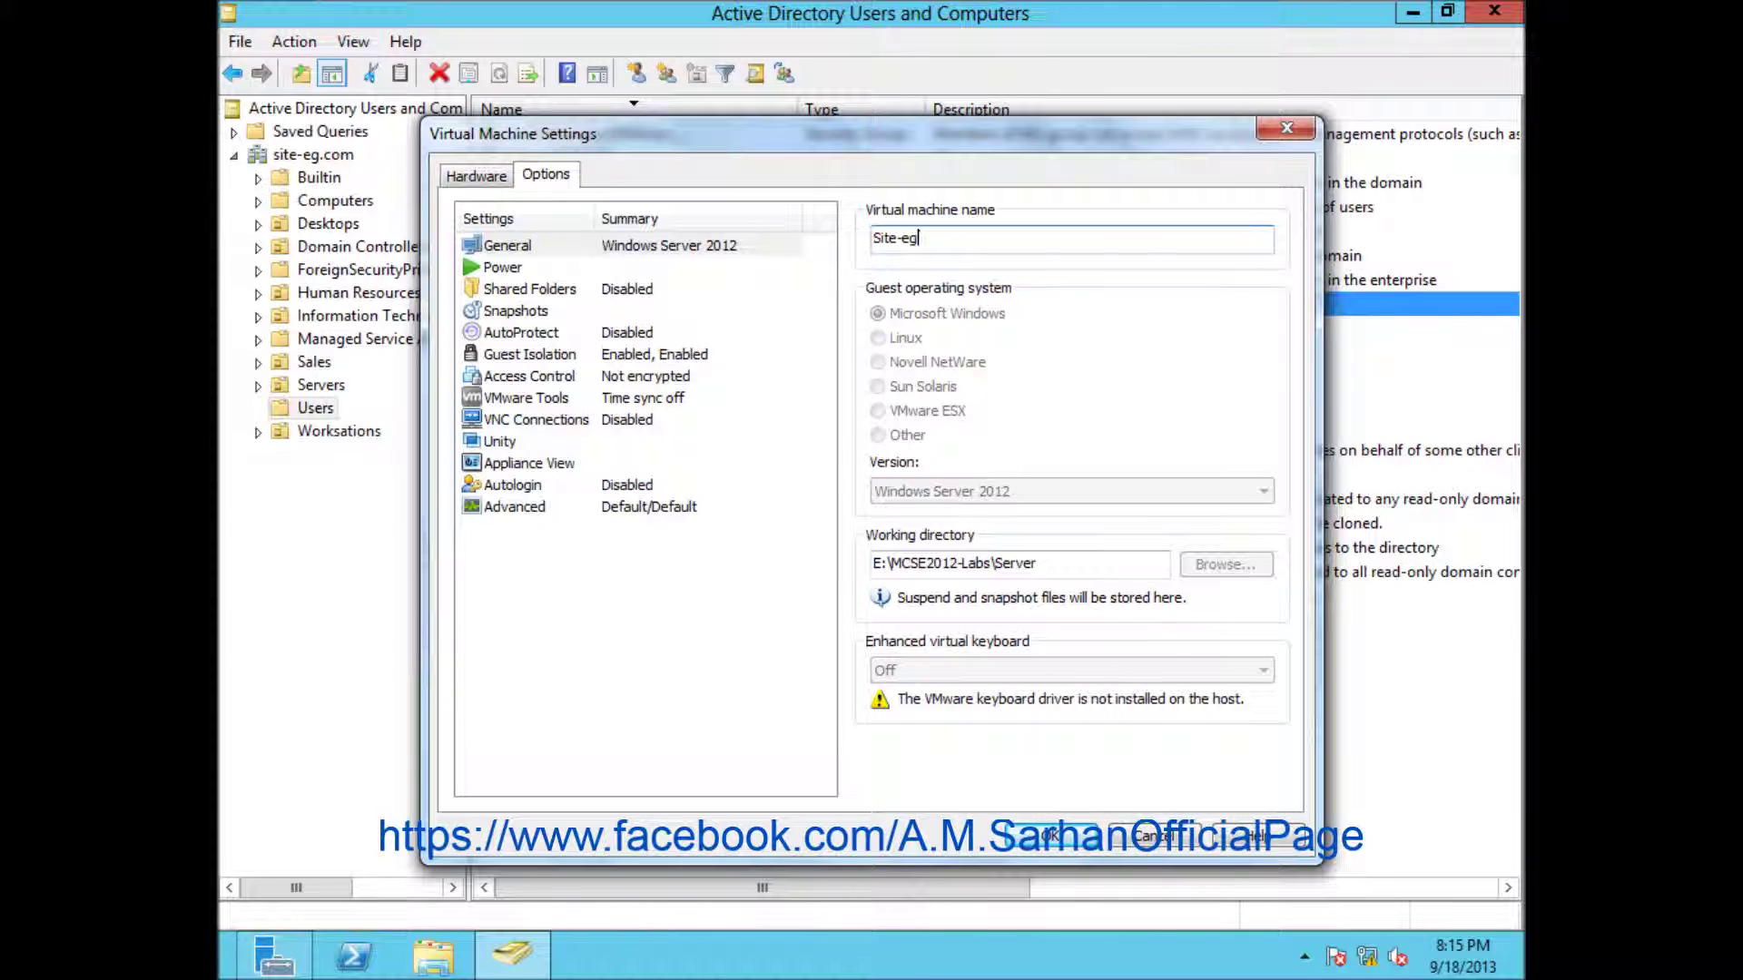
{"action": "left_click", "coordinate": [1048, 835]}
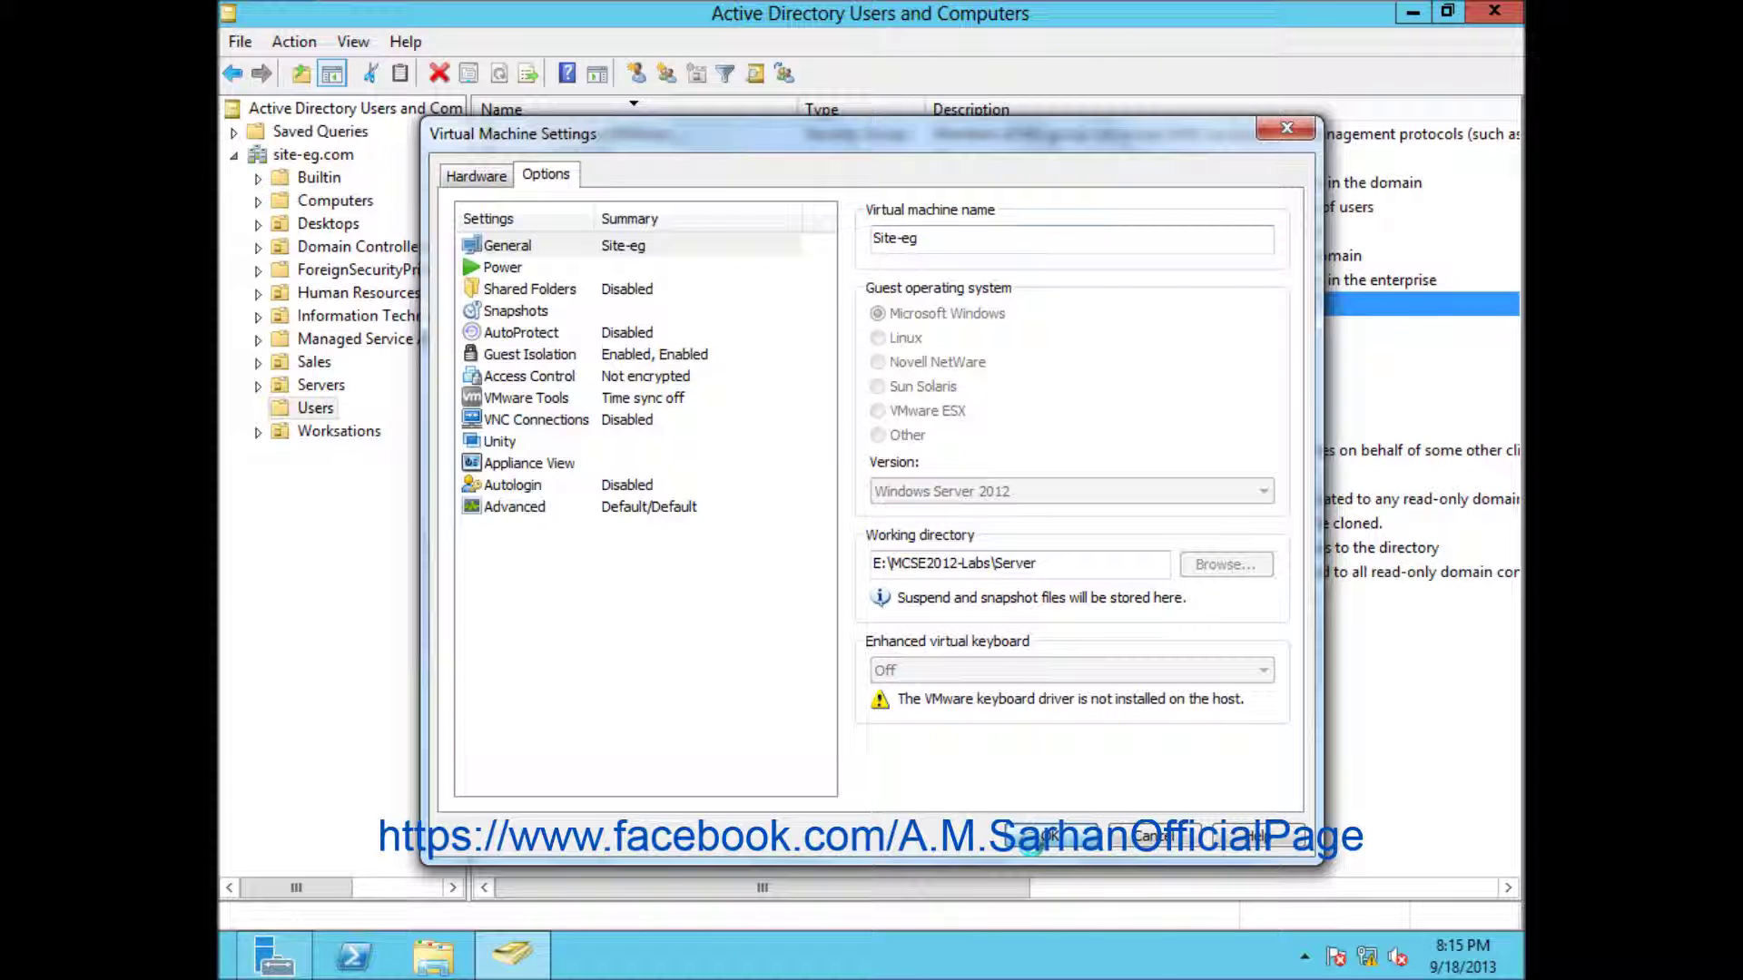
Rename the second virtual machine from Windows Server 2012 to Heliopolis.
{"action": "mouse_move", "coordinate": [350, 9]}
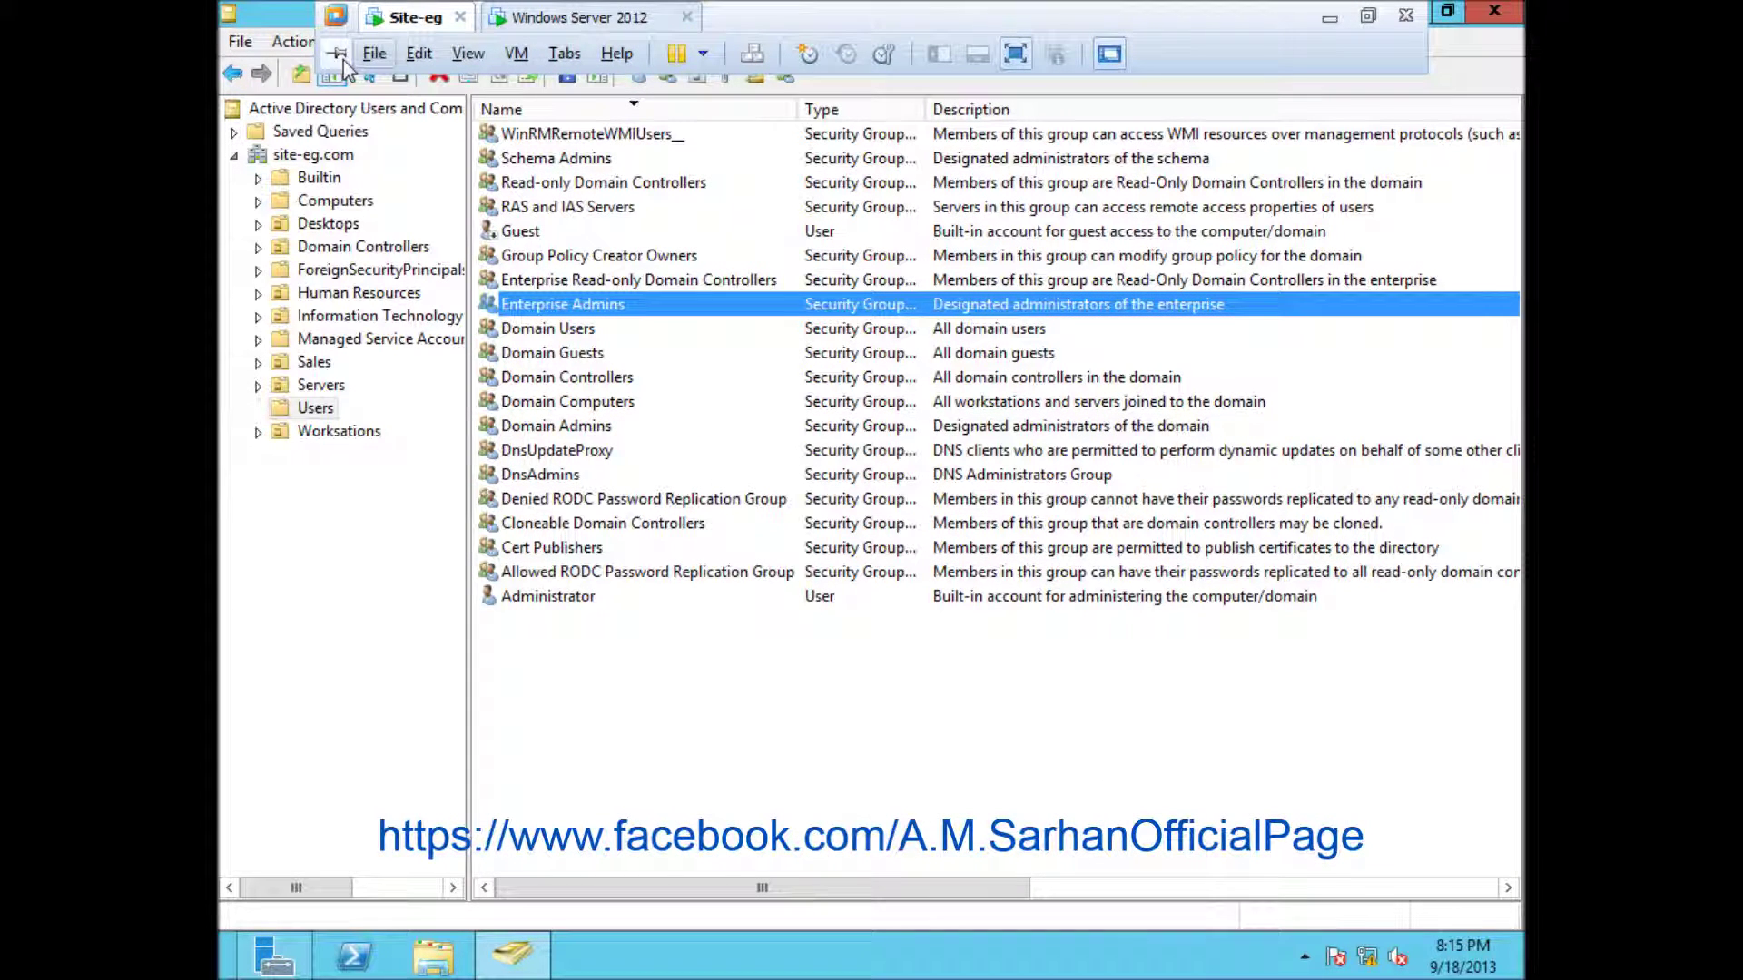
{"action": "left_click", "coordinate": [583, 19]}
{"action": "right_click", "coordinate": [583, 19]}
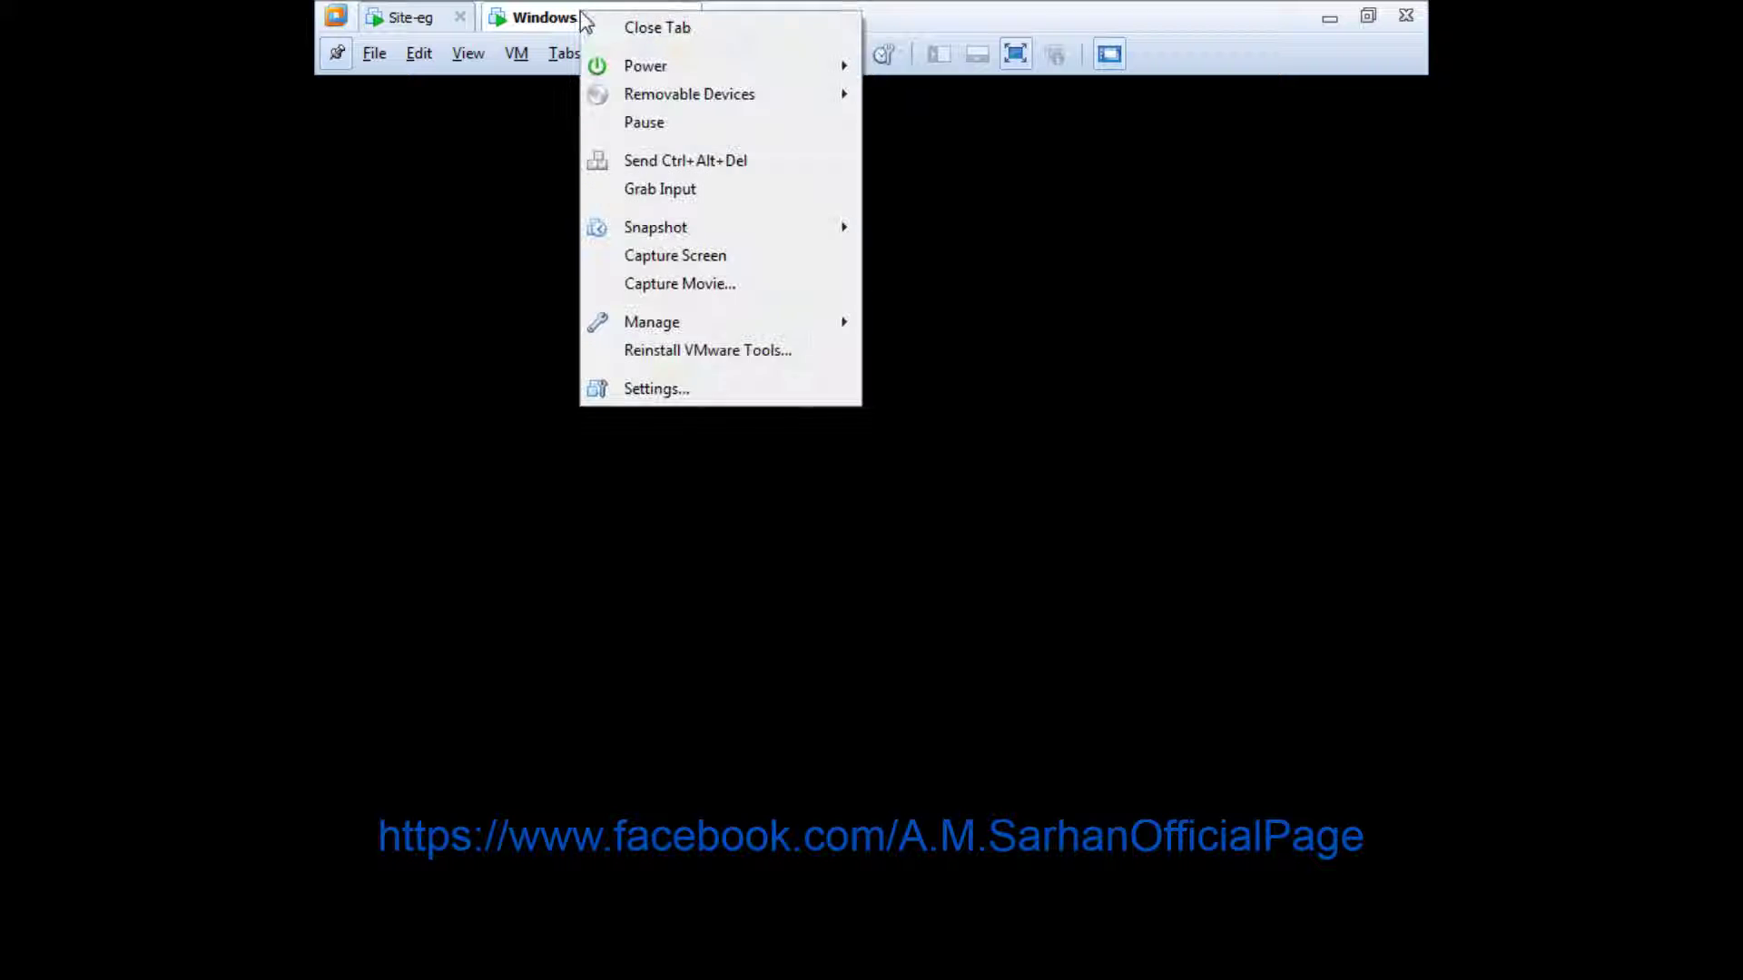
{"action": "left_click", "coordinate": [656, 389]}
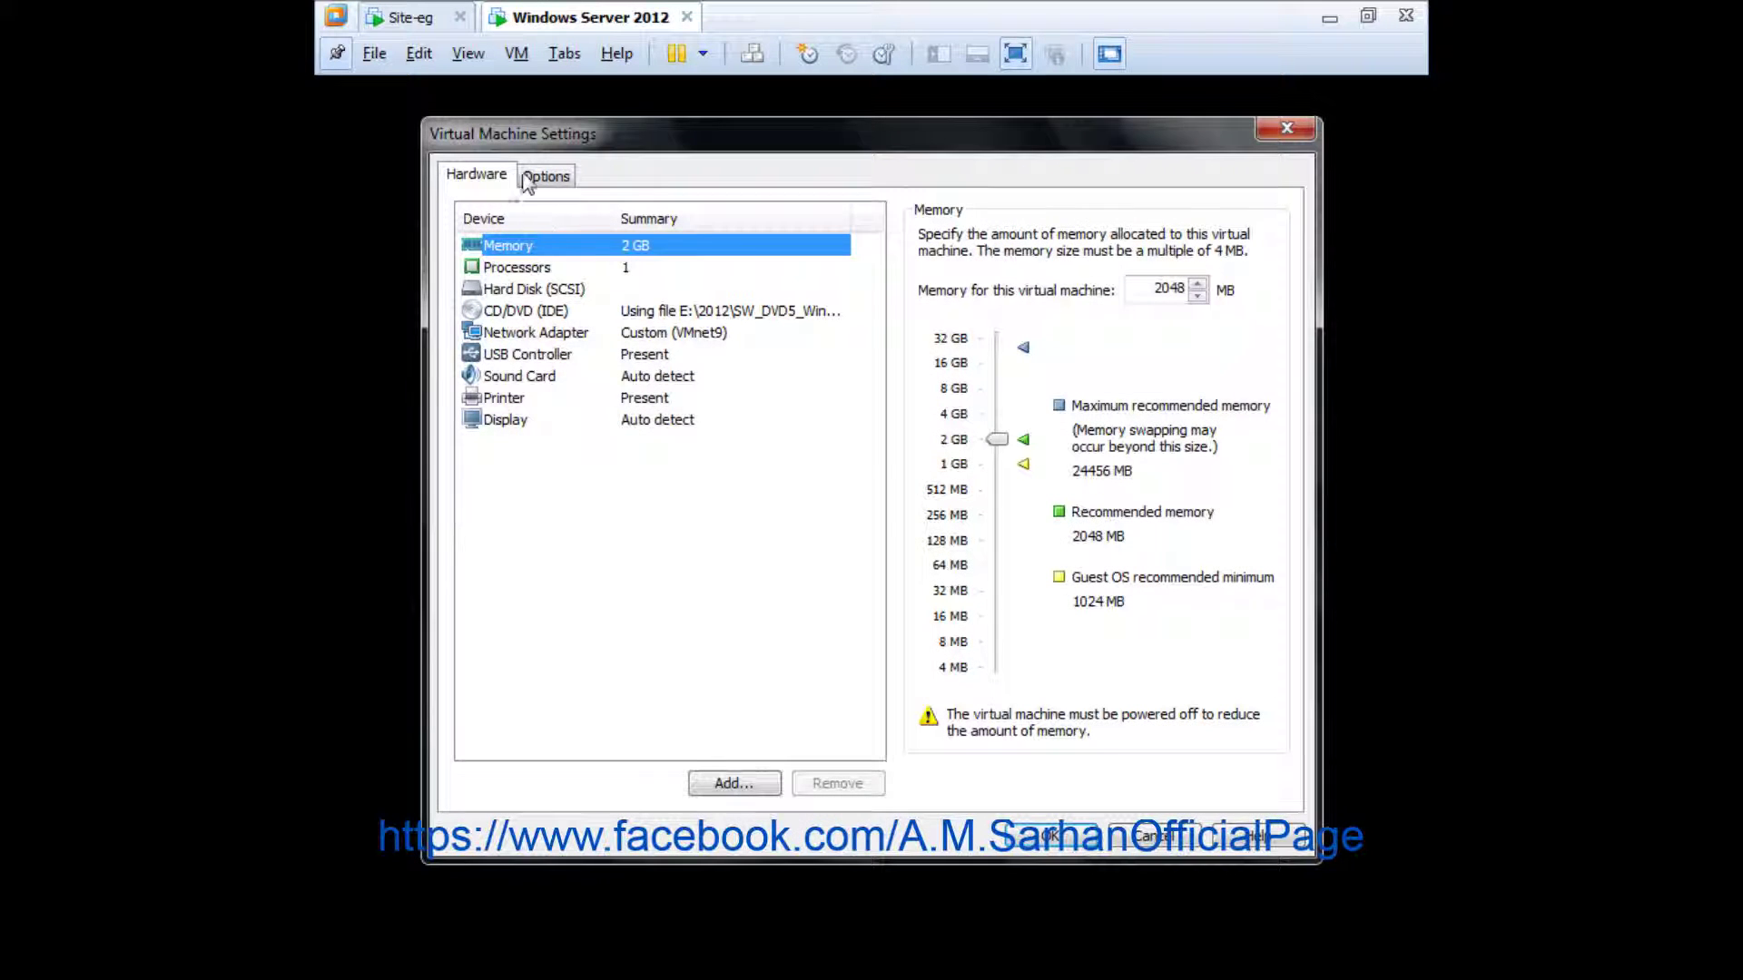
{"action": "left_click", "coordinate": [542, 176]}
{"action": "left_click_drag", "start_coordinate": [1039, 241], "coordinate": [797, 225]}
{"action": "type", "text": "He"}
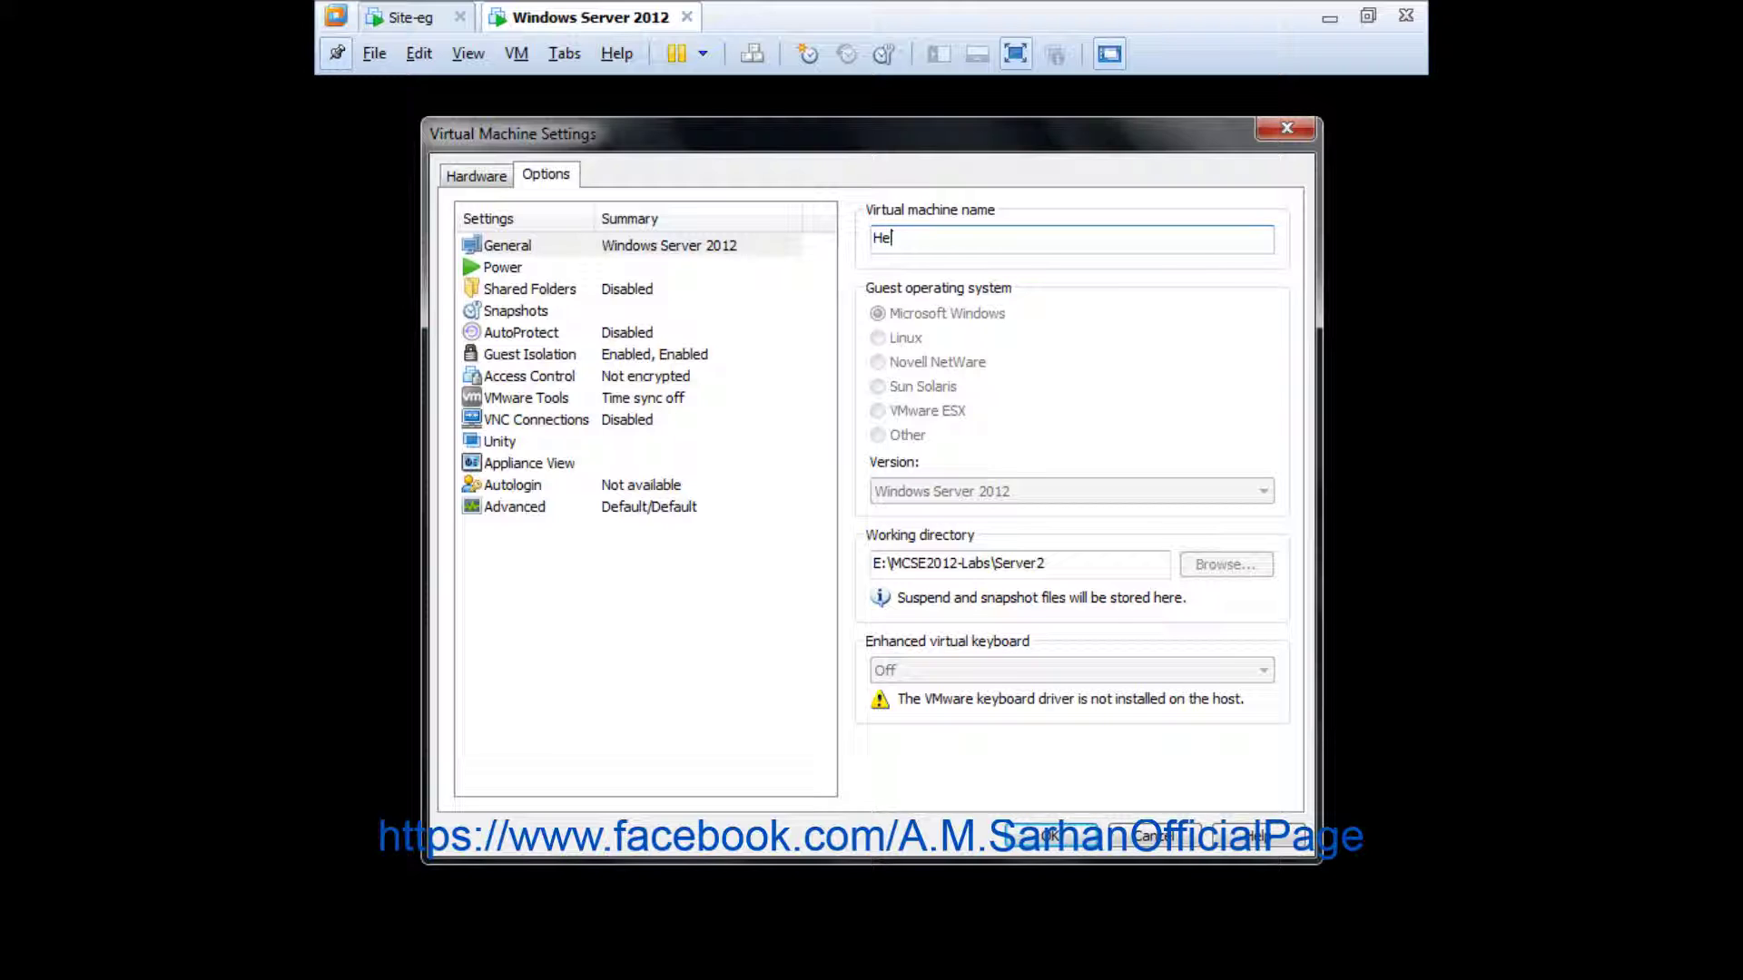
{"action": "type", "text": "llopolis"}
{"action": "left_click", "coordinate": [1044, 836]}
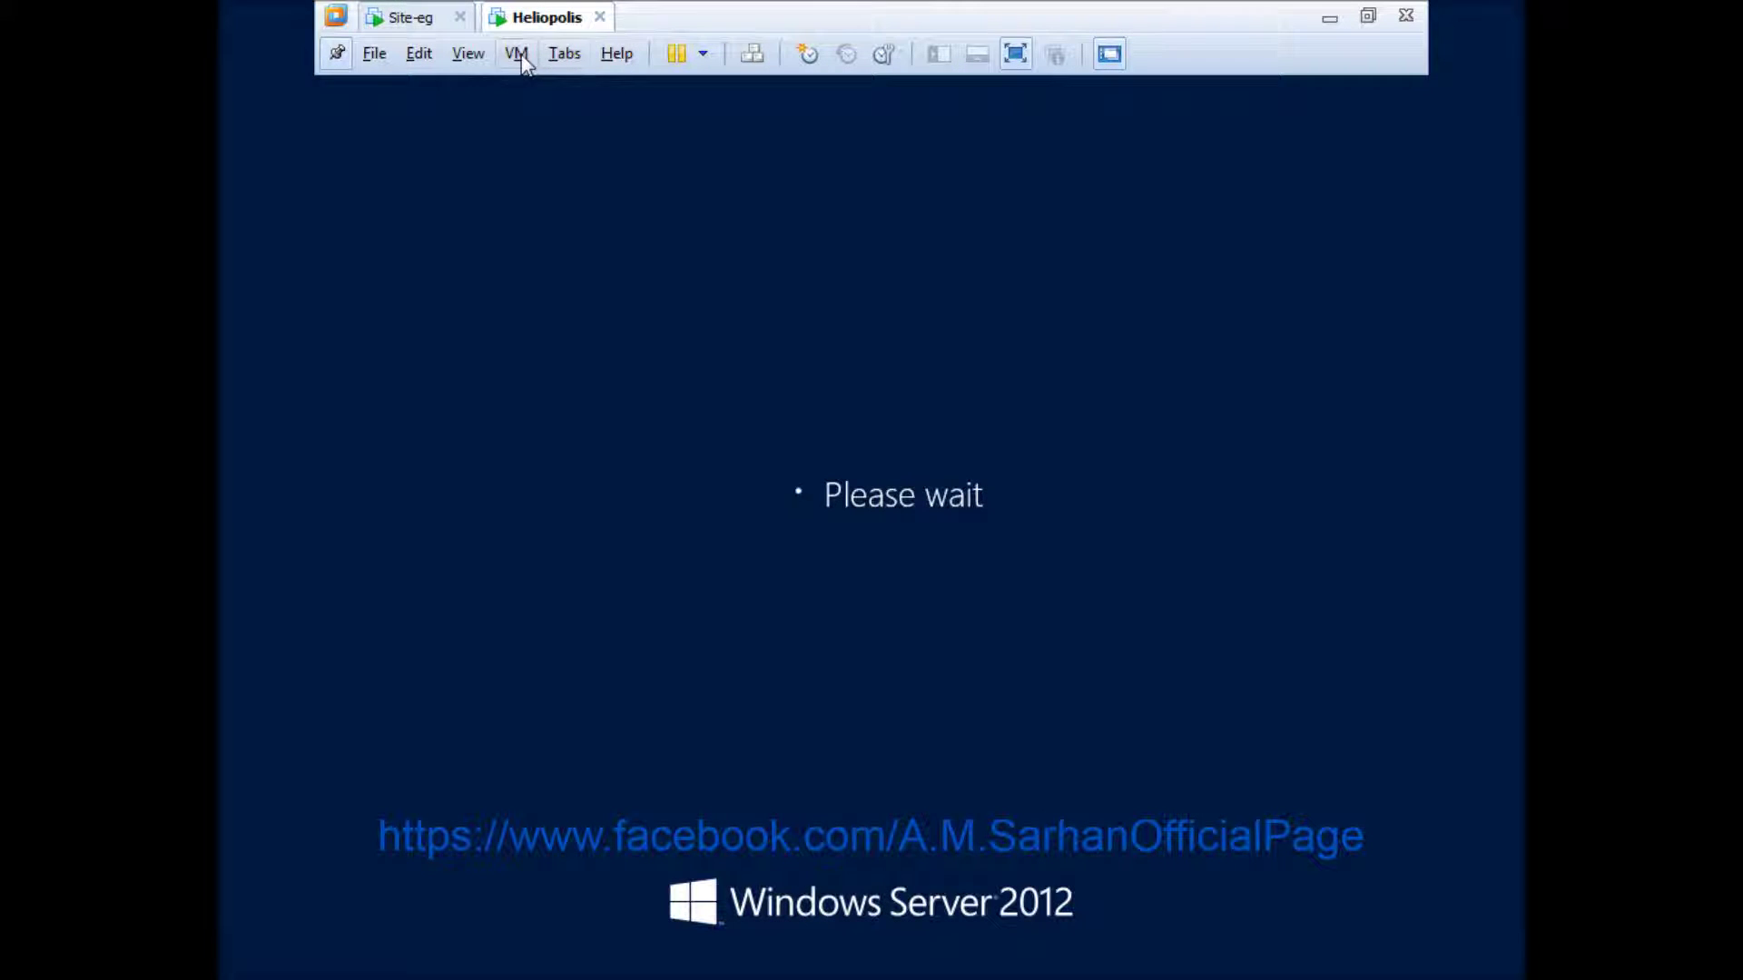
Open and resume Windows 8 x64.vmx from MCSE2012-Labs\Client1, then return to Site-eg.
{"action": "left_click", "coordinate": [373, 56]}
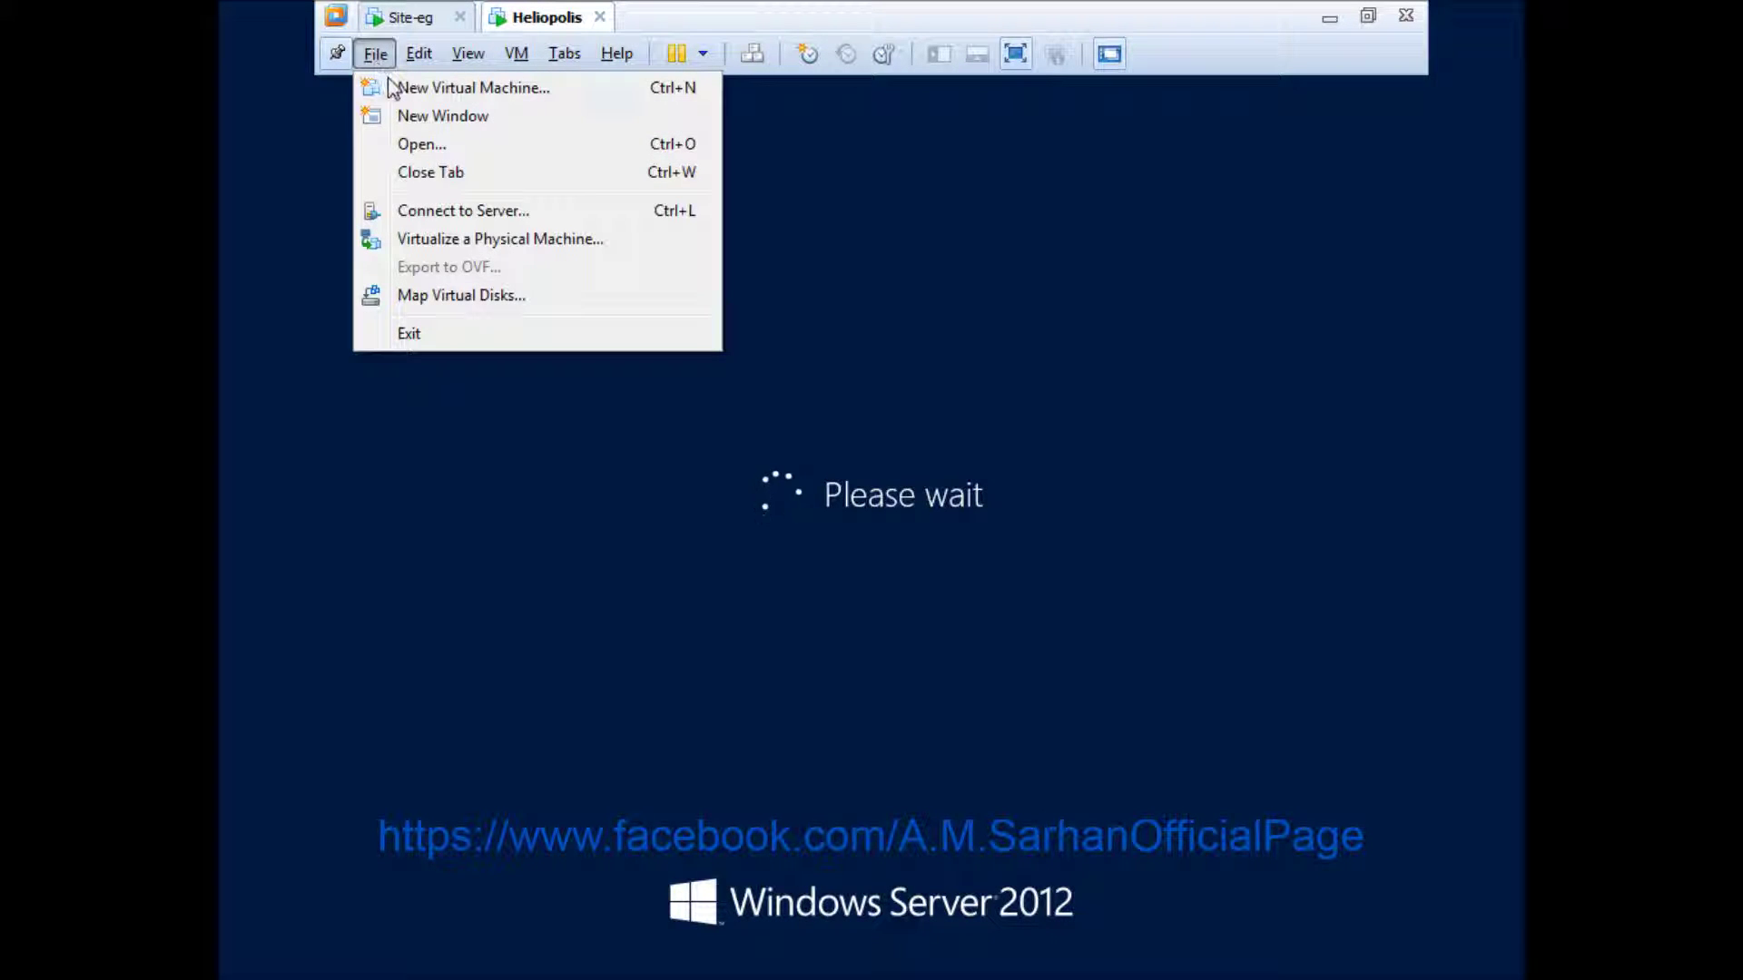
{"action": "left_click", "coordinate": [410, 145]}
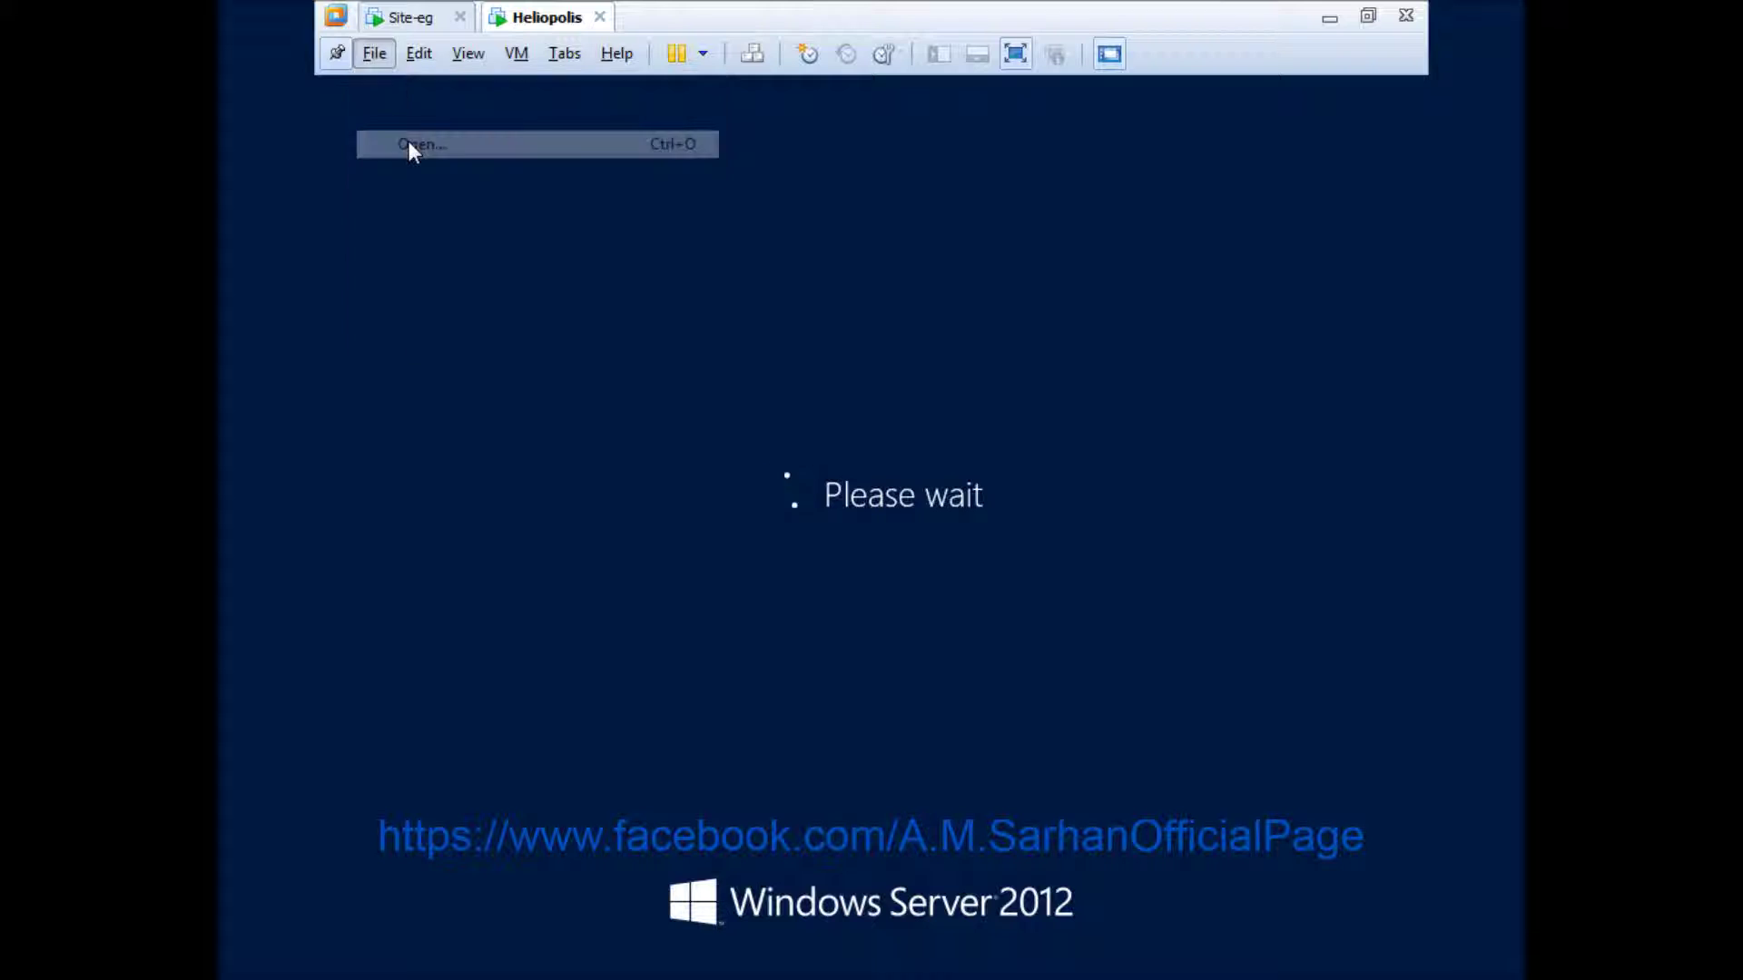
{"action": "left_click", "coordinate": [707, 96]}
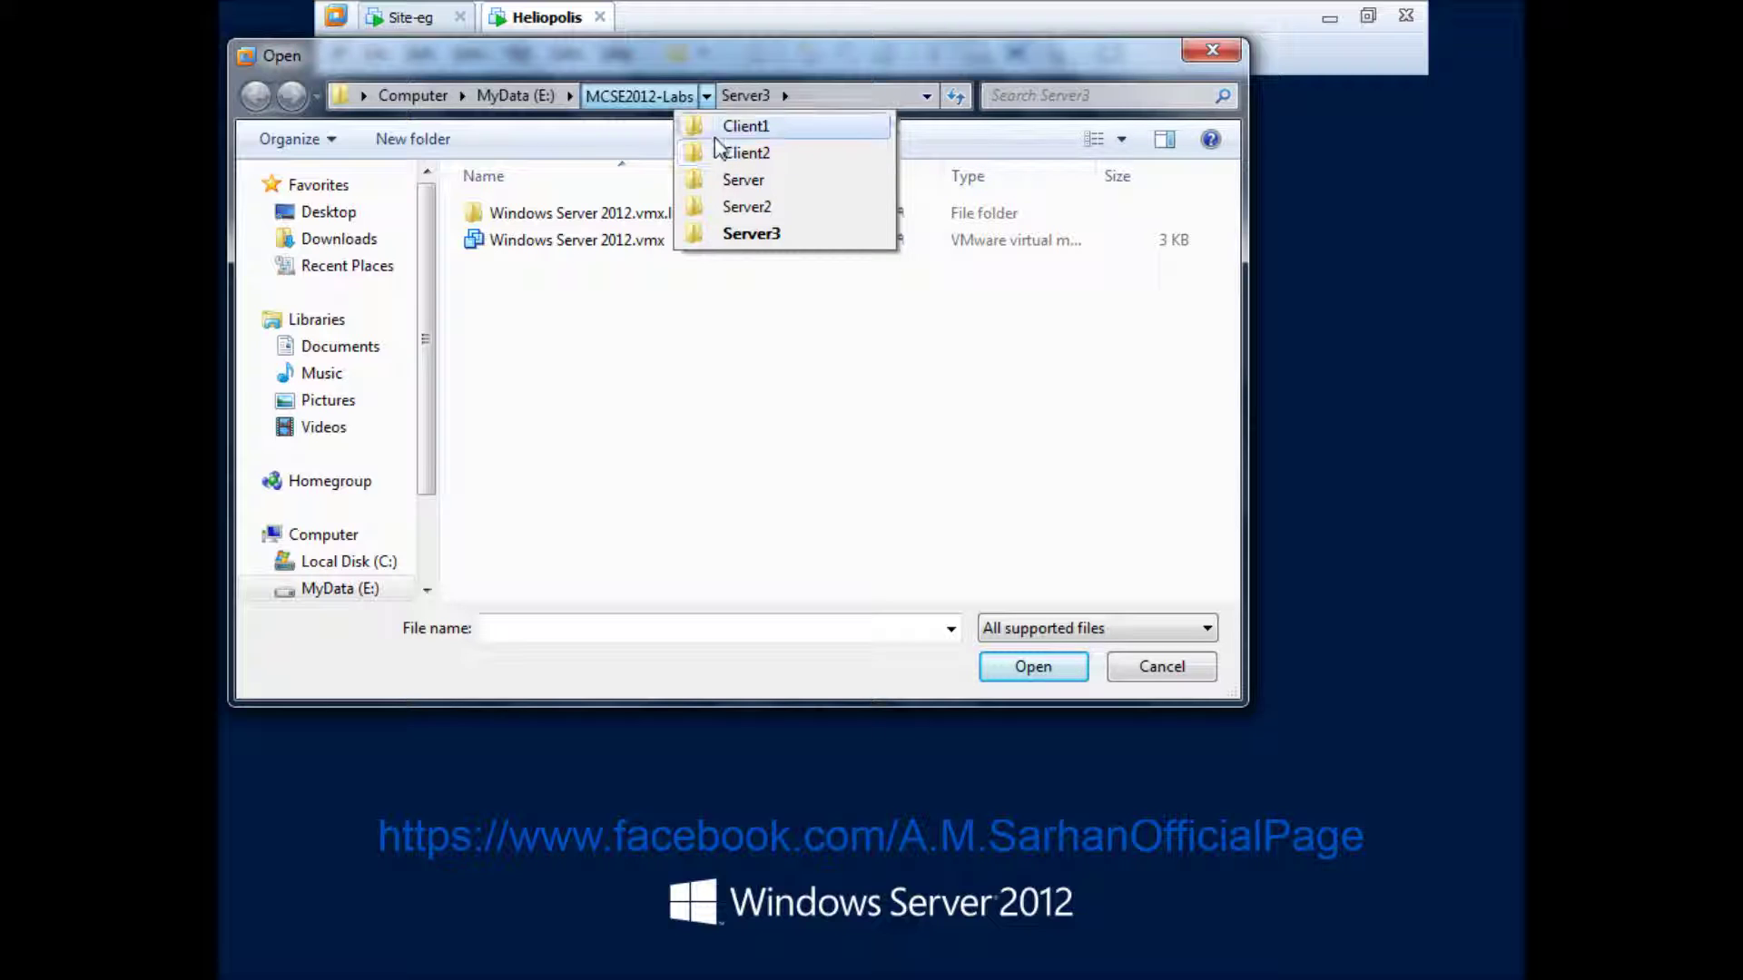
{"action": "left_click", "coordinate": [717, 128]}
{"action": "left_click", "coordinate": [585, 218]}
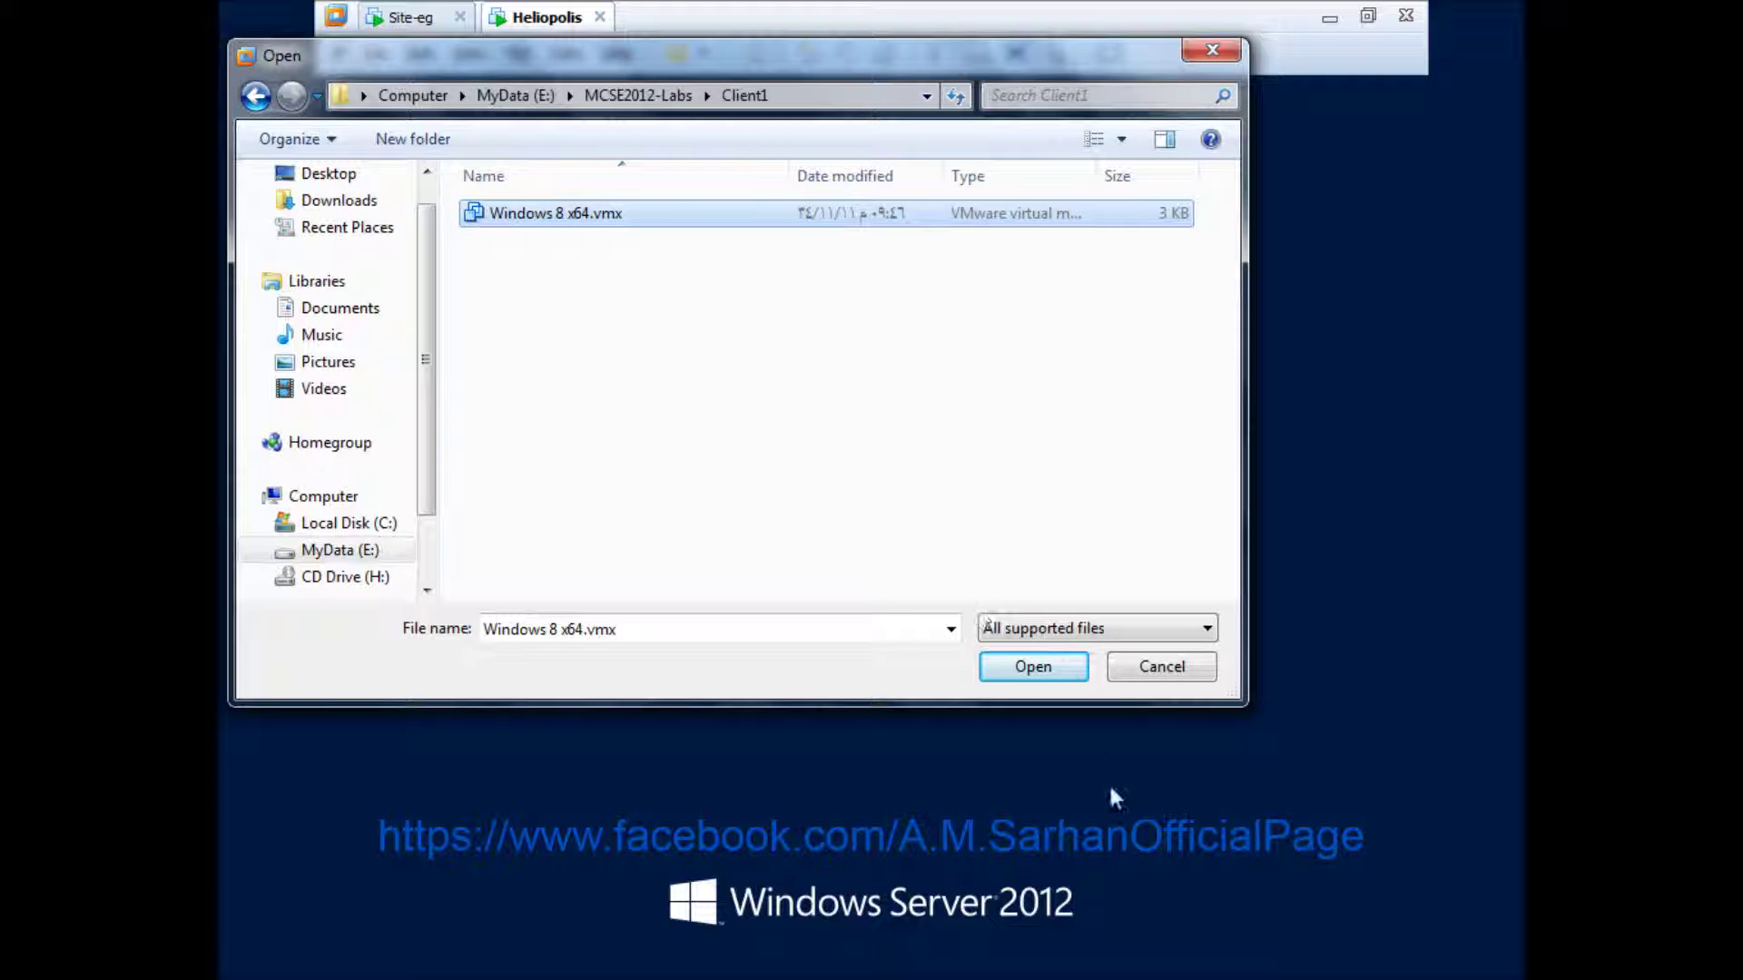
{"action": "left_click", "coordinate": [1033, 666]}
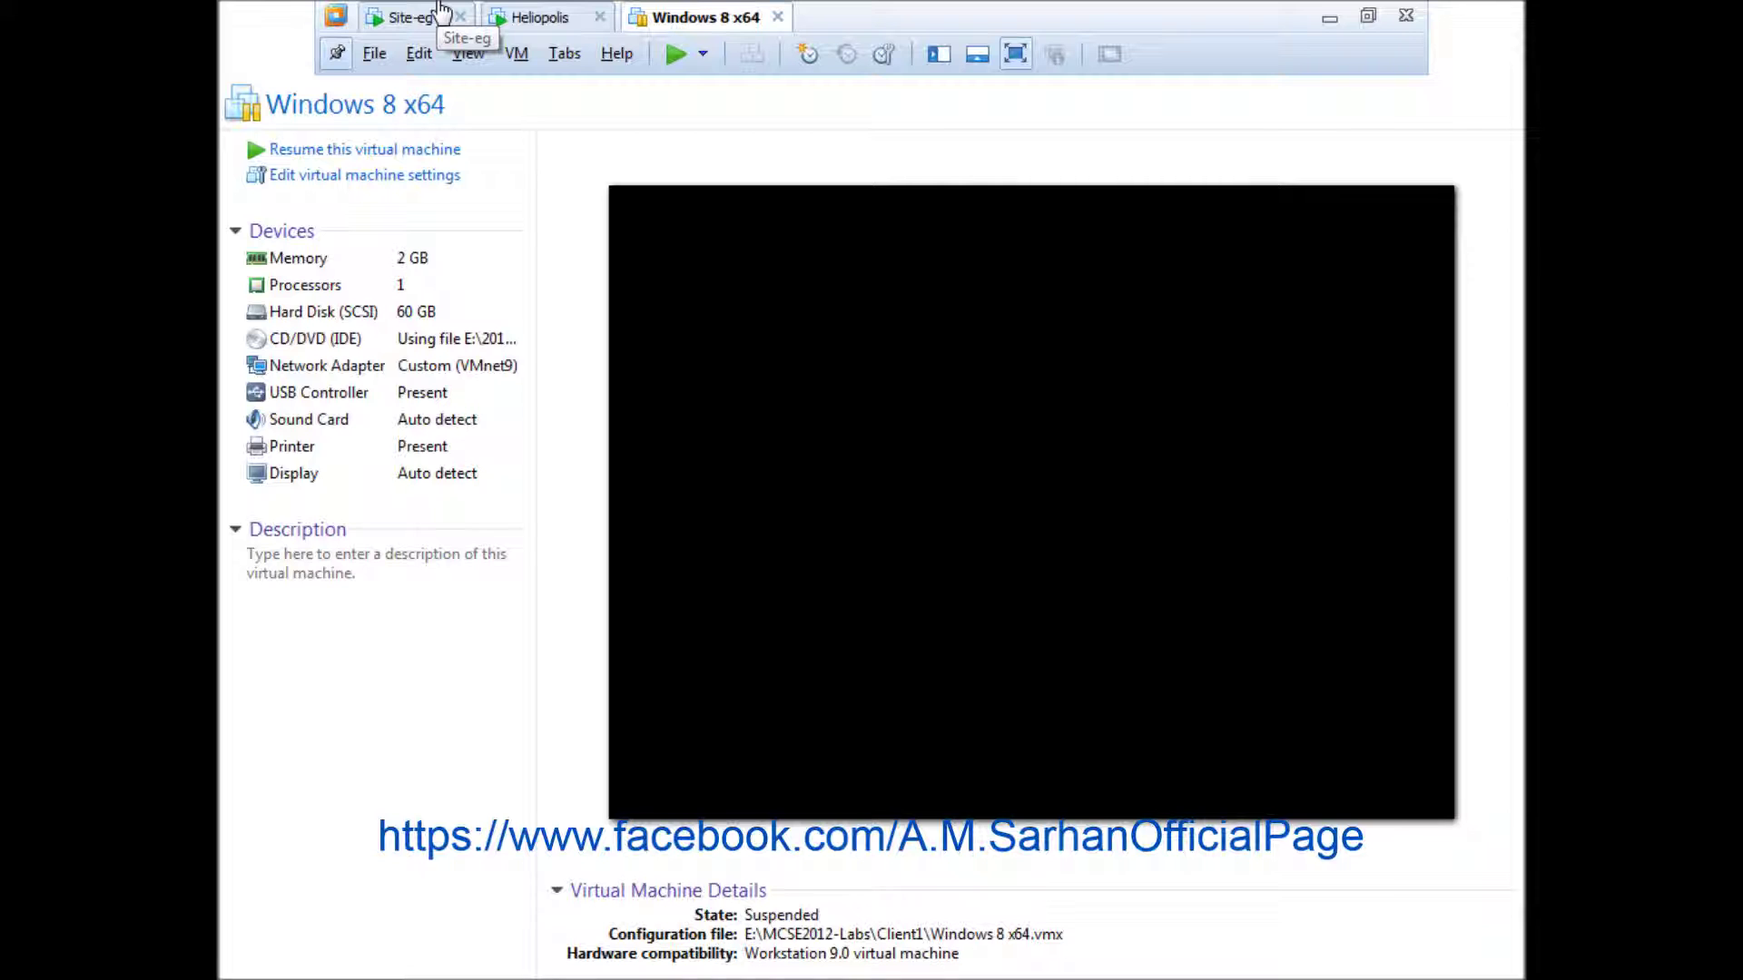
{"action": "left_click", "coordinate": [375, 150]}
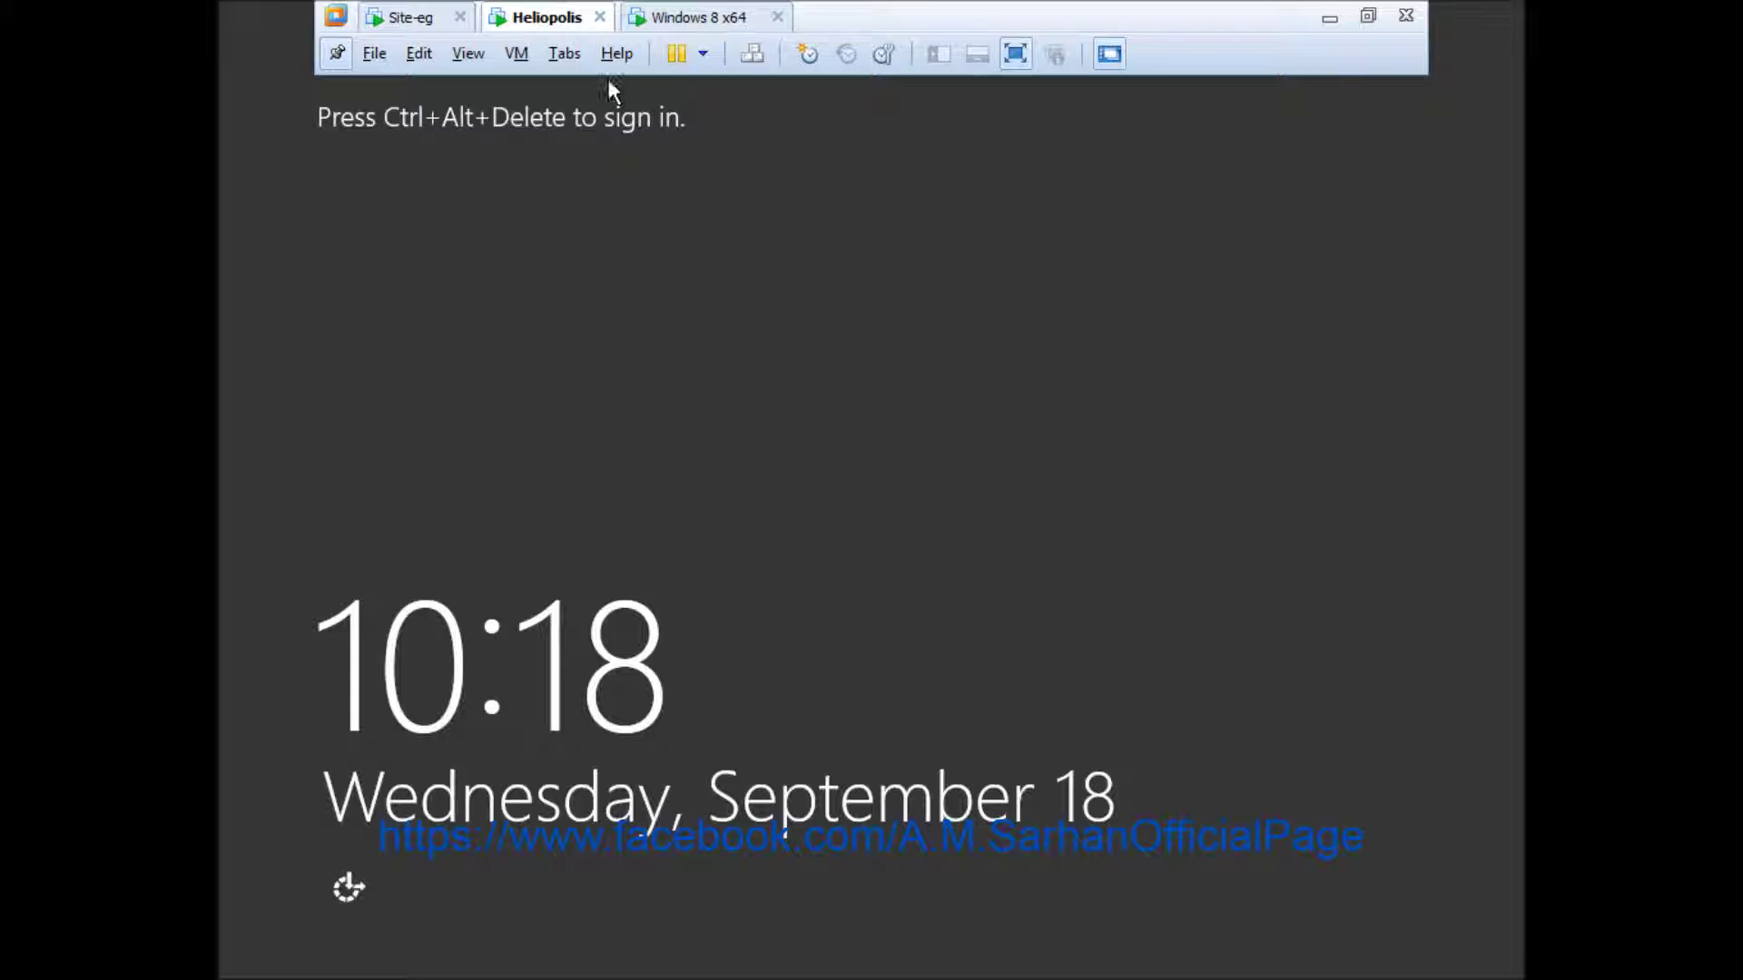
{"action": "left_click", "coordinate": [408, 18]}
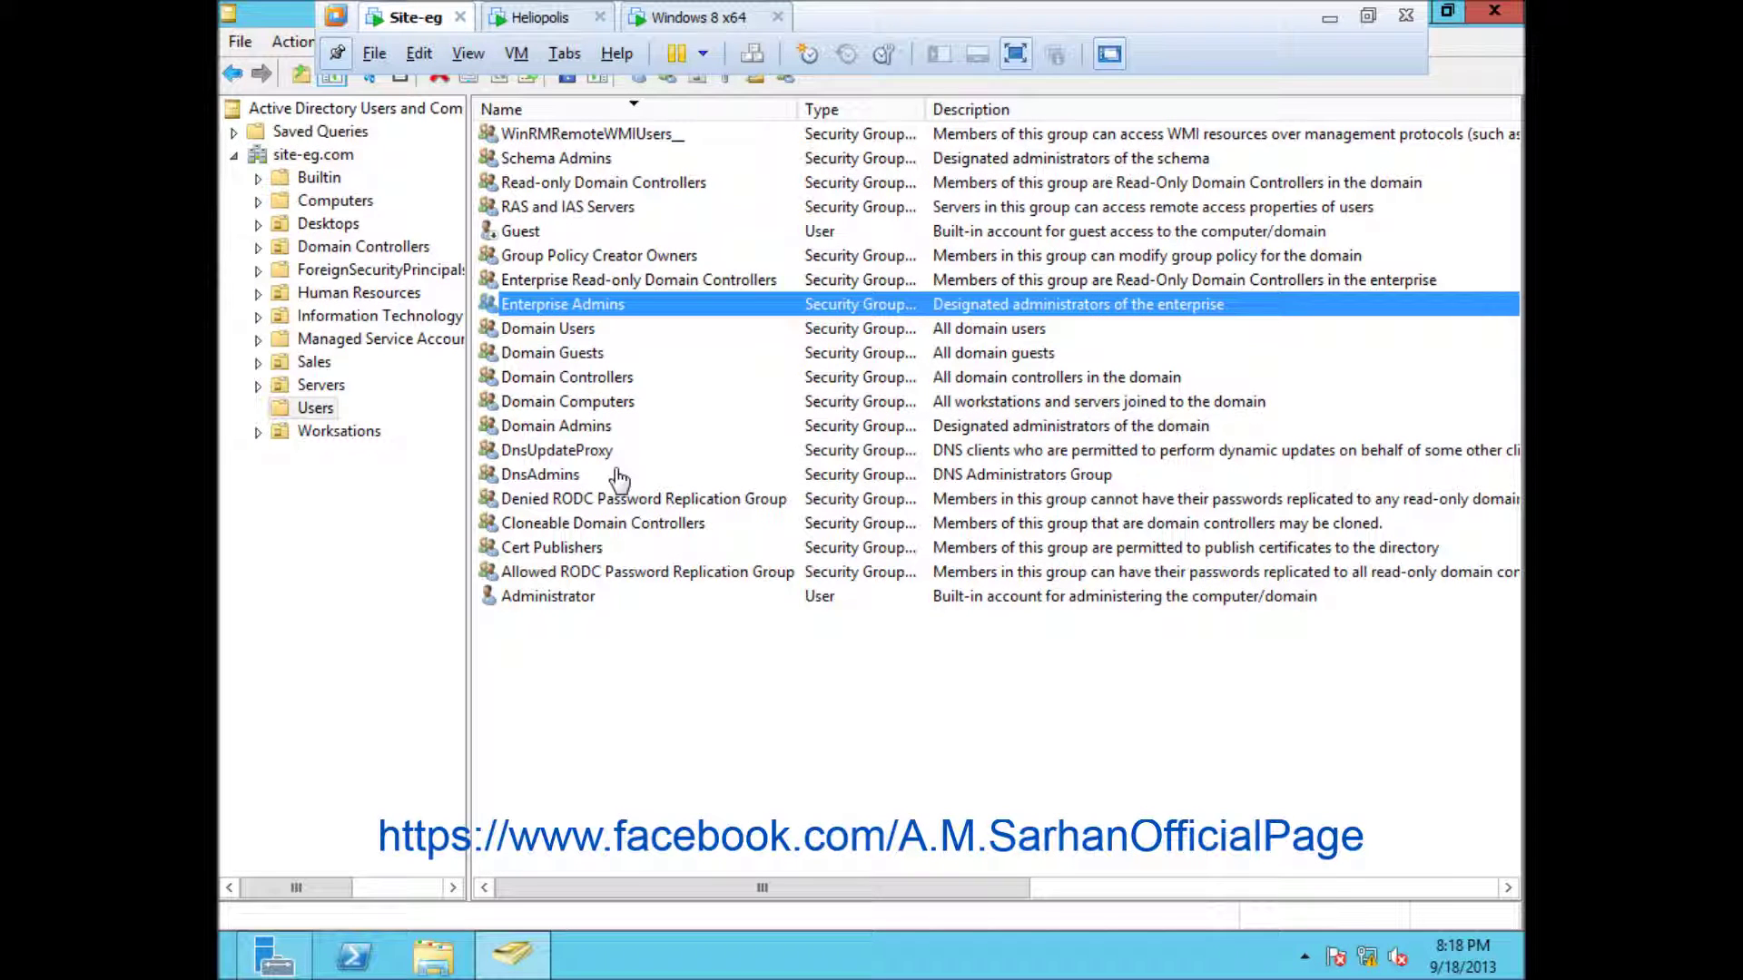
Open Active Directory Domains and Trusts maximized and expand site-eg.com to reveal Hiliopolis.site-eg.com.
{"action": "left_click", "coordinate": [270, 967]}
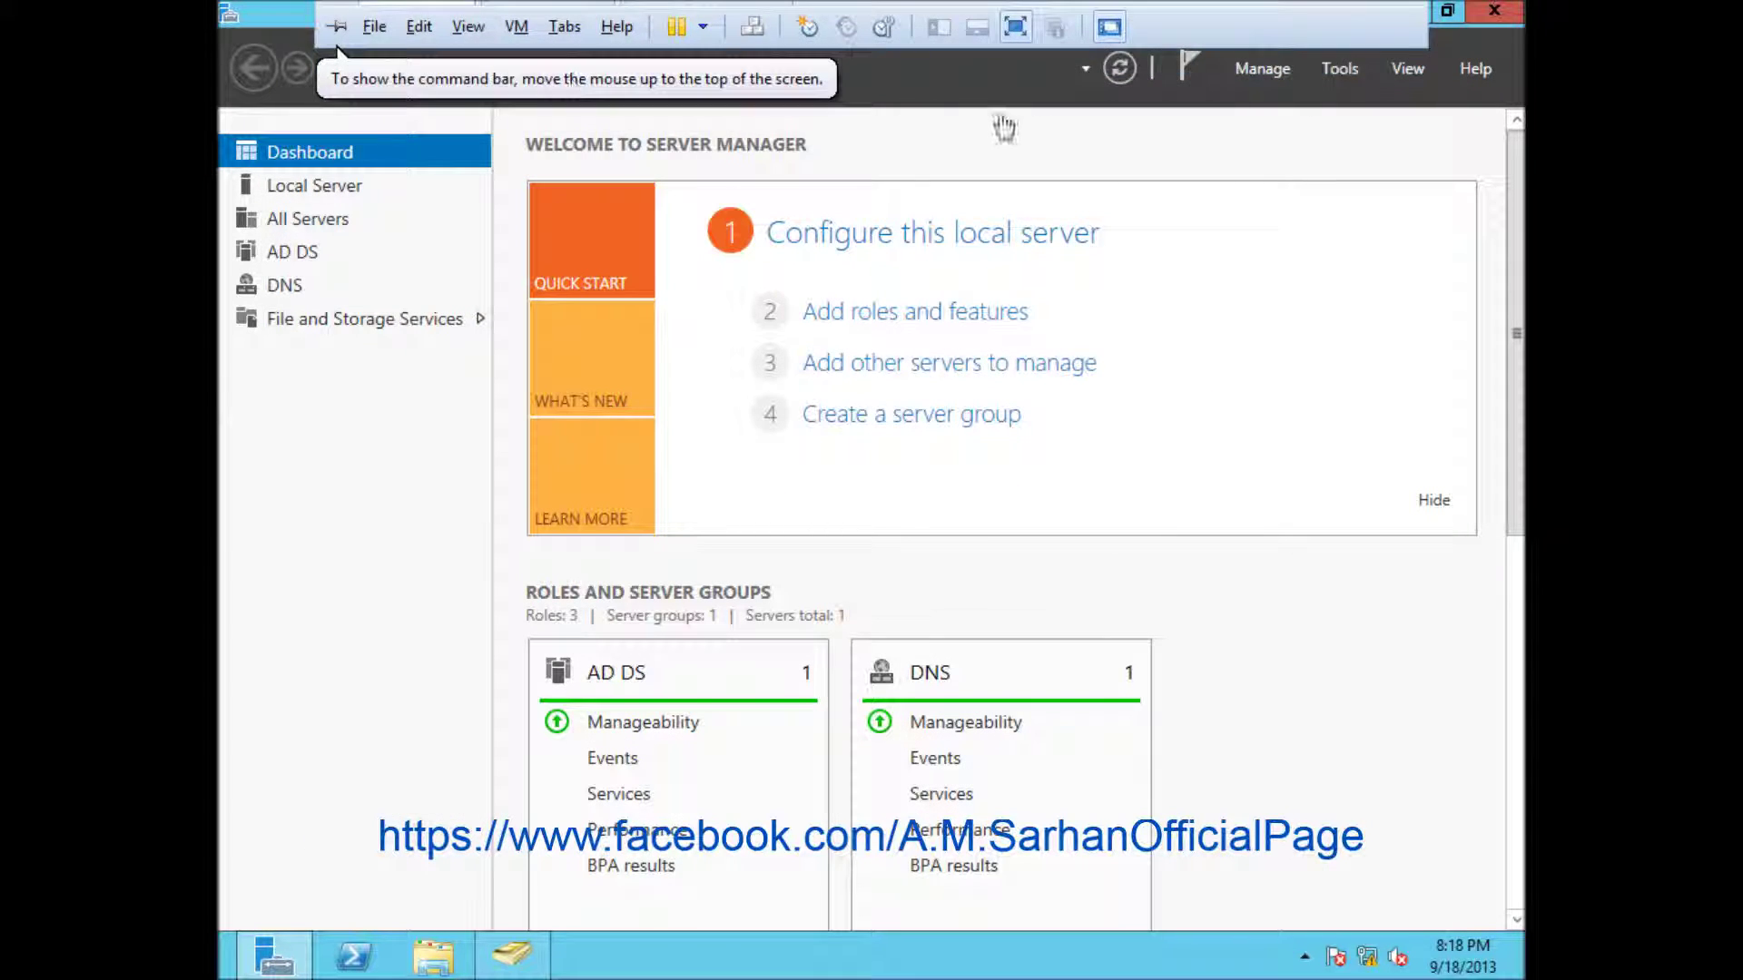
{"action": "left_click", "coordinate": [1327, 69]}
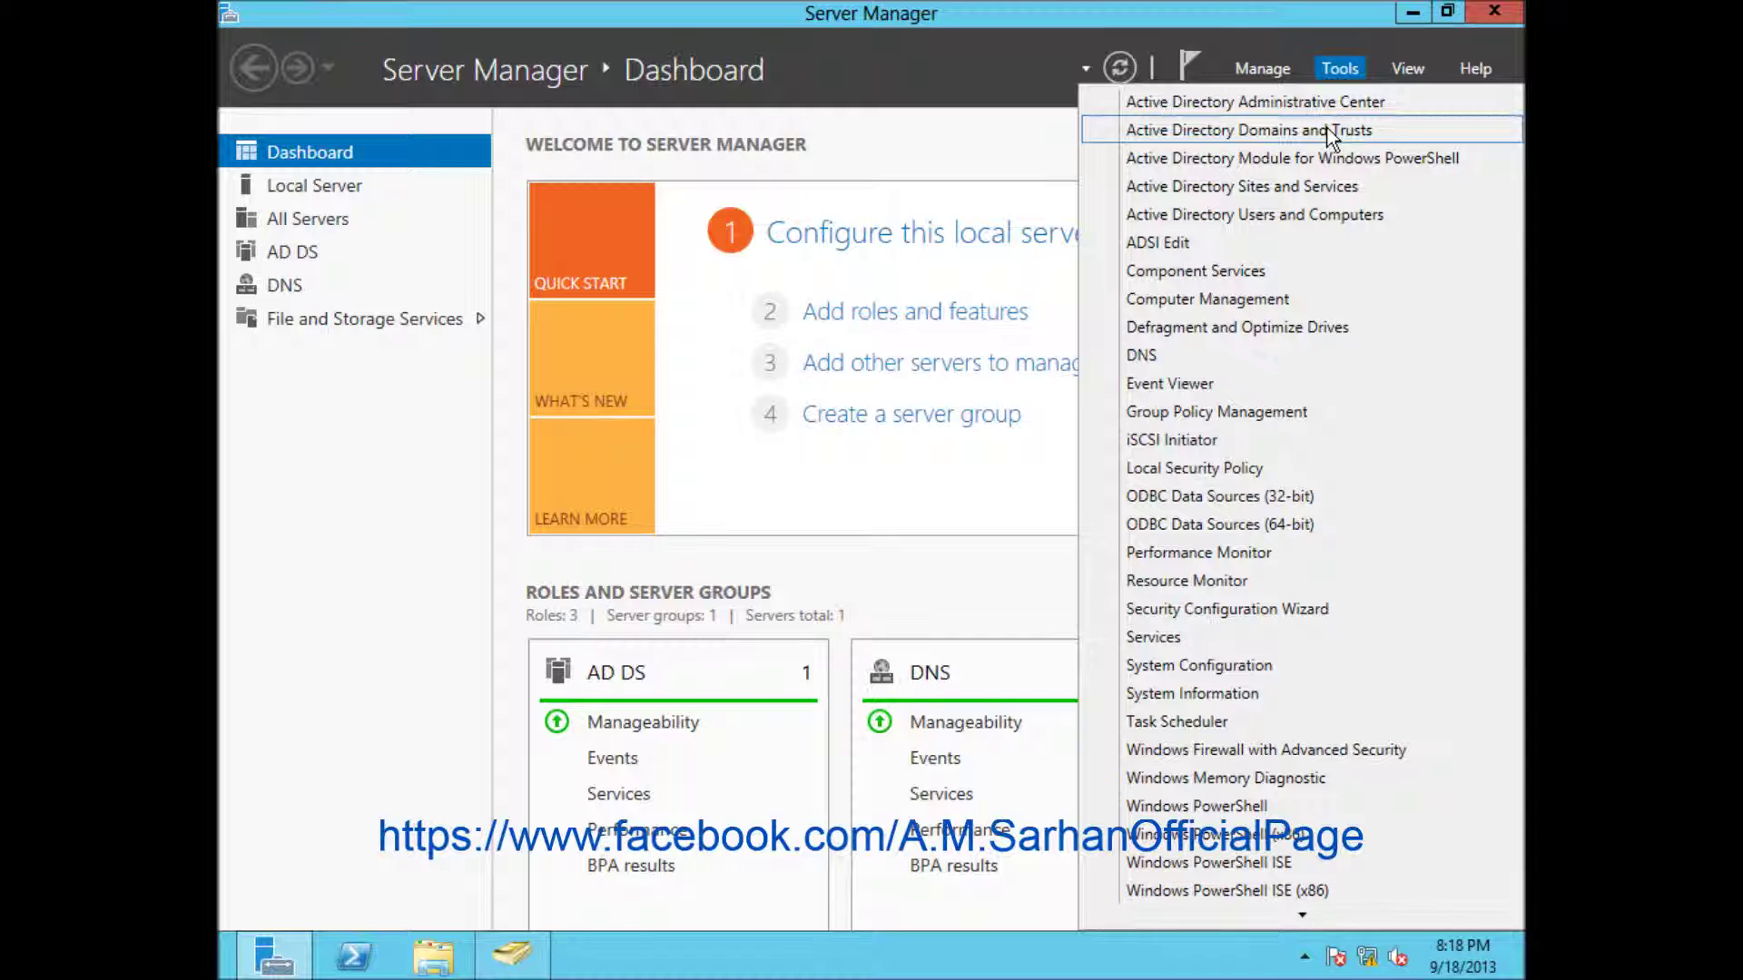
{"action": "left_click", "coordinate": [1330, 133]}
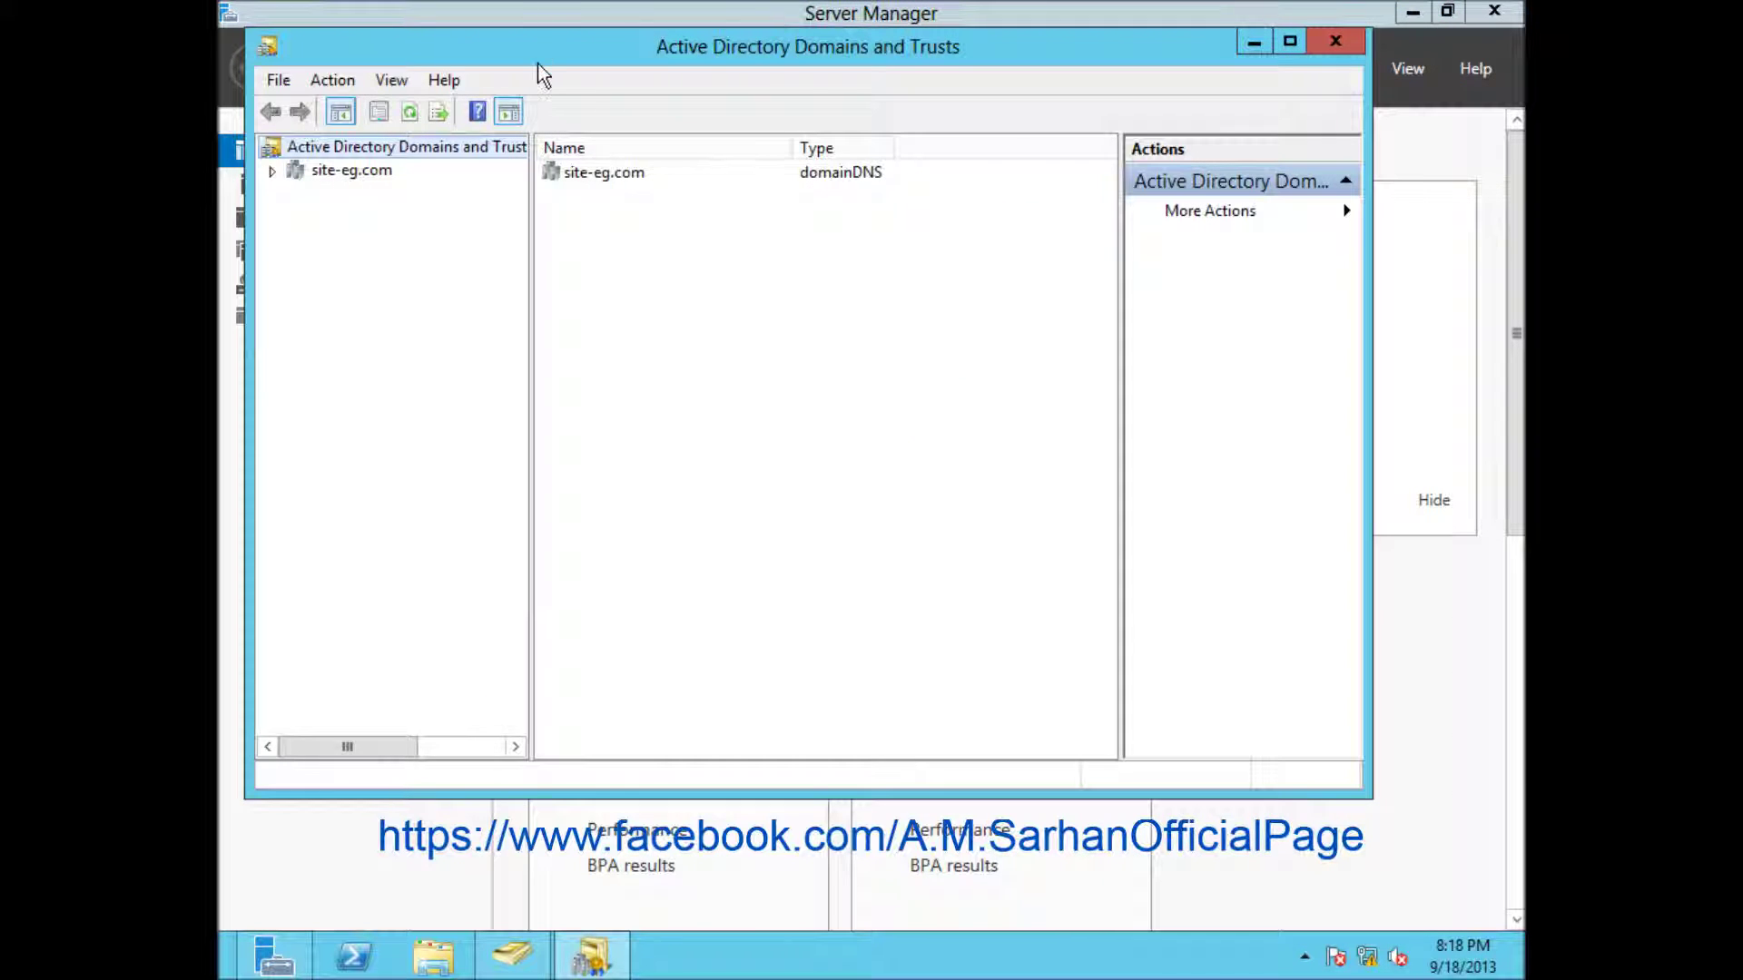
{"action": "double_click", "coordinate": [536, 55]}
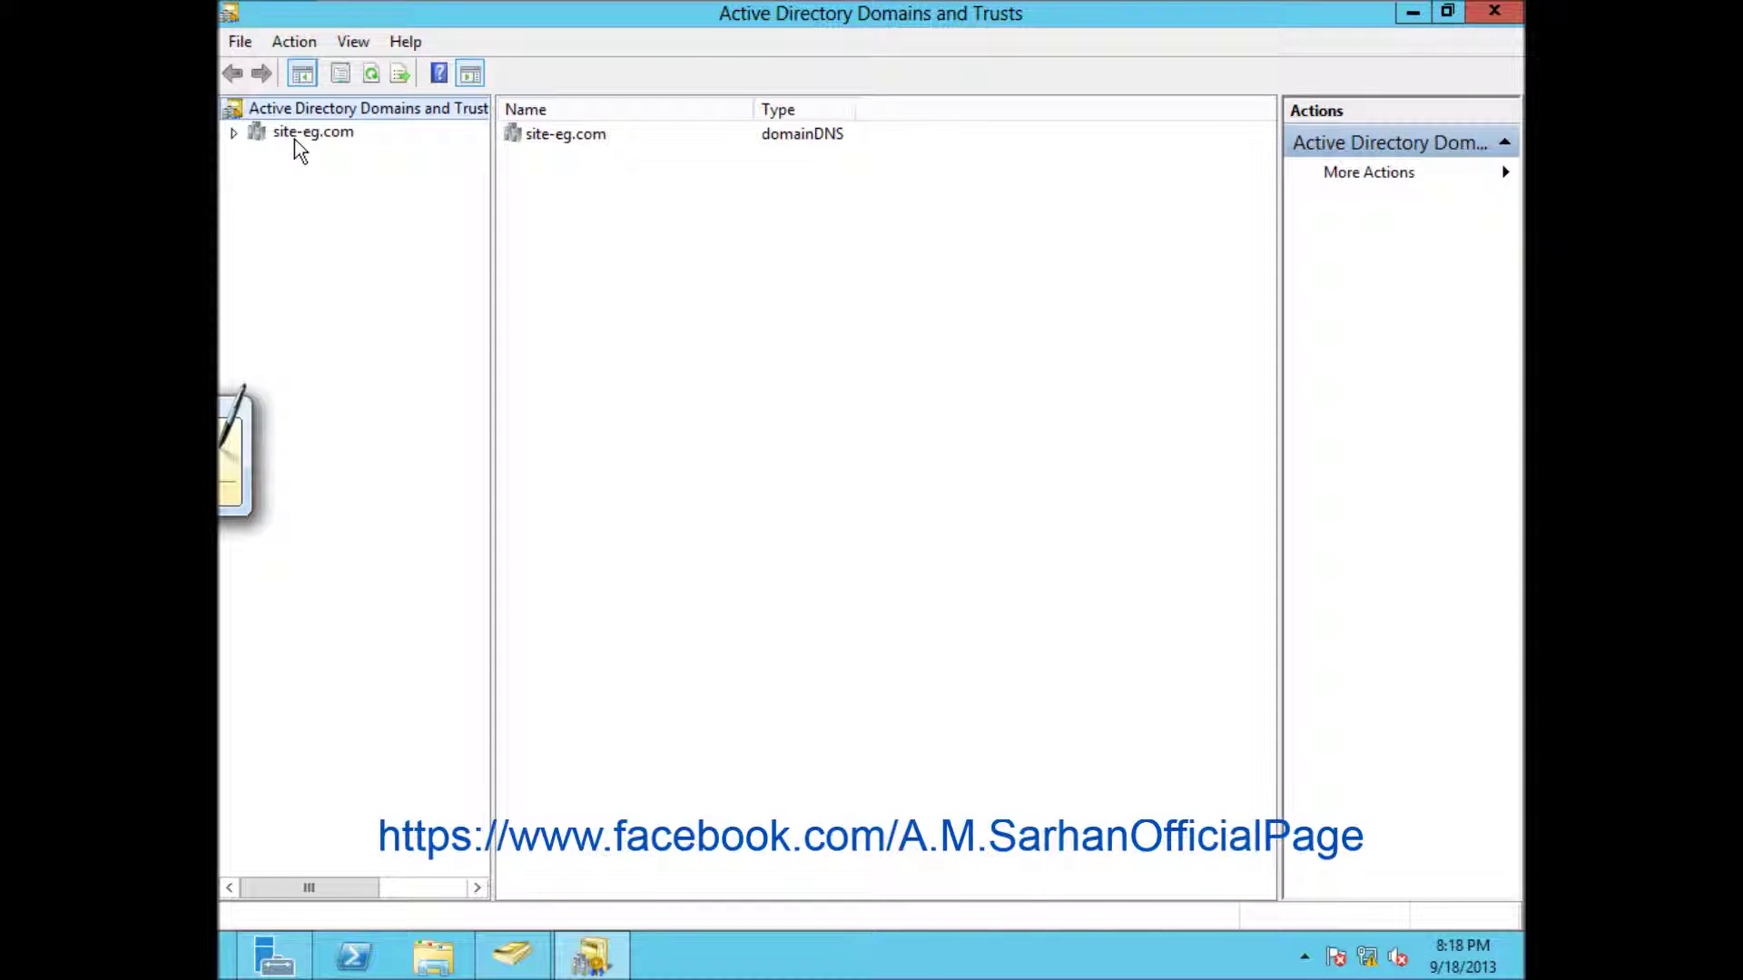
{"action": "left_click", "coordinate": [235, 133]}
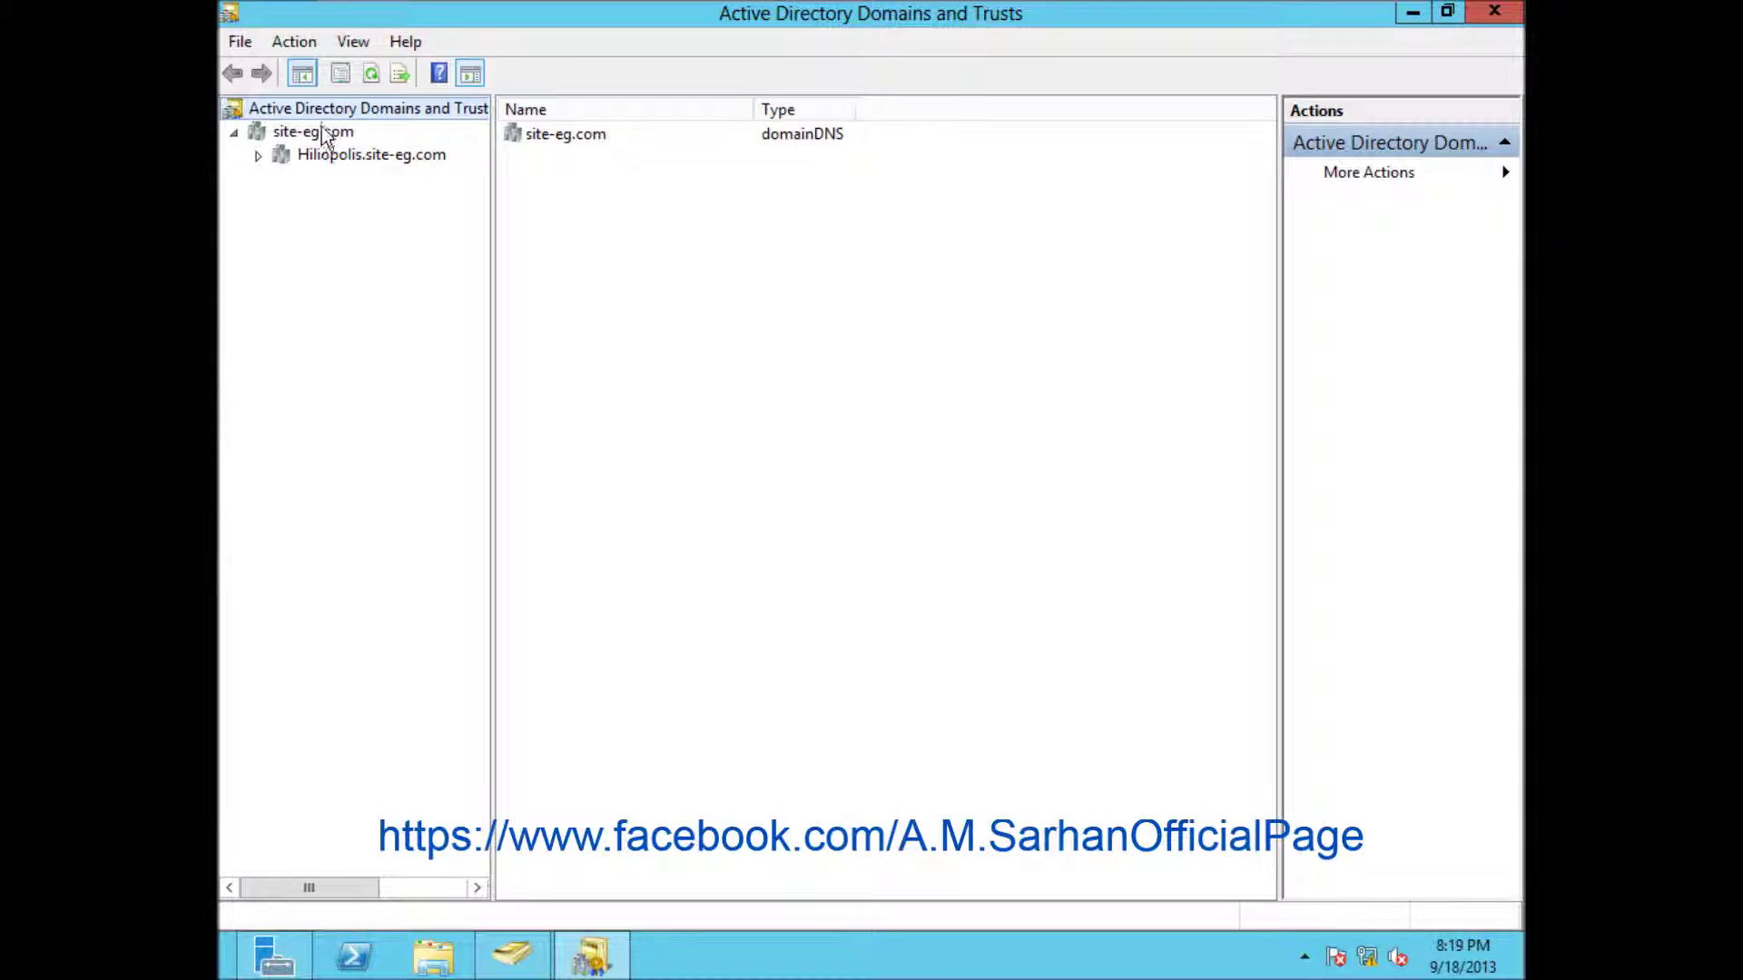
{"action": "left_click", "coordinate": [322, 135]}
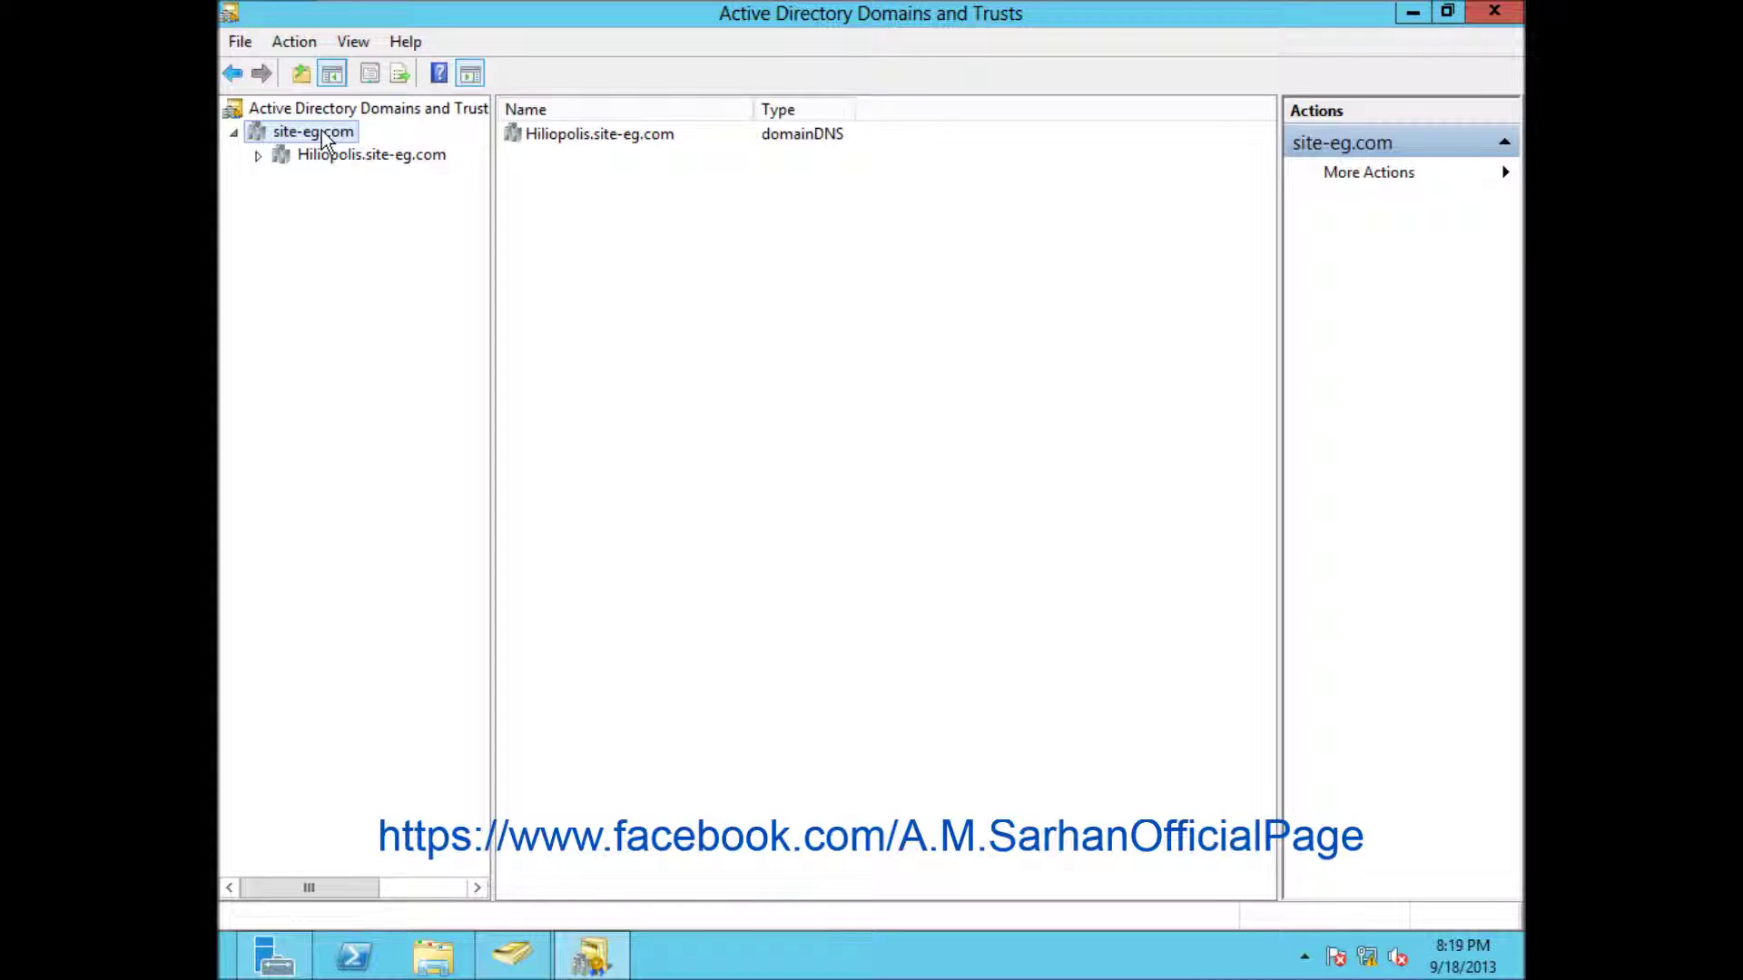
Check site-eg.com's Trusts tab for the two-way transitive child trust with Hiliopolis, then return to Server Manager.
{"action": "right_click", "coordinate": [322, 134]}
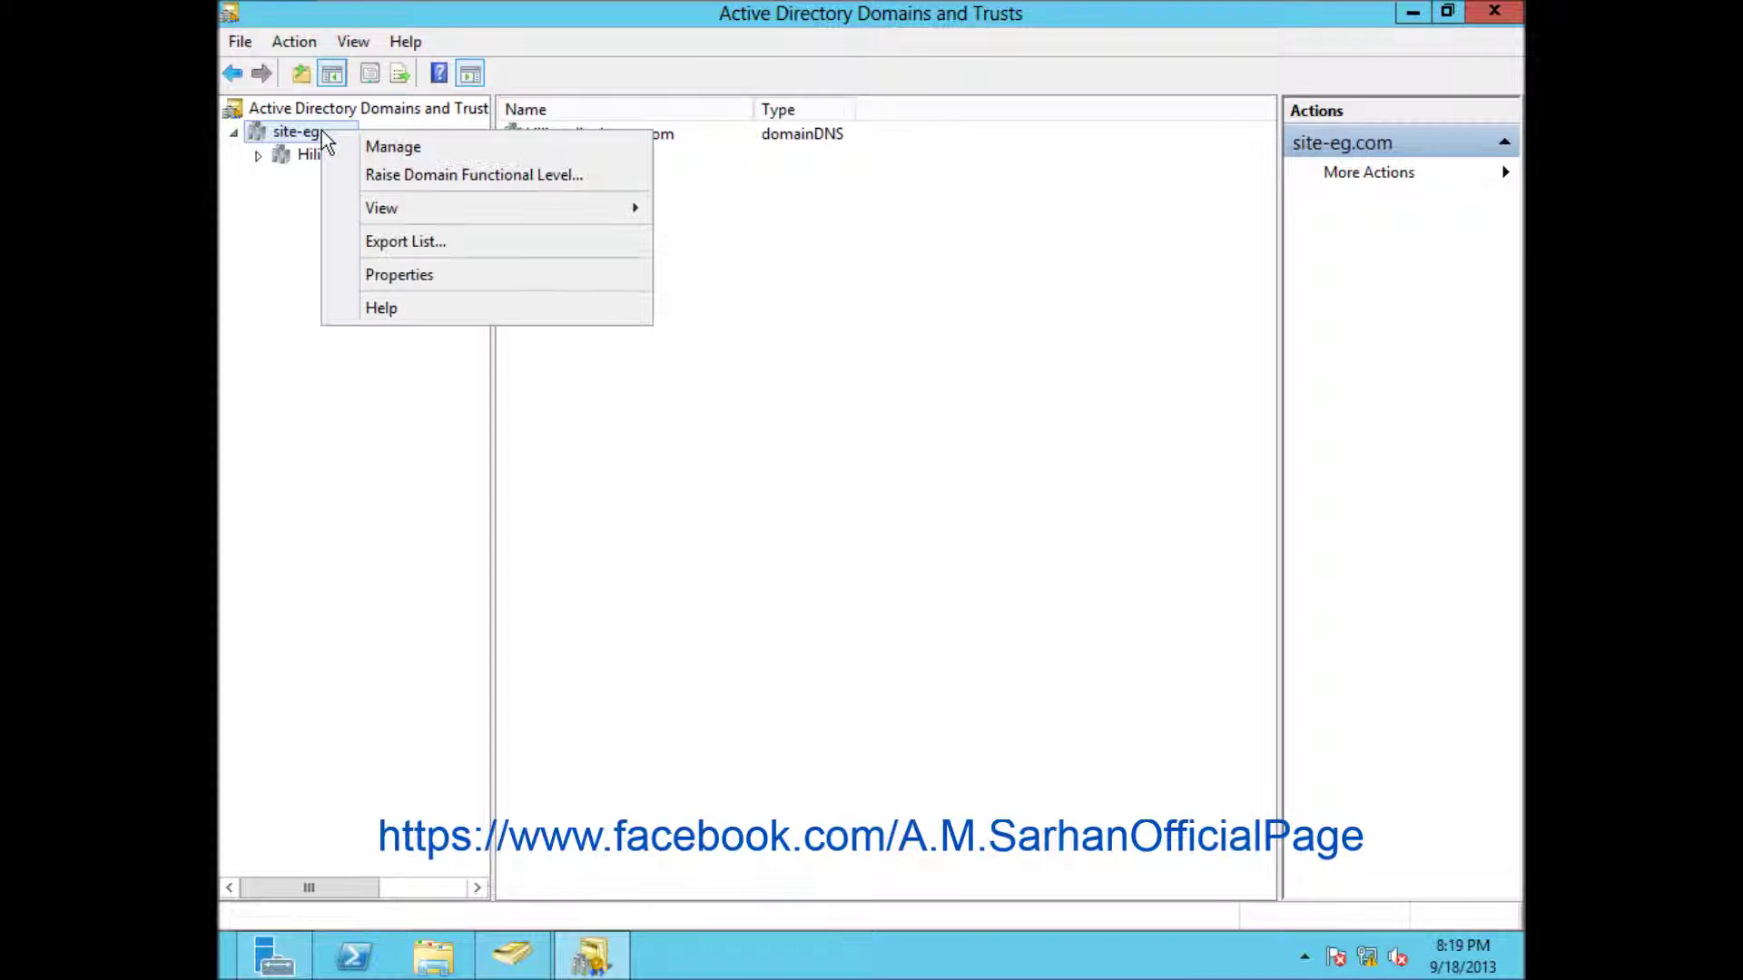
{"action": "left_click", "coordinate": [394, 275]}
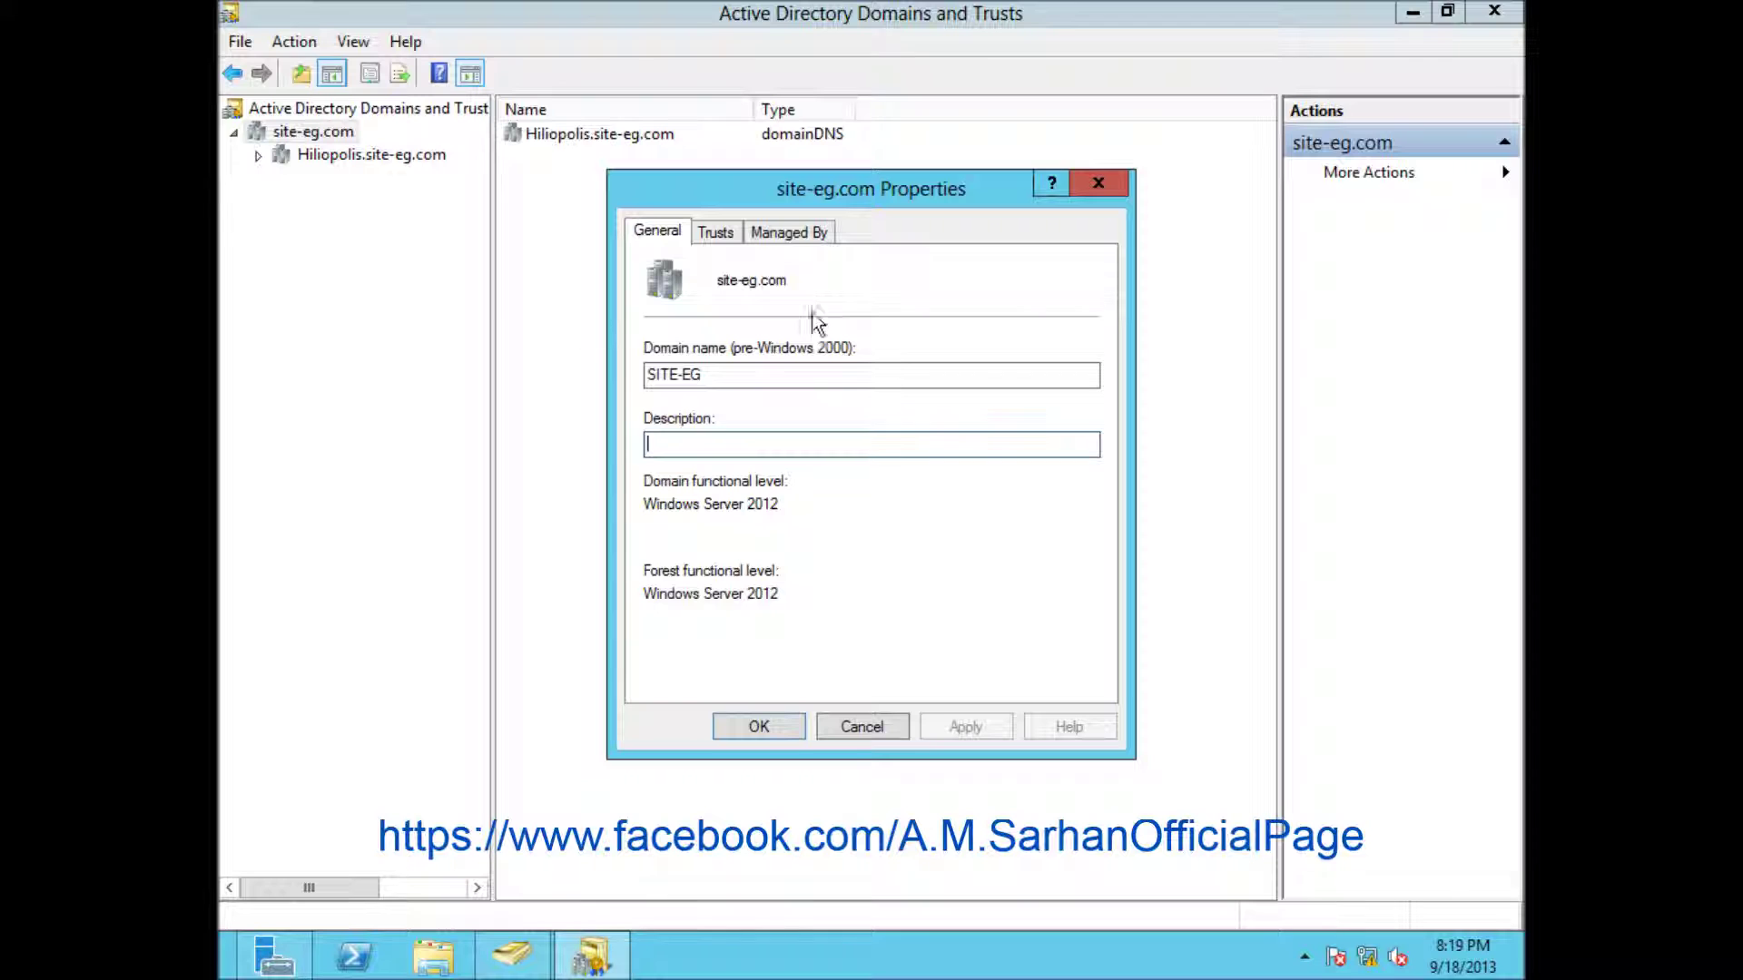
{"action": "left_click", "coordinate": [725, 233]}
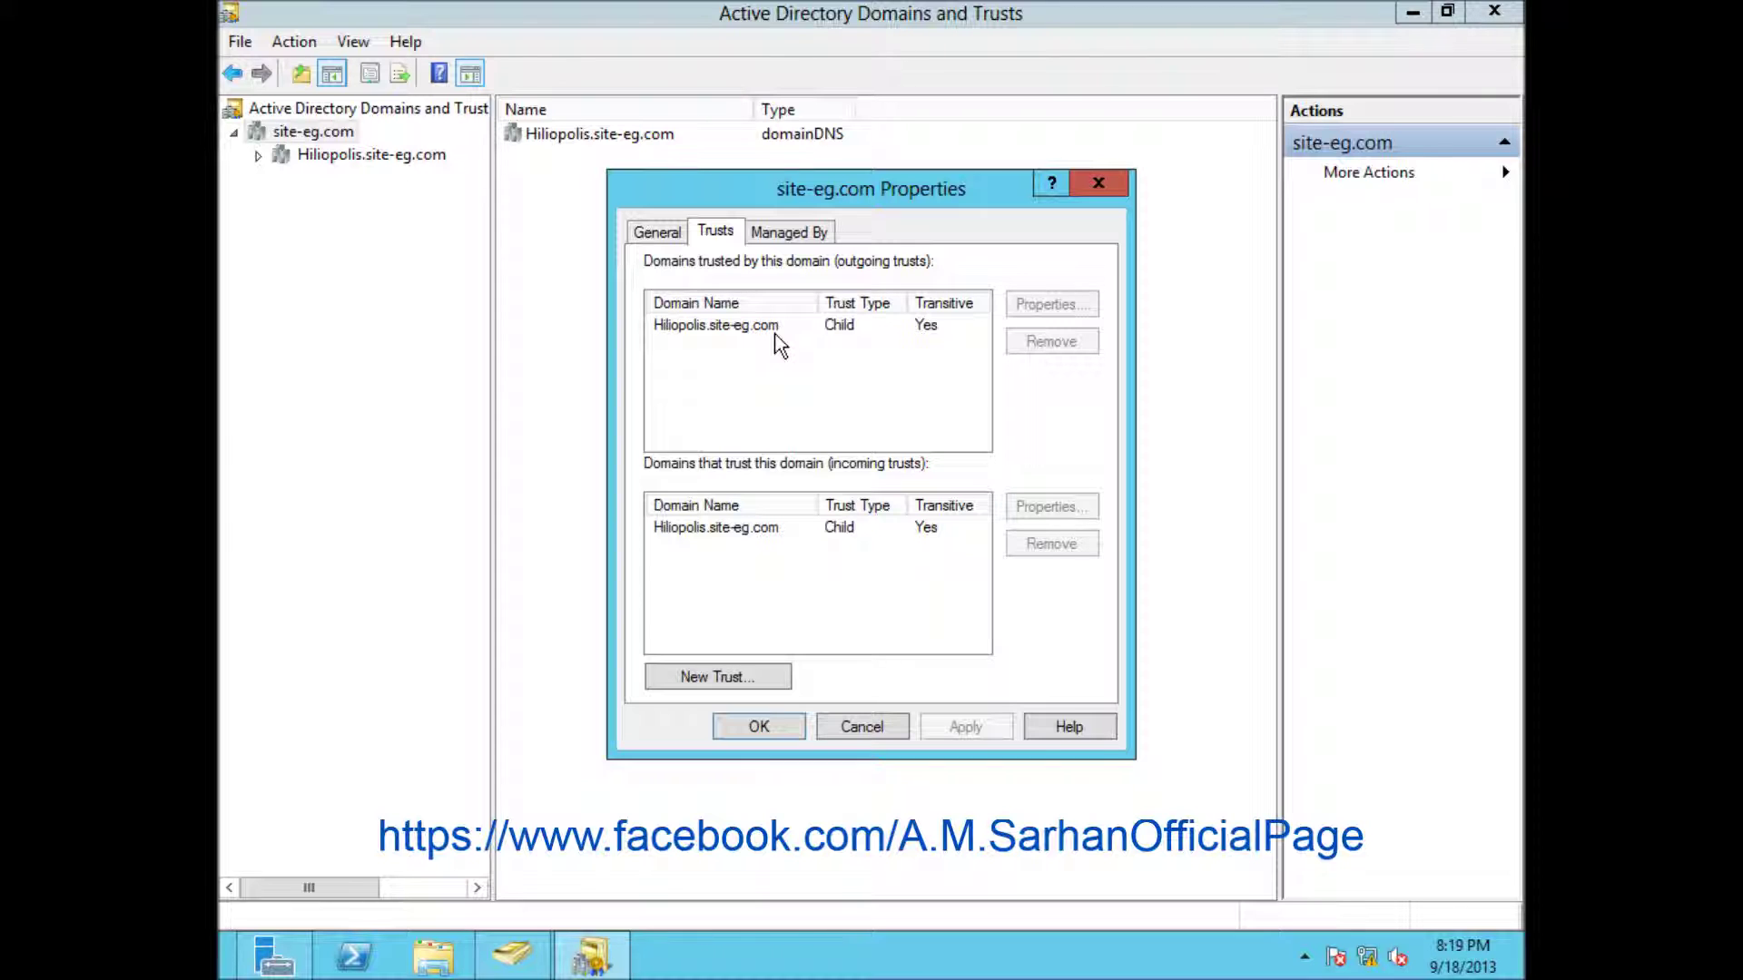
{"action": "key", "text": "Escape"}
{"action": "mouse_move", "coordinate": [272, 953]}
{"action": "left_click", "coordinate": [287, 831]}
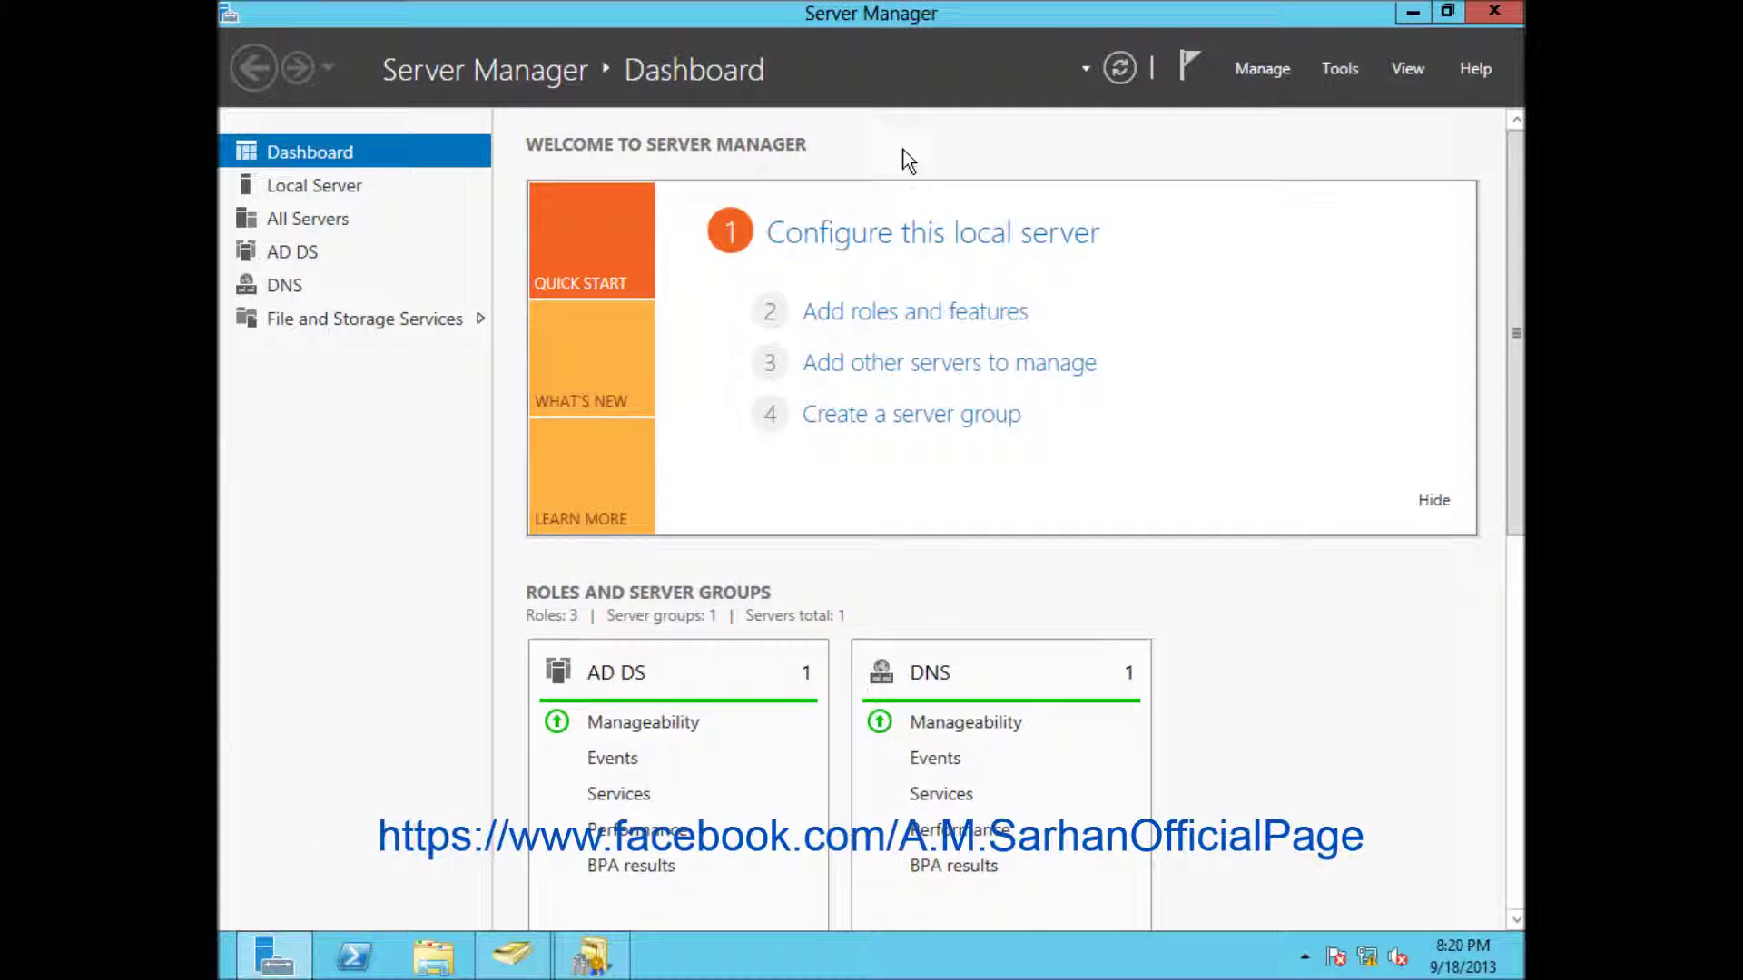
In DNS Manager, expand the site-eg.com zone to the Hiliopolis subdomain with its 192.168.1.201 host record.
{"action": "left_click", "coordinate": [1340, 69]}
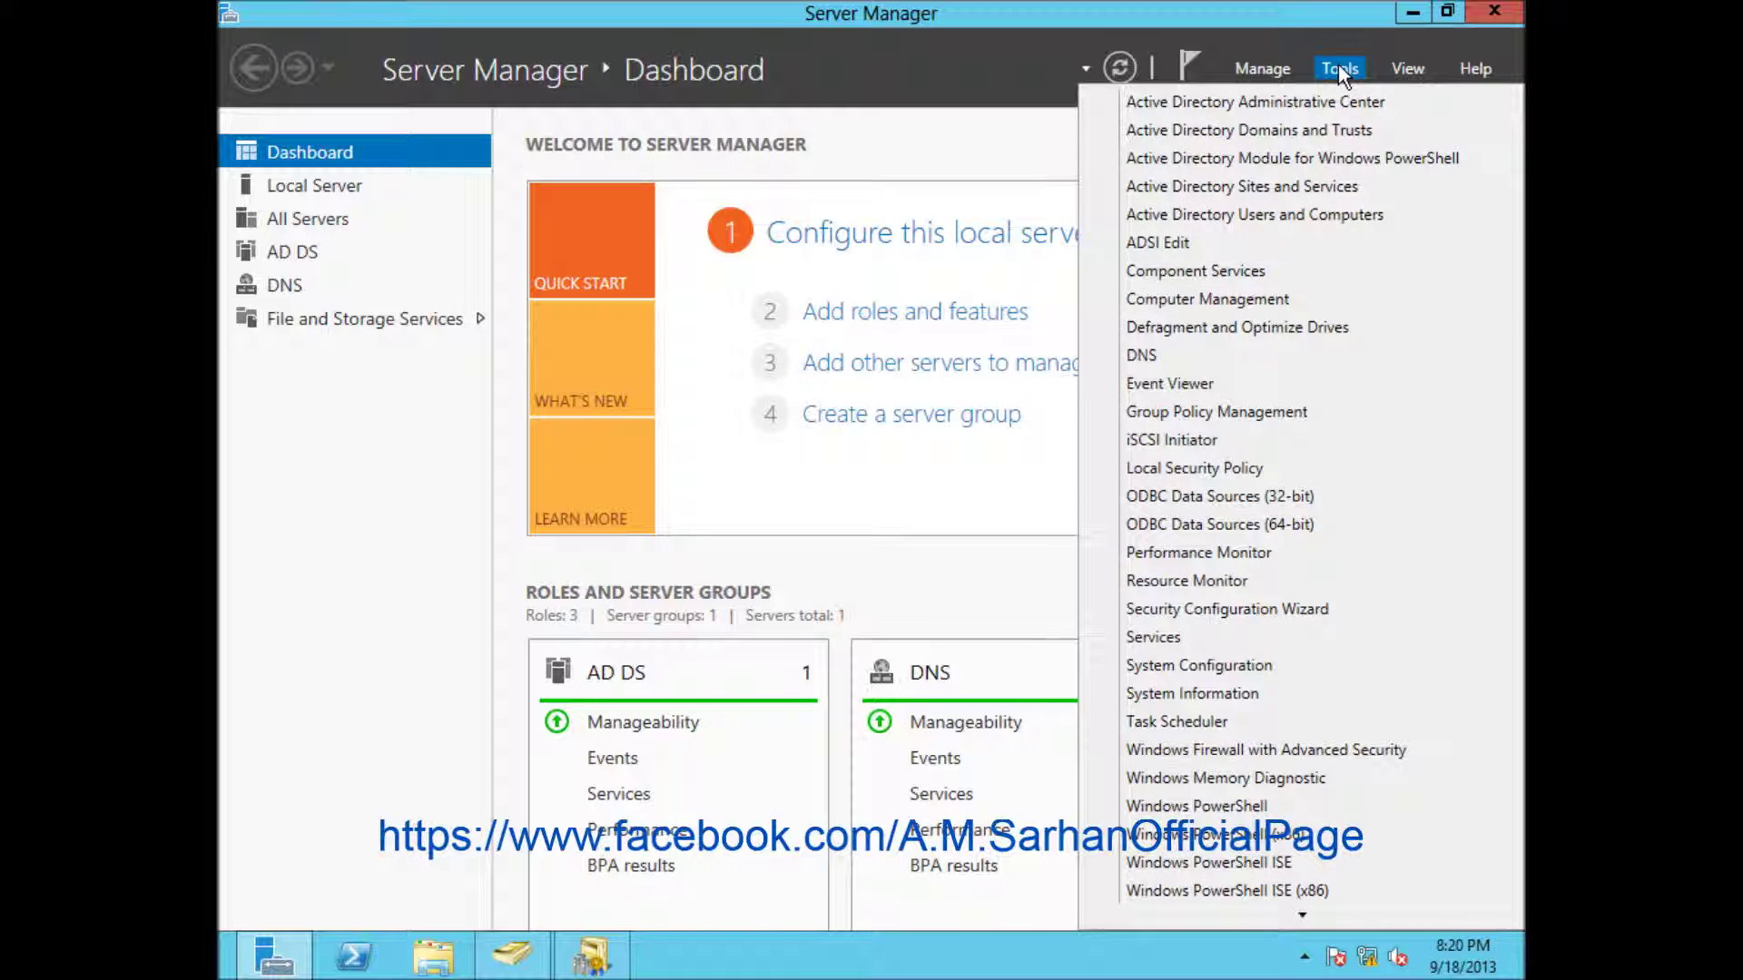
{"action": "left_click", "coordinate": [1180, 355]}
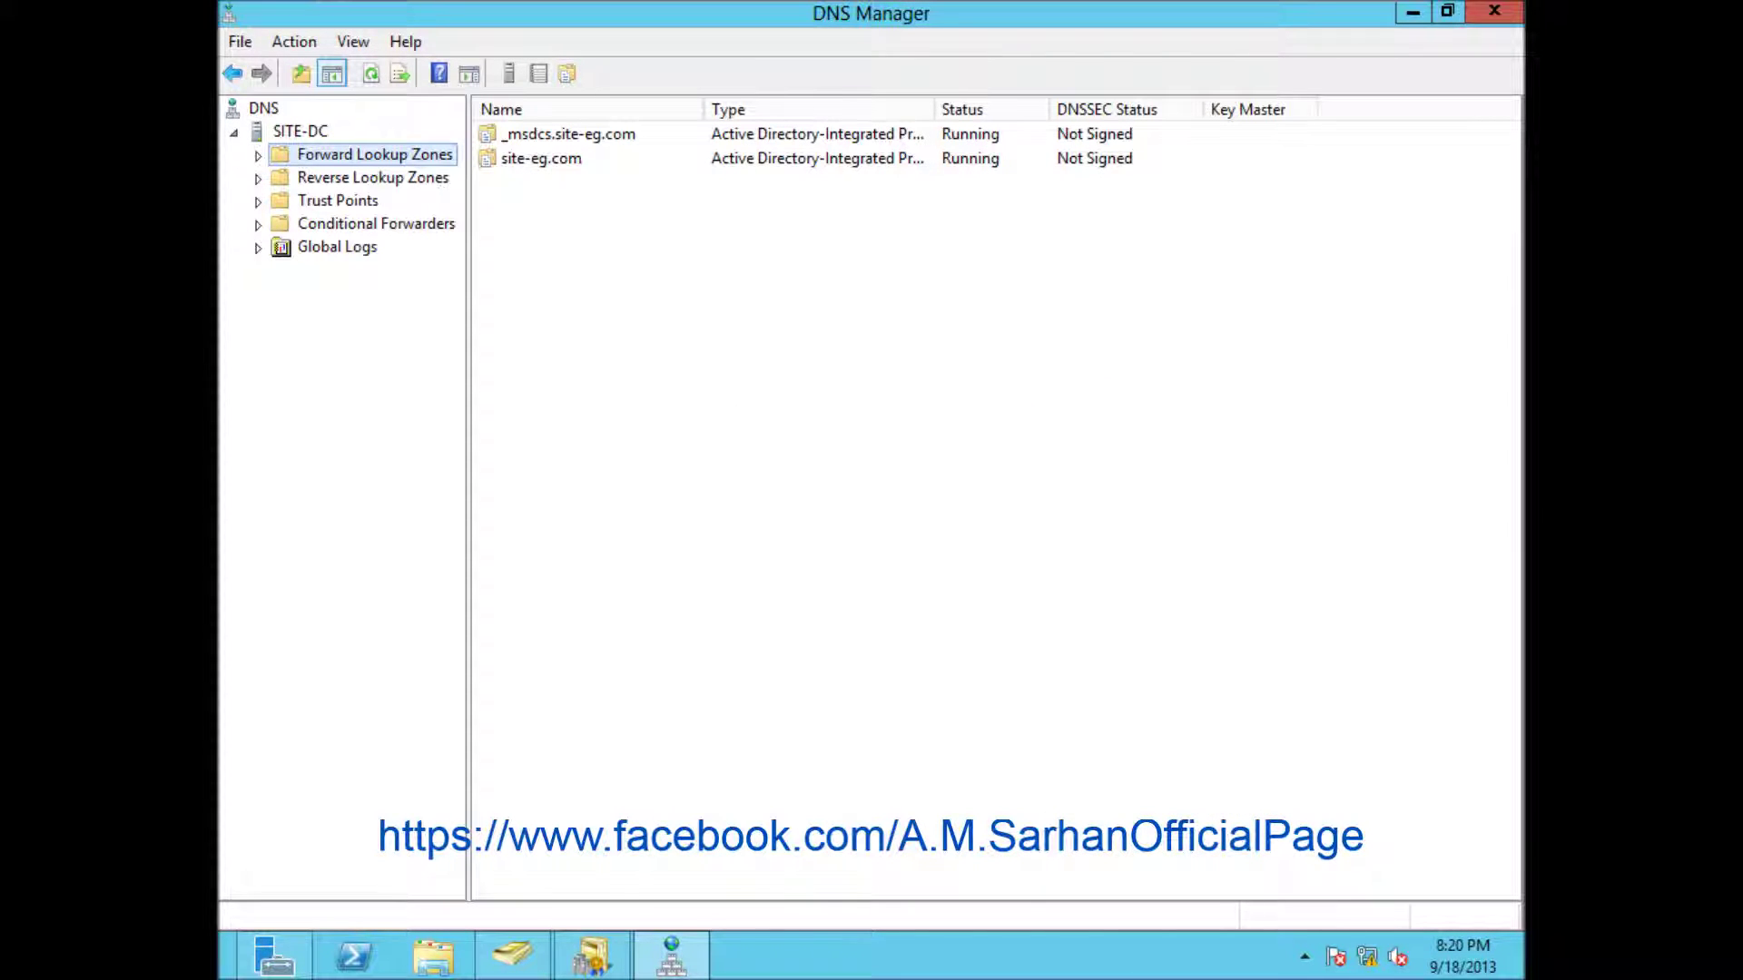
{"action": "left_click", "coordinate": [258, 157]}
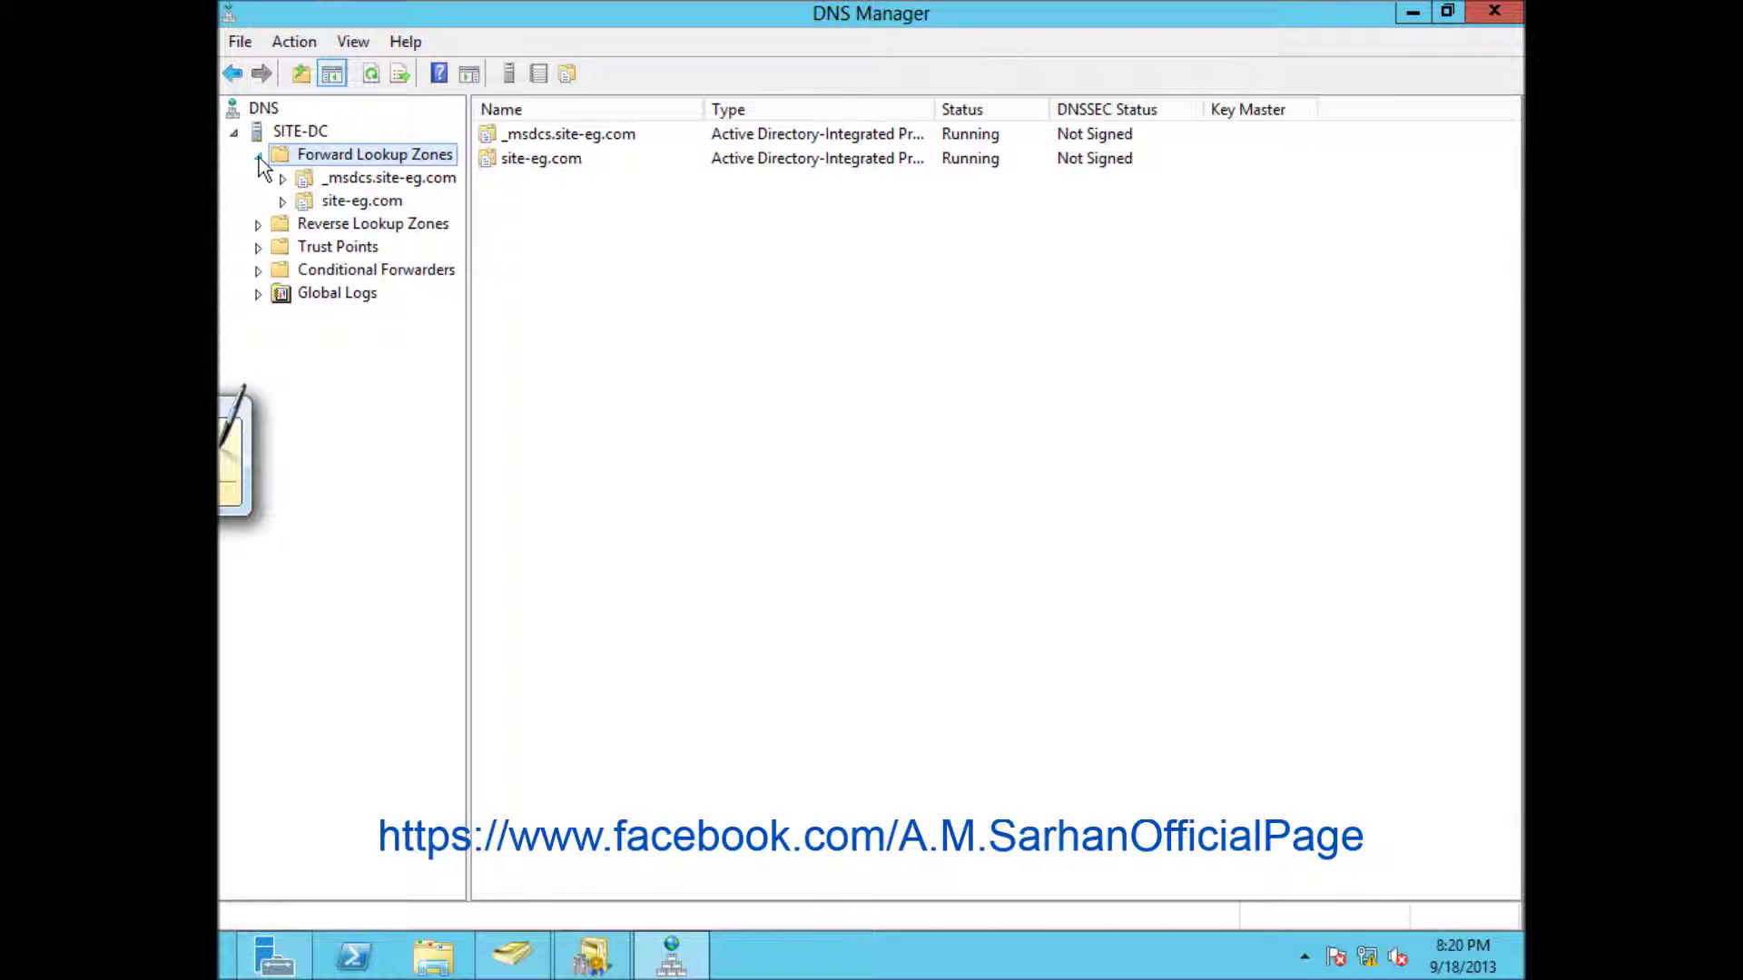
{"action": "double_click", "coordinate": [299, 201]}
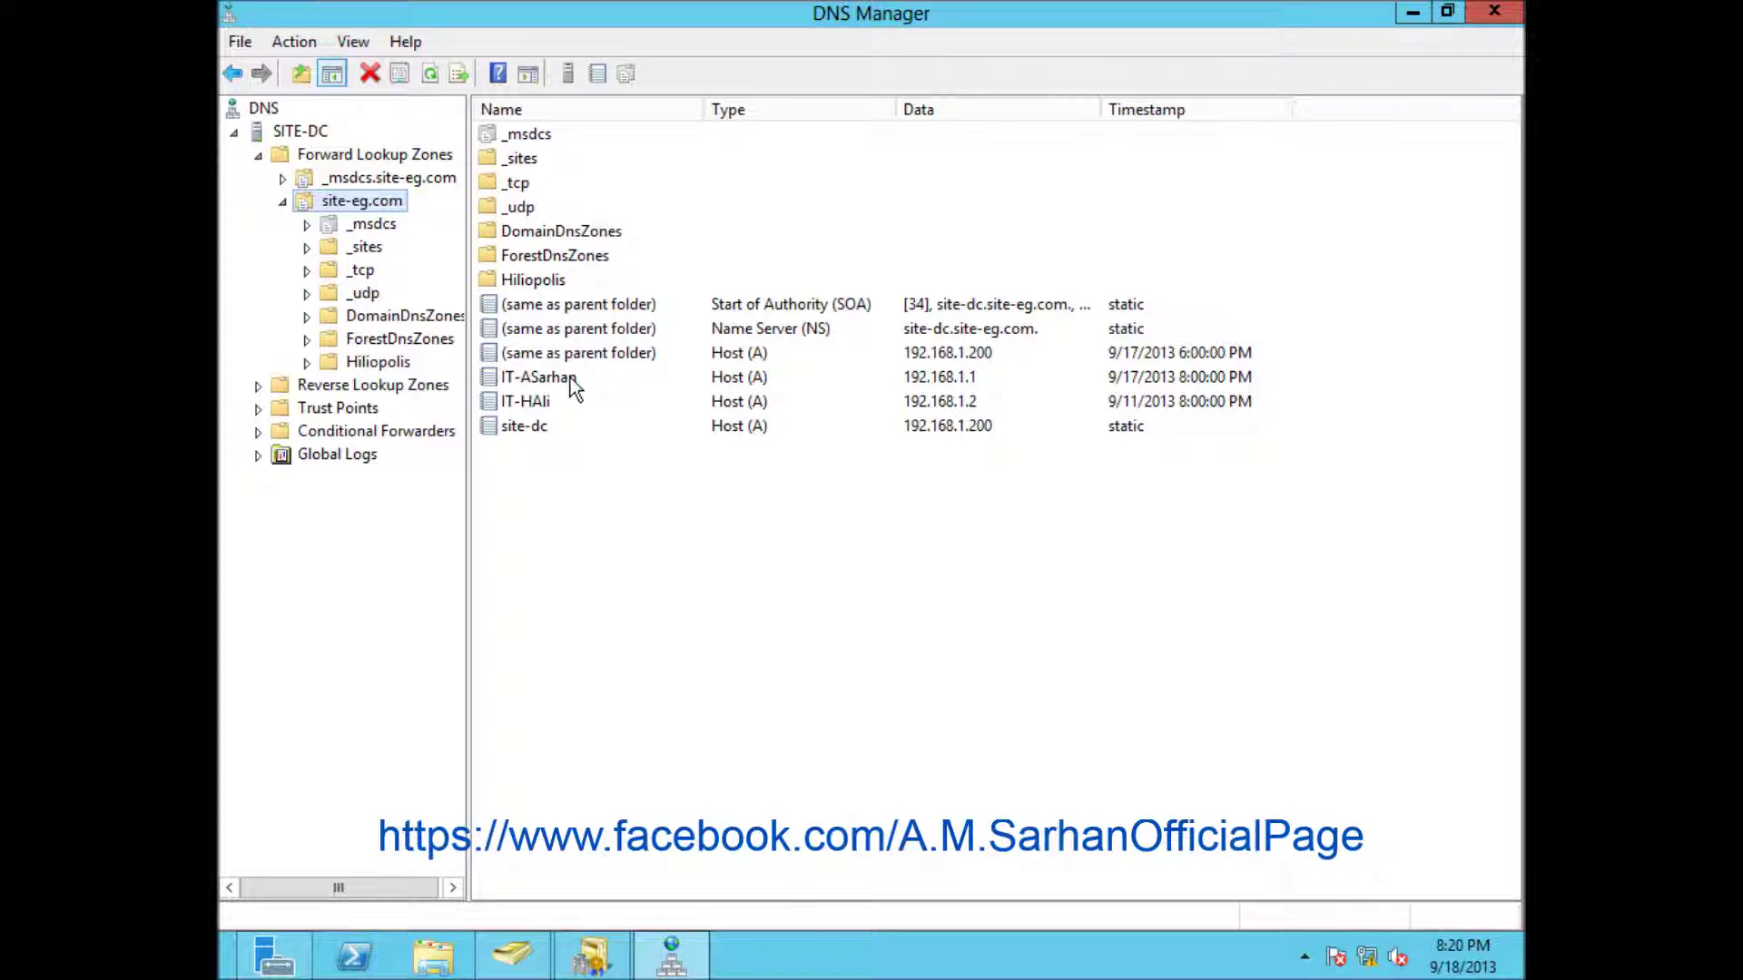
{"action": "left_click", "coordinate": [370, 363]}
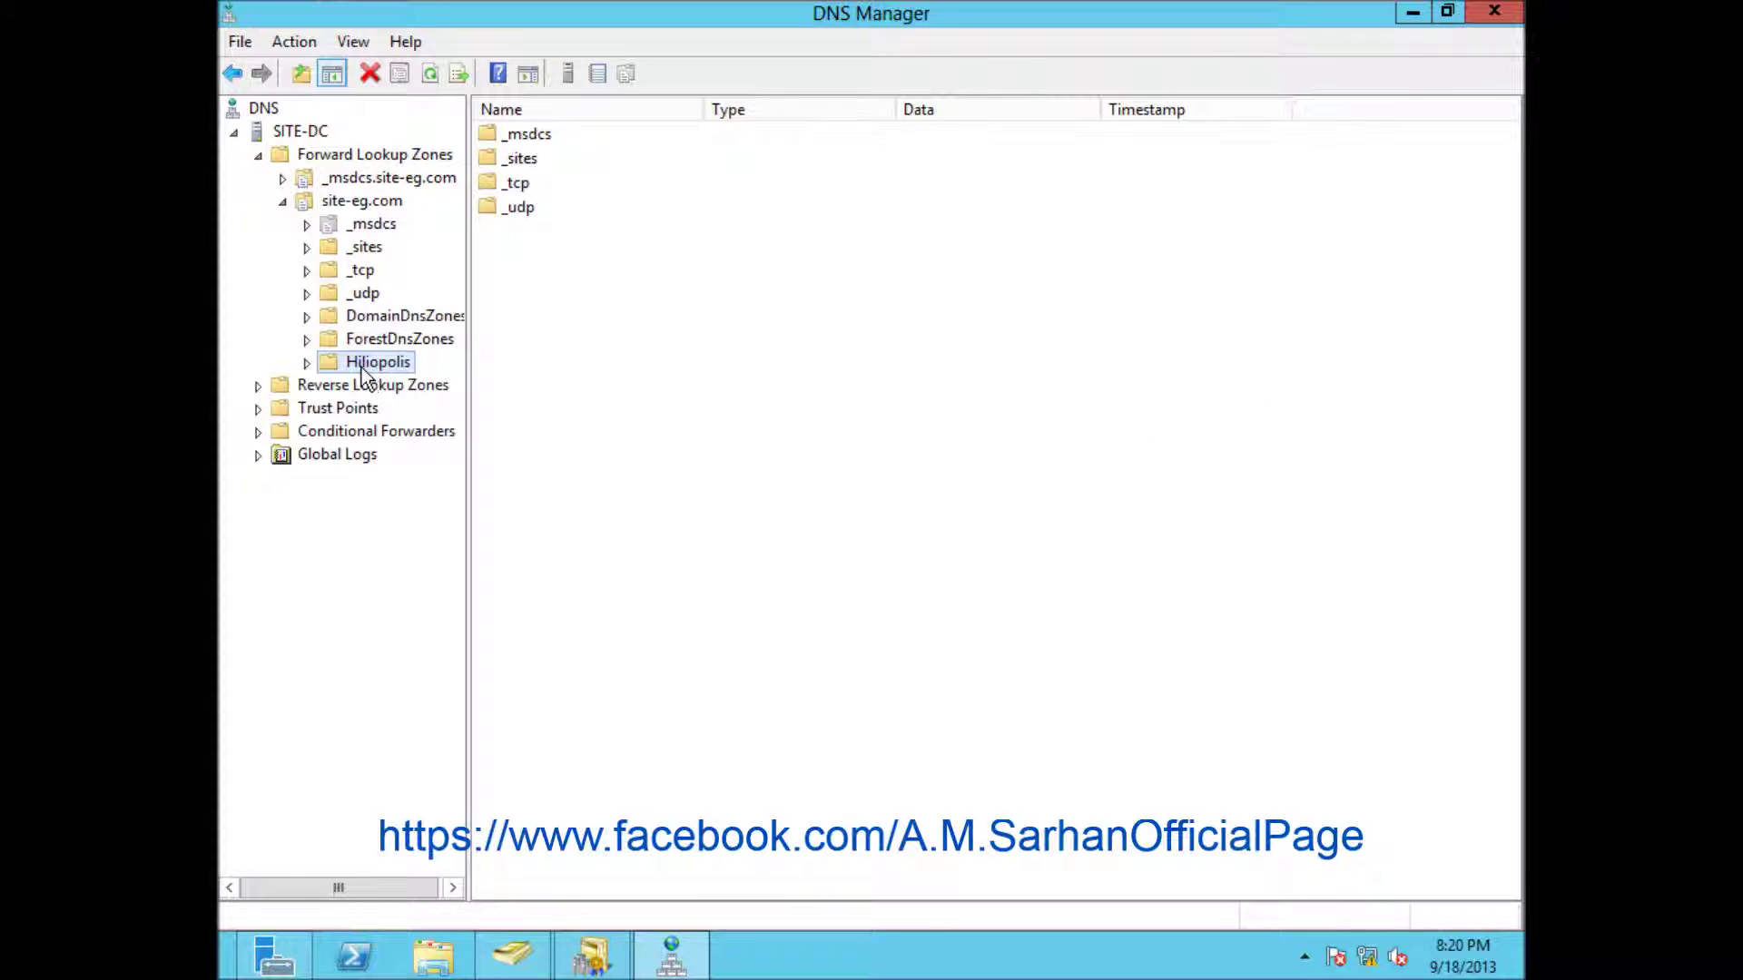
{"action": "left_click", "coordinate": [307, 363]}
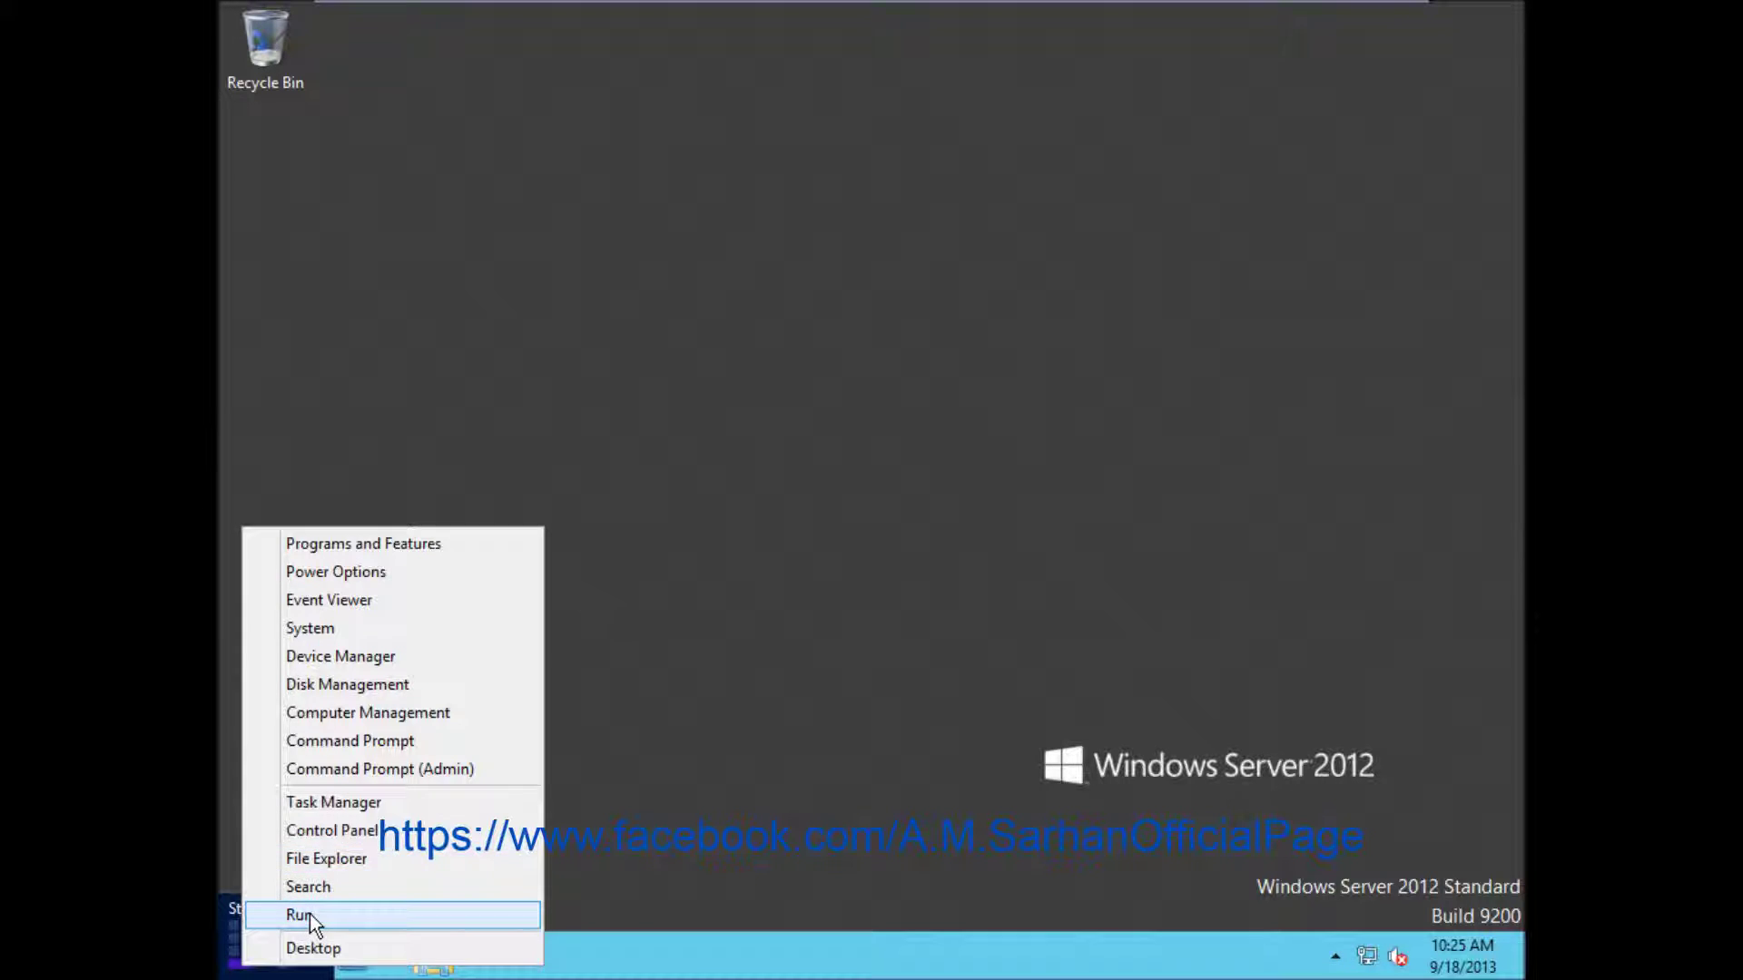
In a Command Prompt, run cd\ and ipconfig /registerdns to re-register DNS records for all adapters.
{"action": "left_click", "coordinate": [308, 917]}
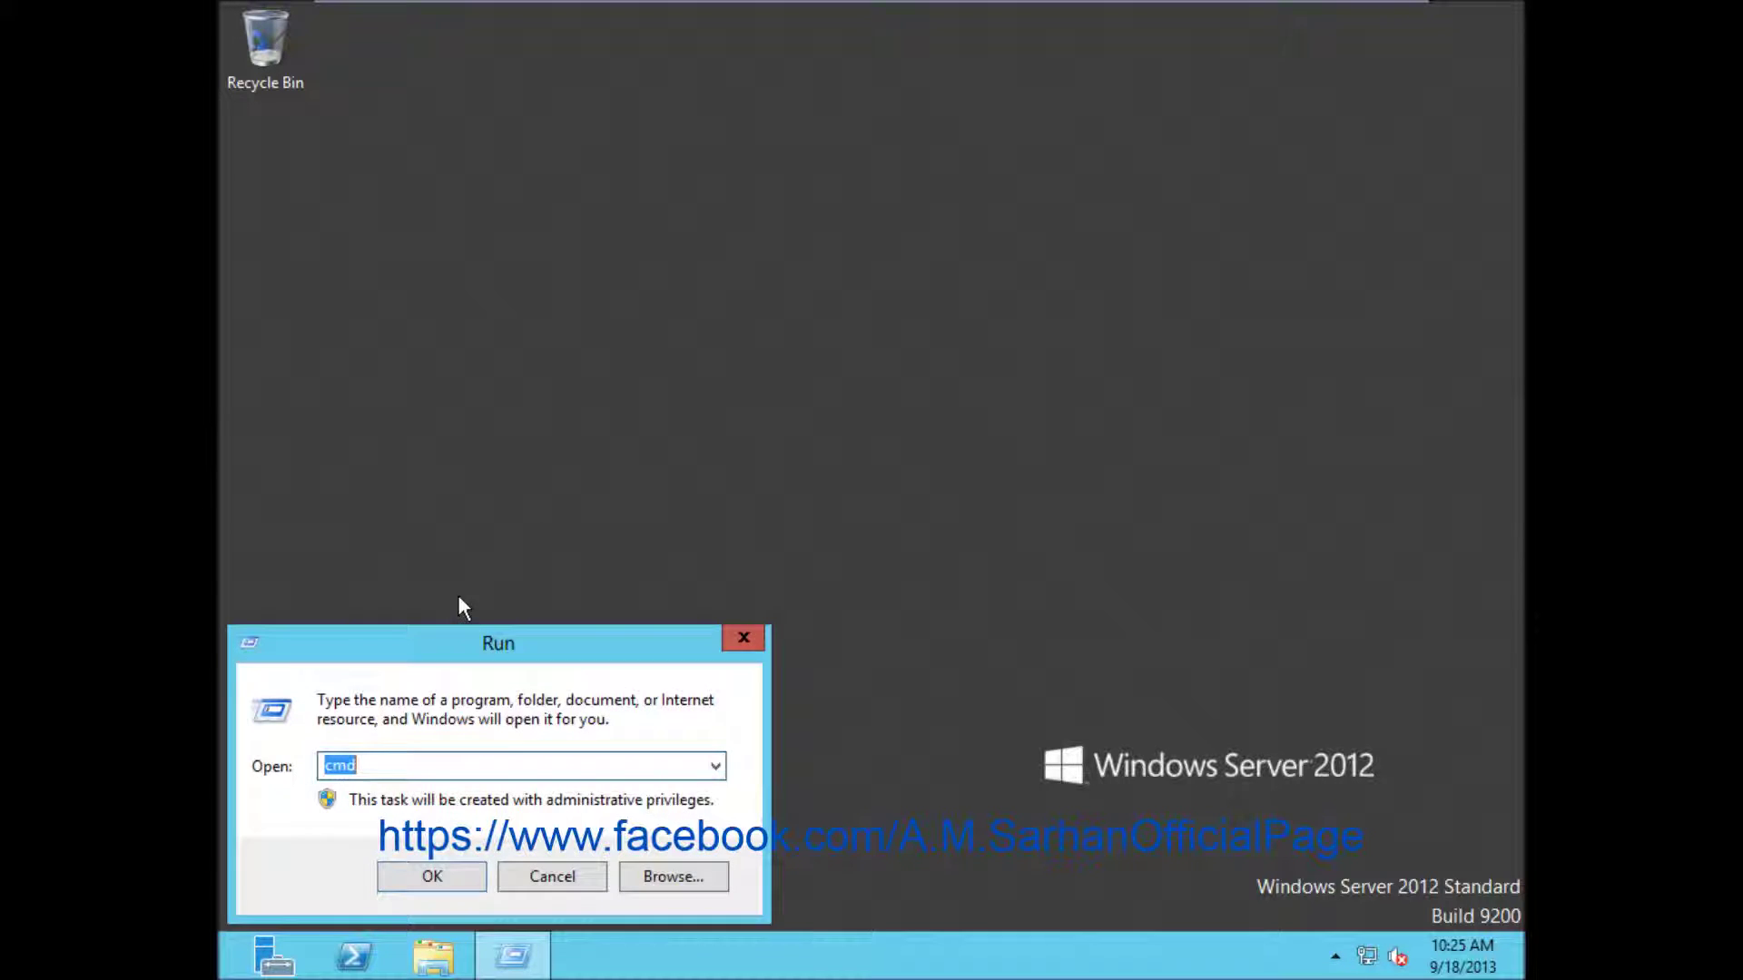
{"action": "left_click", "coordinate": [432, 876]}
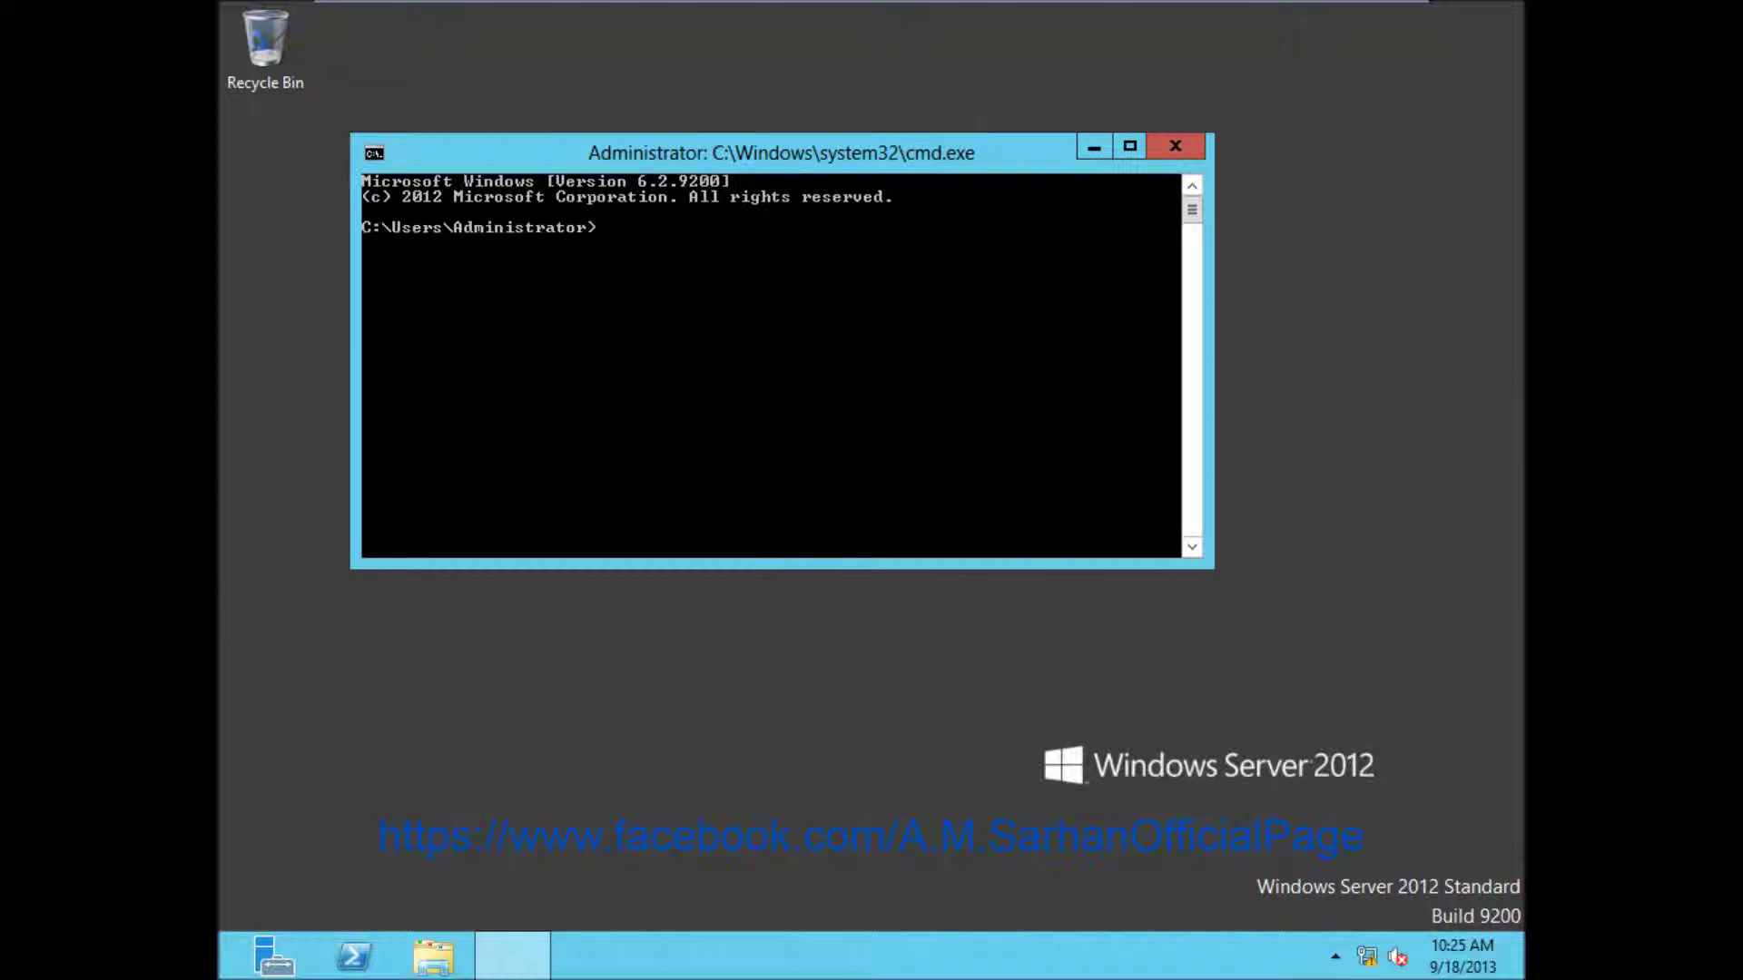
{"action": "type", "text": "cd\\"}
{"action": "key", "text": "Return"}
{"action": "type", "text": "ipcon"}
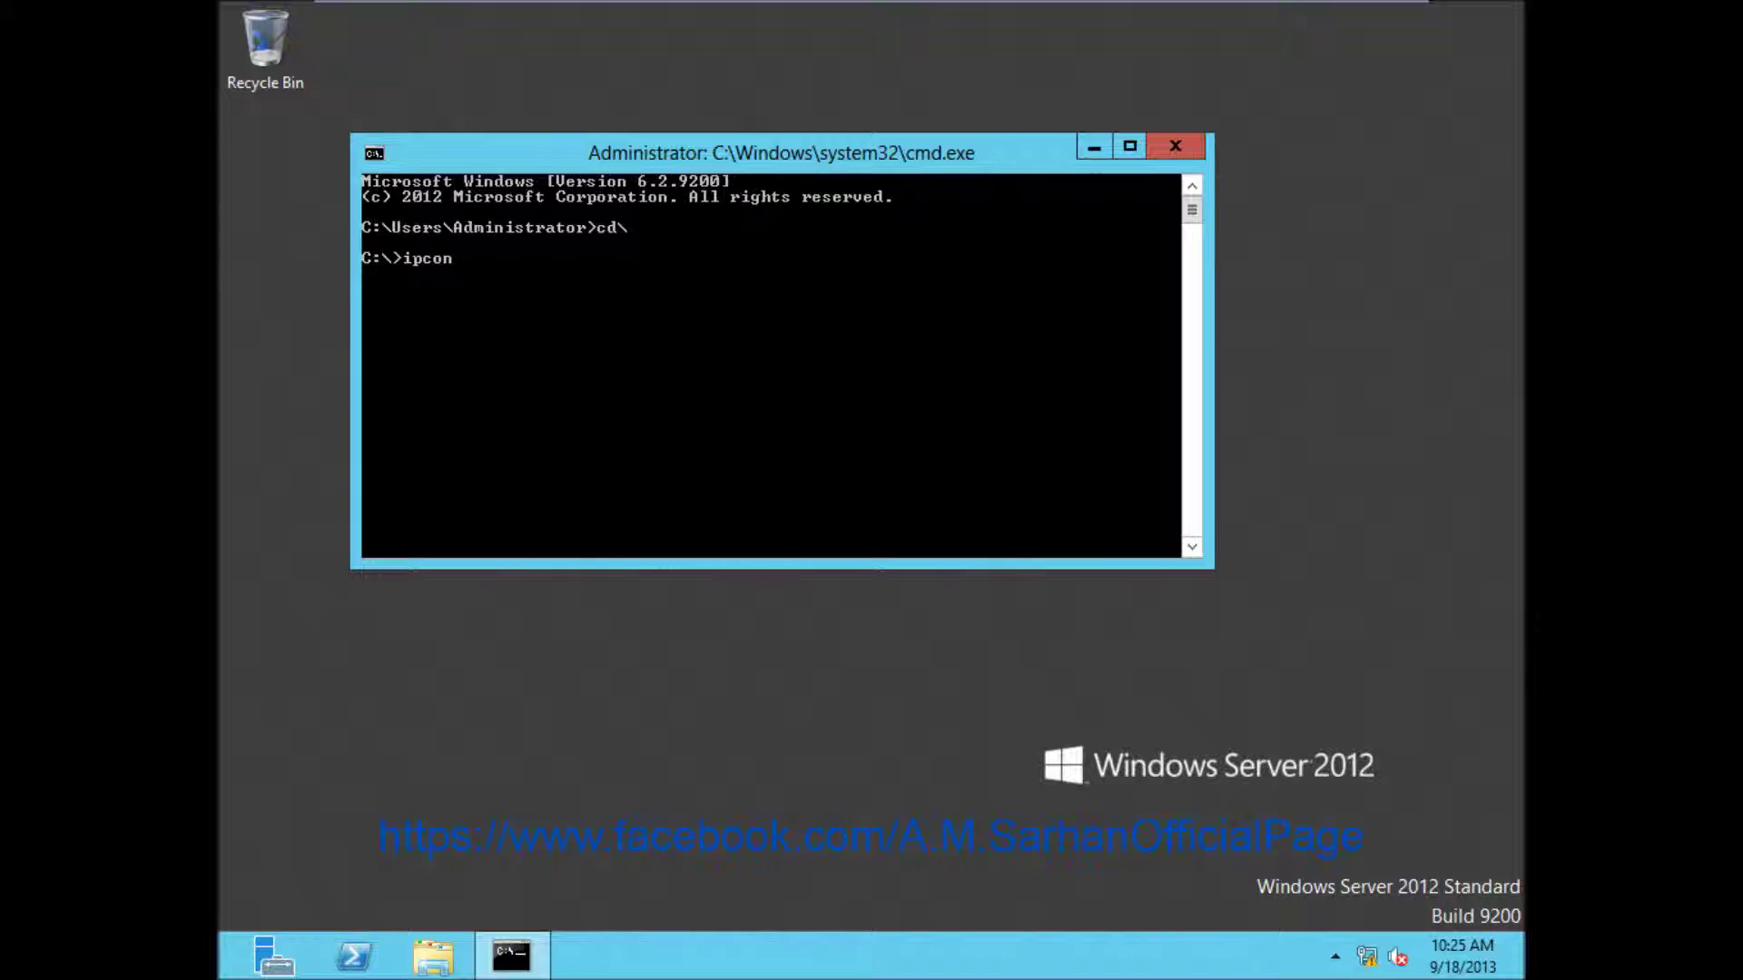
{"action": "type", "text": "fig /registerdns"}
{"action": "key", "text": "Return"}
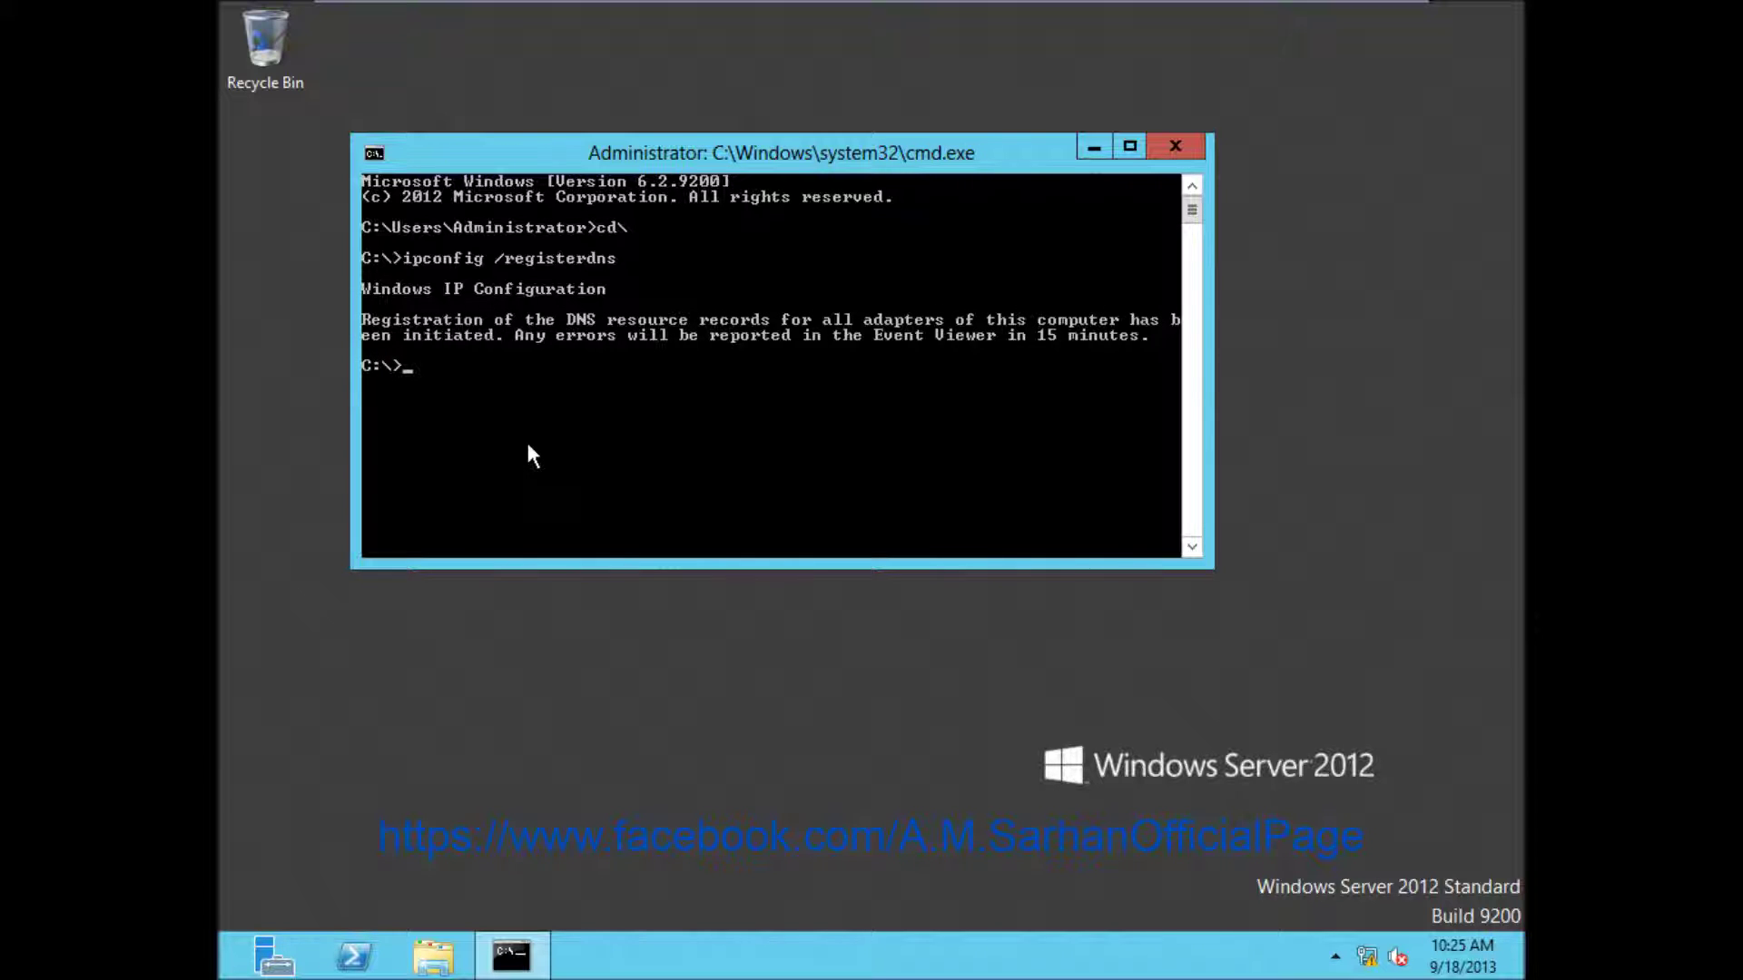
Launch Server Manager from the taskbar.
{"action": "mouse_move", "coordinate": [222, 975]}
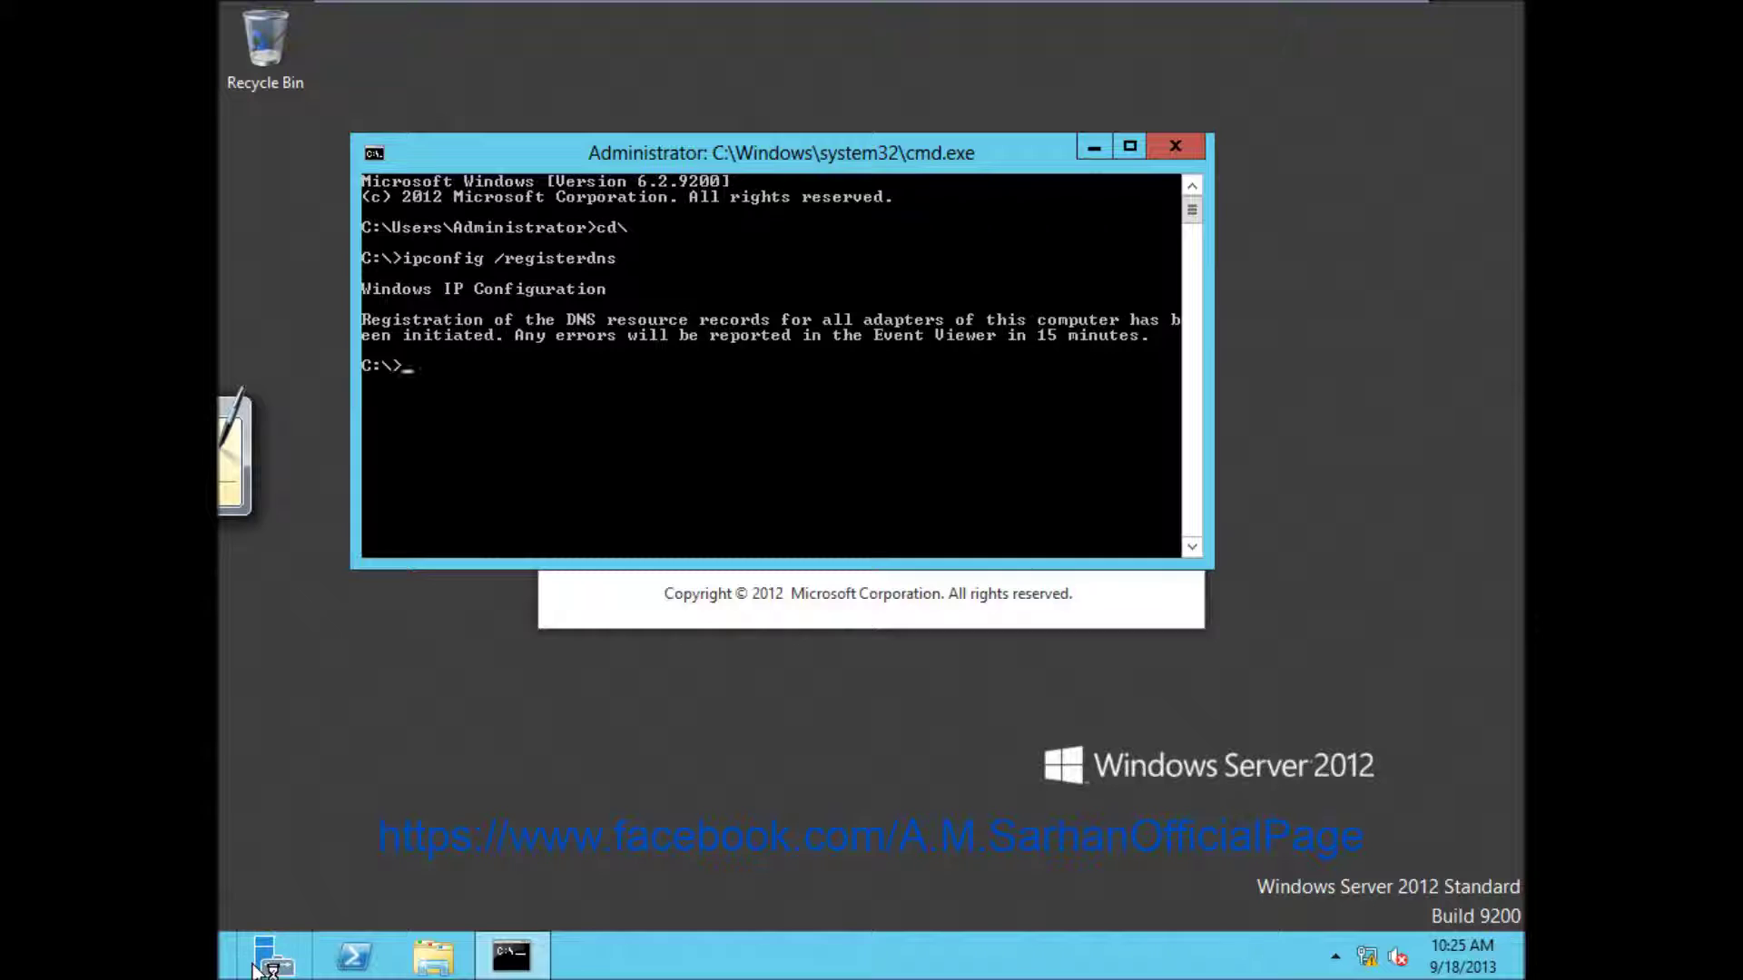
{"action": "left_click", "coordinate": [256, 952]}
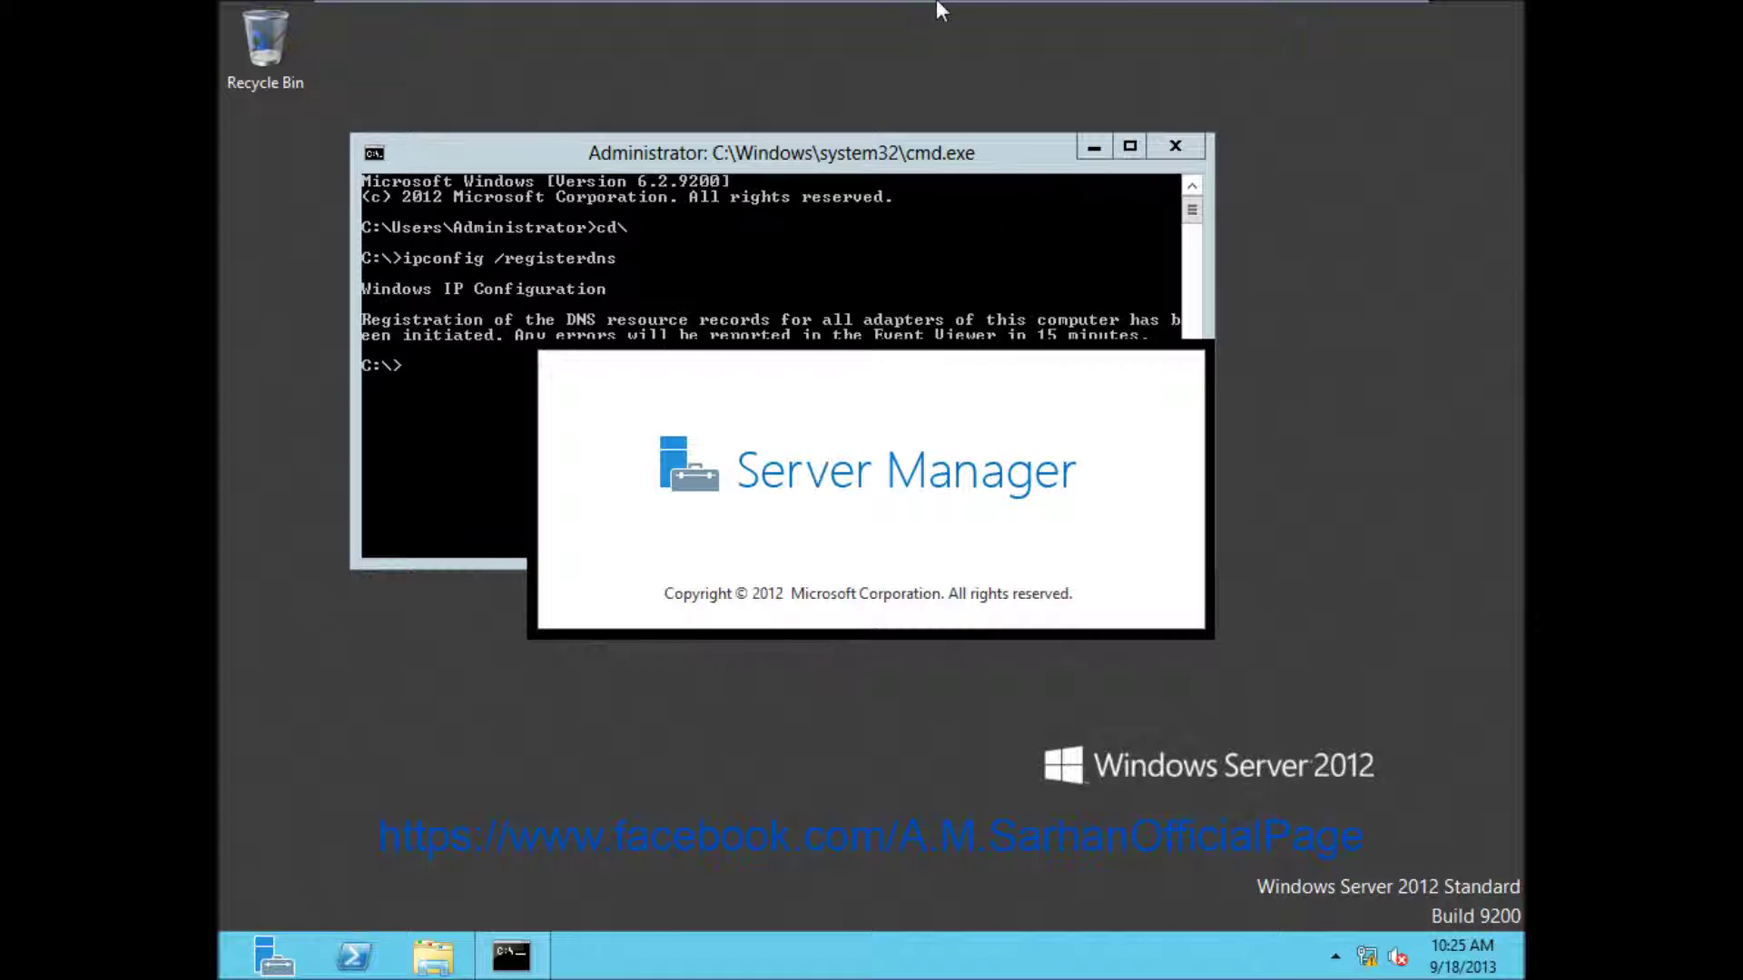
{"action": "mouse_move", "coordinate": [944, 7]}
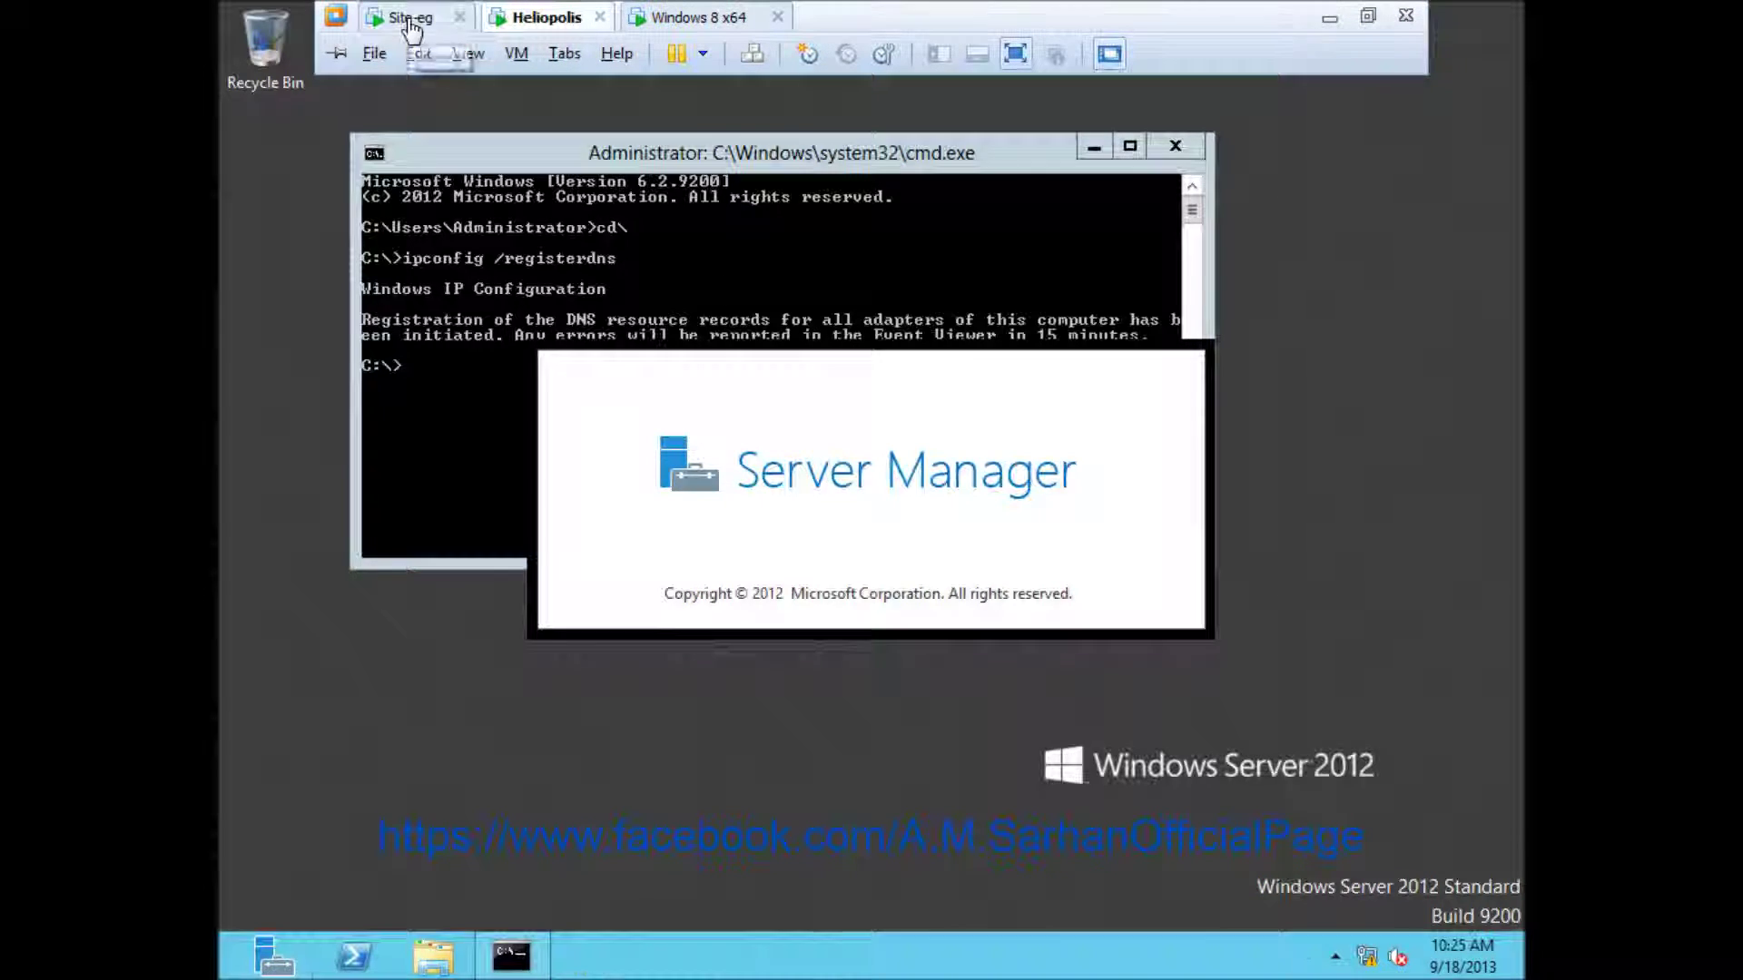
On the Site-eg VM, select the new DC2 Host (A) record at 192.168.1.201 under Hiliopolis.
{"action": "left_click", "coordinate": [398, 20]}
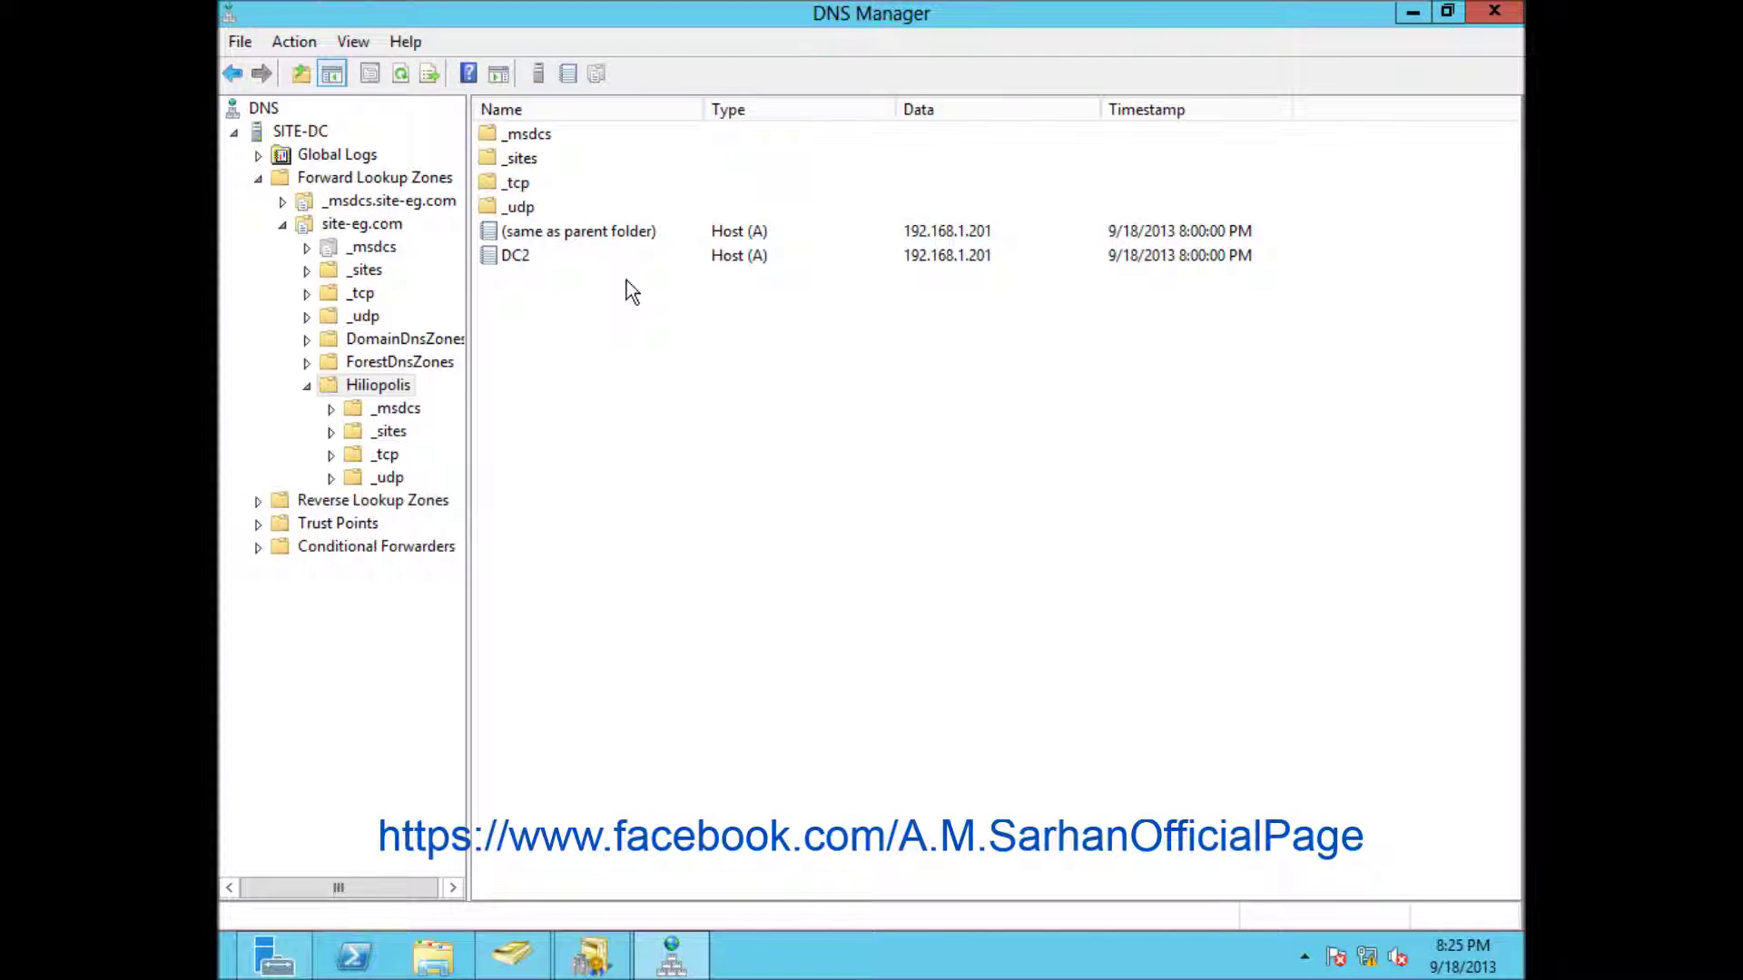
{"action": "left_click", "coordinate": [536, 255]}
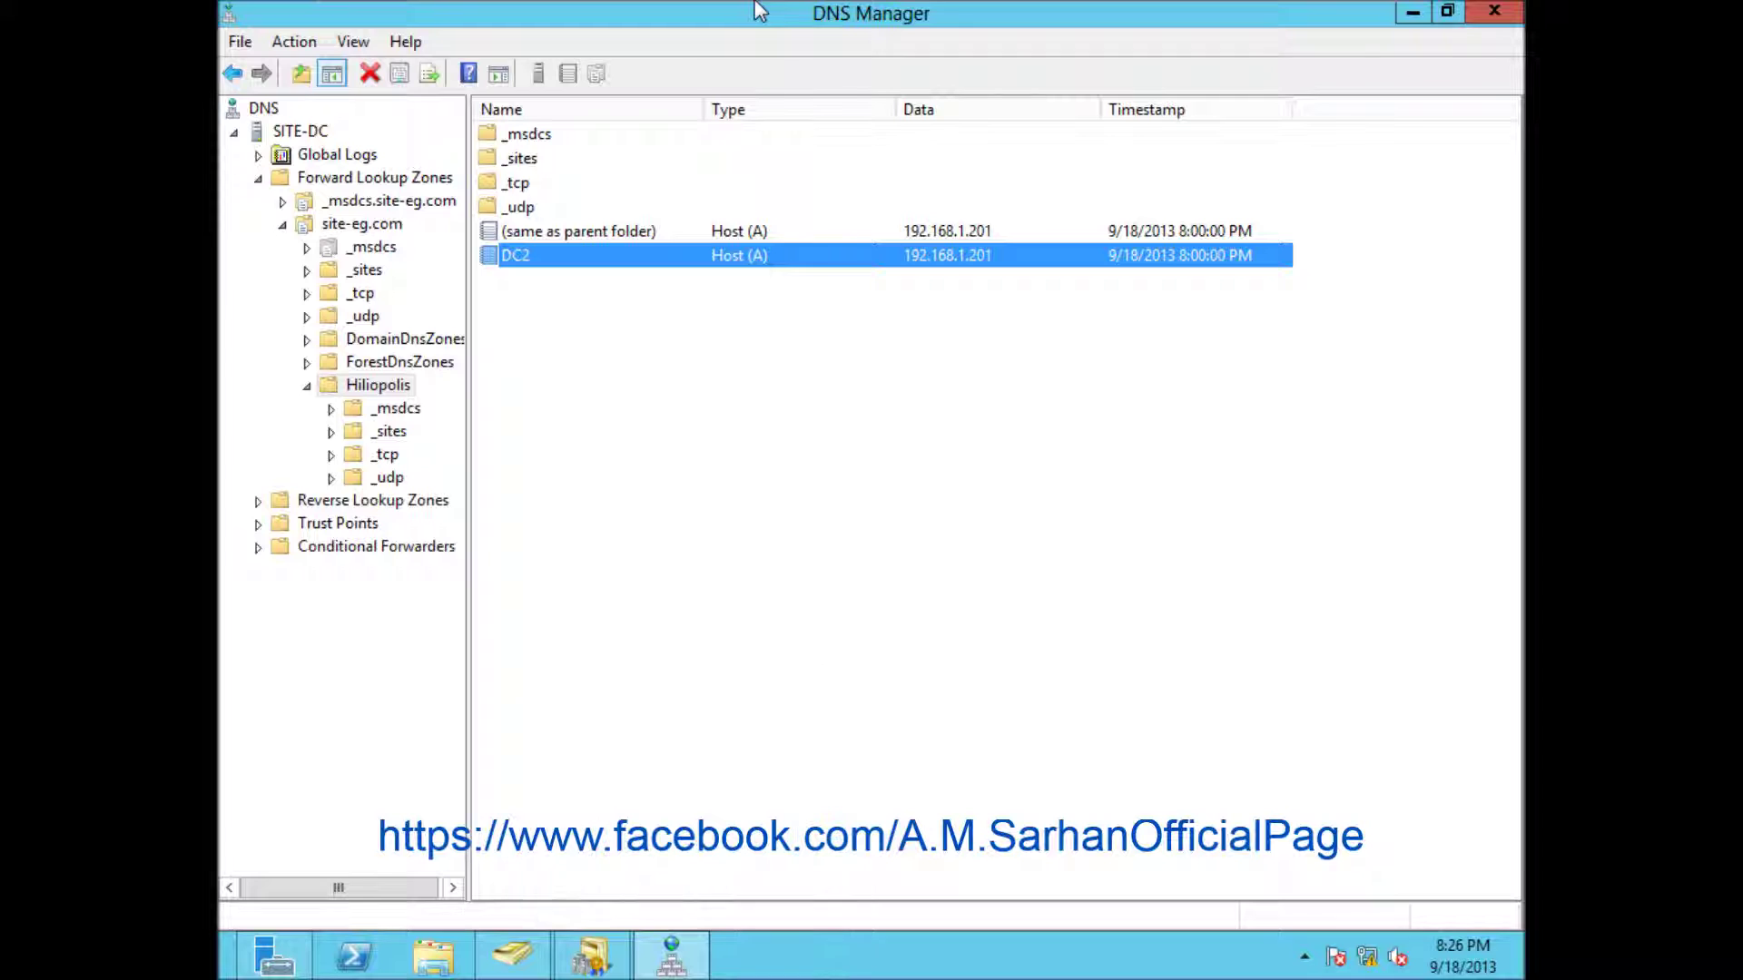
{"action": "mouse_move", "coordinate": [622, 80]}
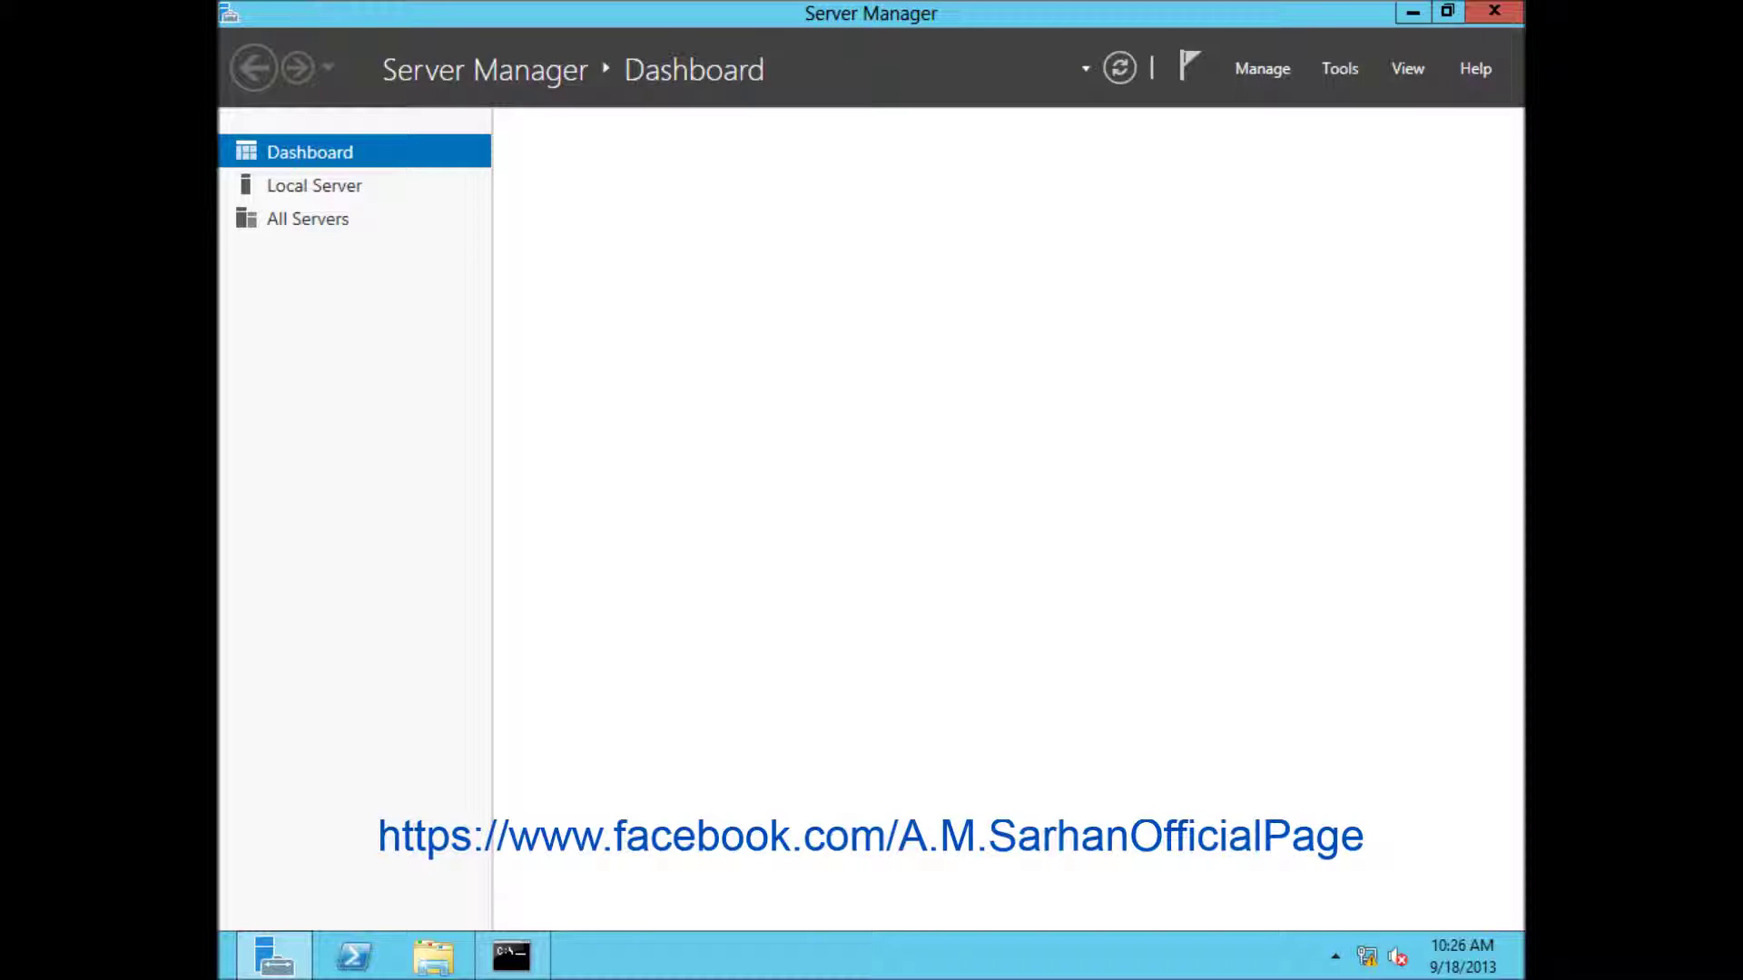
Open the Services console and restart the Netlogon service.
{"action": "left_click", "coordinate": [1342, 65]}
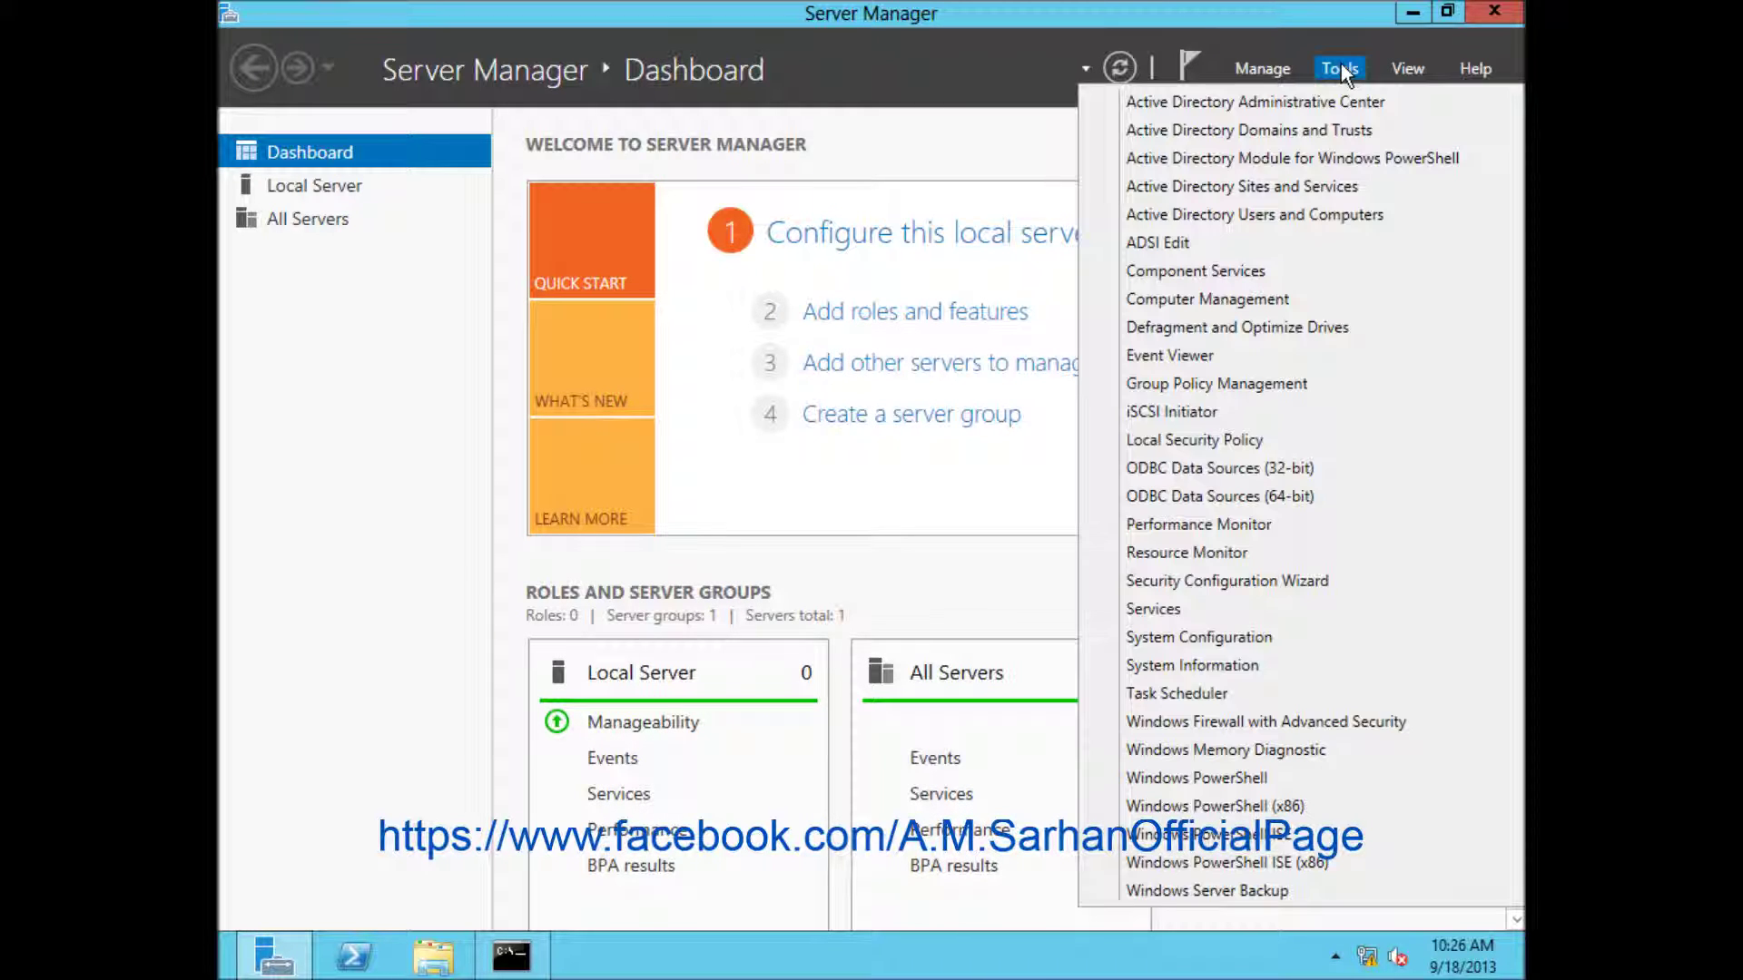
{"action": "left_click", "coordinate": [1209, 610]}
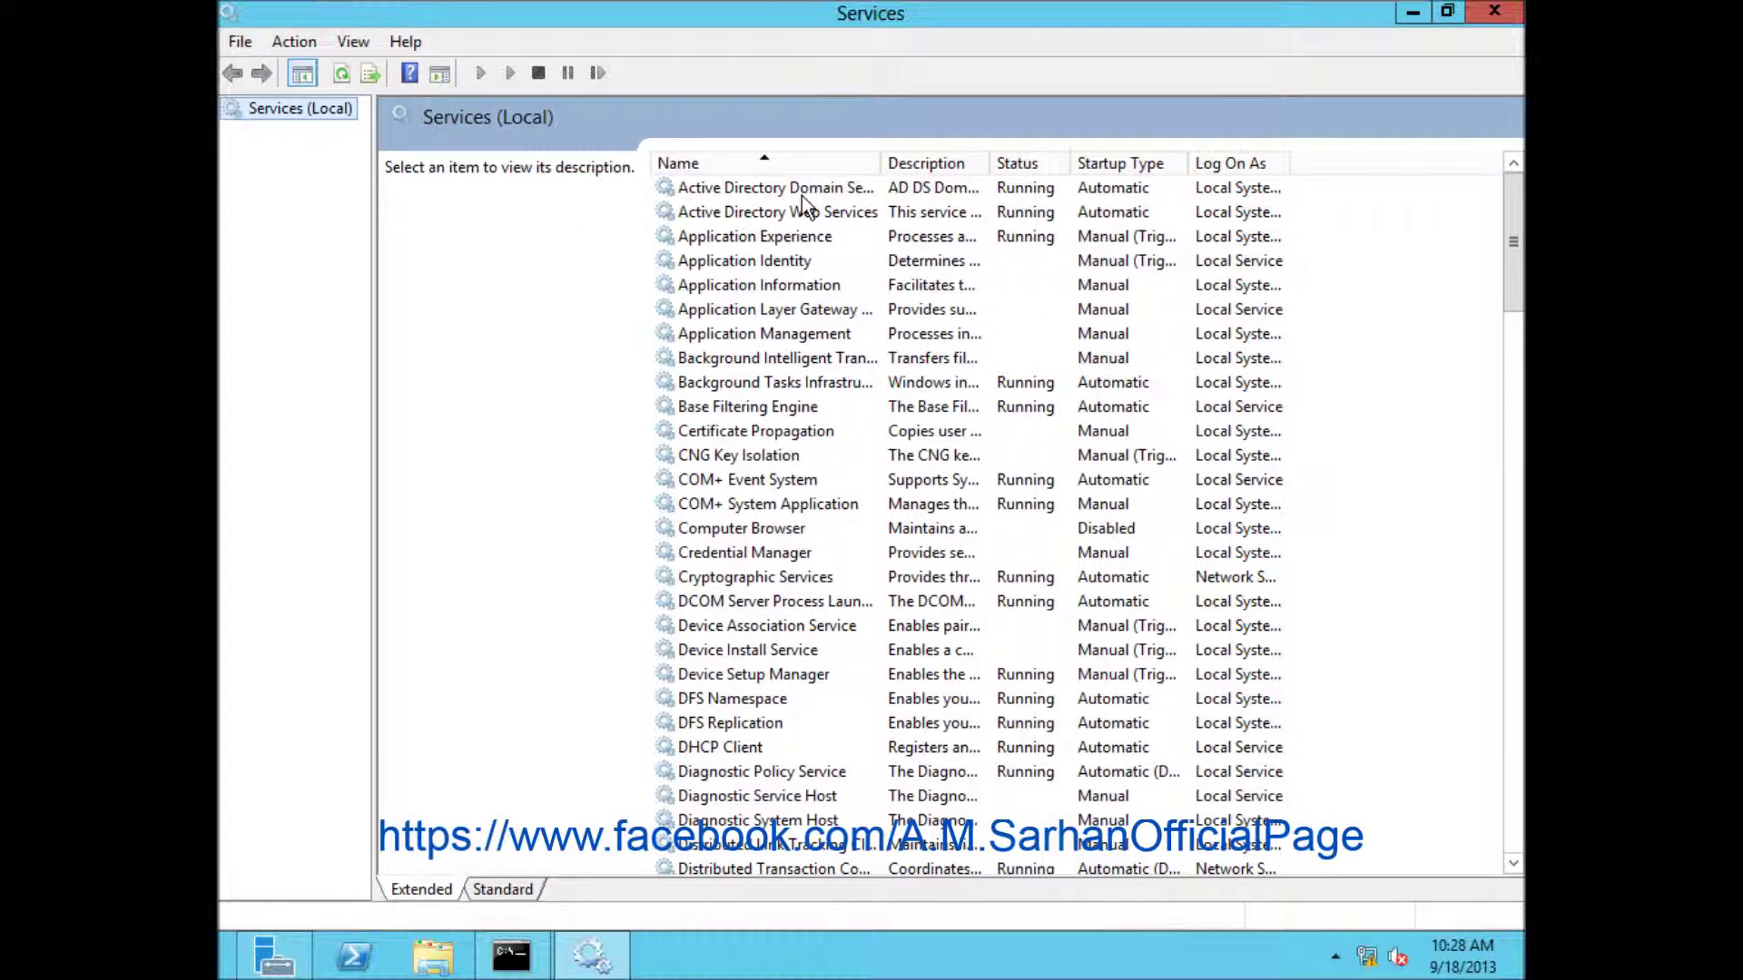
{"action": "left_click", "coordinate": [803, 194]}
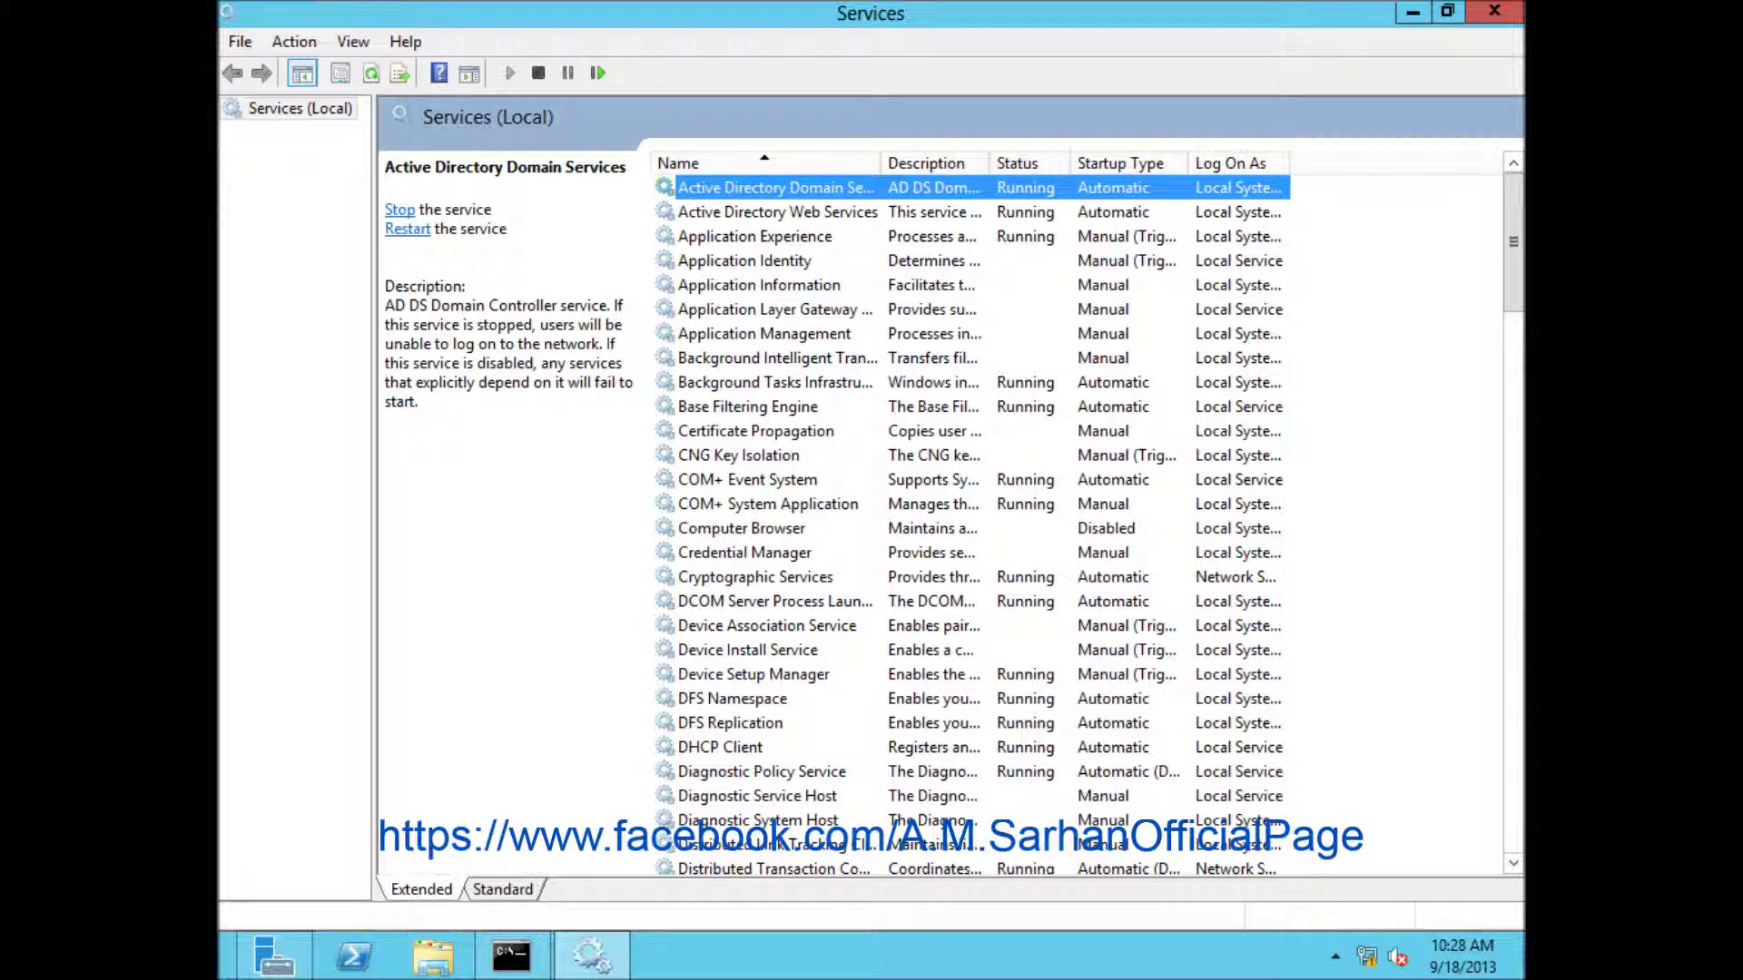
{"action": "key", "text": "n"}
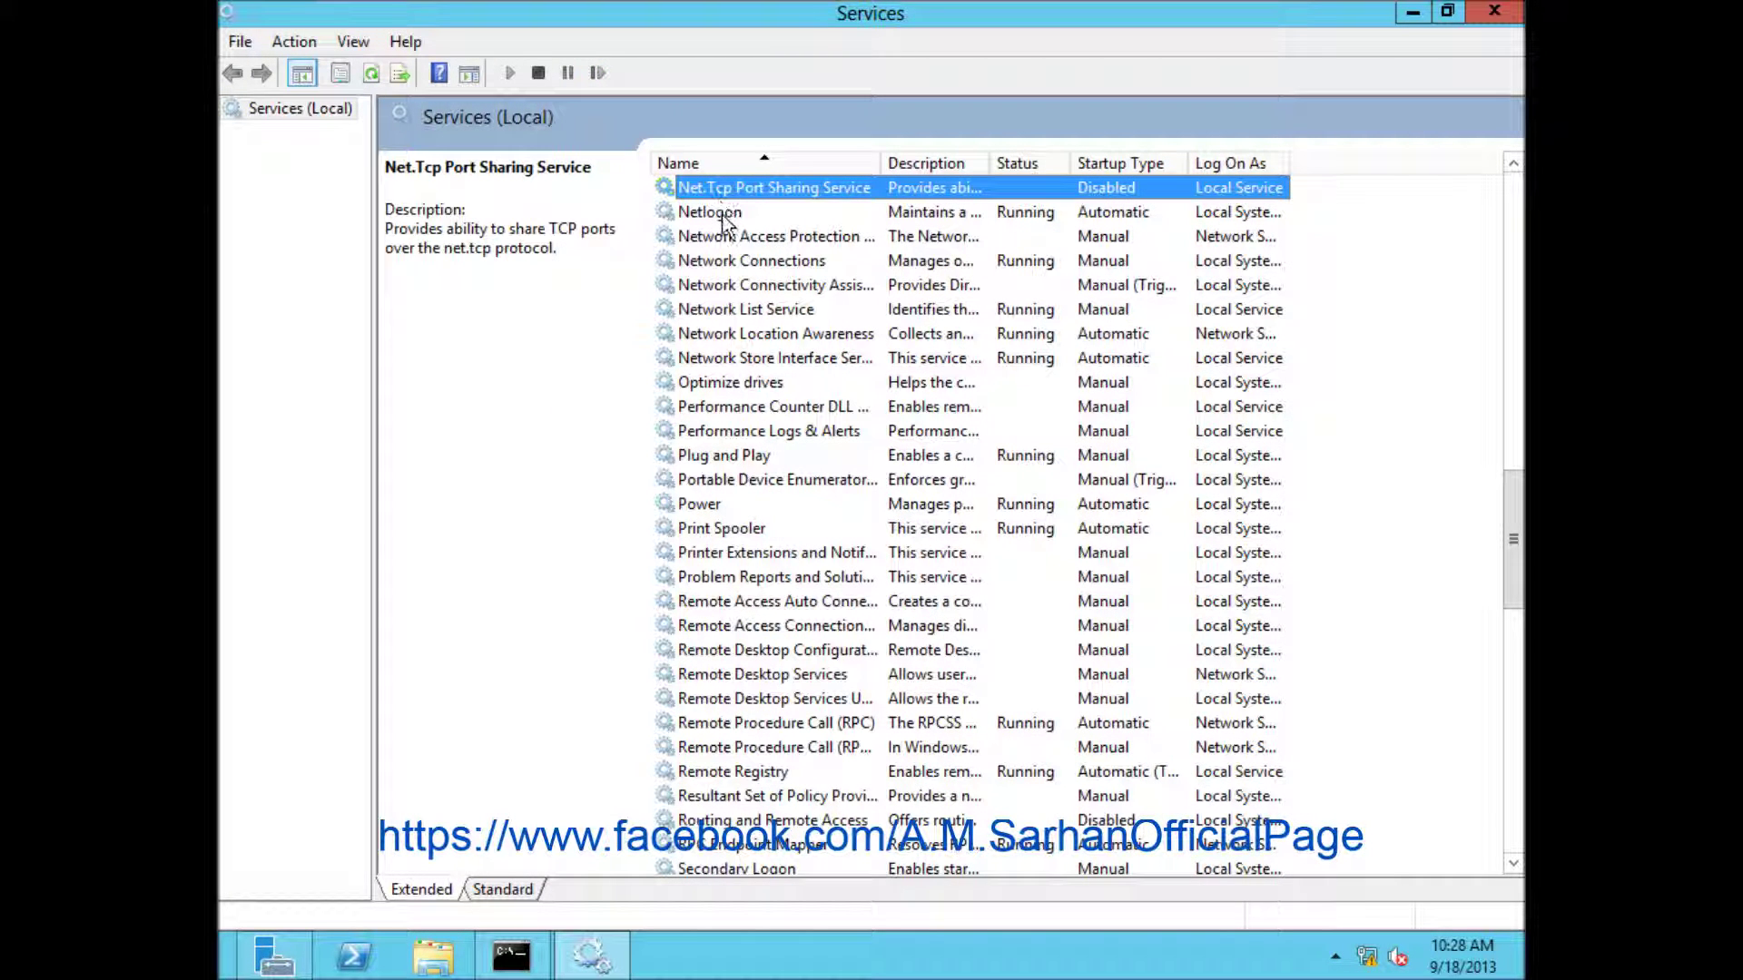
{"action": "left_click", "coordinate": [719, 214]}
{"action": "right_click", "coordinate": [722, 216]}
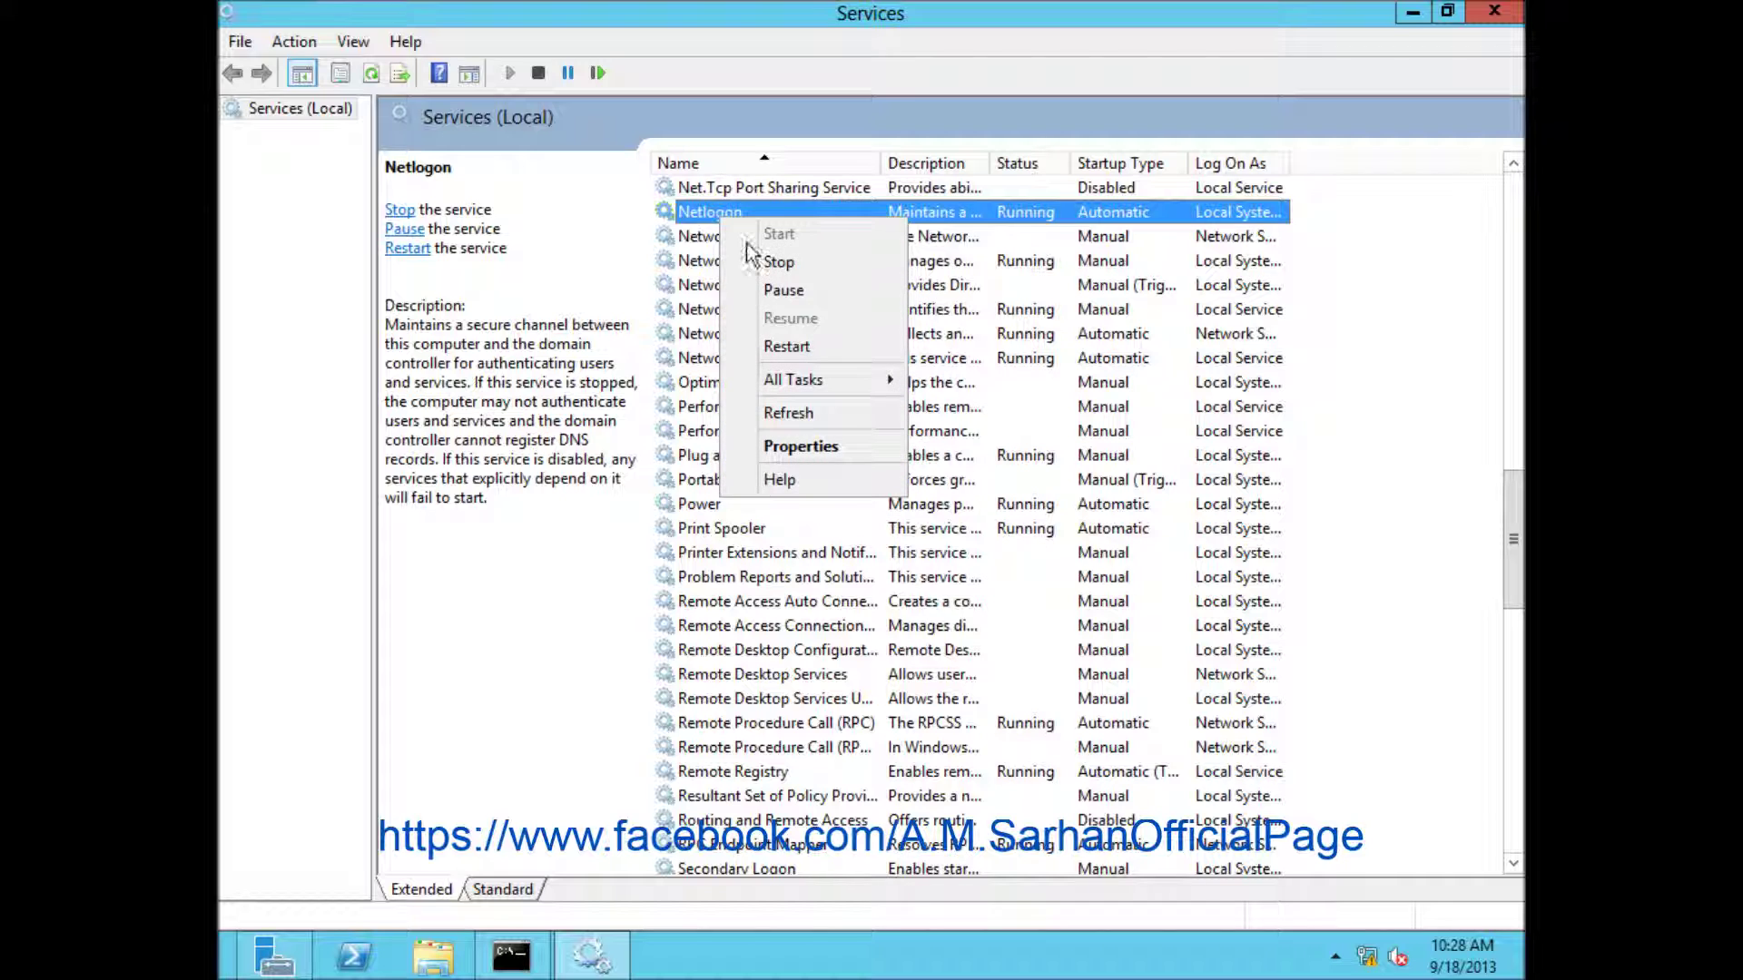
{"action": "left_click", "coordinate": [786, 346]}
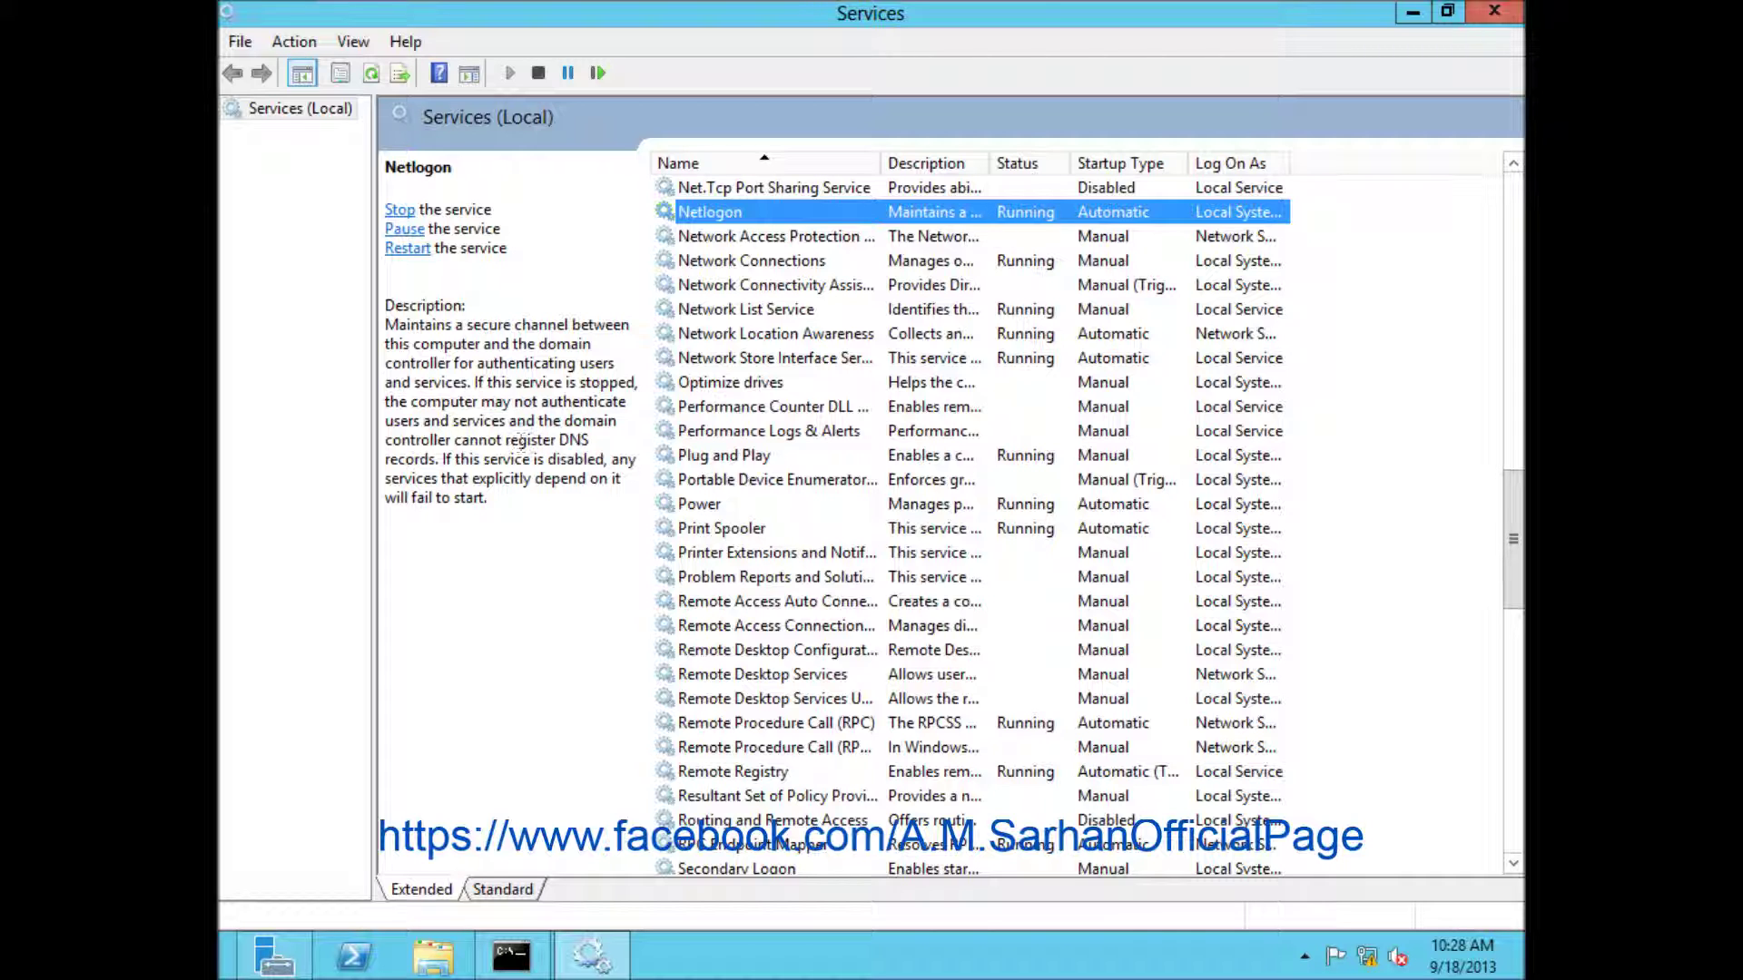
On Site-eg, browse Hiliopolis _sites > Default-First-Site-Name > _tcp to inspect the _kerberos and _ldap SRV records.
{"action": "mouse_move", "coordinate": [667, 4]}
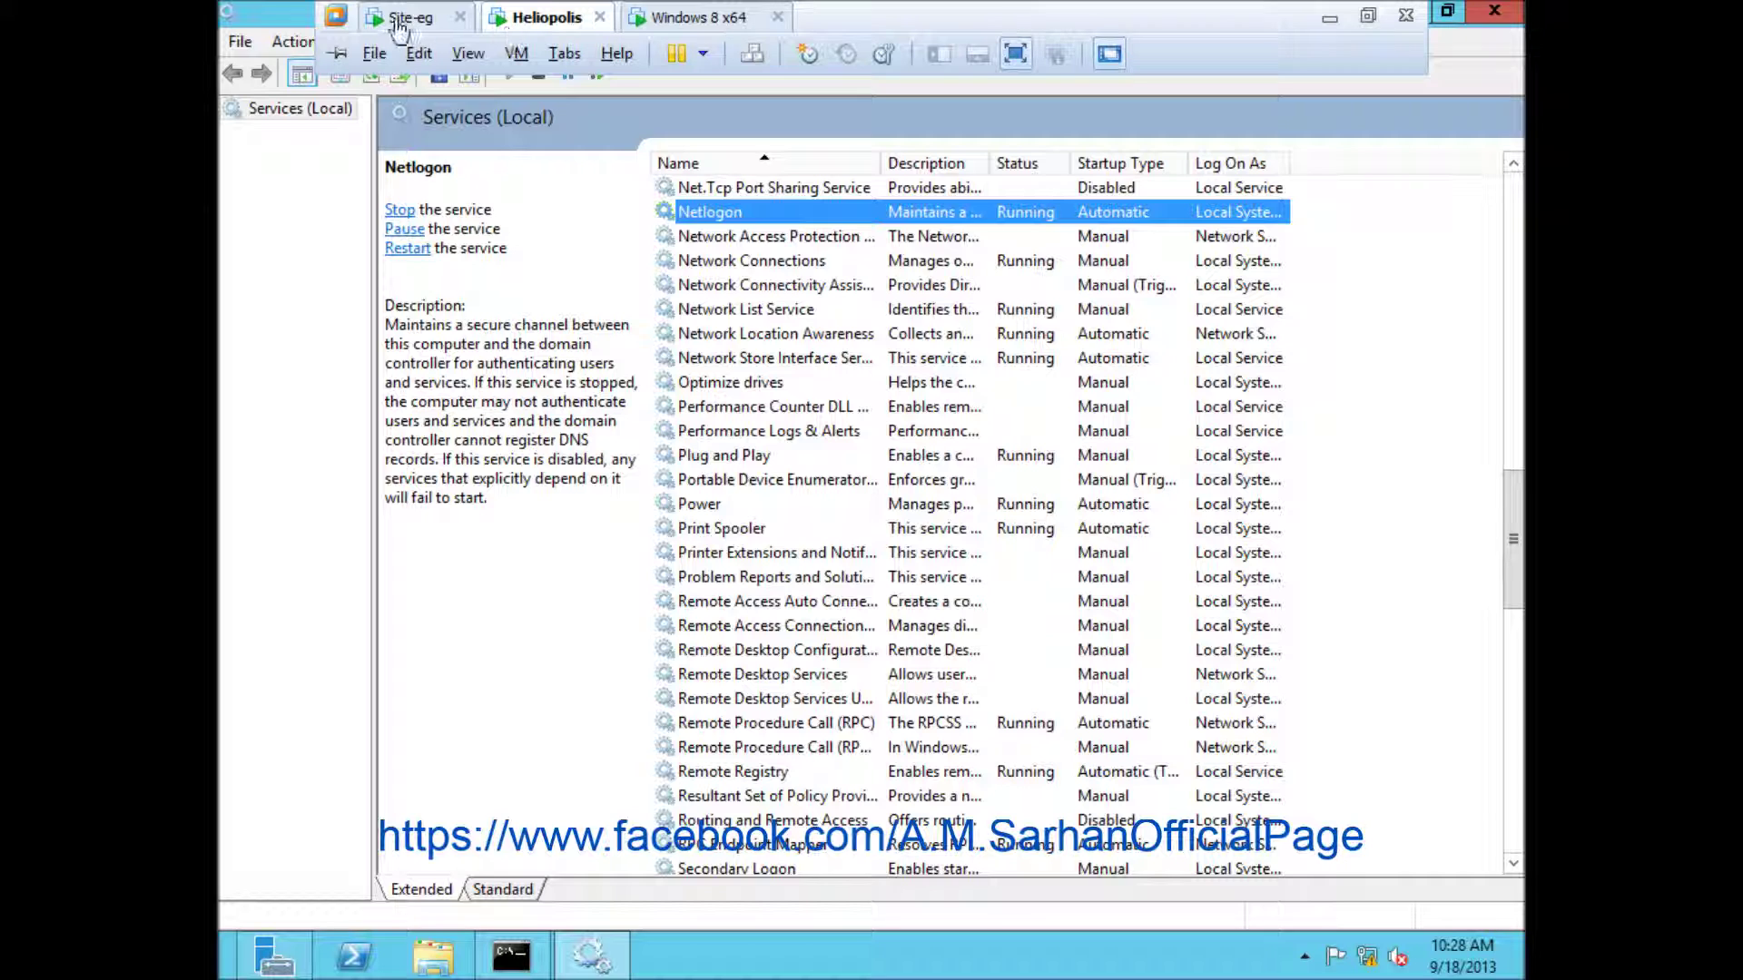
{"action": "left_click", "coordinate": [392, 18]}
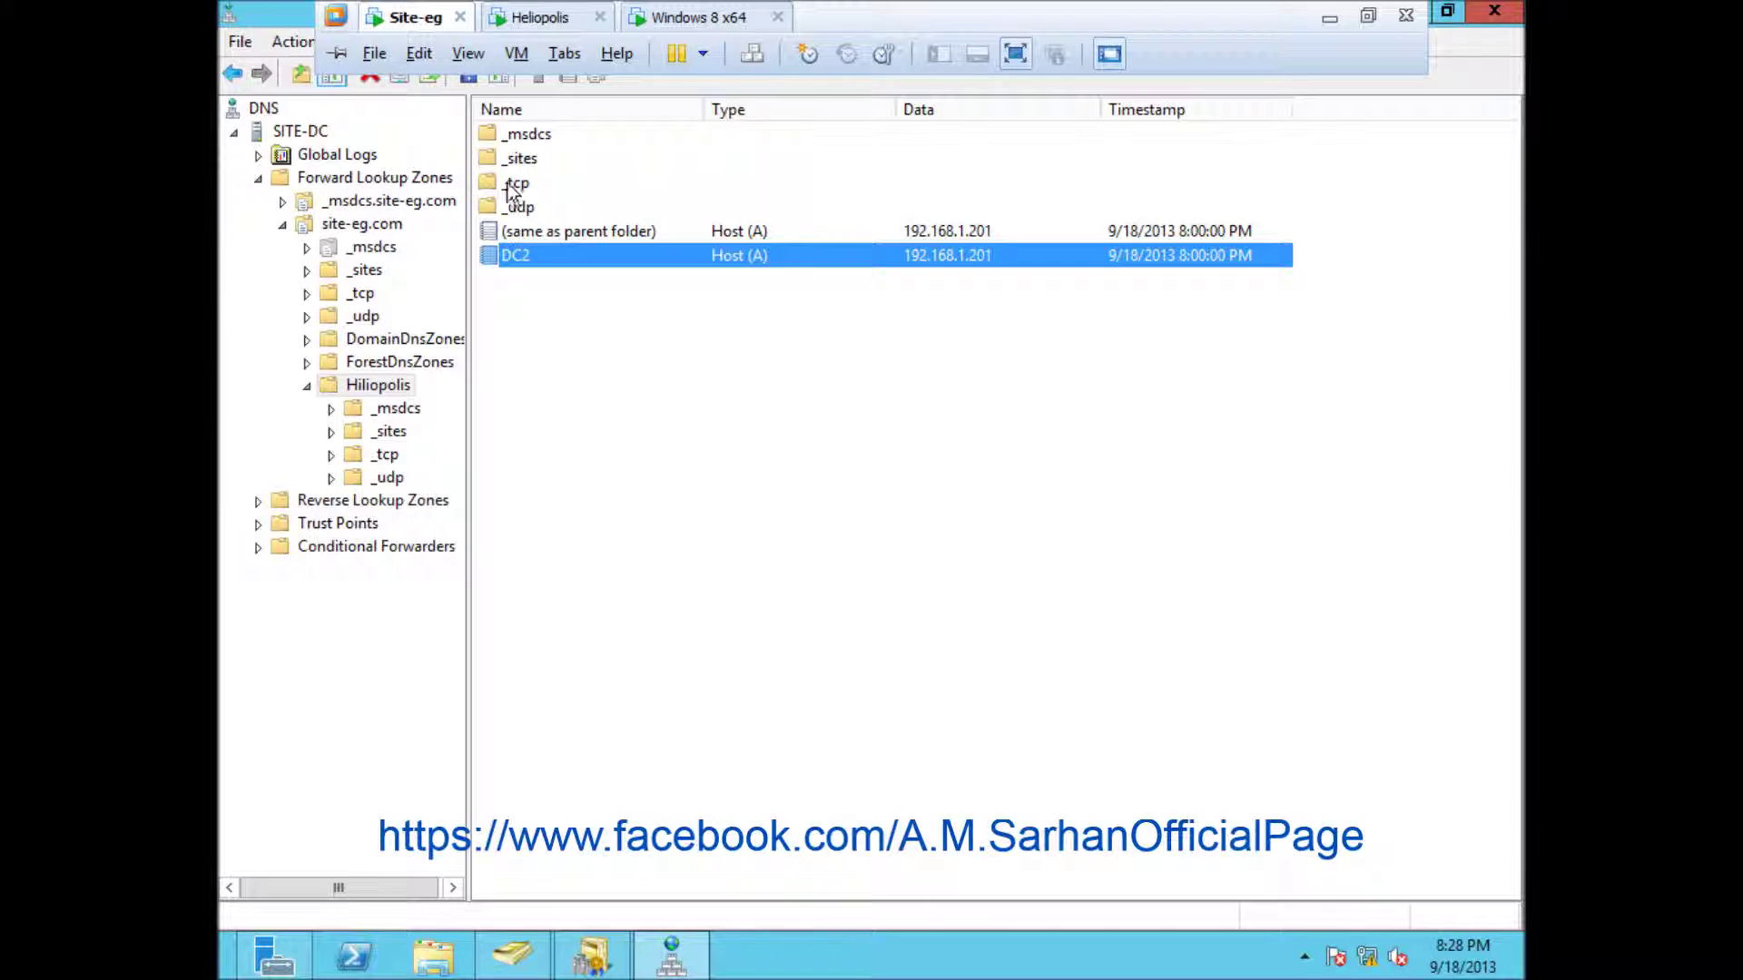
{"action": "key", "text": "Tab"}
{"action": "key", "text": "Down"}
{"action": "key", "text": "Down"}
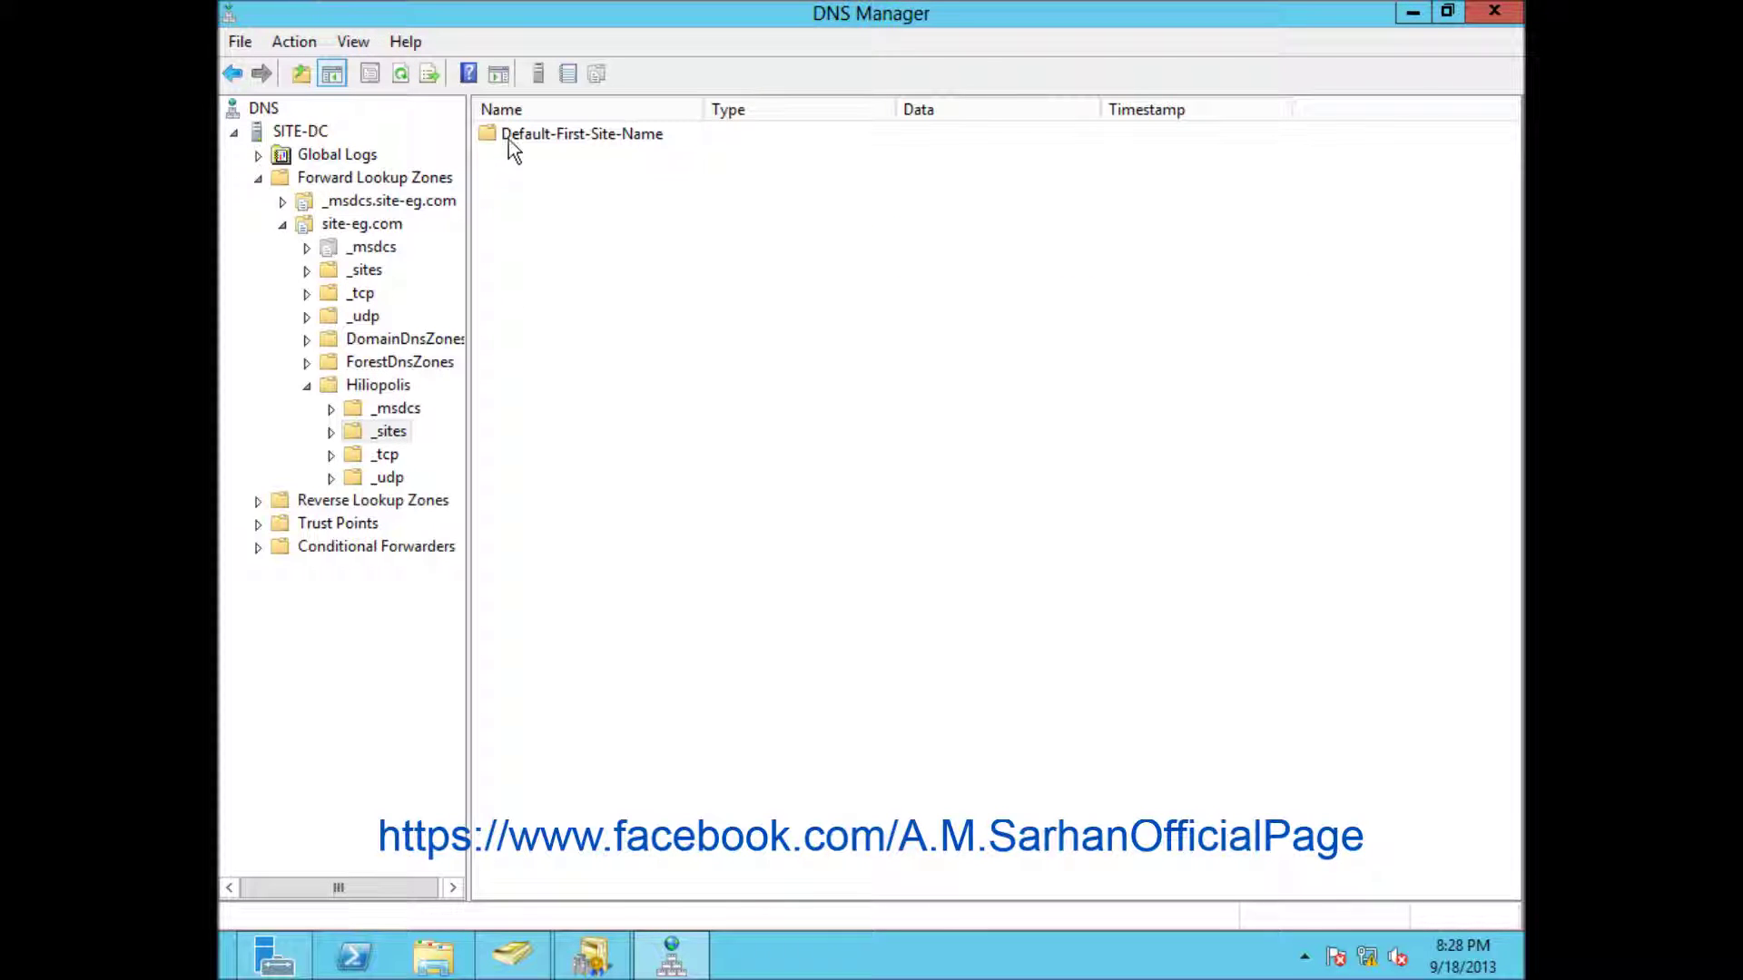
{"action": "double_click", "coordinate": [508, 138]}
{"action": "double_click", "coordinate": [498, 143]}
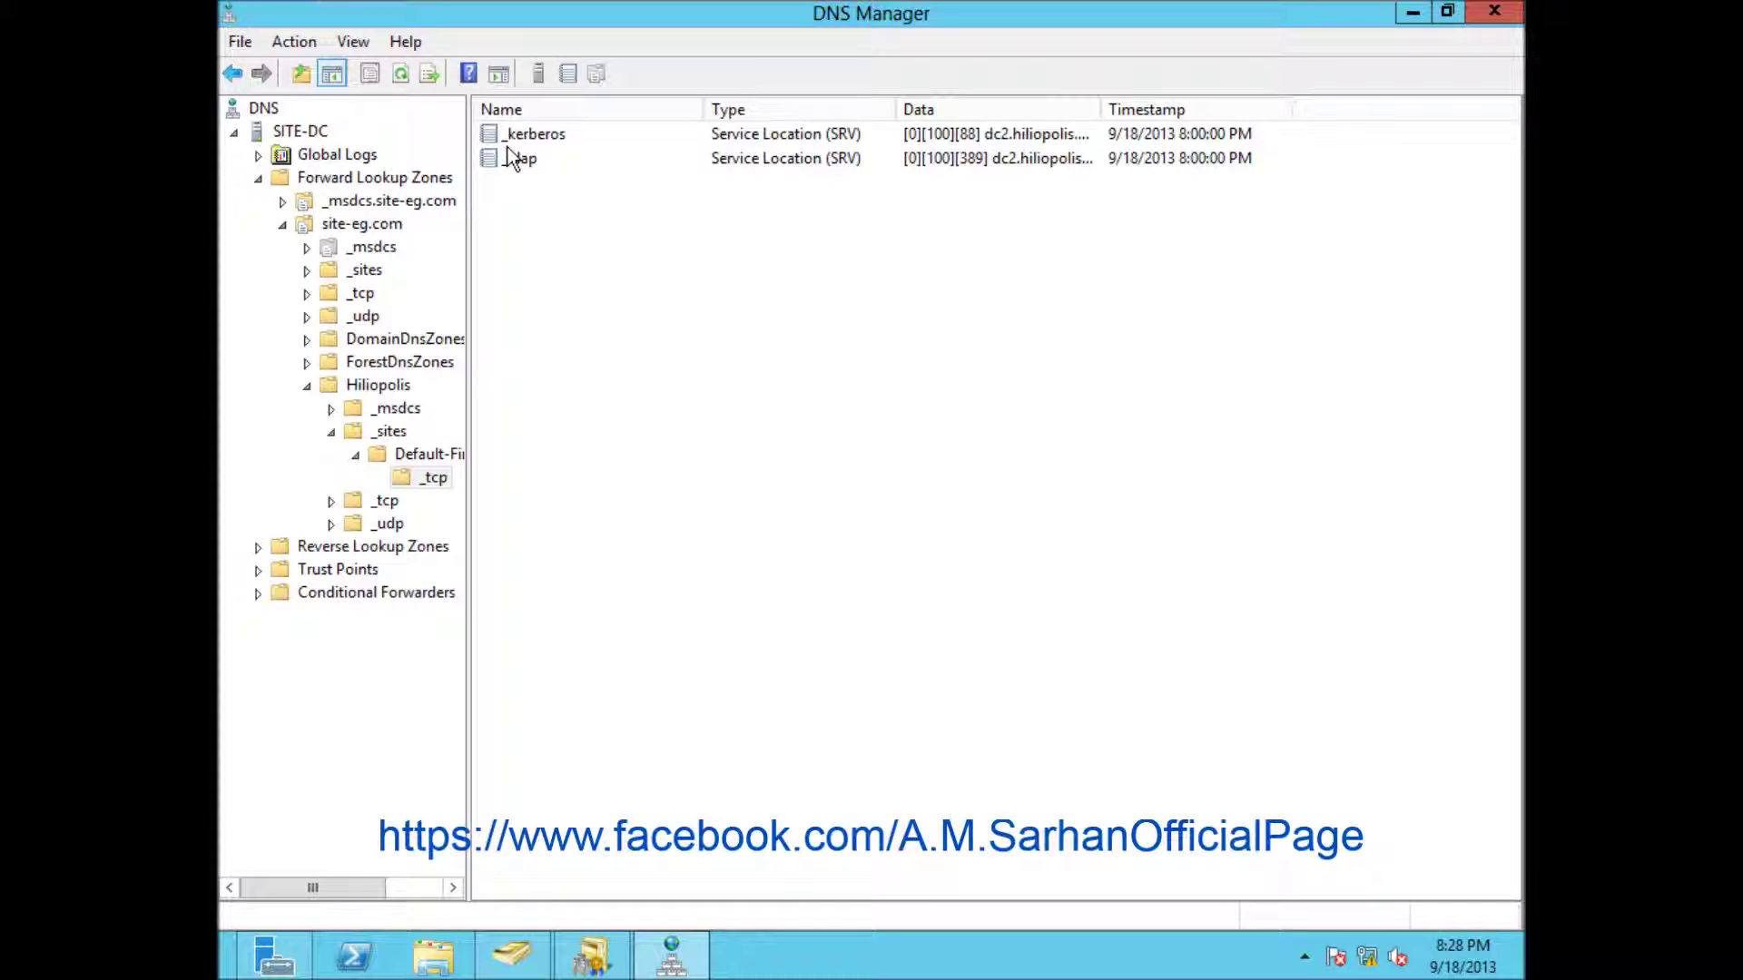
{"action": "left_click", "coordinate": [520, 135]}
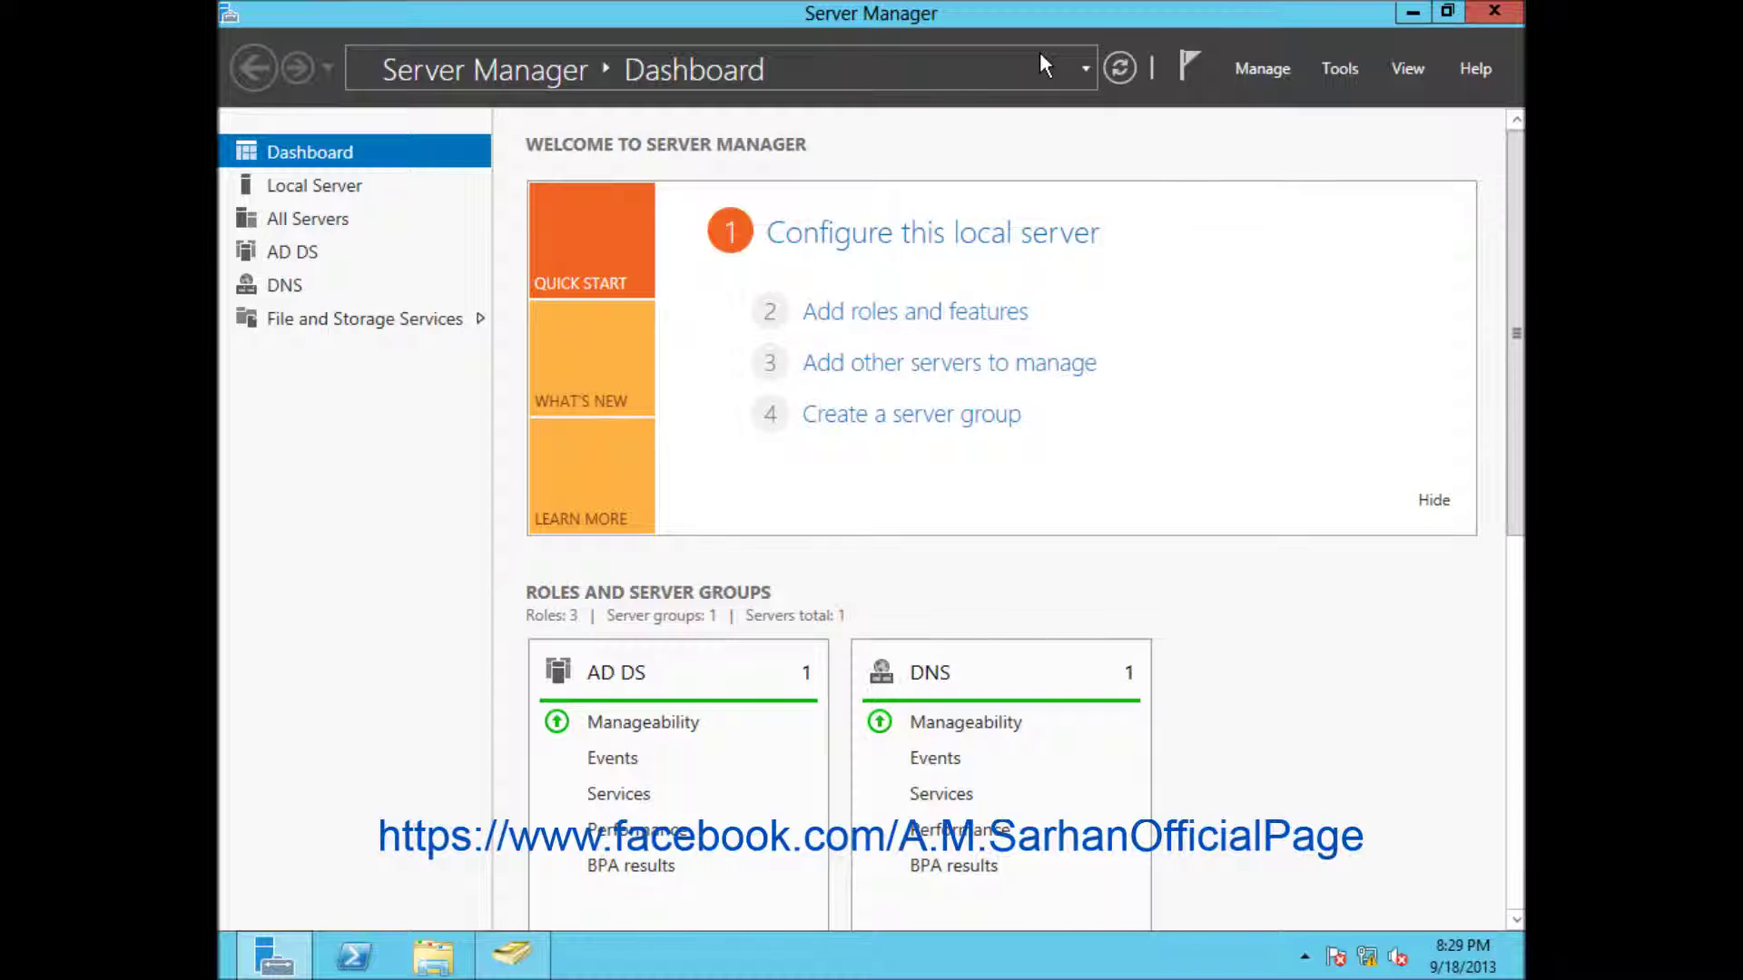
Minimize the VMware window and open PenNotice-2.jpg from the host desktop.
{"action": "mouse_move", "coordinate": [1020, 5]}
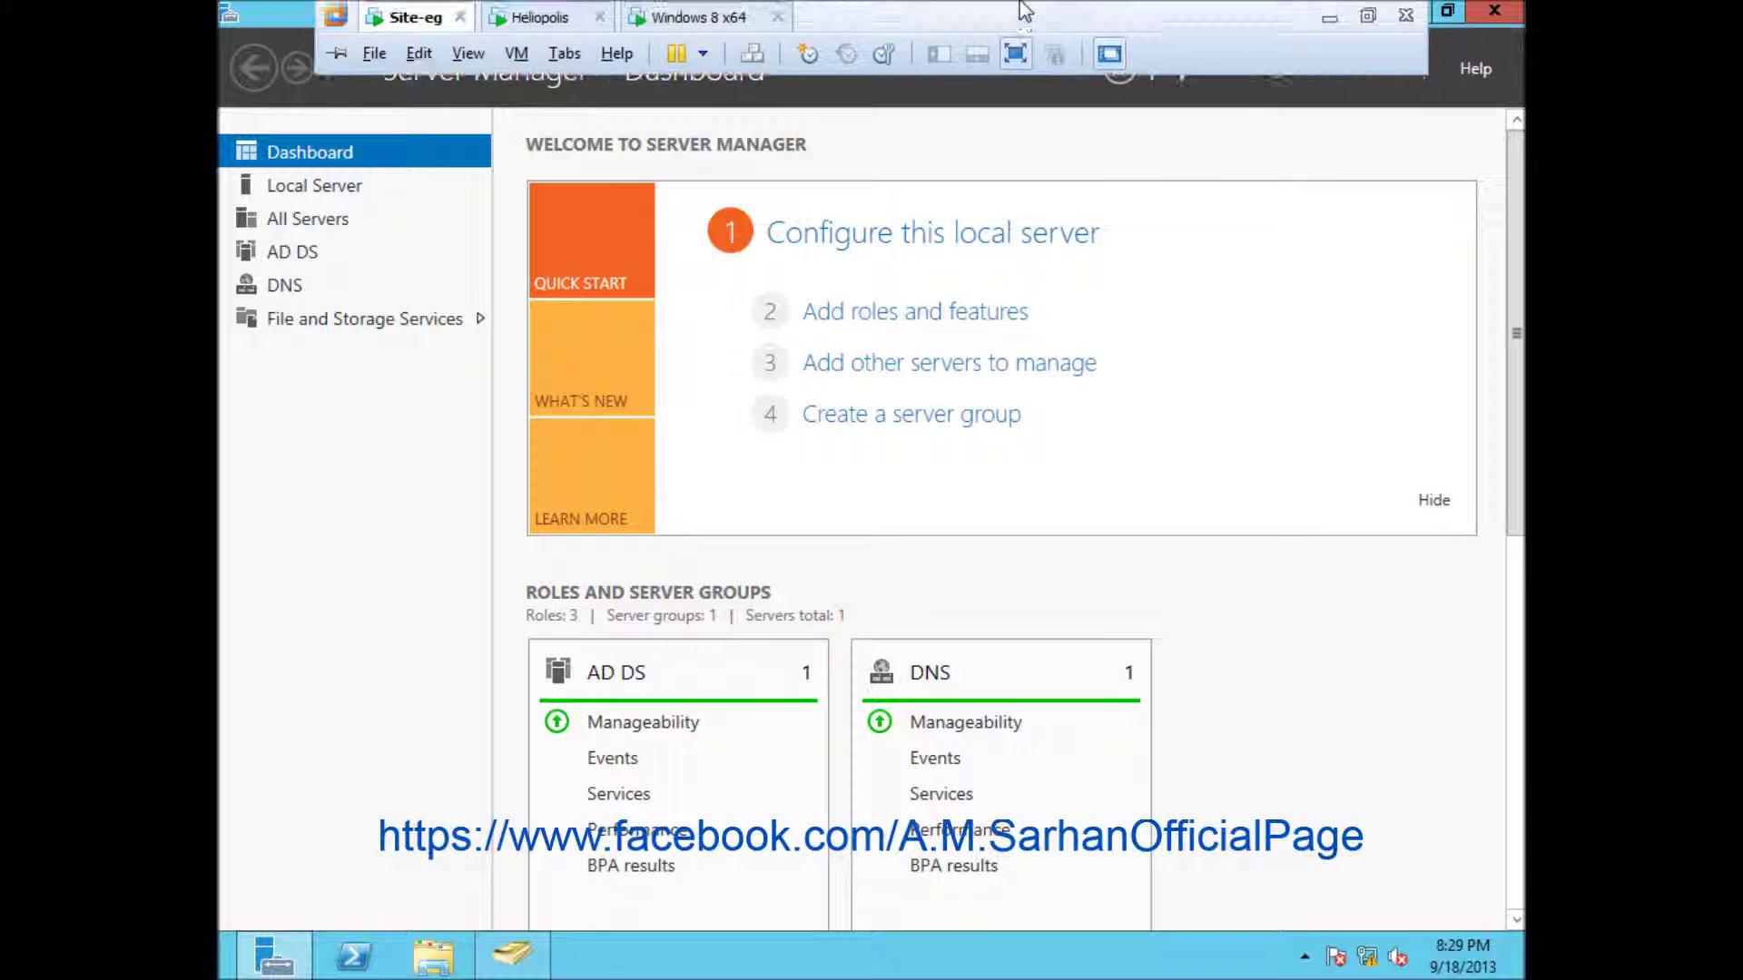
{"action": "left_click", "coordinate": [1330, 18]}
{"action": "double_click", "coordinate": [292, 846]}
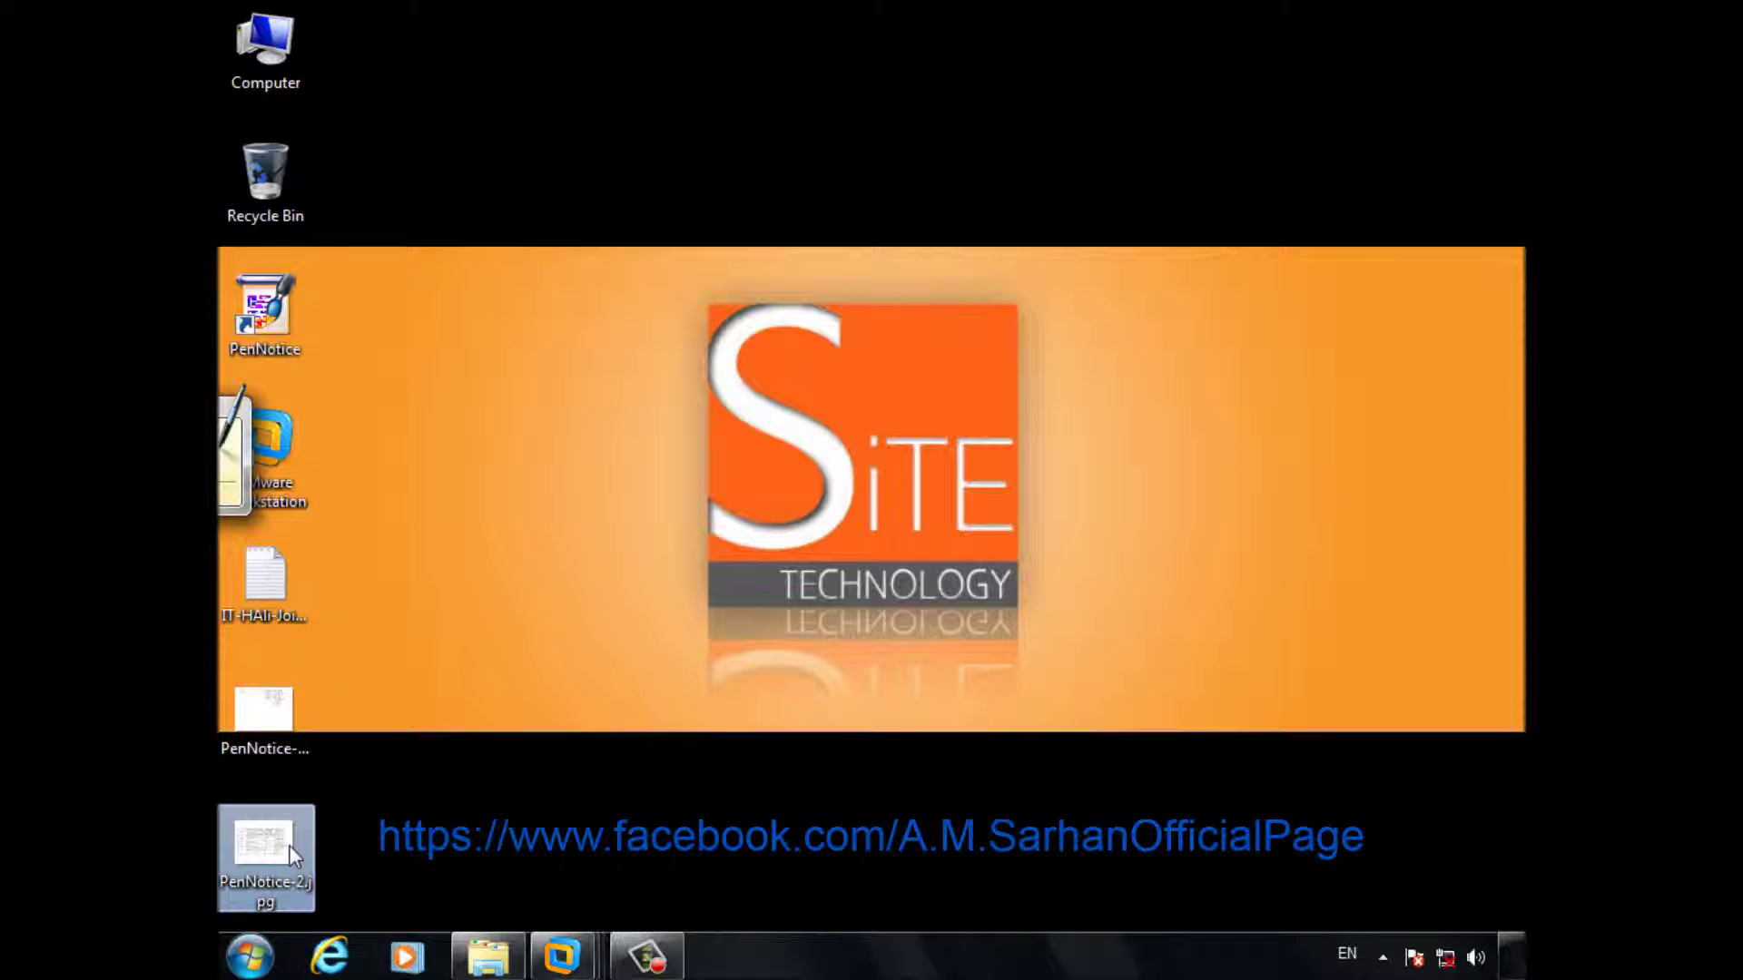
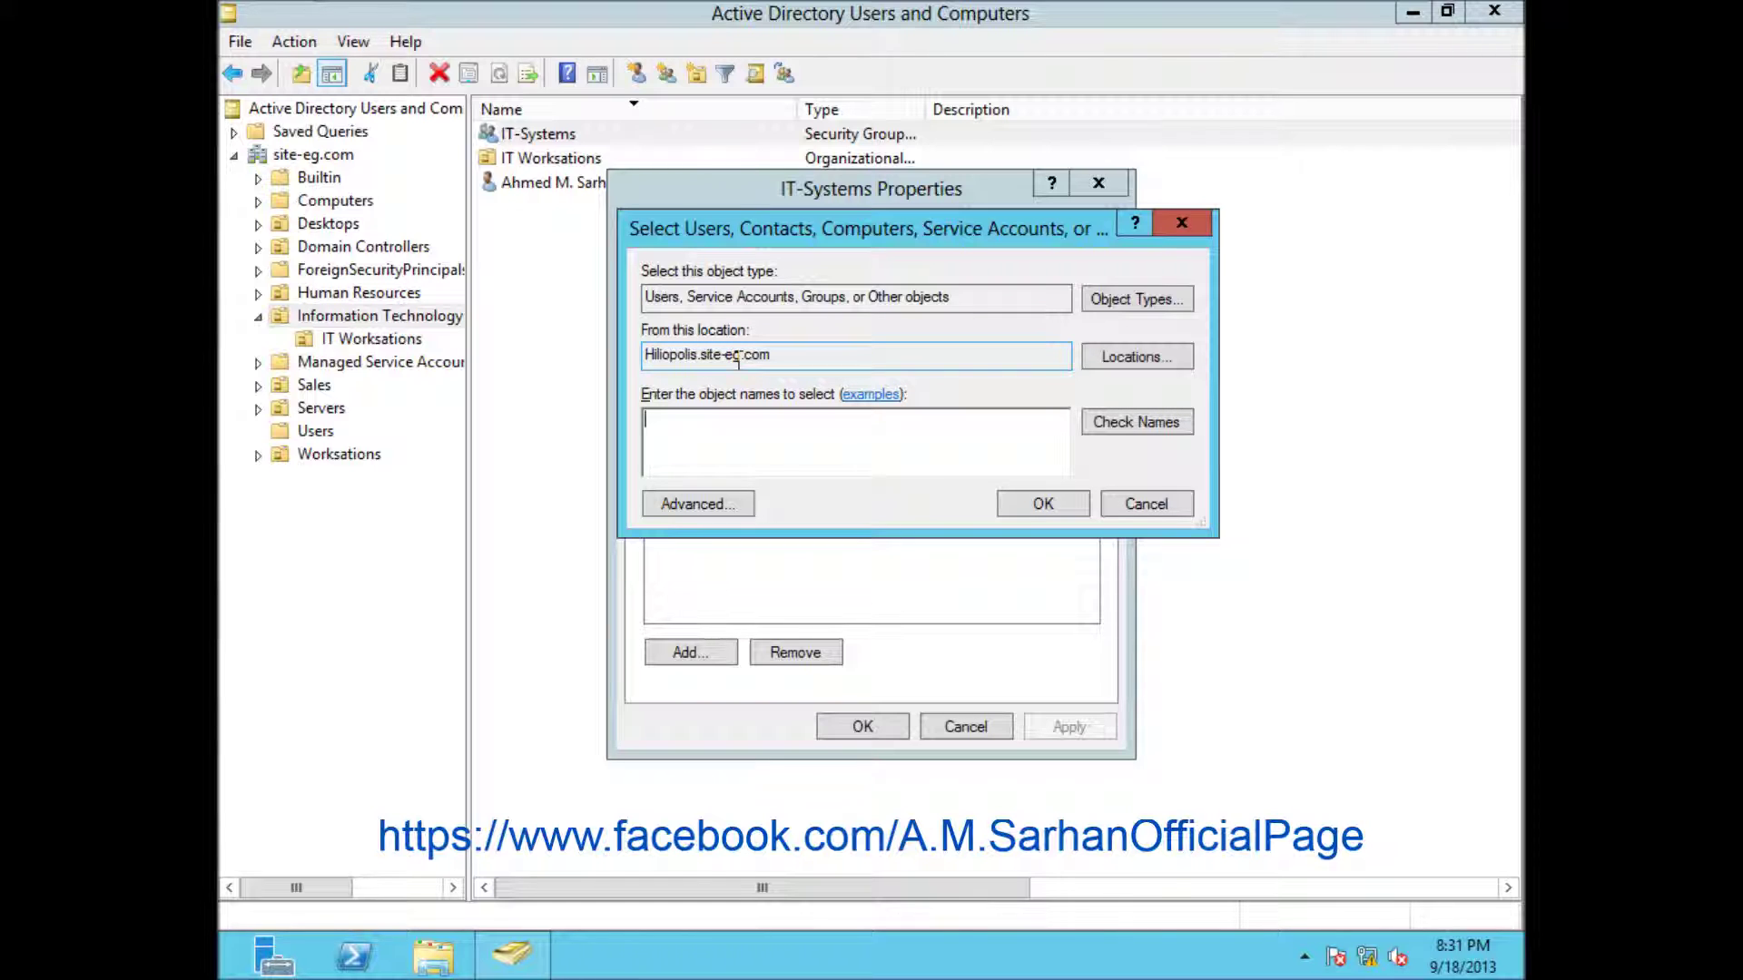
Run an advanced search listing all accounts and groups in Hiliopolis.site-eg.com.
{"action": "left_click", "coordinate": [697, 504]}
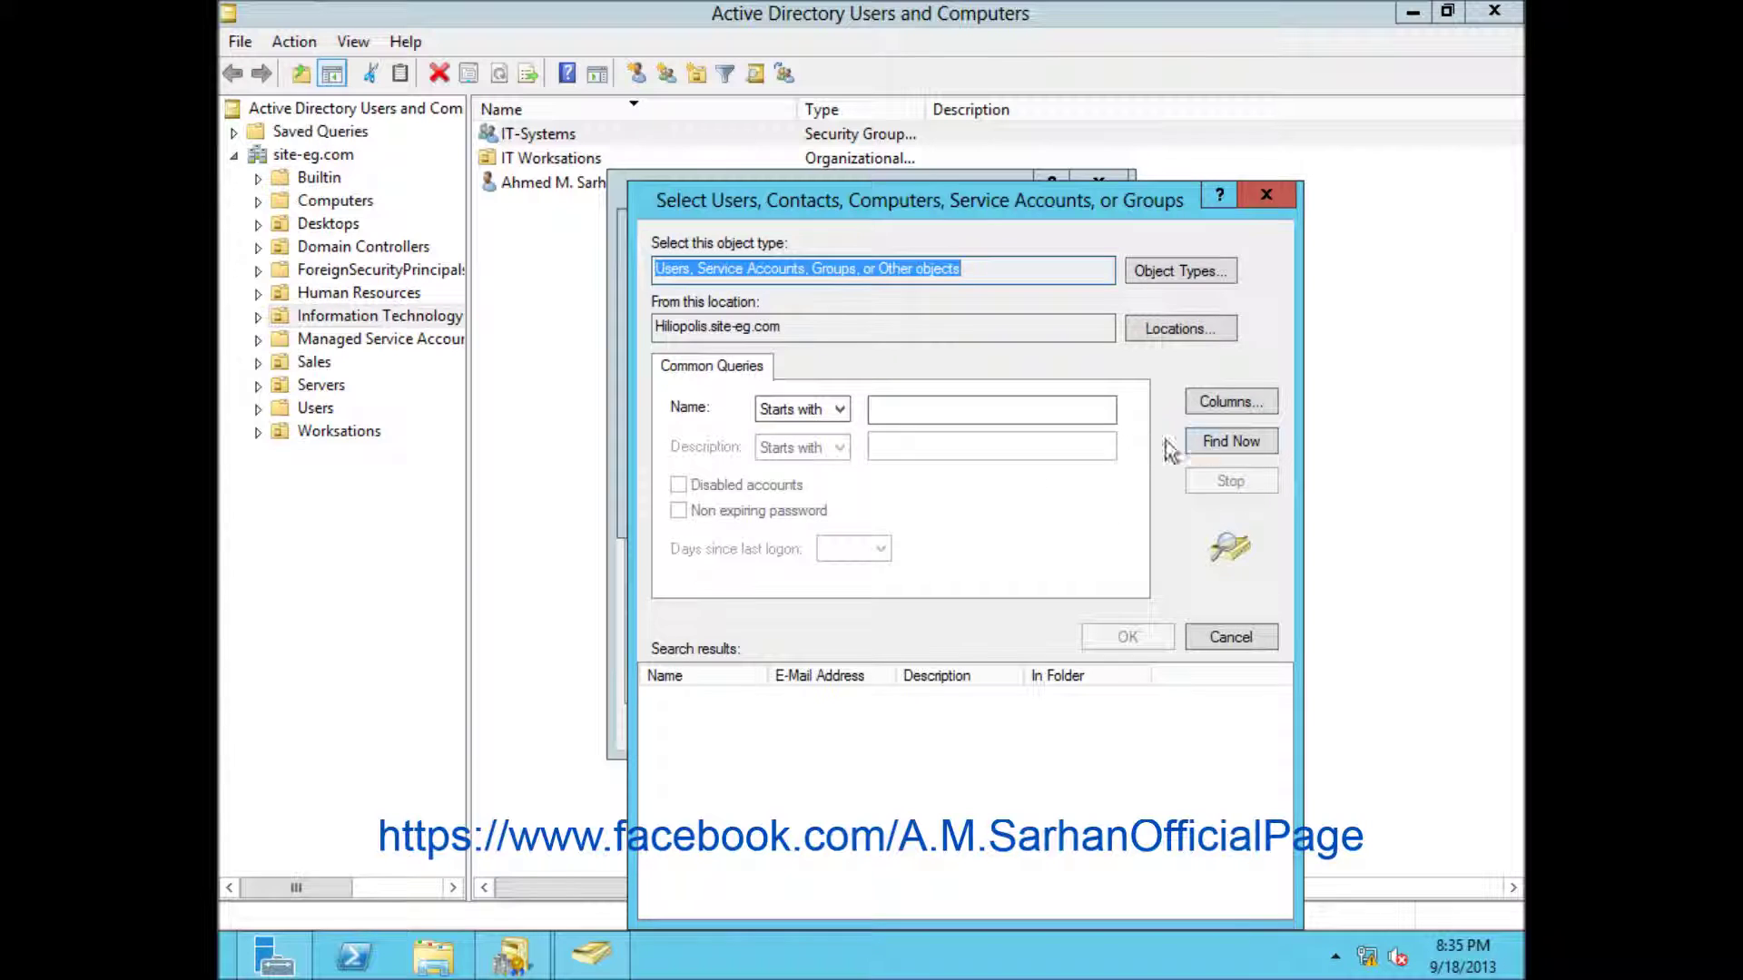
{"action": "left_click", "coordinate": [1263, 453]}
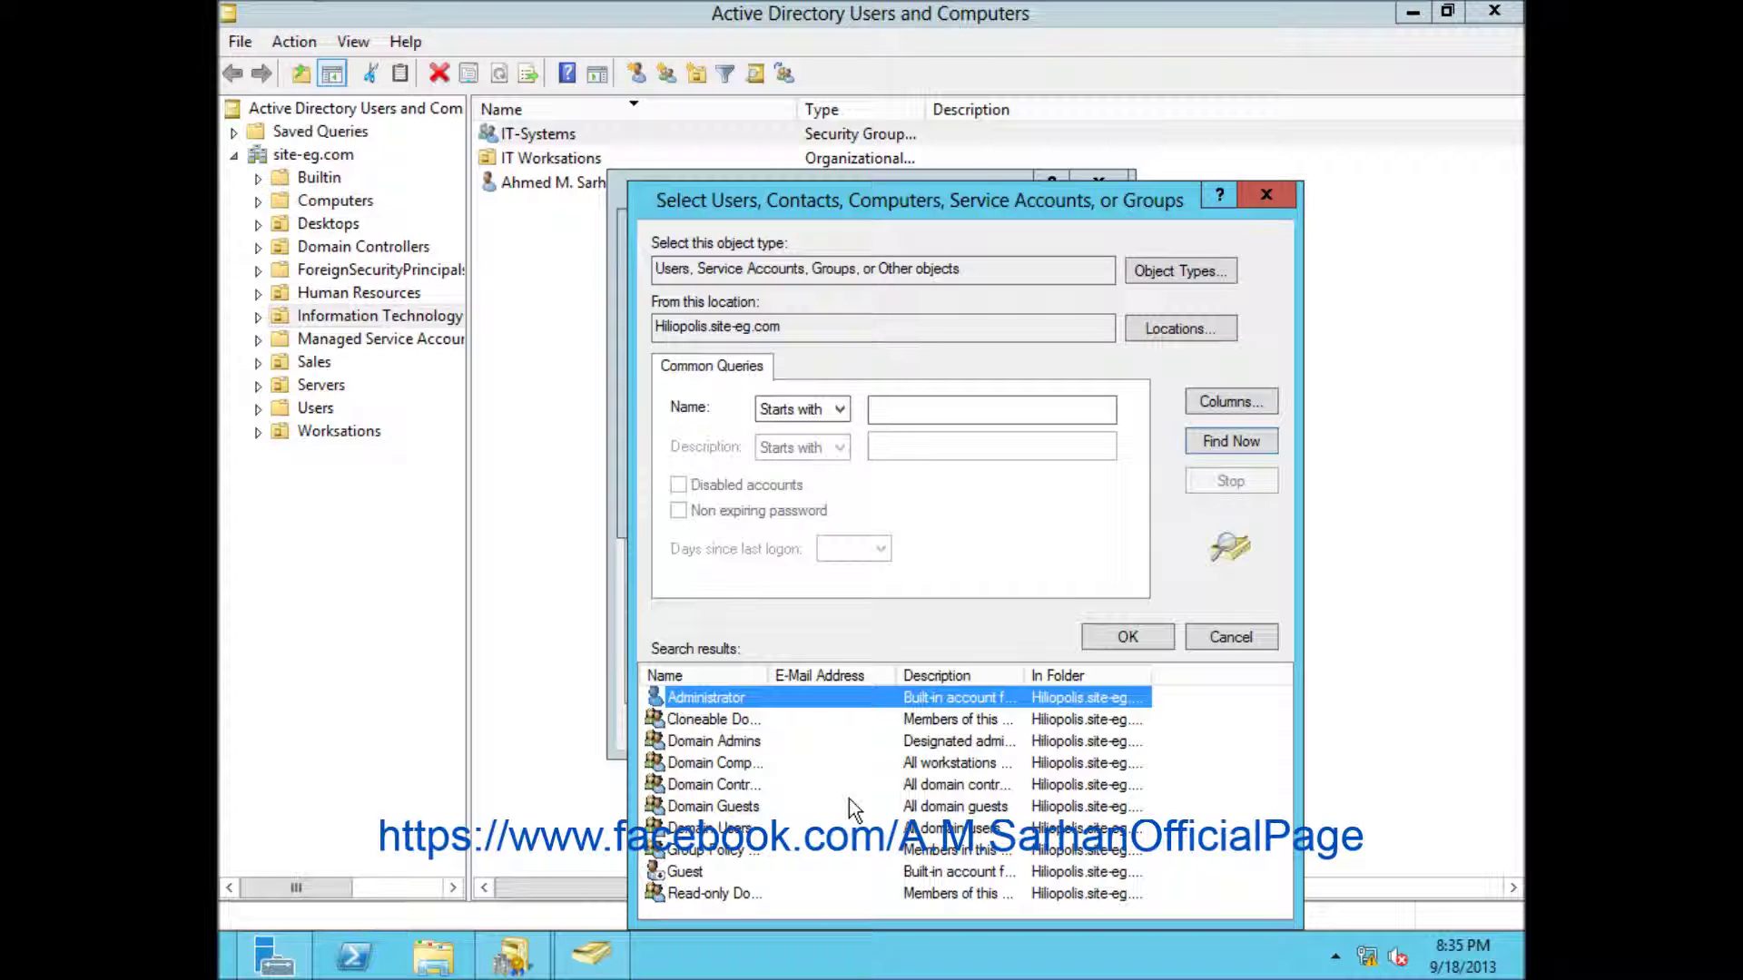
On the Heliopolis VM, close the services console and show the domain's Users container.
{"action": "mouse_move", "coordinate": [535, 5]}
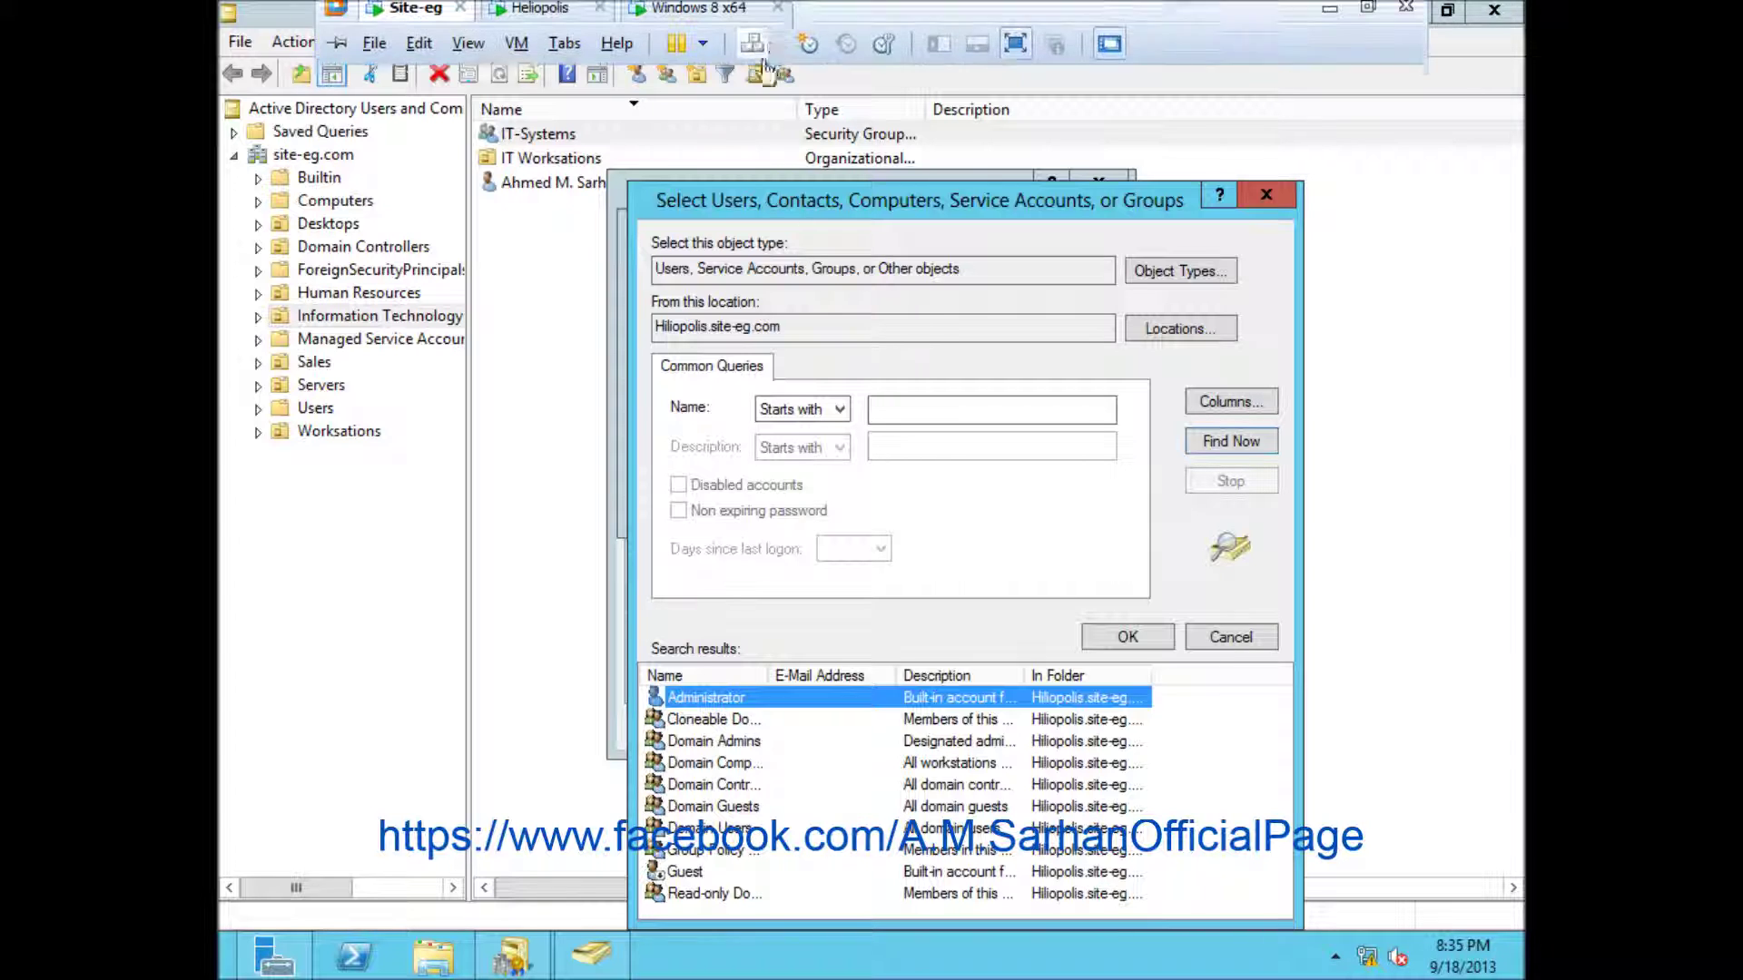
{"action": "left_click", "coordinate": [536, 20]}
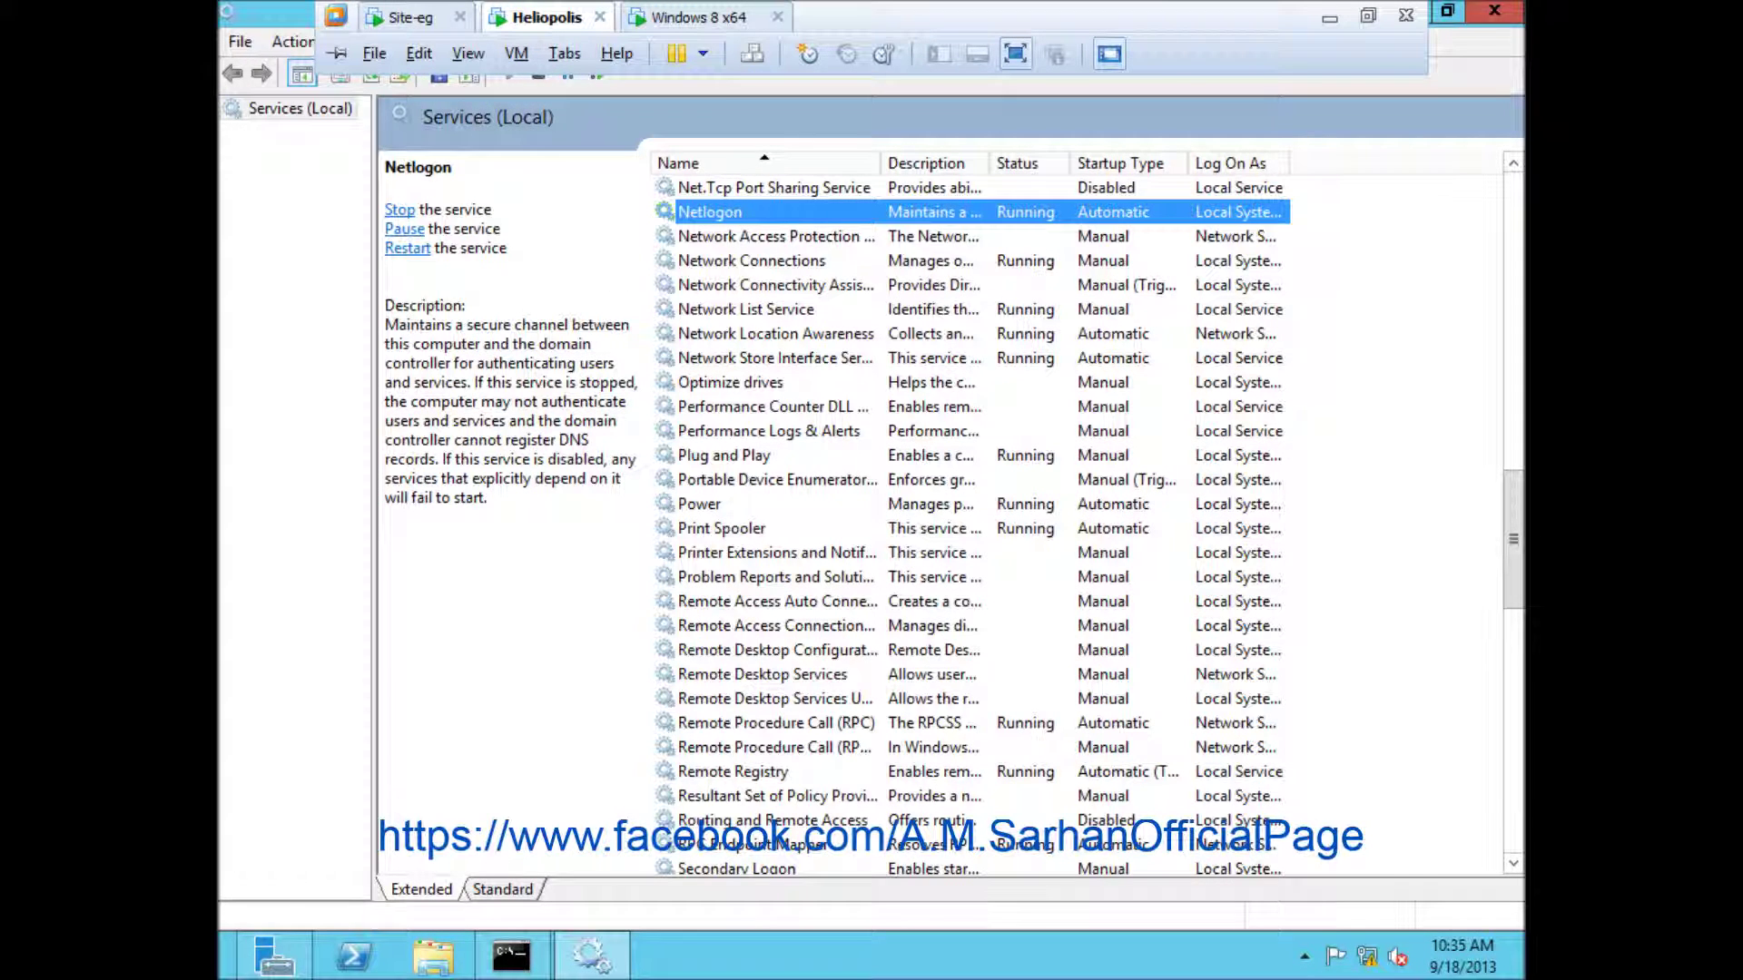
{"action": "left_click", "coordinate": [1494, 12]}
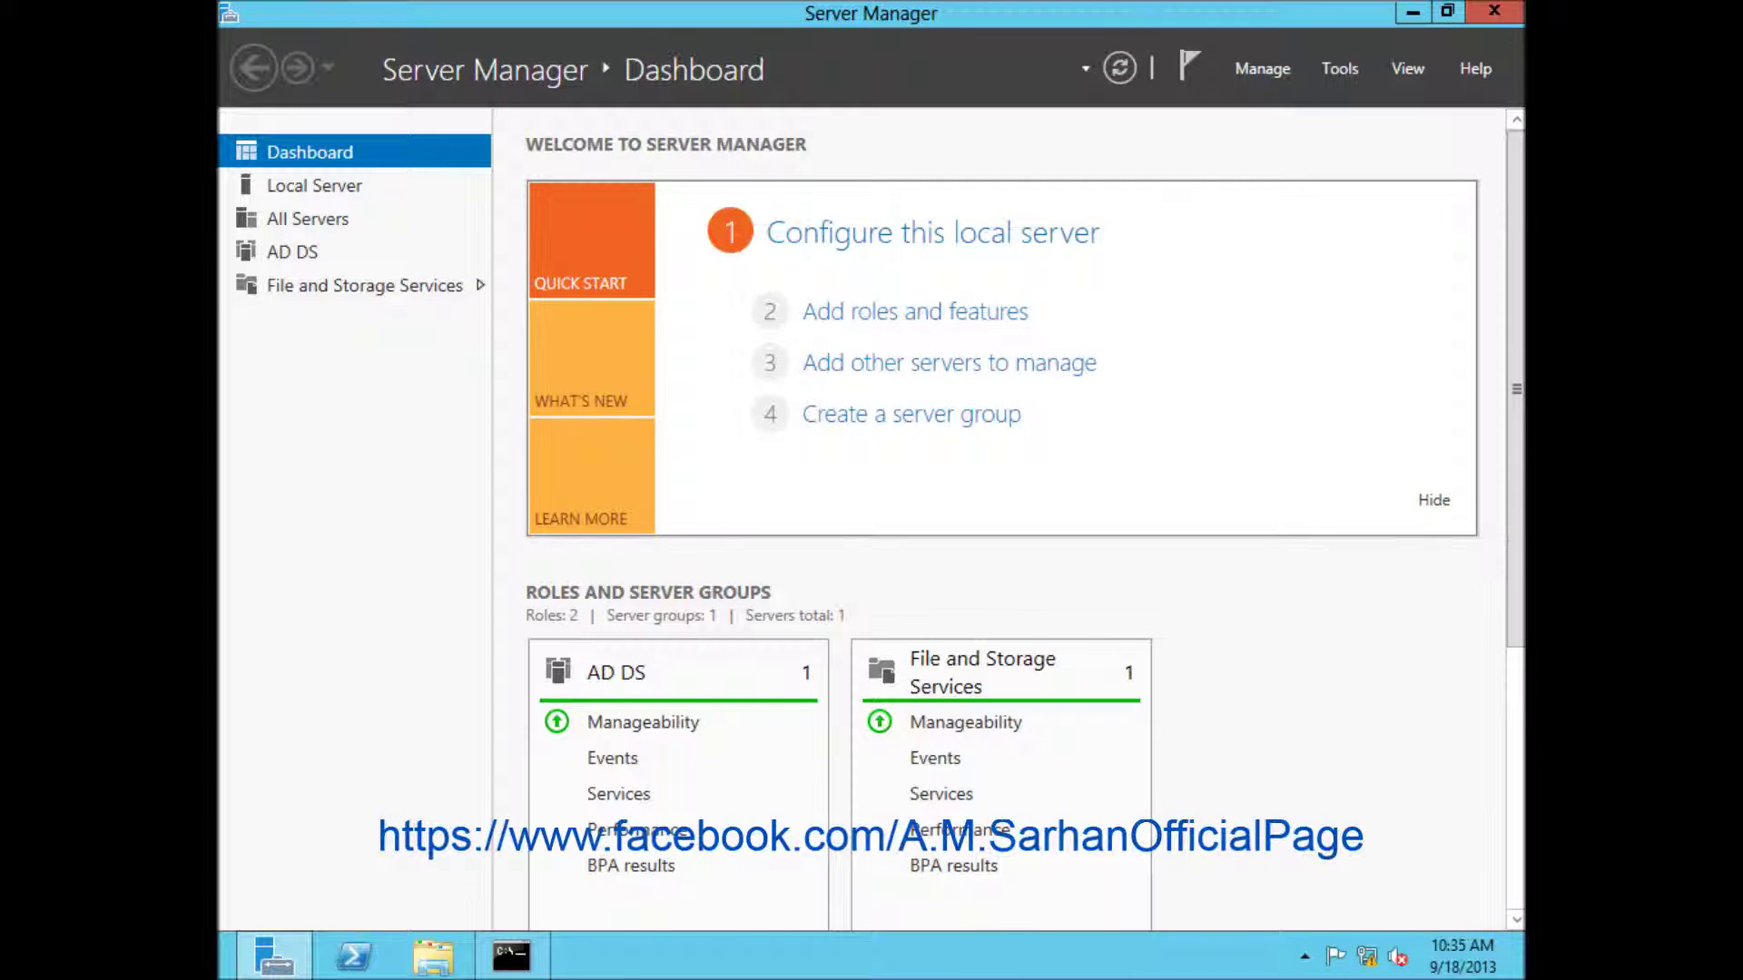
{"action": "double_click", "coordinate": [704, 134]}
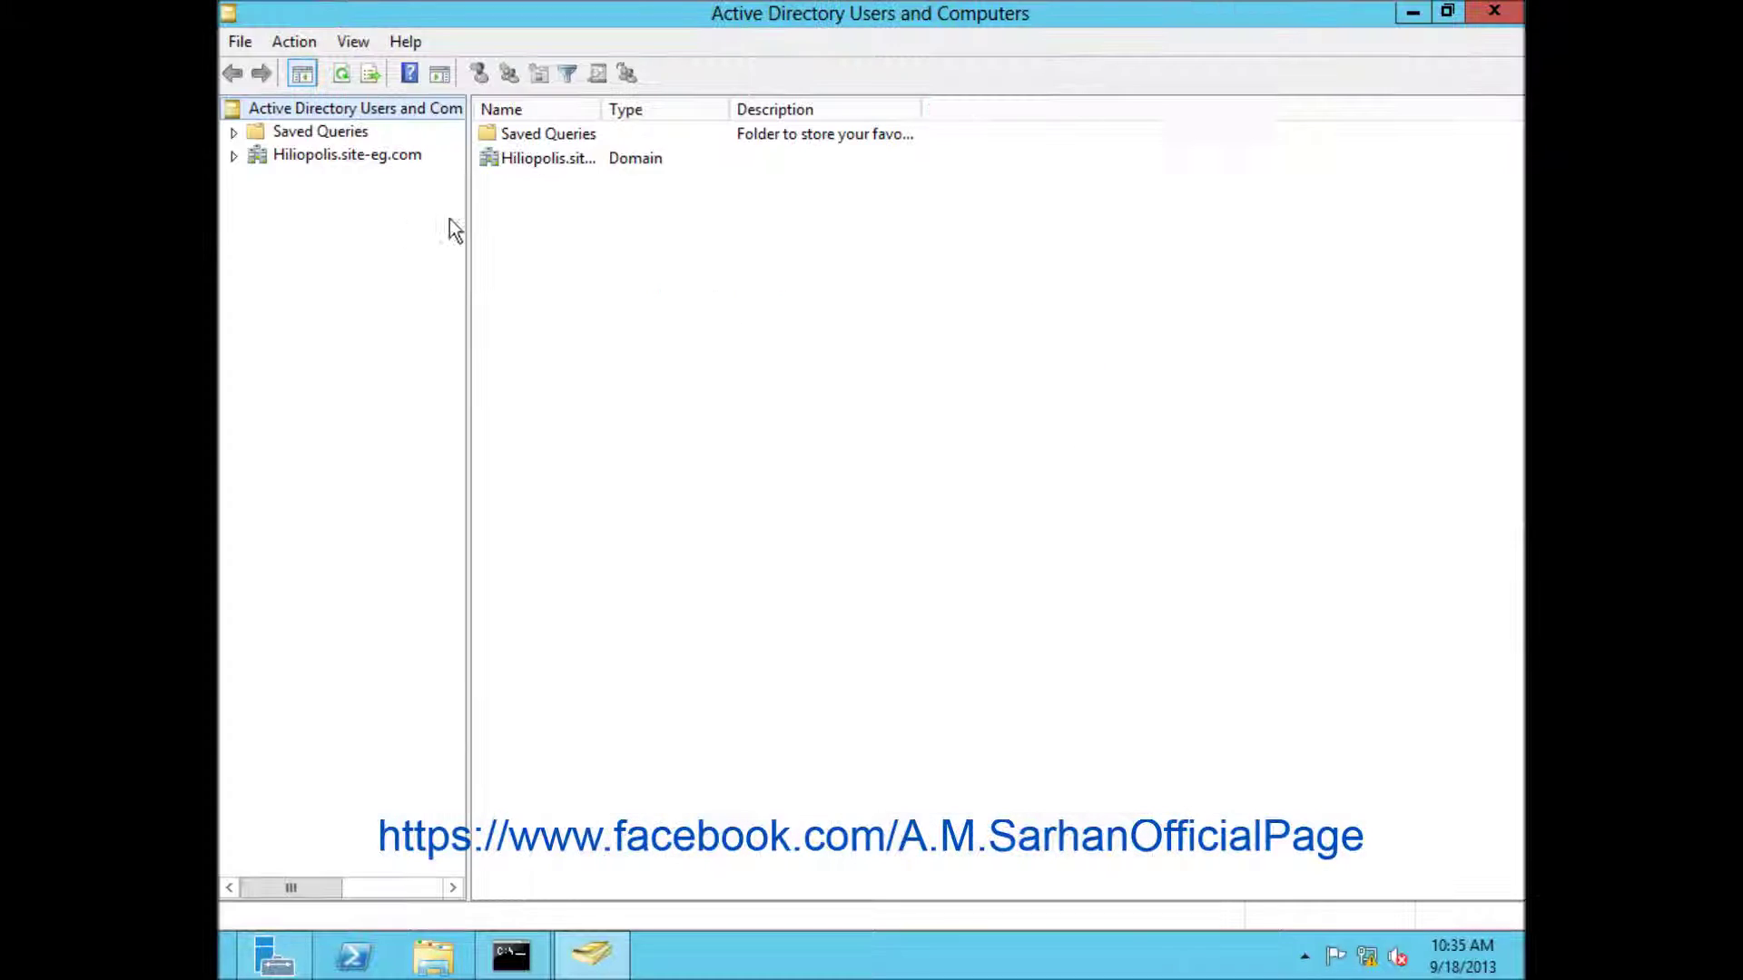
{"action": "left_click", "coordinate": [234, 156]}
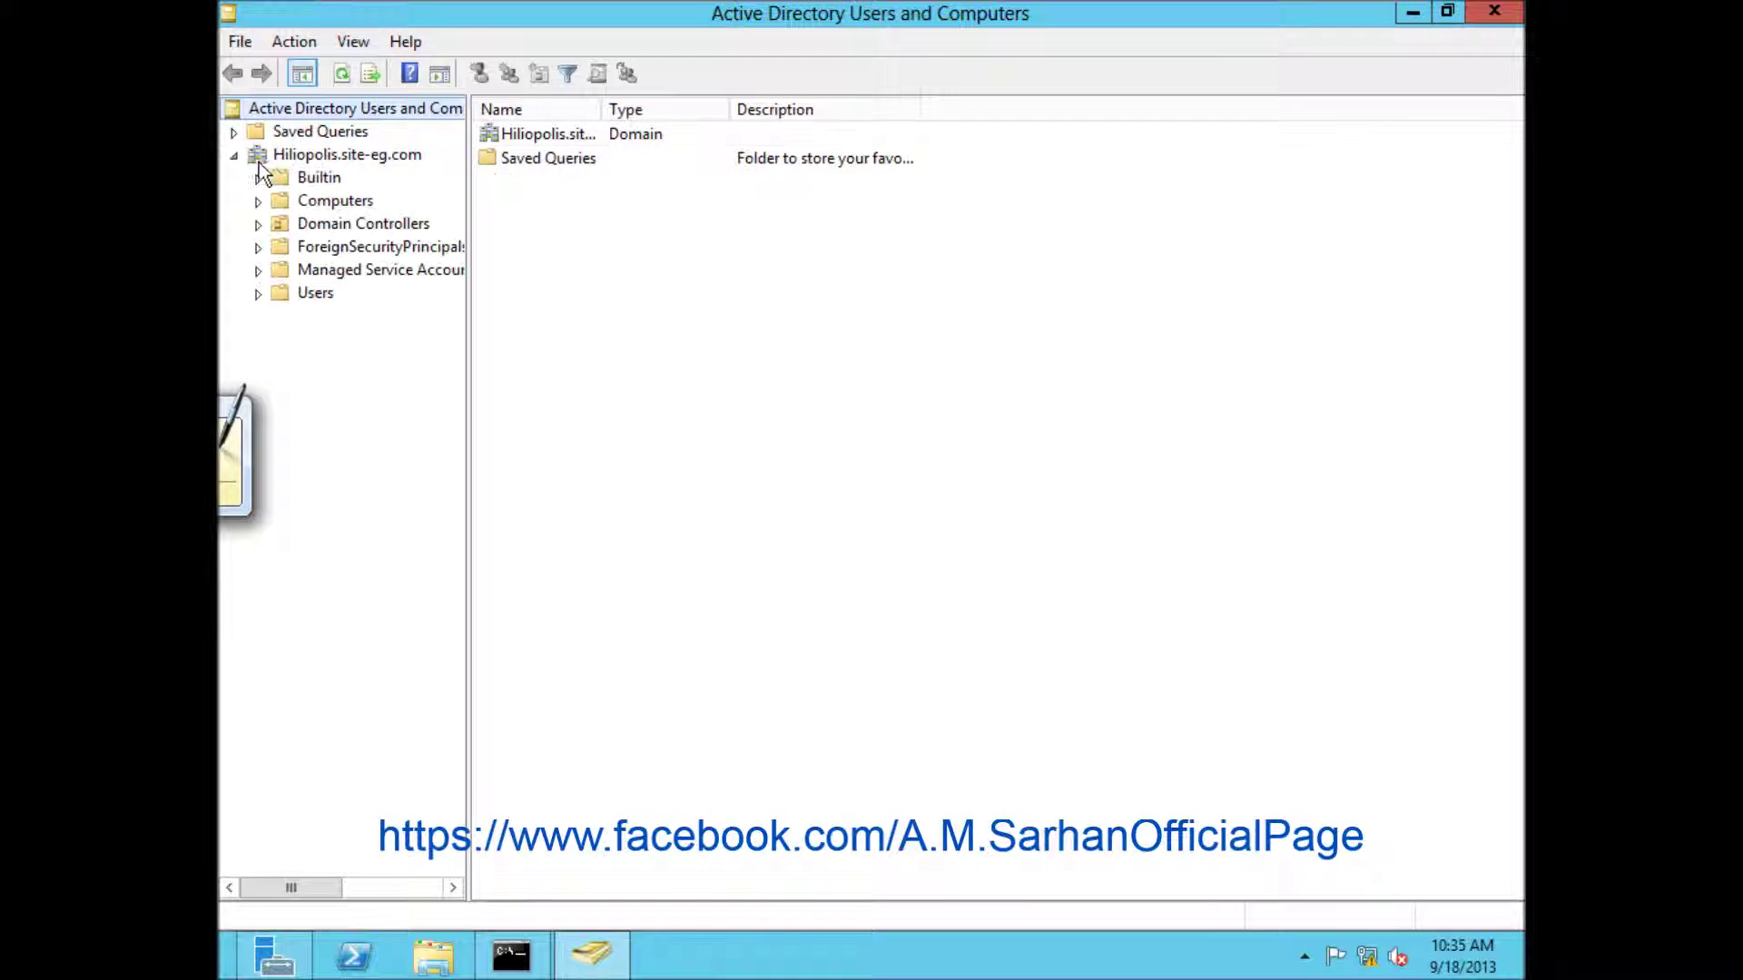
{"action": "left_click", "coordinate": [307, 156]}
{"action": "left_click", "coordinate": [313, 293]}
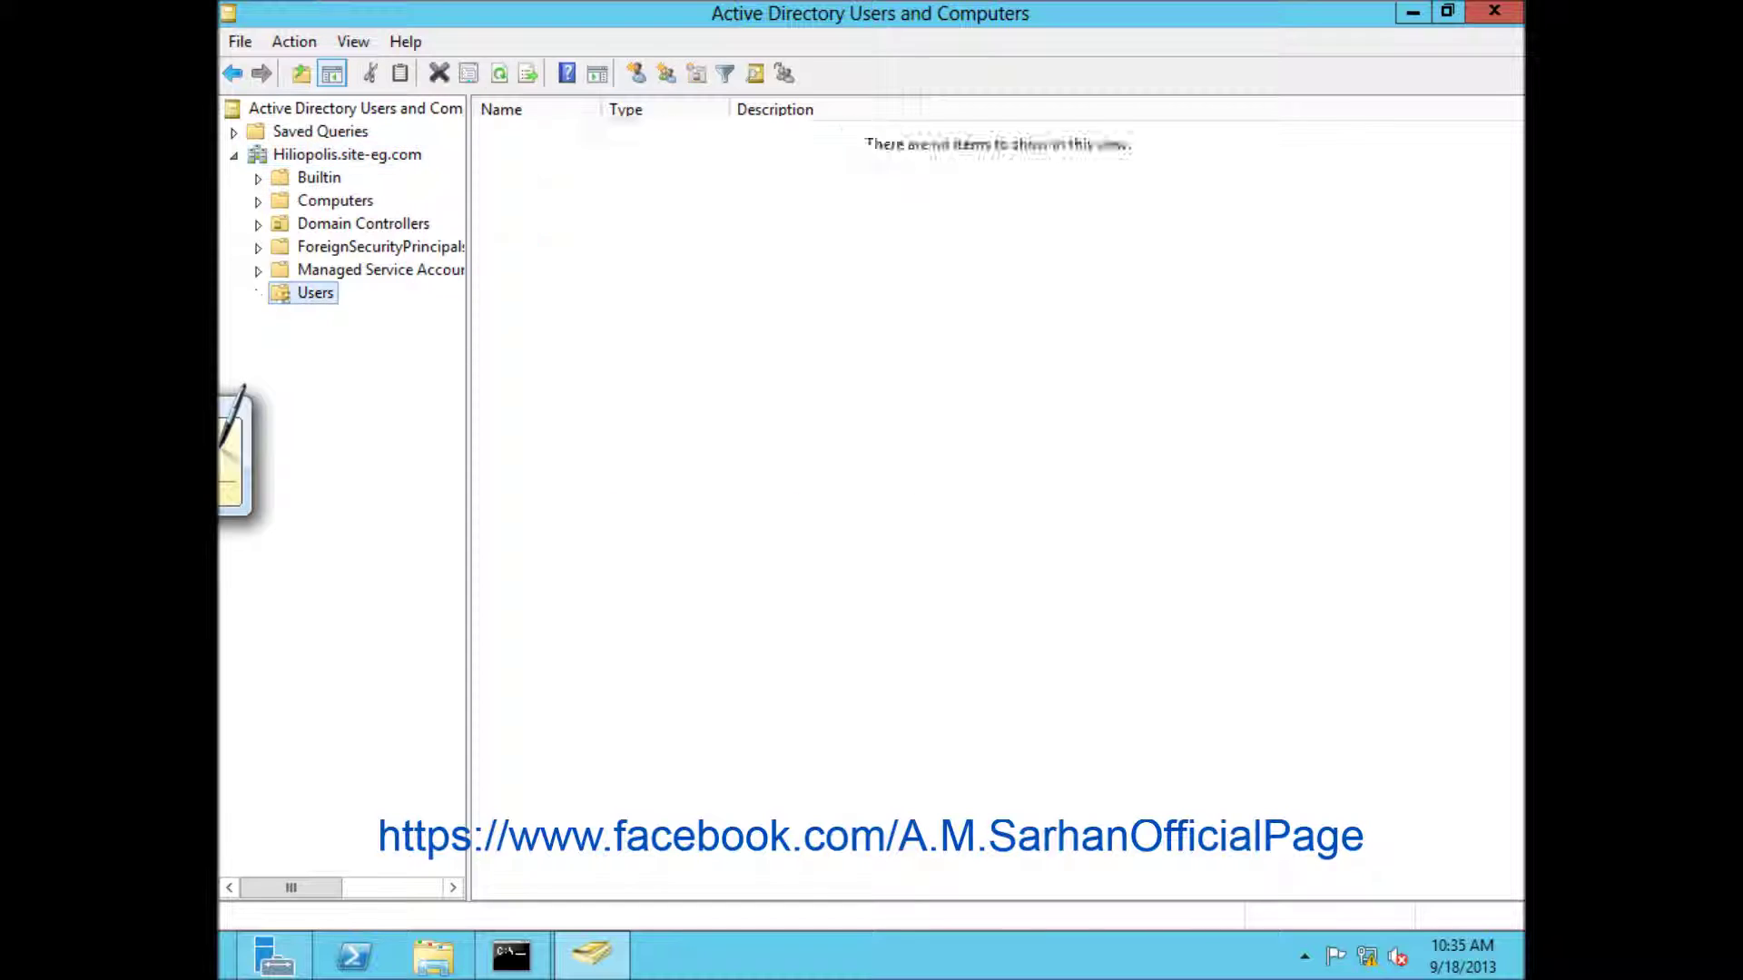
Start a new user in Users and enter the user's first name, last name and logon name.
{"action": "right_click", "coordinate": [764, 613]}
{"action": "mouse_move", "coordinate": [844, 339]}
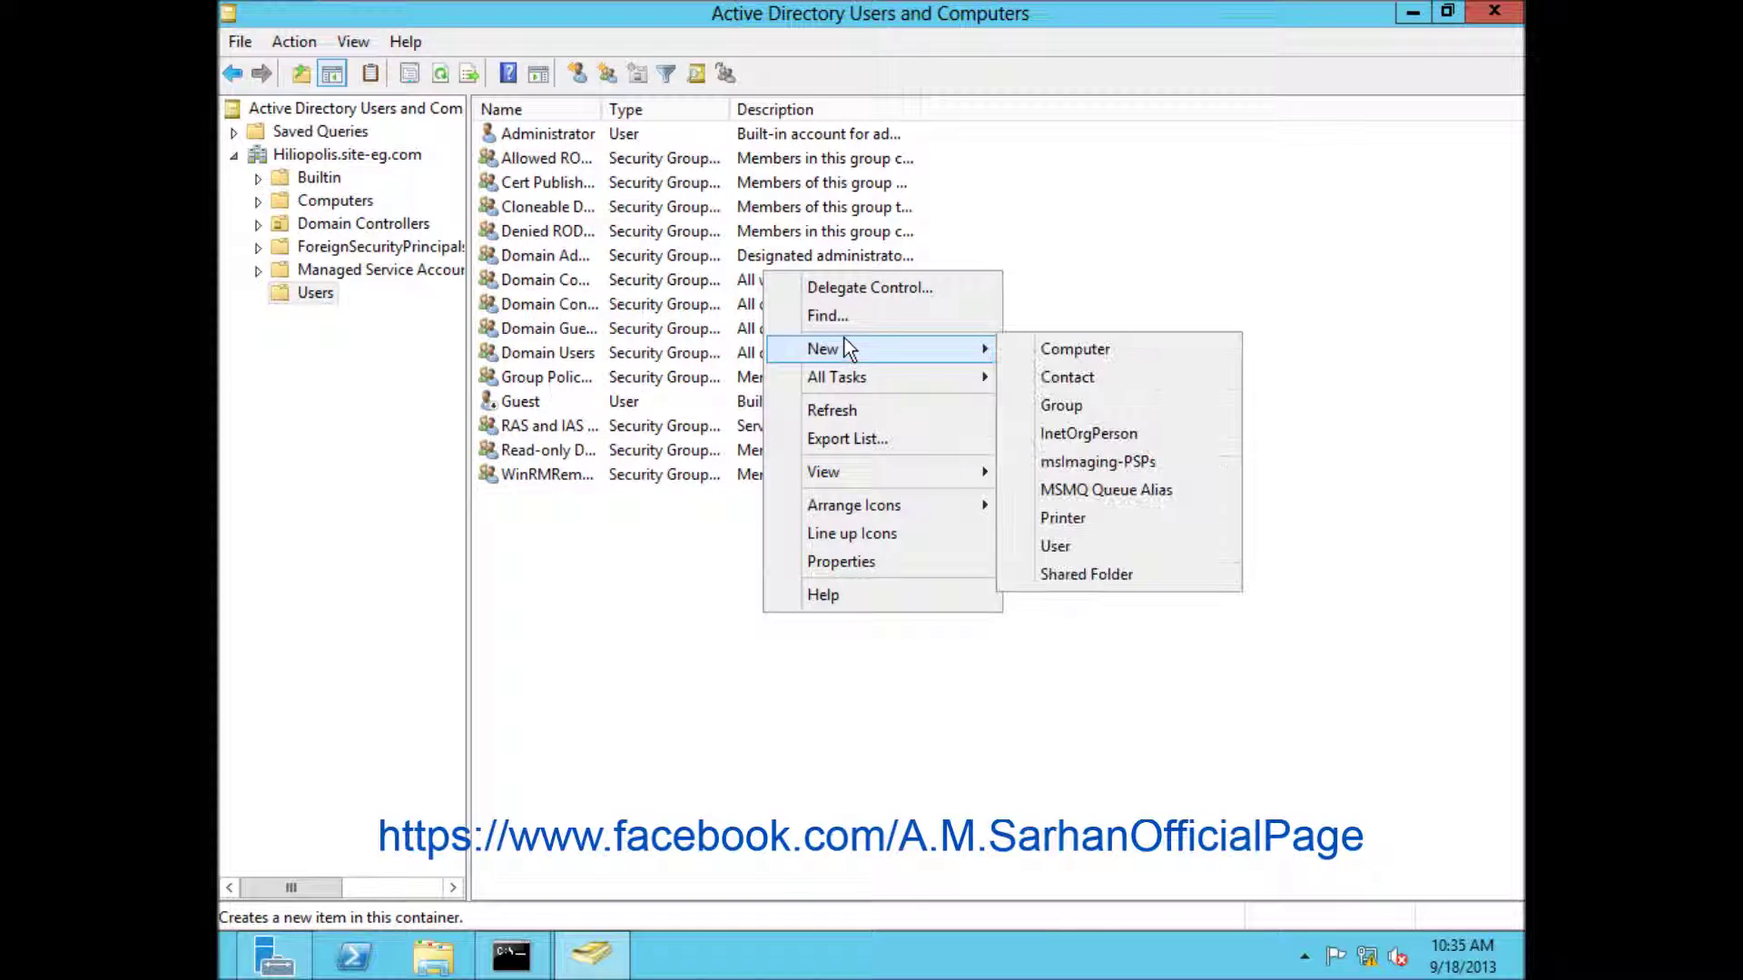
{"action": "left_click", "coordinate": [1102, 550]}
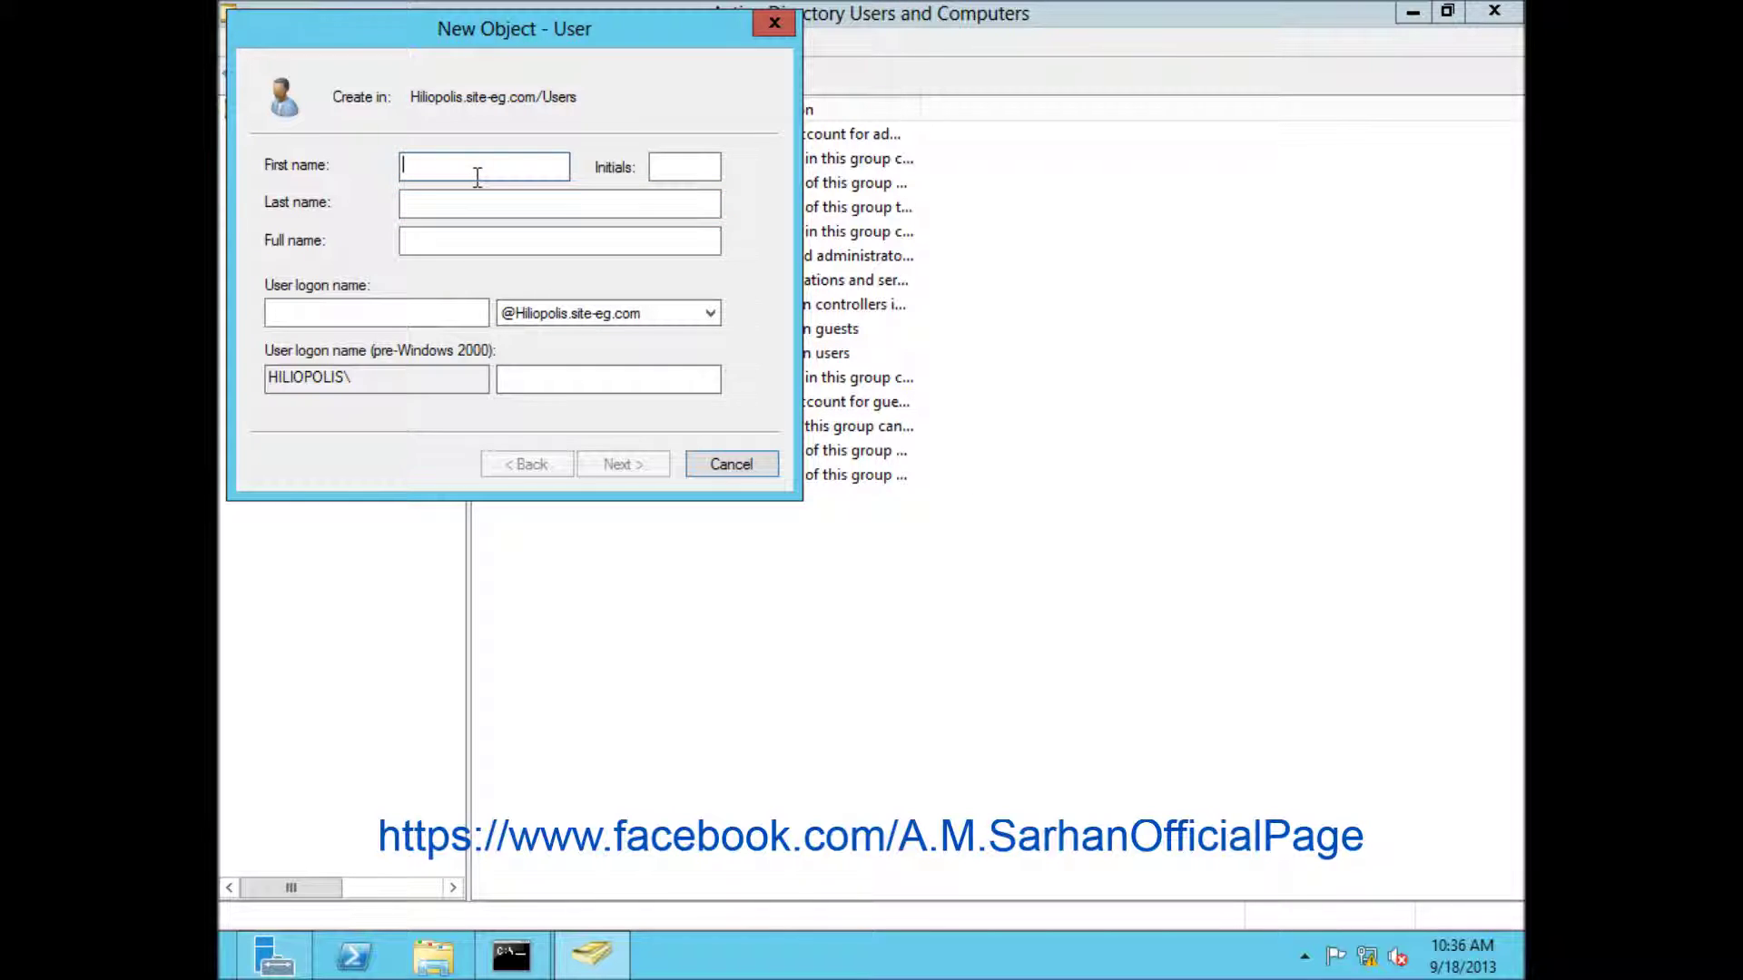
{"action": "key", "text": "Tab"}
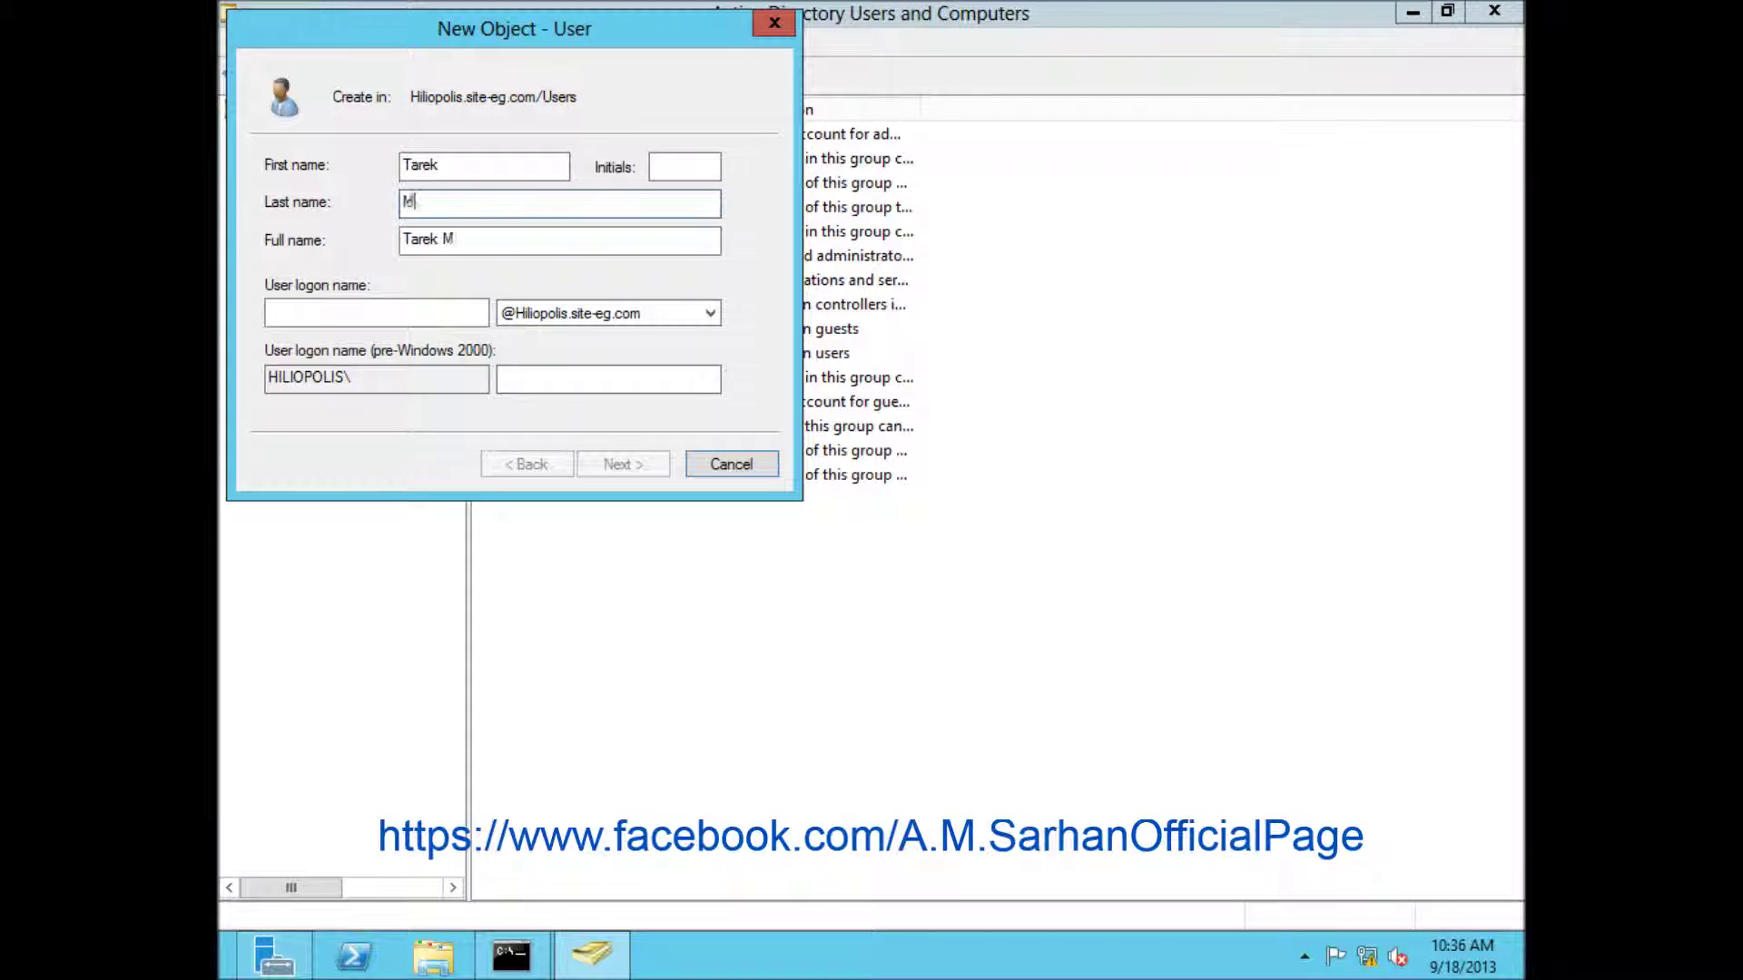
{"action": "left_click", "coordinate": [416, 312]}
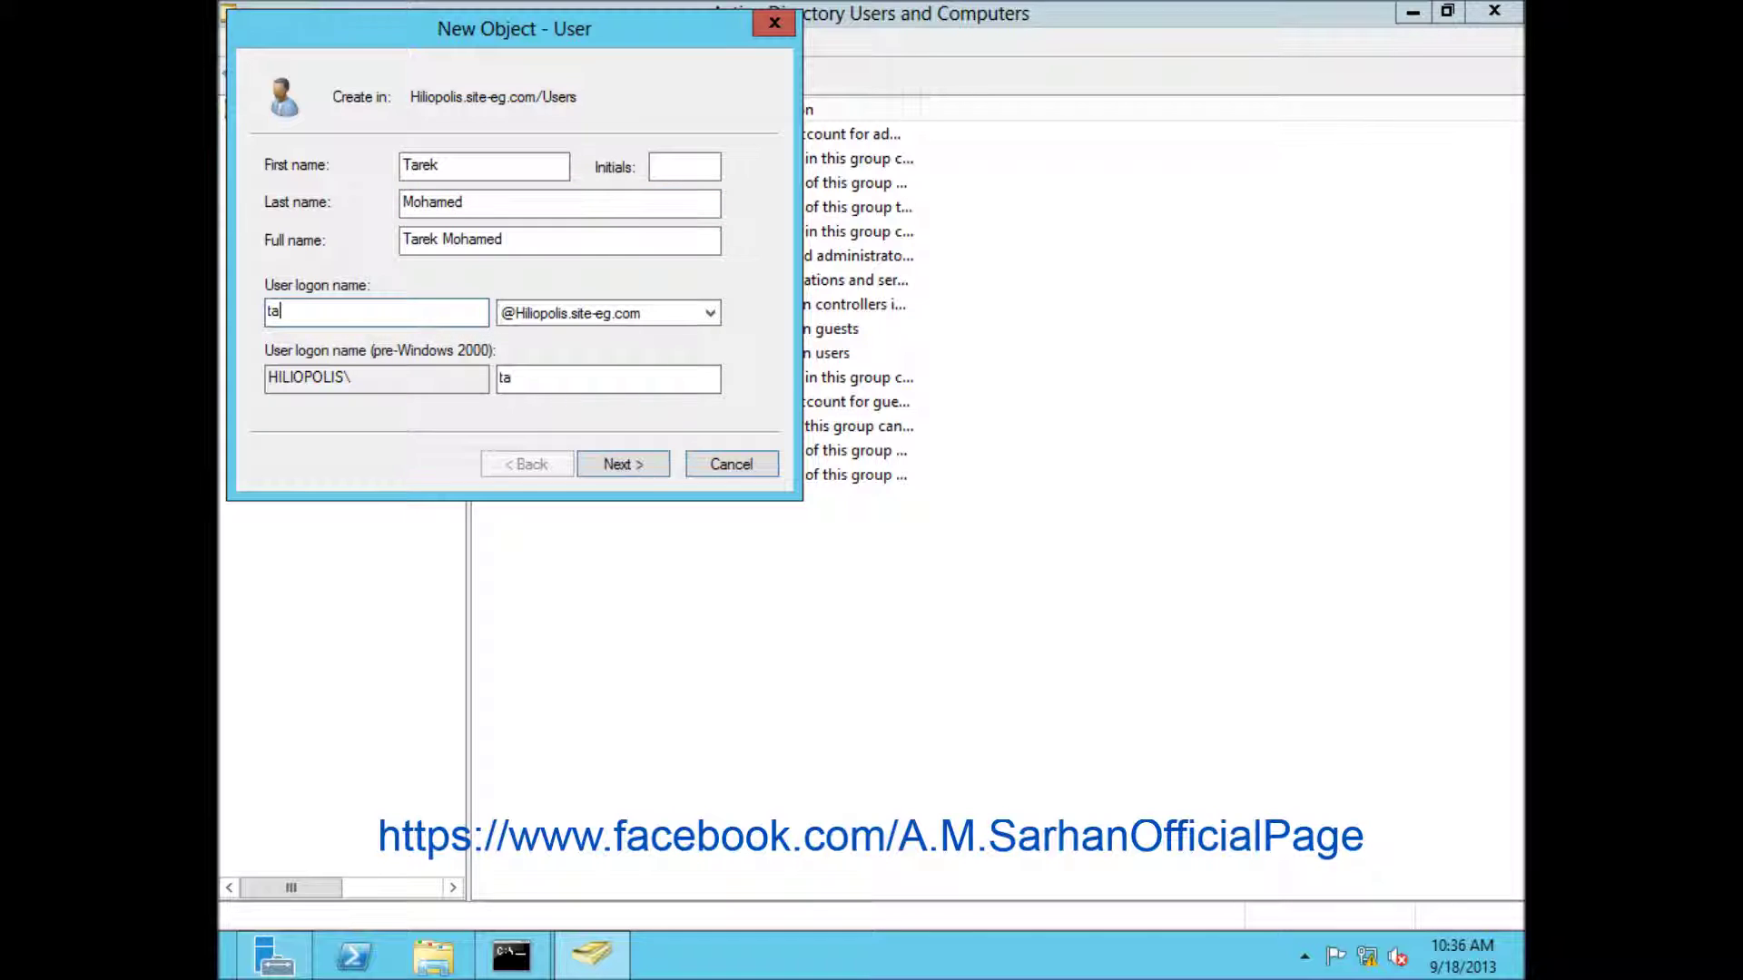
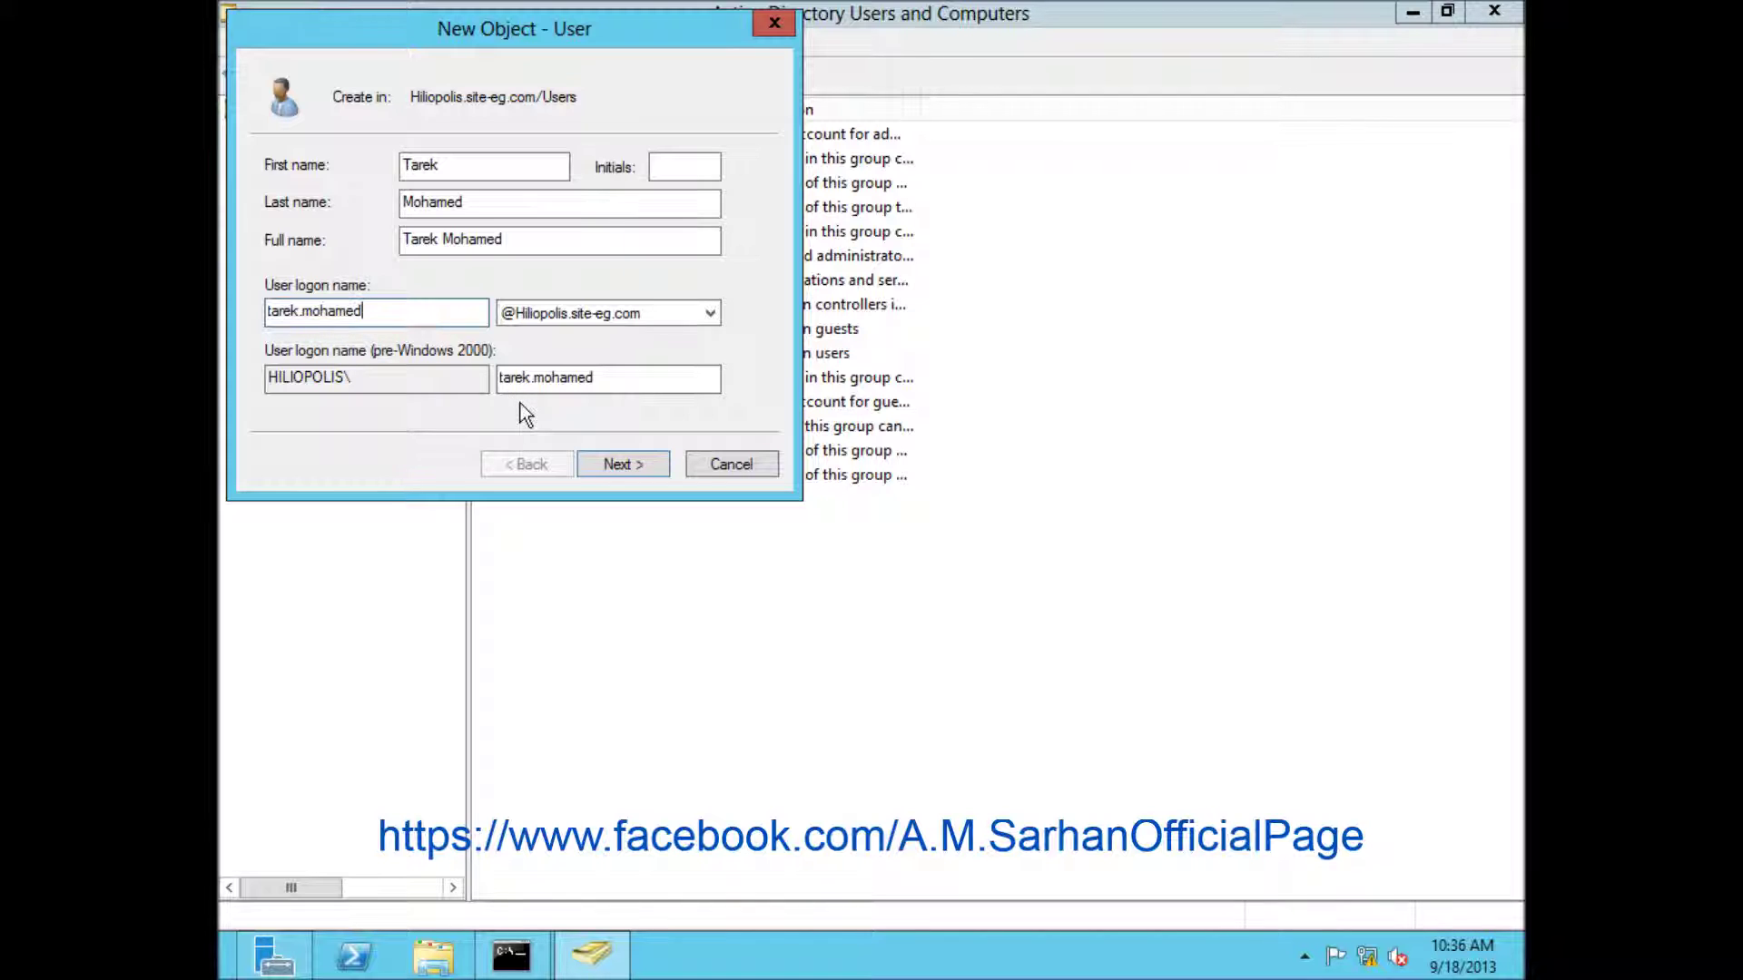
Set the account password without forcing a change at next logon, and finish the user.
{"action": "left_click", "coordinate": [633, 477]}
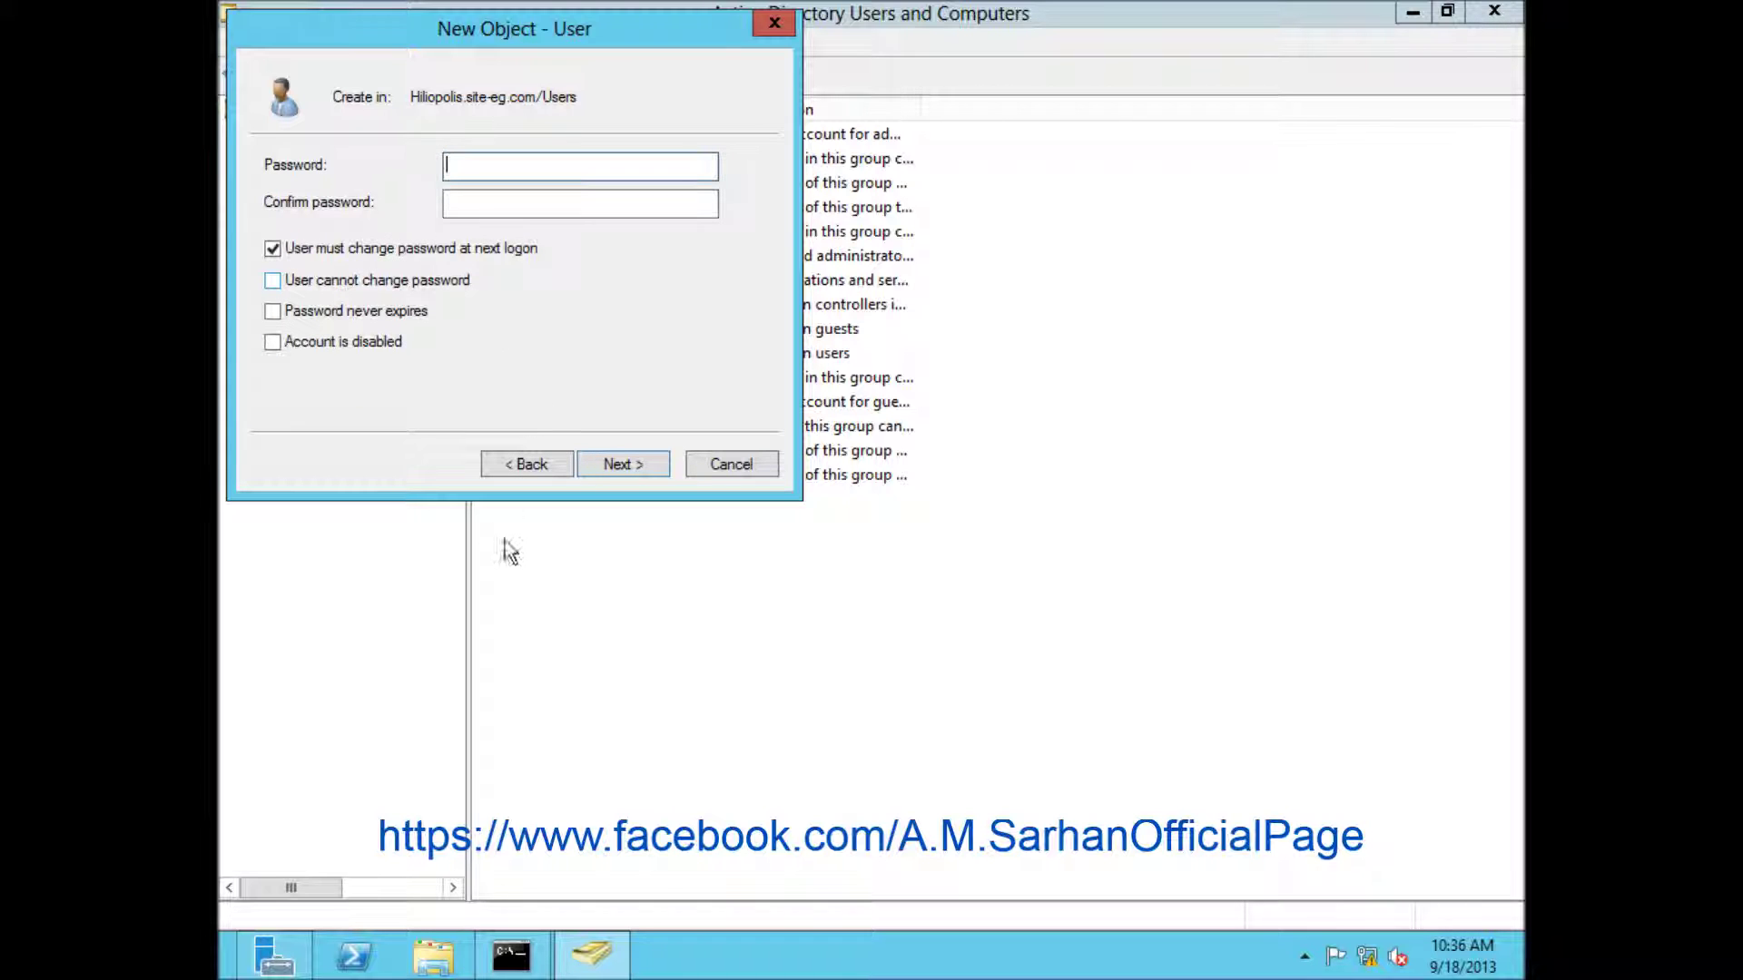
{"action": "left_click", "coordinate": [528, 472]}
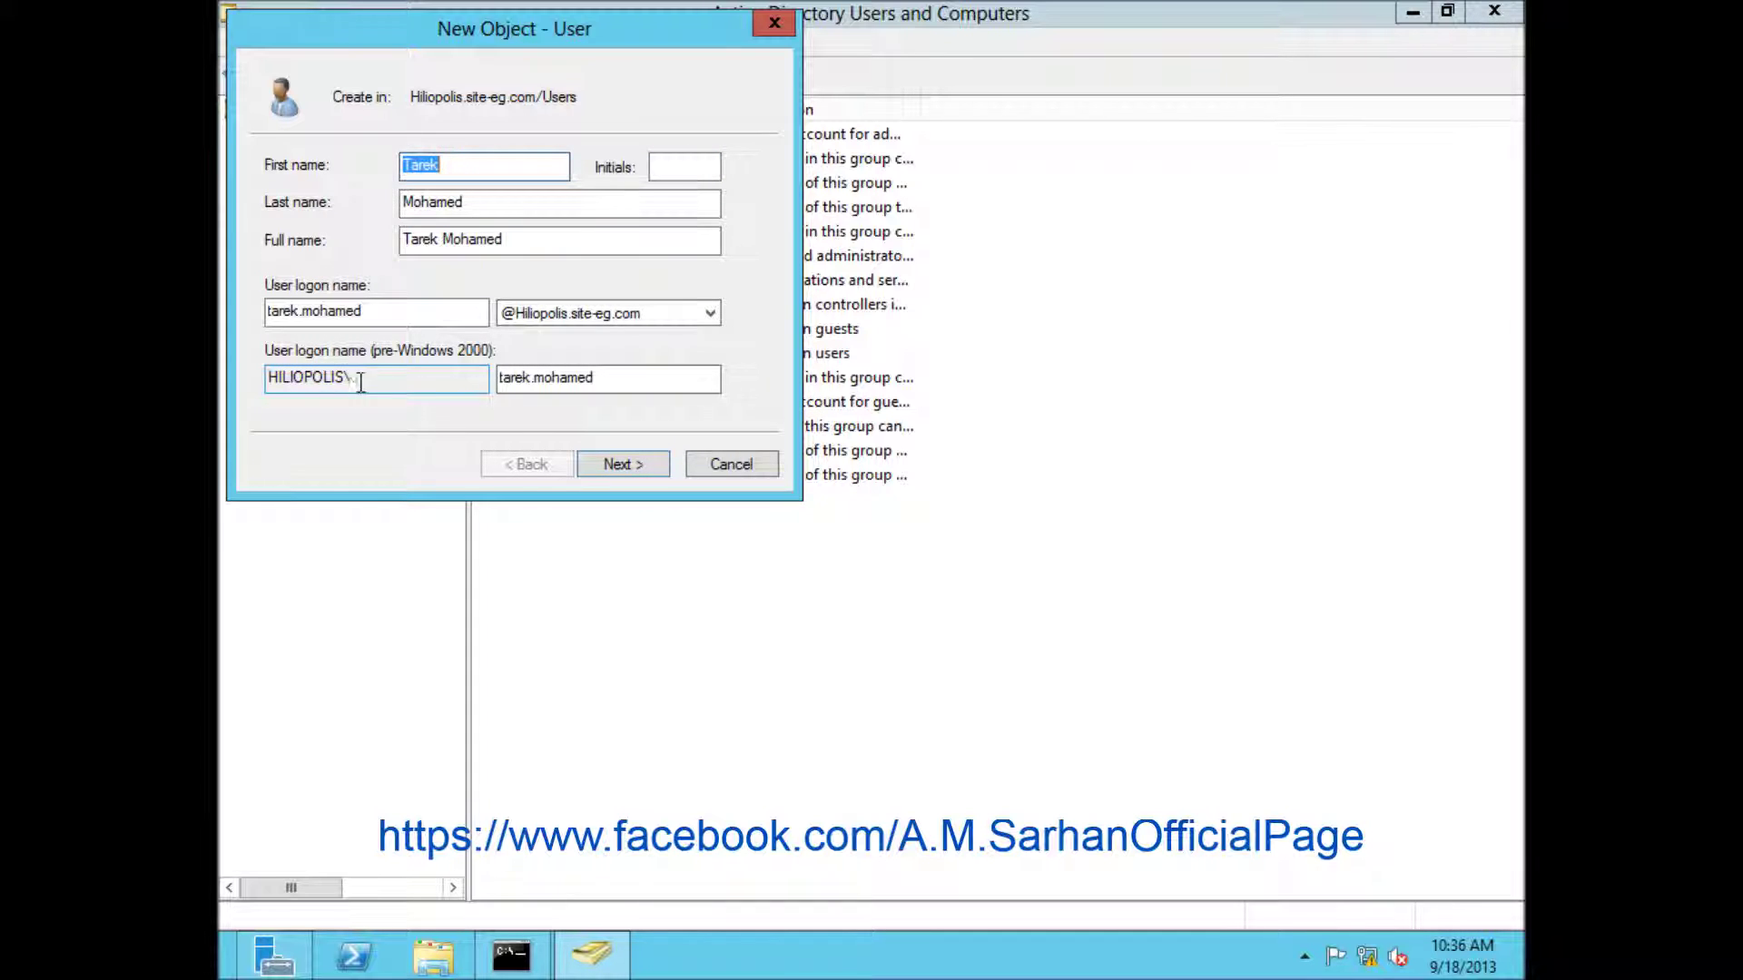
{"action": "left_click", "coordinate": [640, 470]}
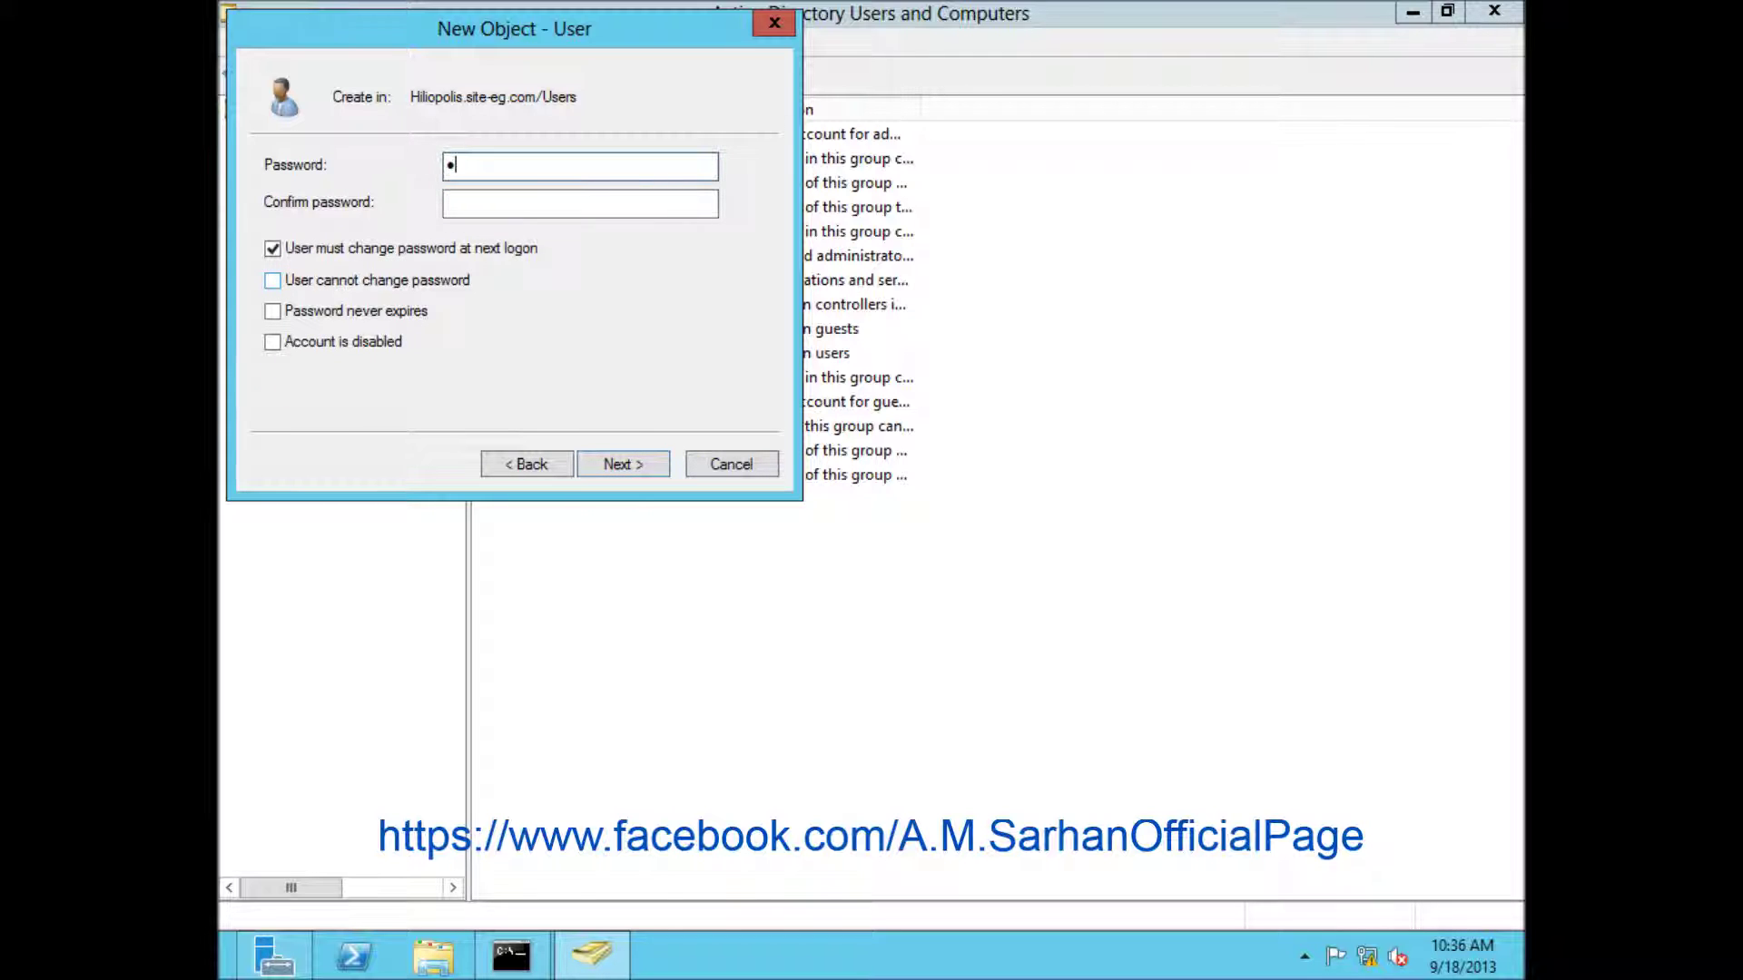
{"action": "key", "text": "Tab"}
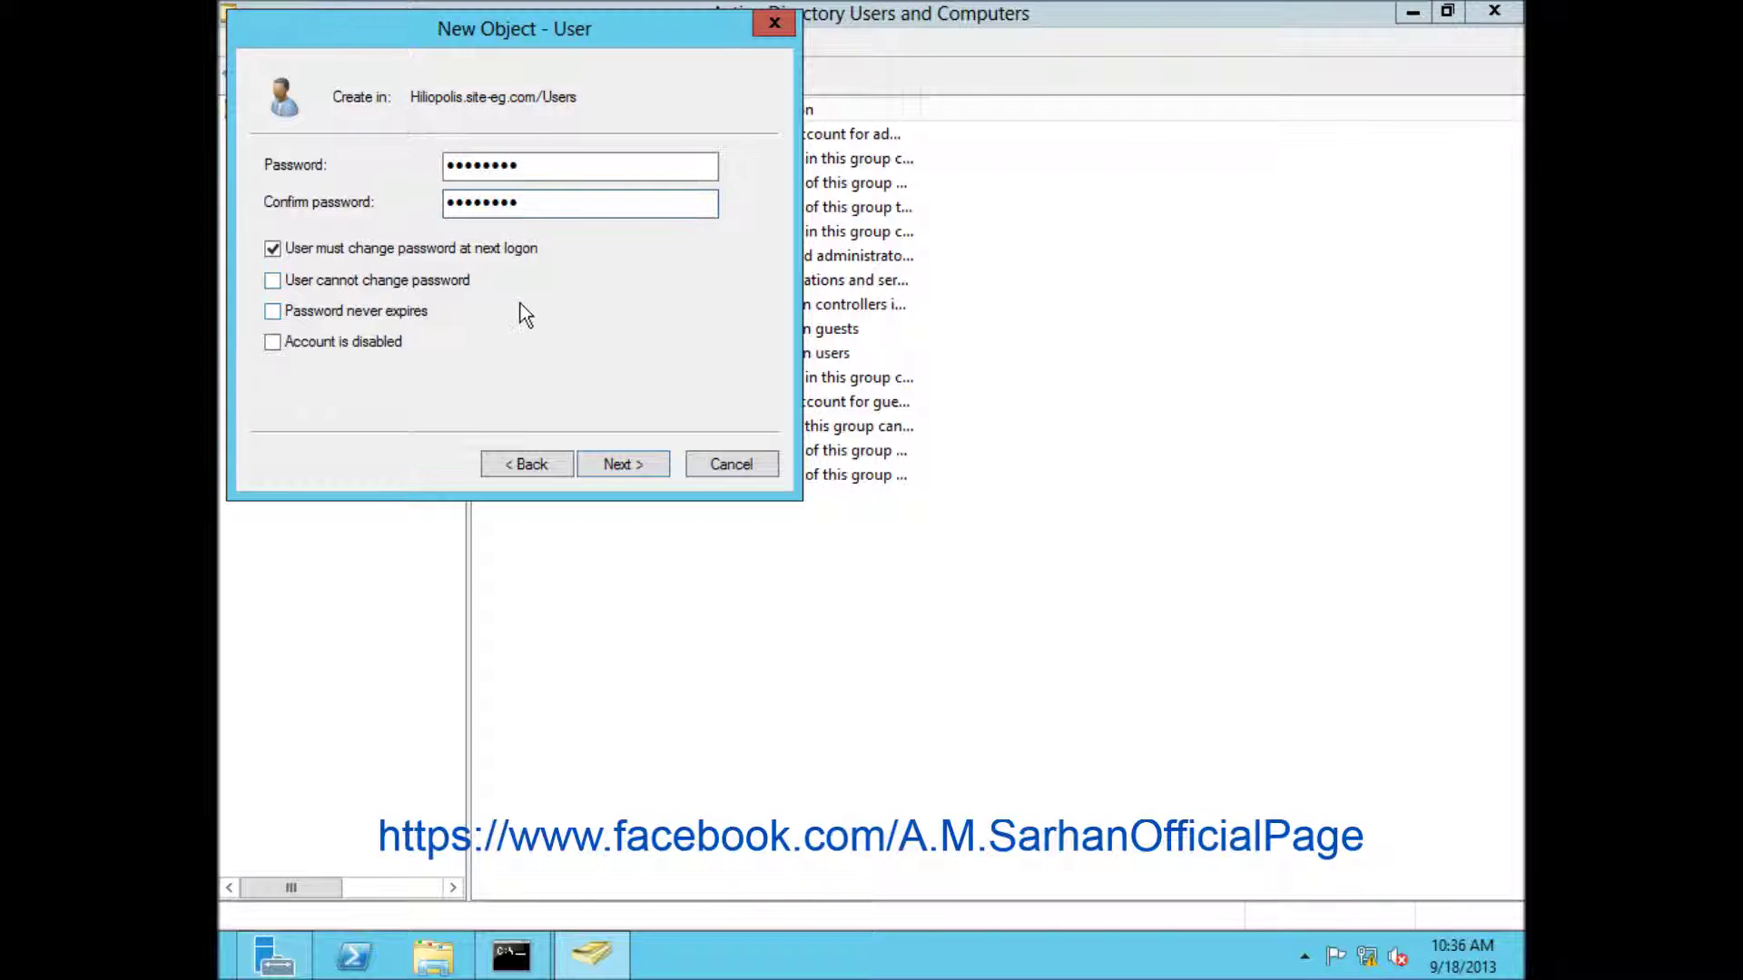
{"action": "left_click", "coordinate": [496, 253]}
{"action": "left_click", "coordinate": [619, 466]}
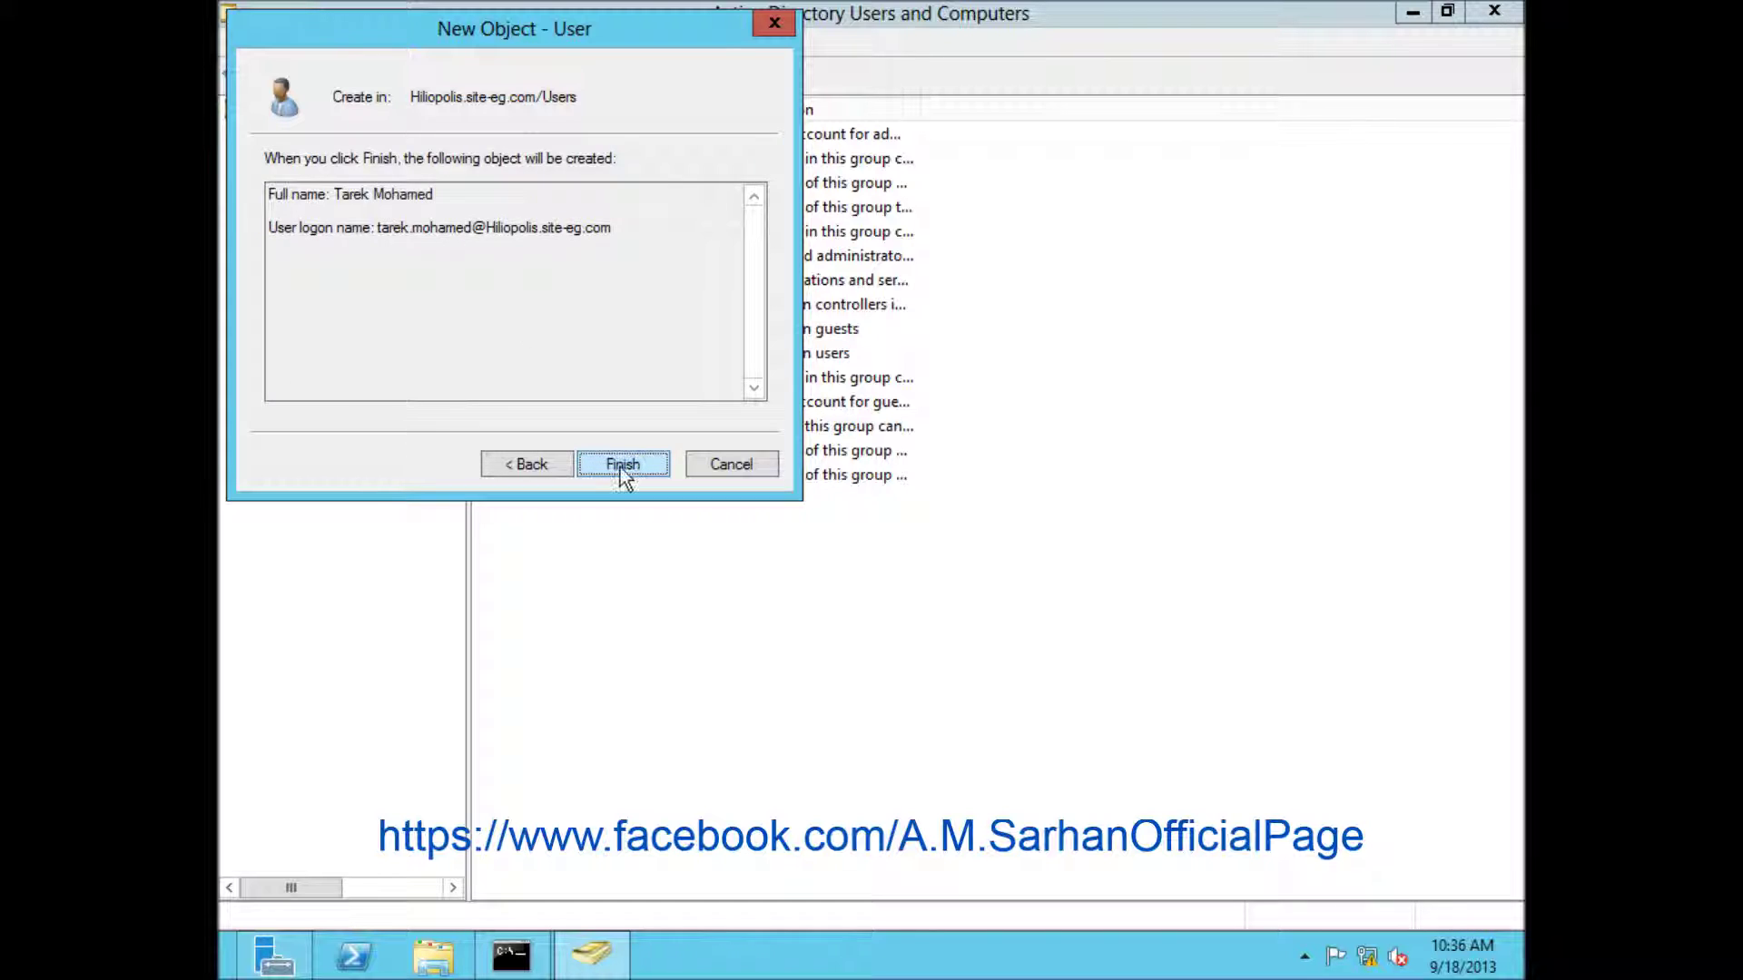
{"action": "left_click", "coordinate": [623, 464]}
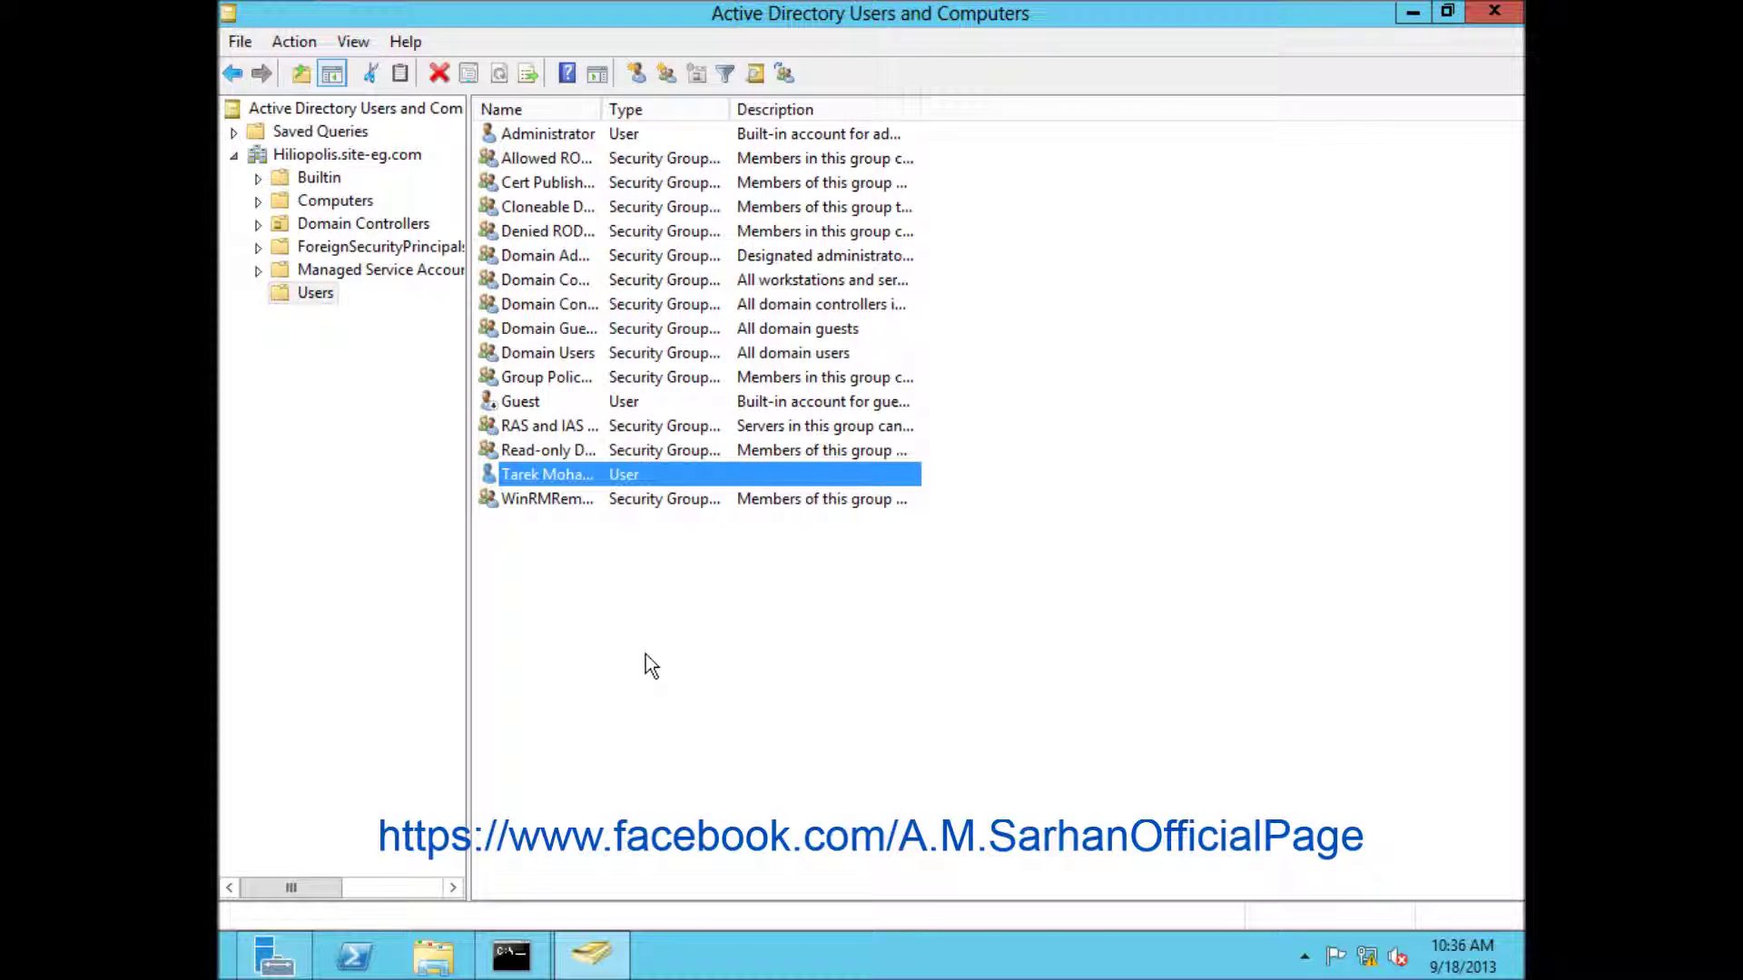
Back on the Site-eg VM, rerun the Hiliopolis.site-eg.com search and select the new user.
{"action": "mouse_move", "coordinate": [1010, 11]}
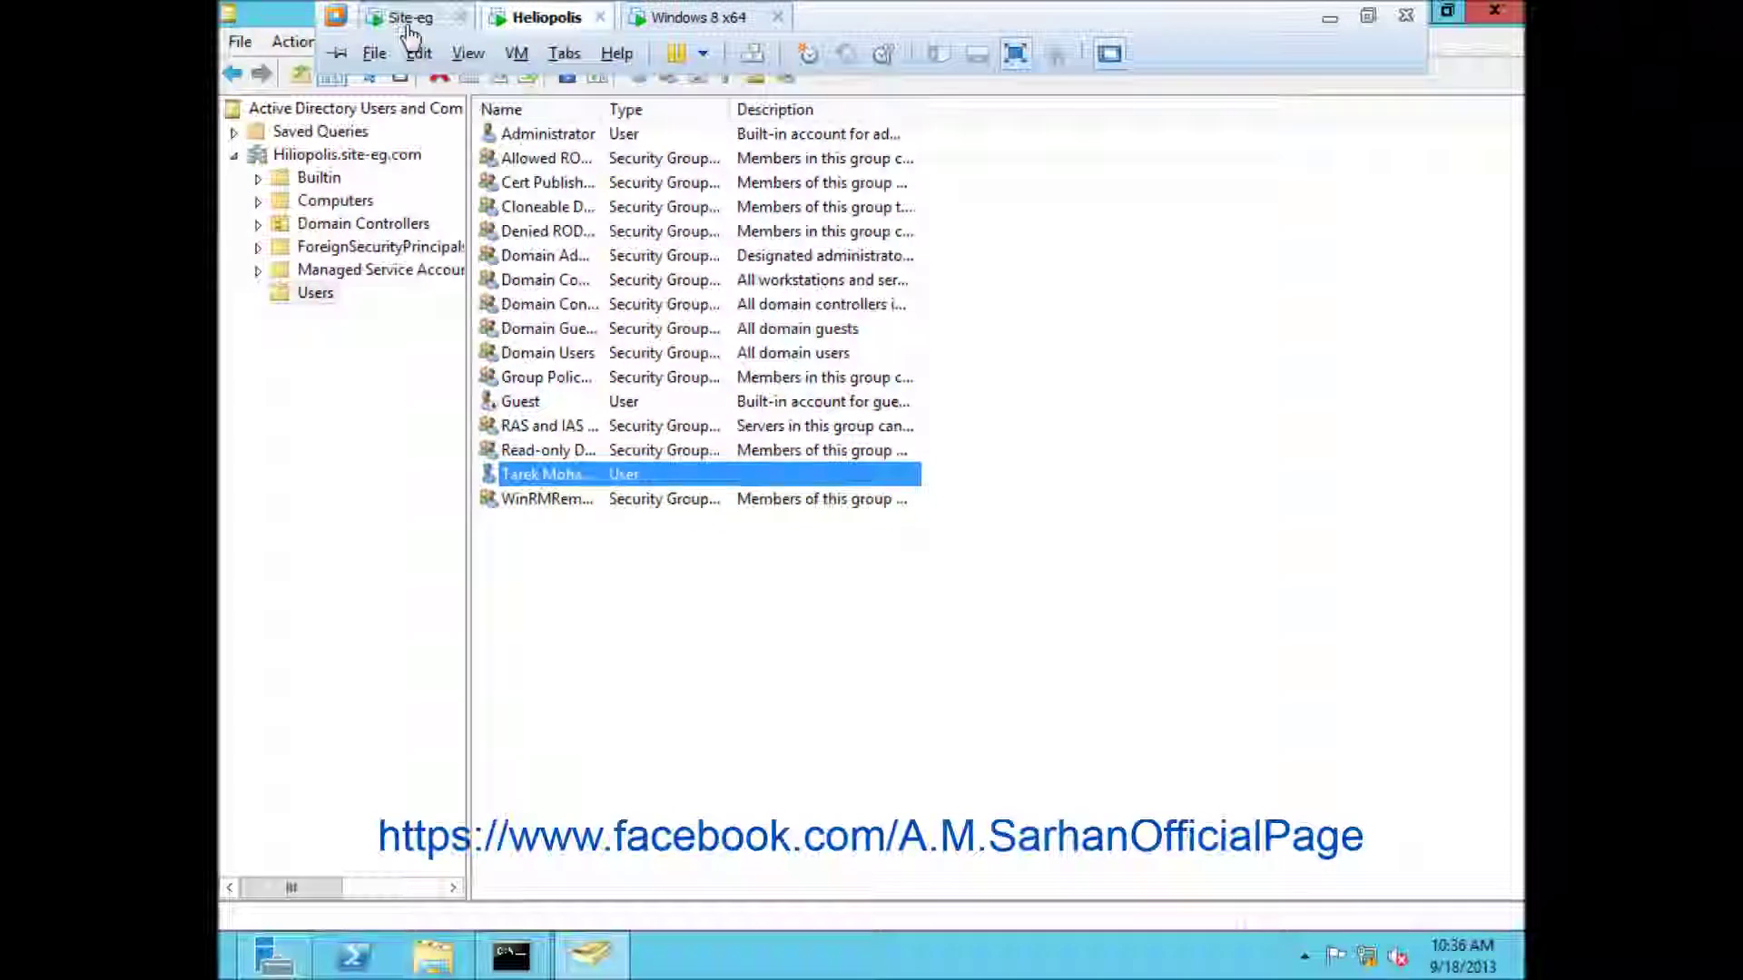
{"action": "left_click", "coordinate": [406, 19]}
{"action": "left_click_drag", "start_coordinate": [1082, 201], "coordinate": [1058, 122]}
{"action": "left_click", "coordinate": [1204, 559]}
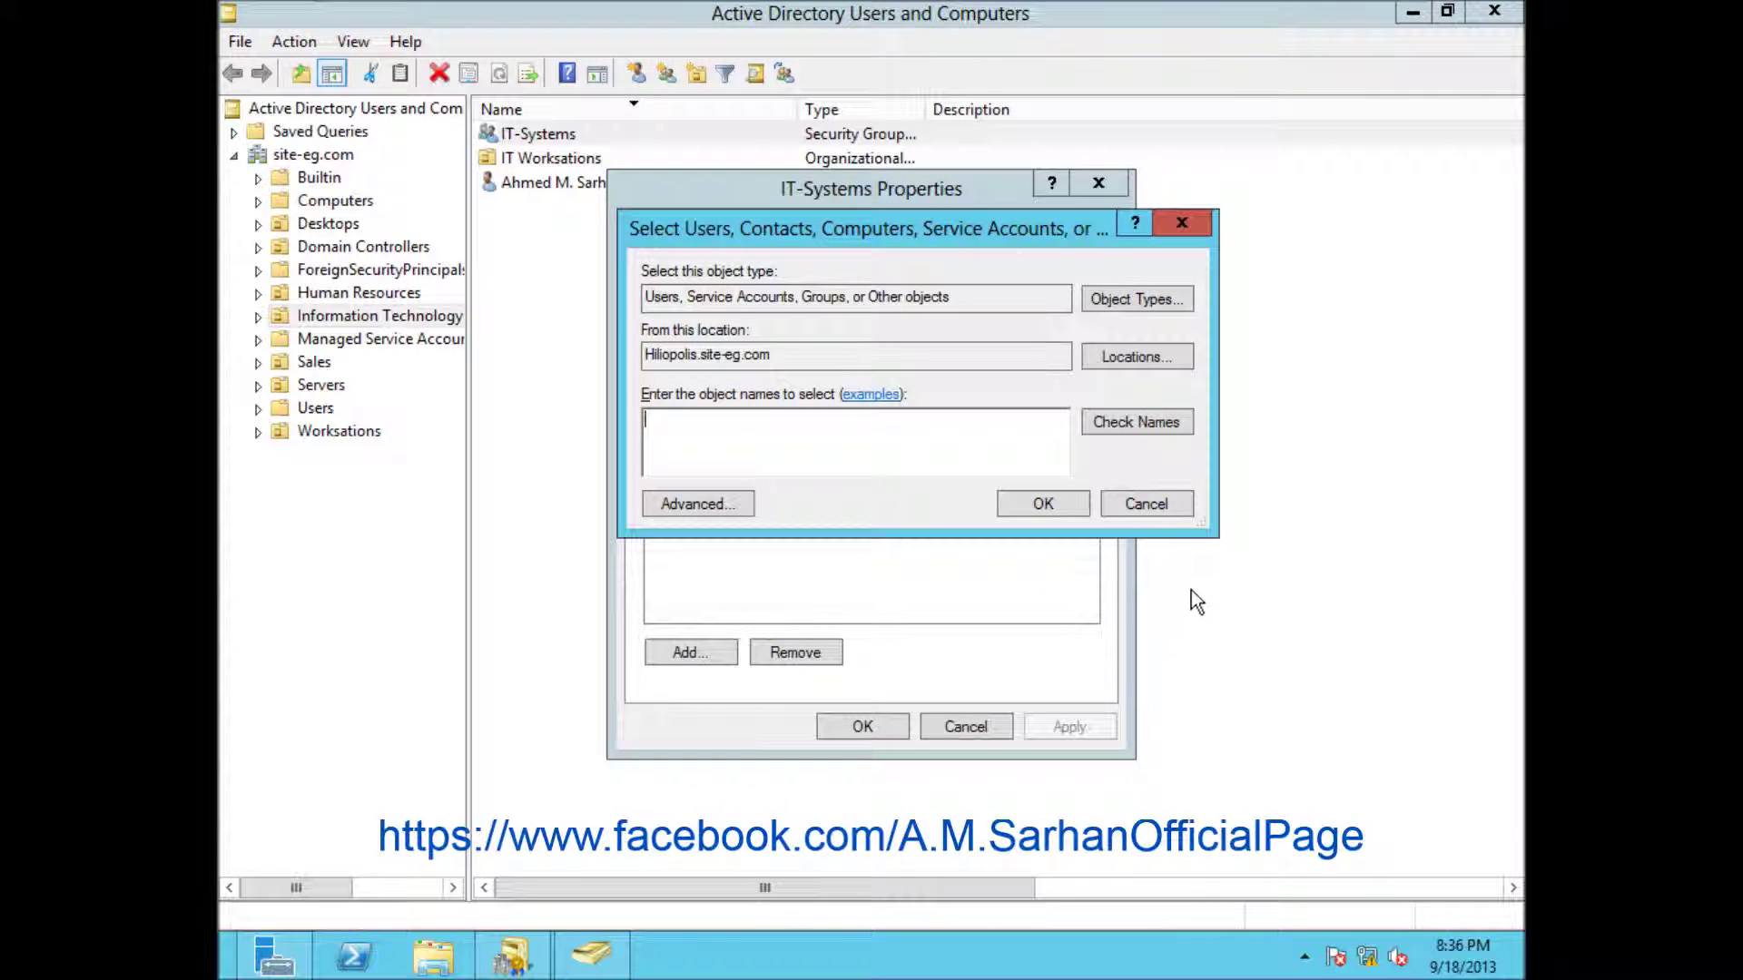
{"action": "left_click", "coordinate": [695, 504]}
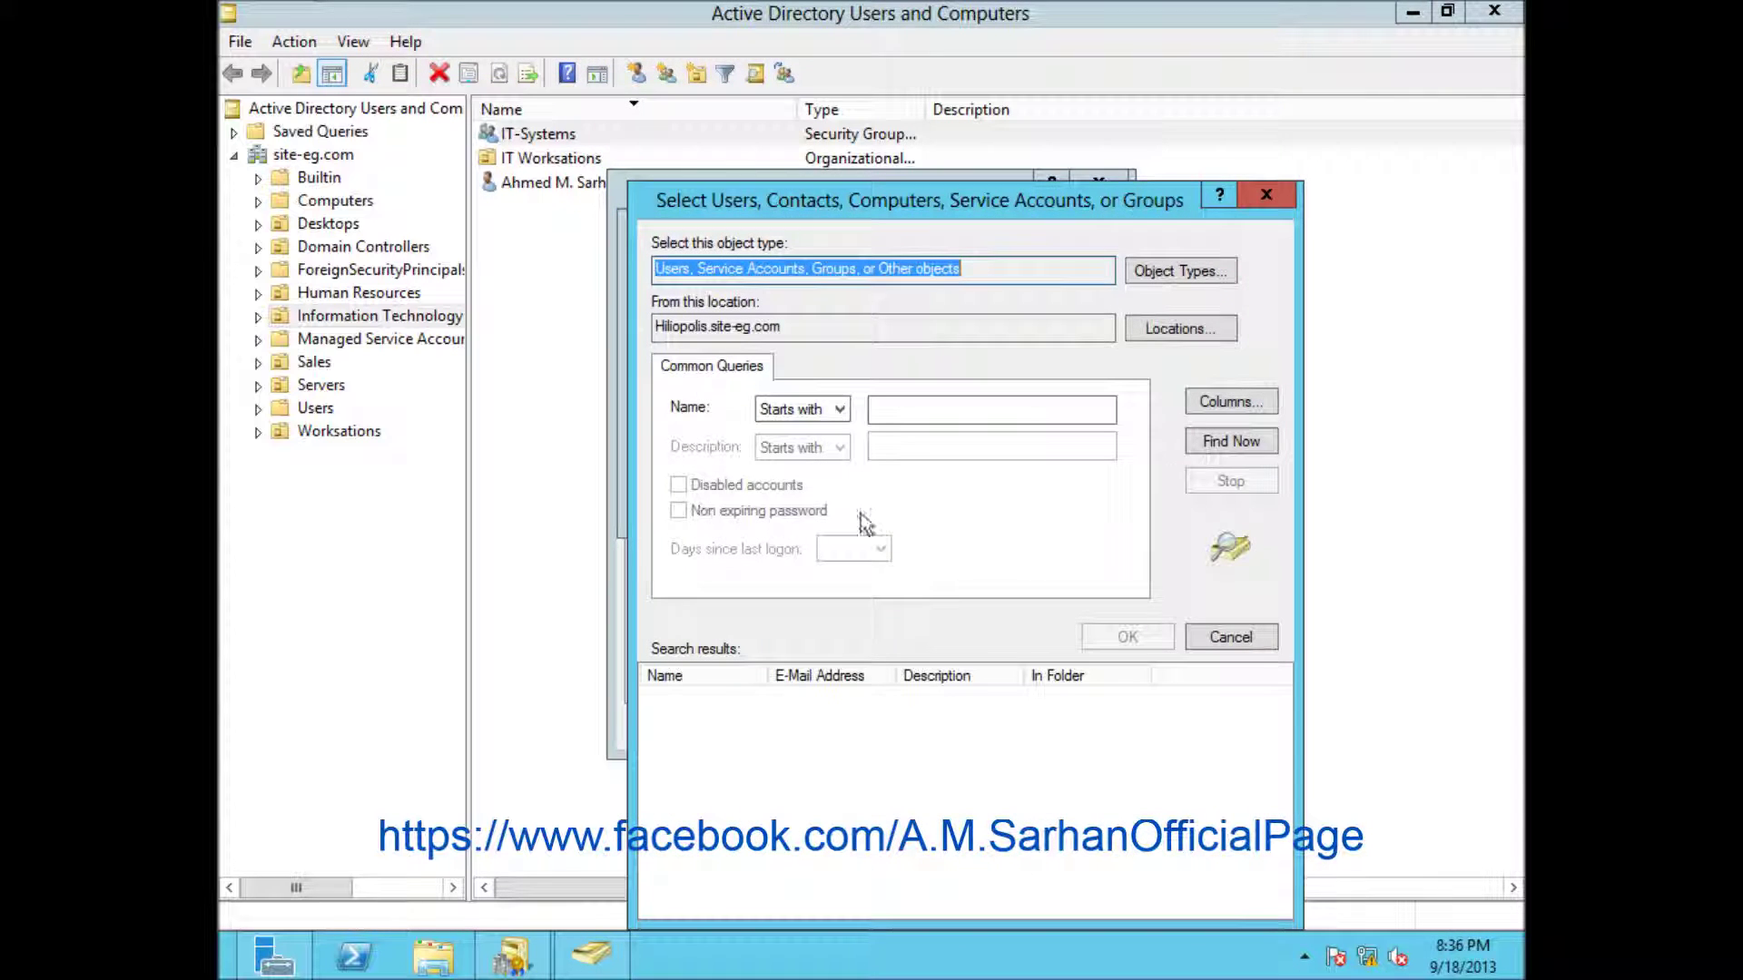
{"action": "left_click", "coordinate": [1207, 442]}
{"action": "scroll", "coordinate": [886, 855], "scroll_direction": "down", "scroll_amount": 1}
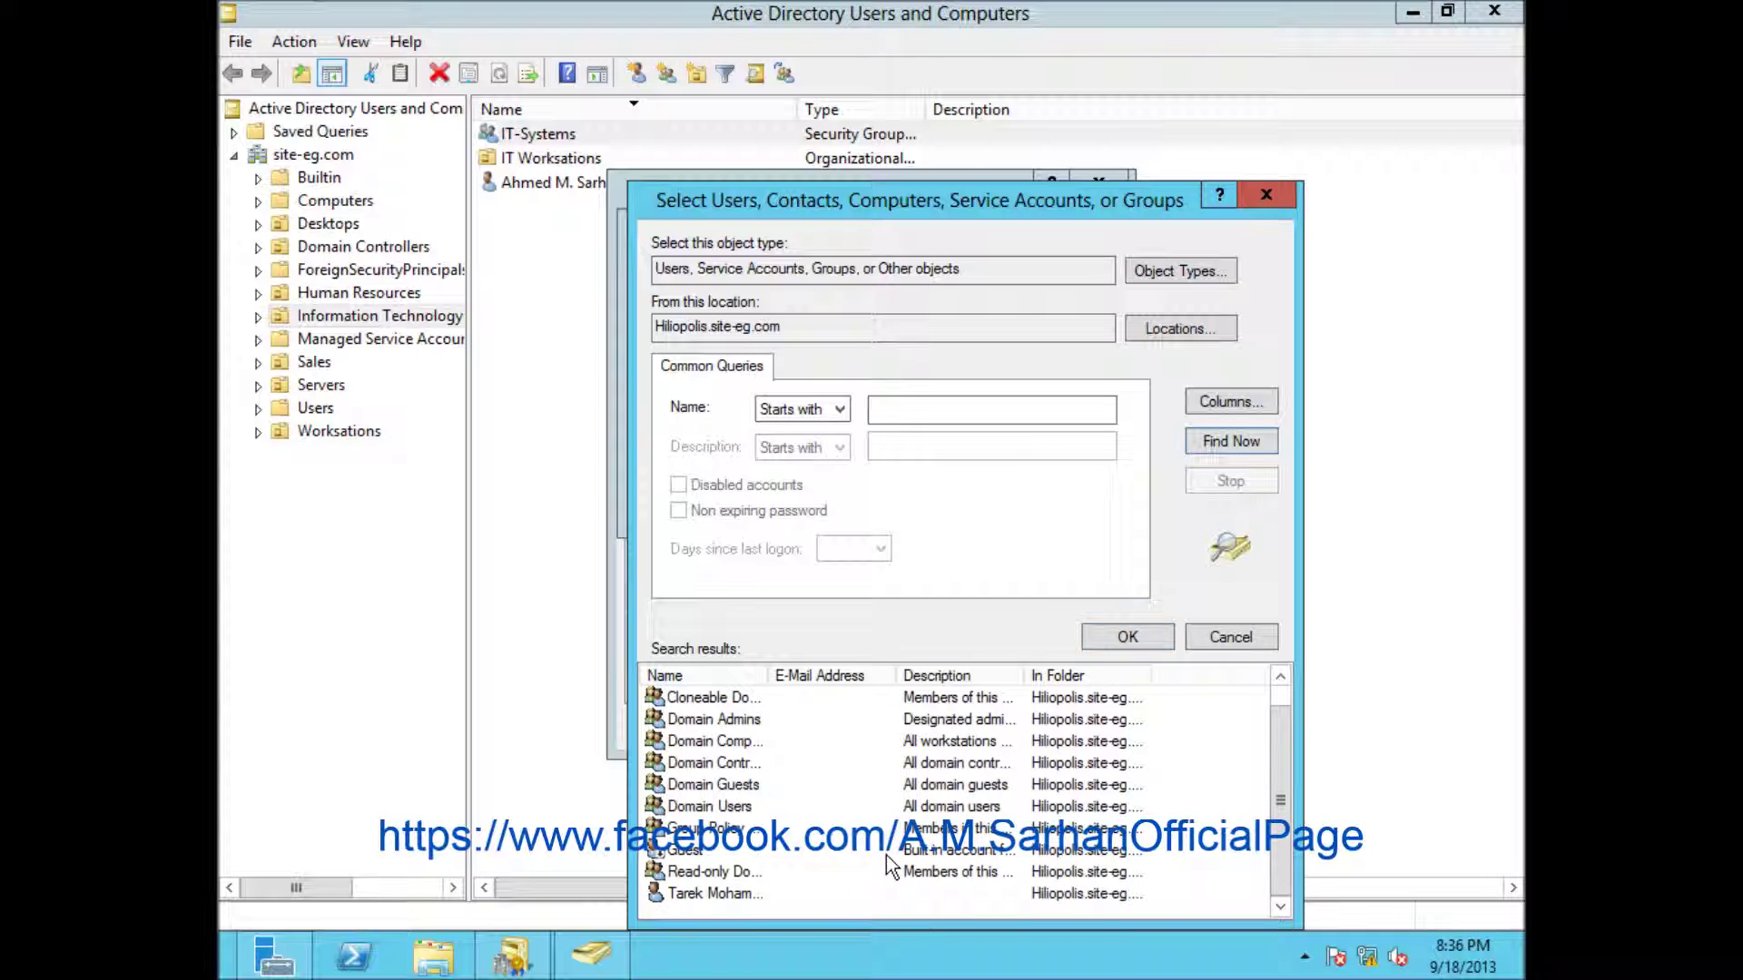
{"action": "left_click", "coordinate": [733, 894]}
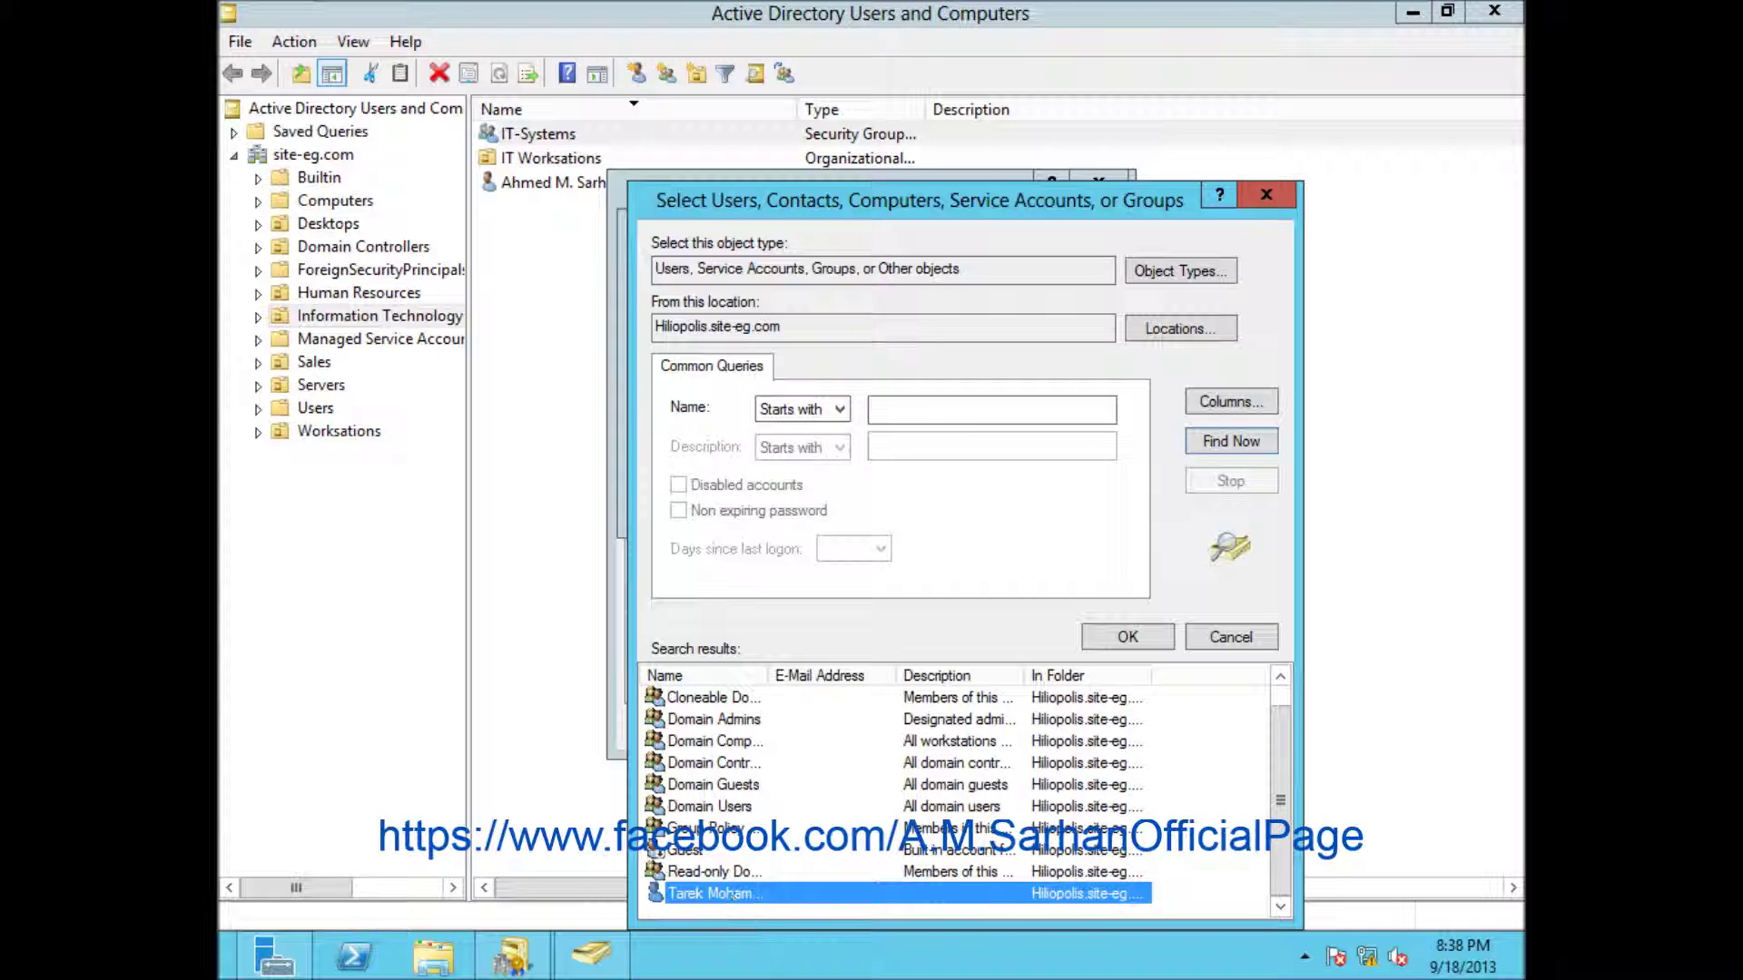
Add the selected user to the IT-Systems members, apply, and close the properties.
{"action": "left_click_drag", "start_coordinate": [1119, 207], "coordinate": [1080, 112]}
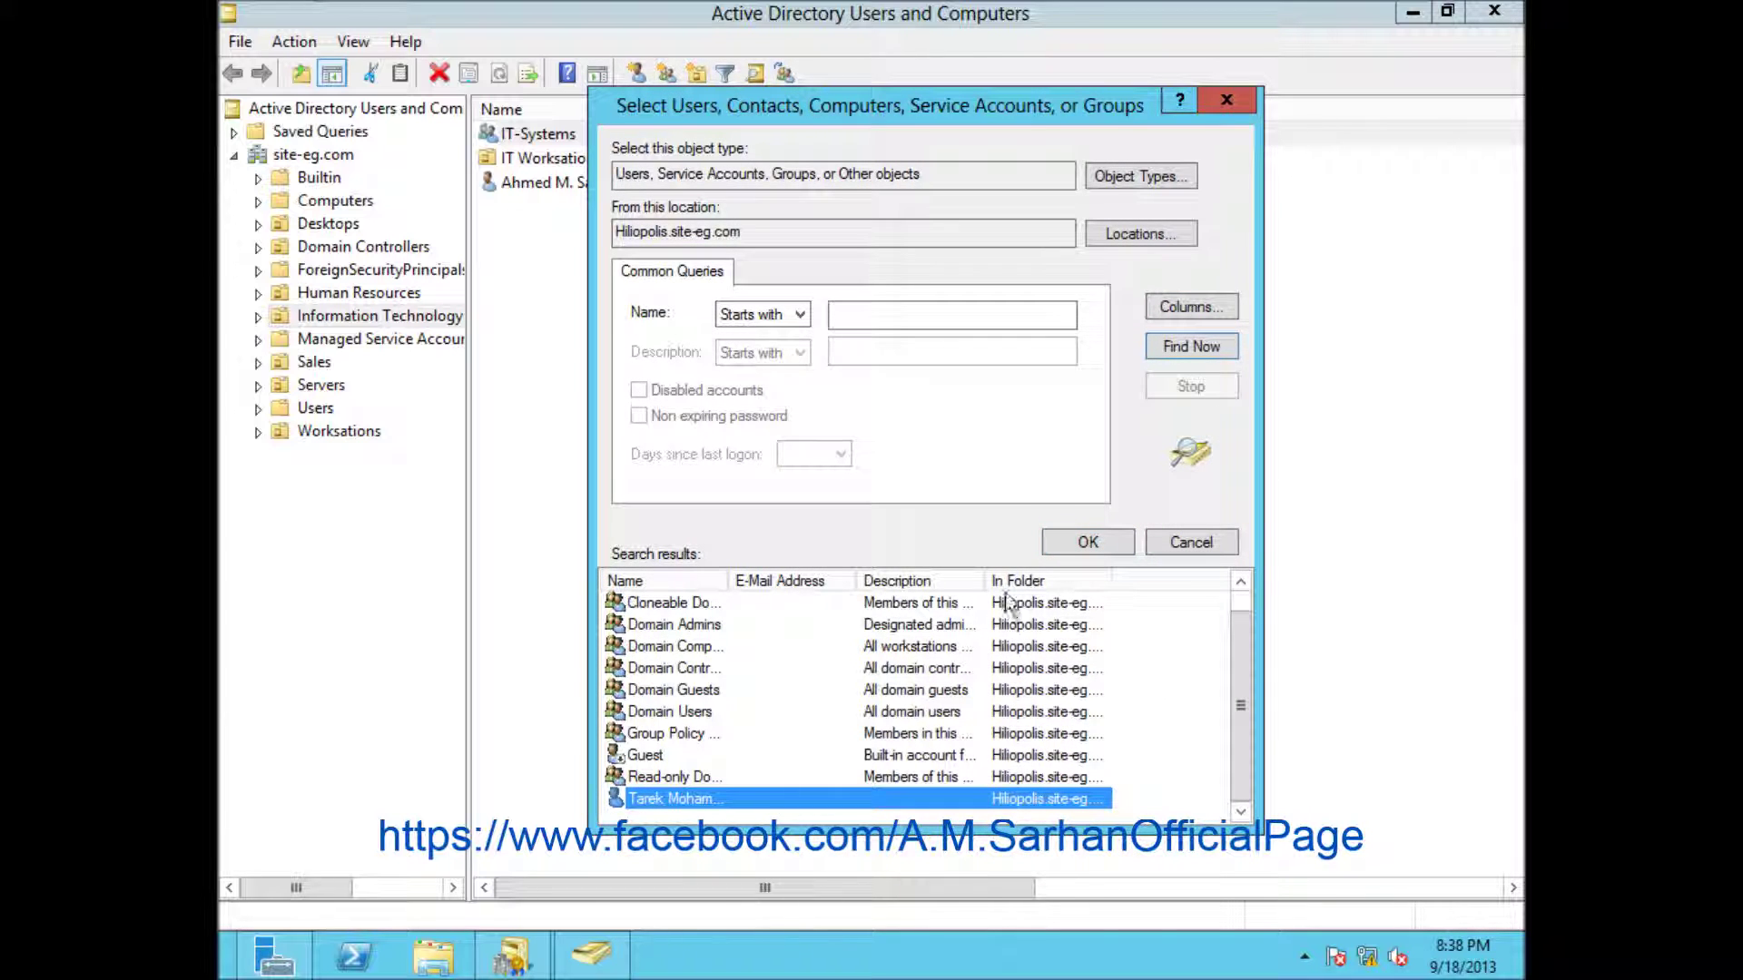
{"action": "left_click", "coordinate": [1057, 543]}
{"action": "left_click", "coordinate": [1043, 504]}
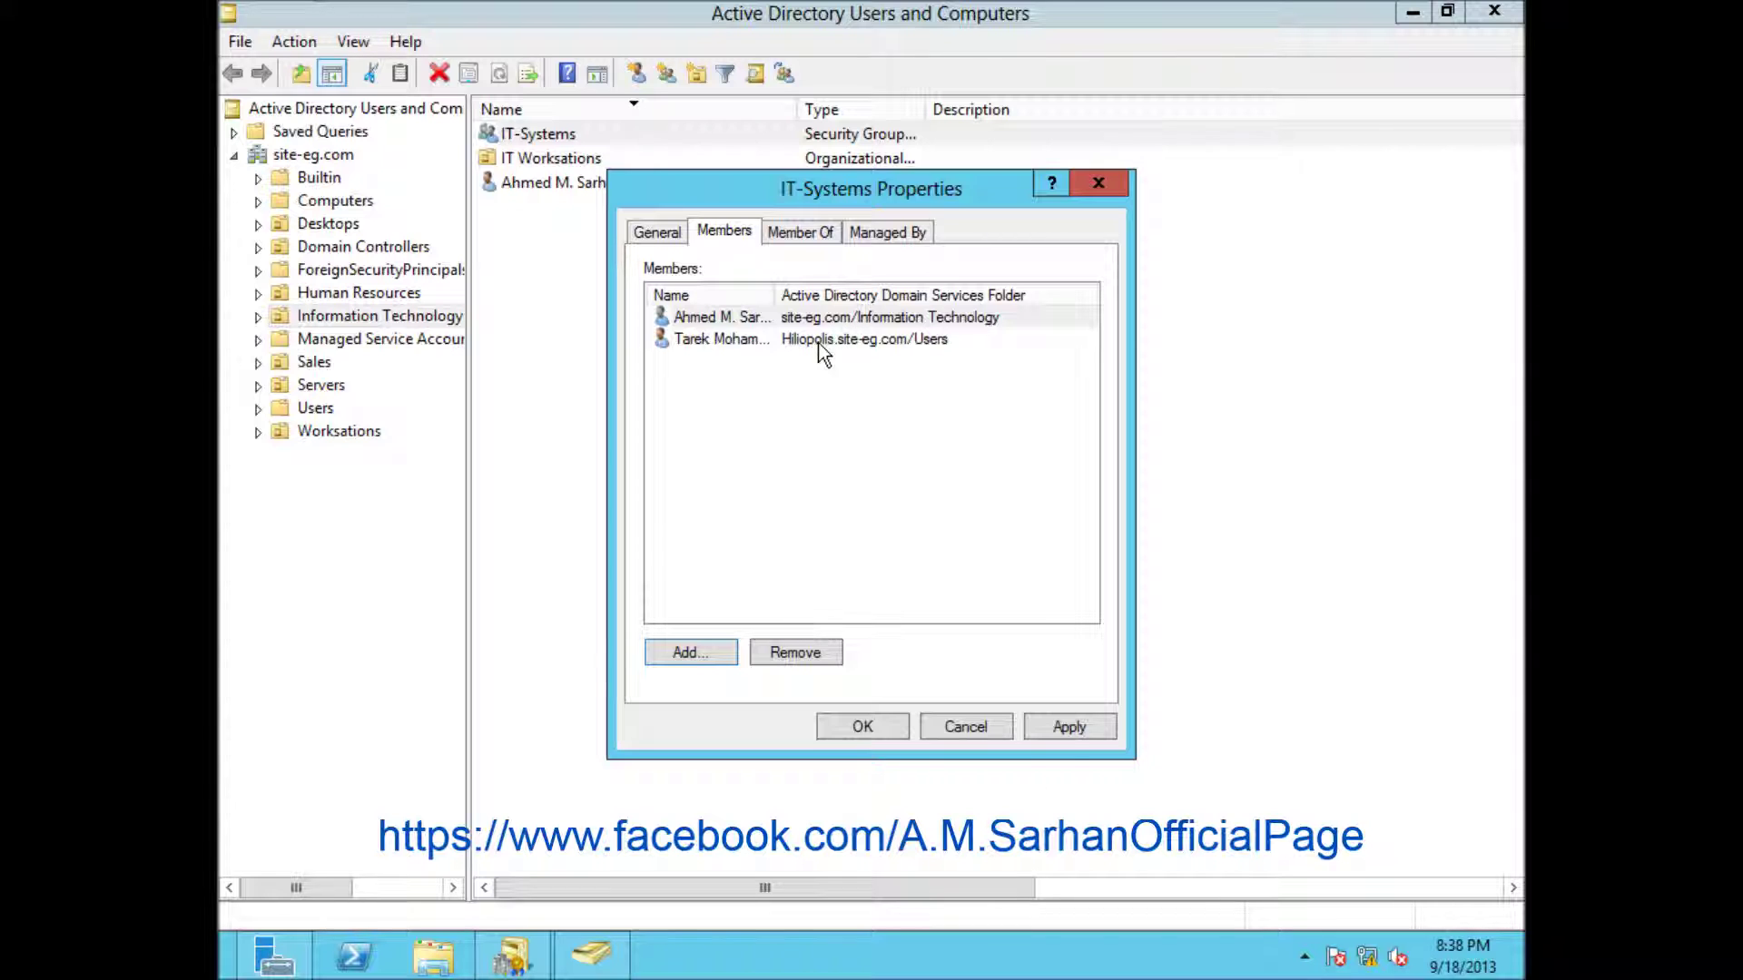
{"action": "left_click", "coordinate": [1067, 729]}
{"action": "left_click", "coordinate": [862, 726]}
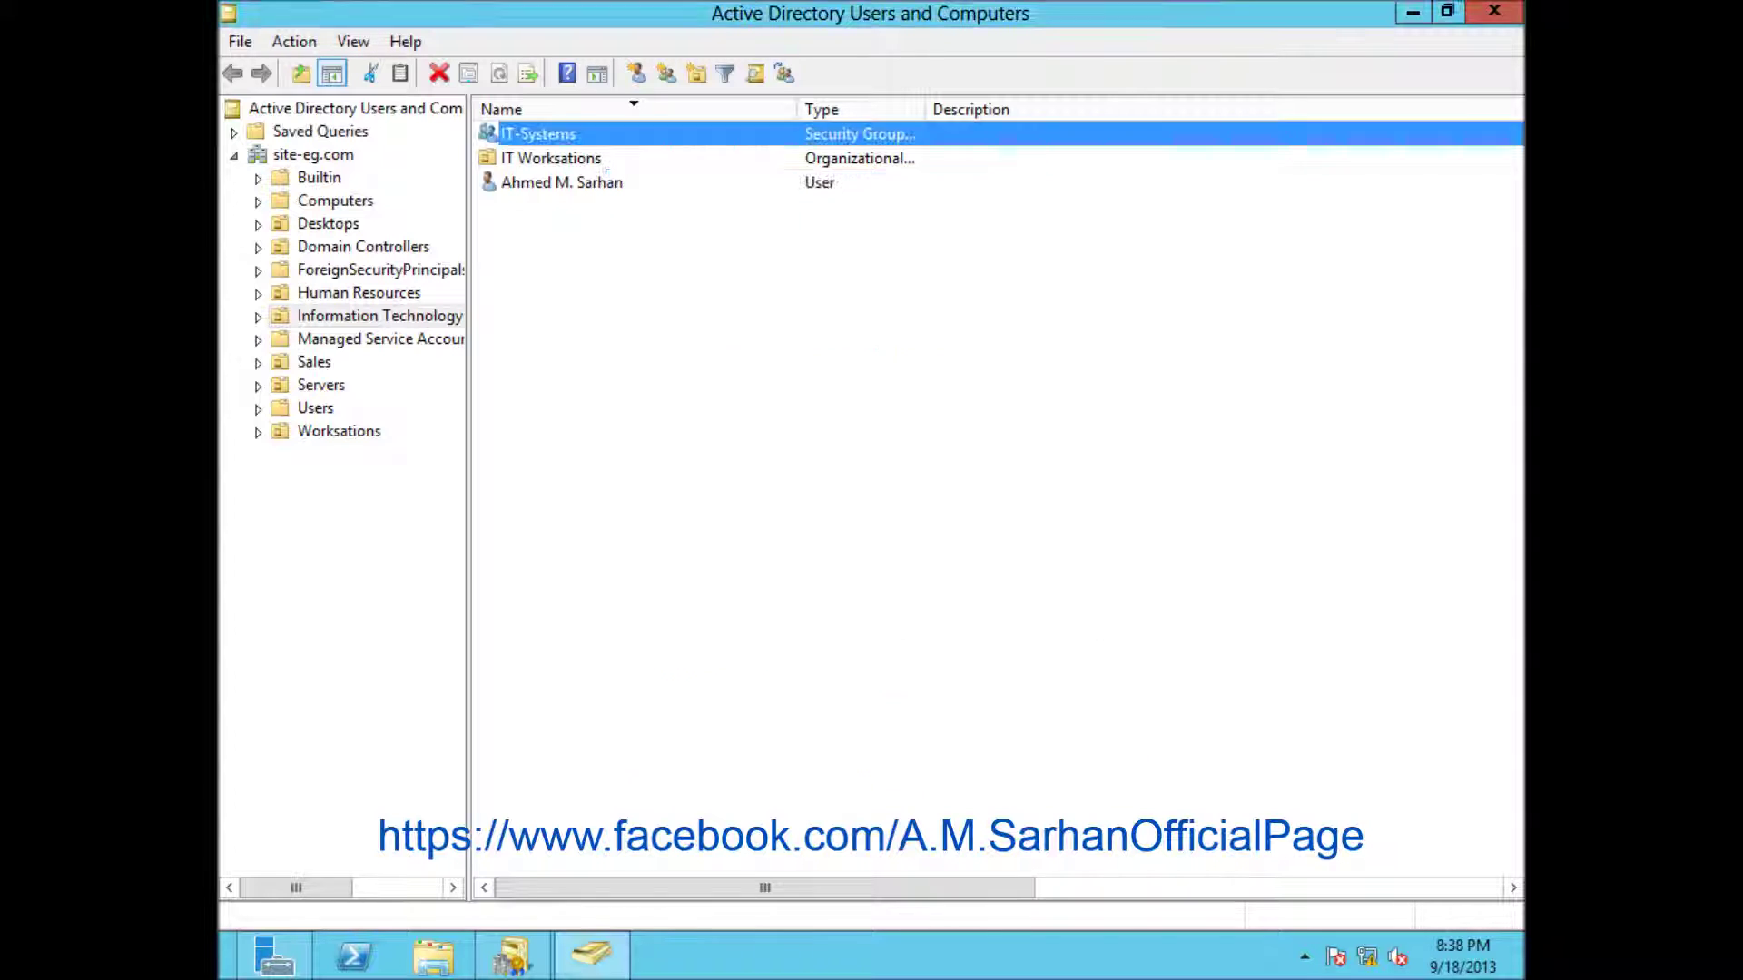
Clear the object list selection and switch to the Heliopolis virtual machine.
{"action": "left_click", "coordinate": [944, 590]}
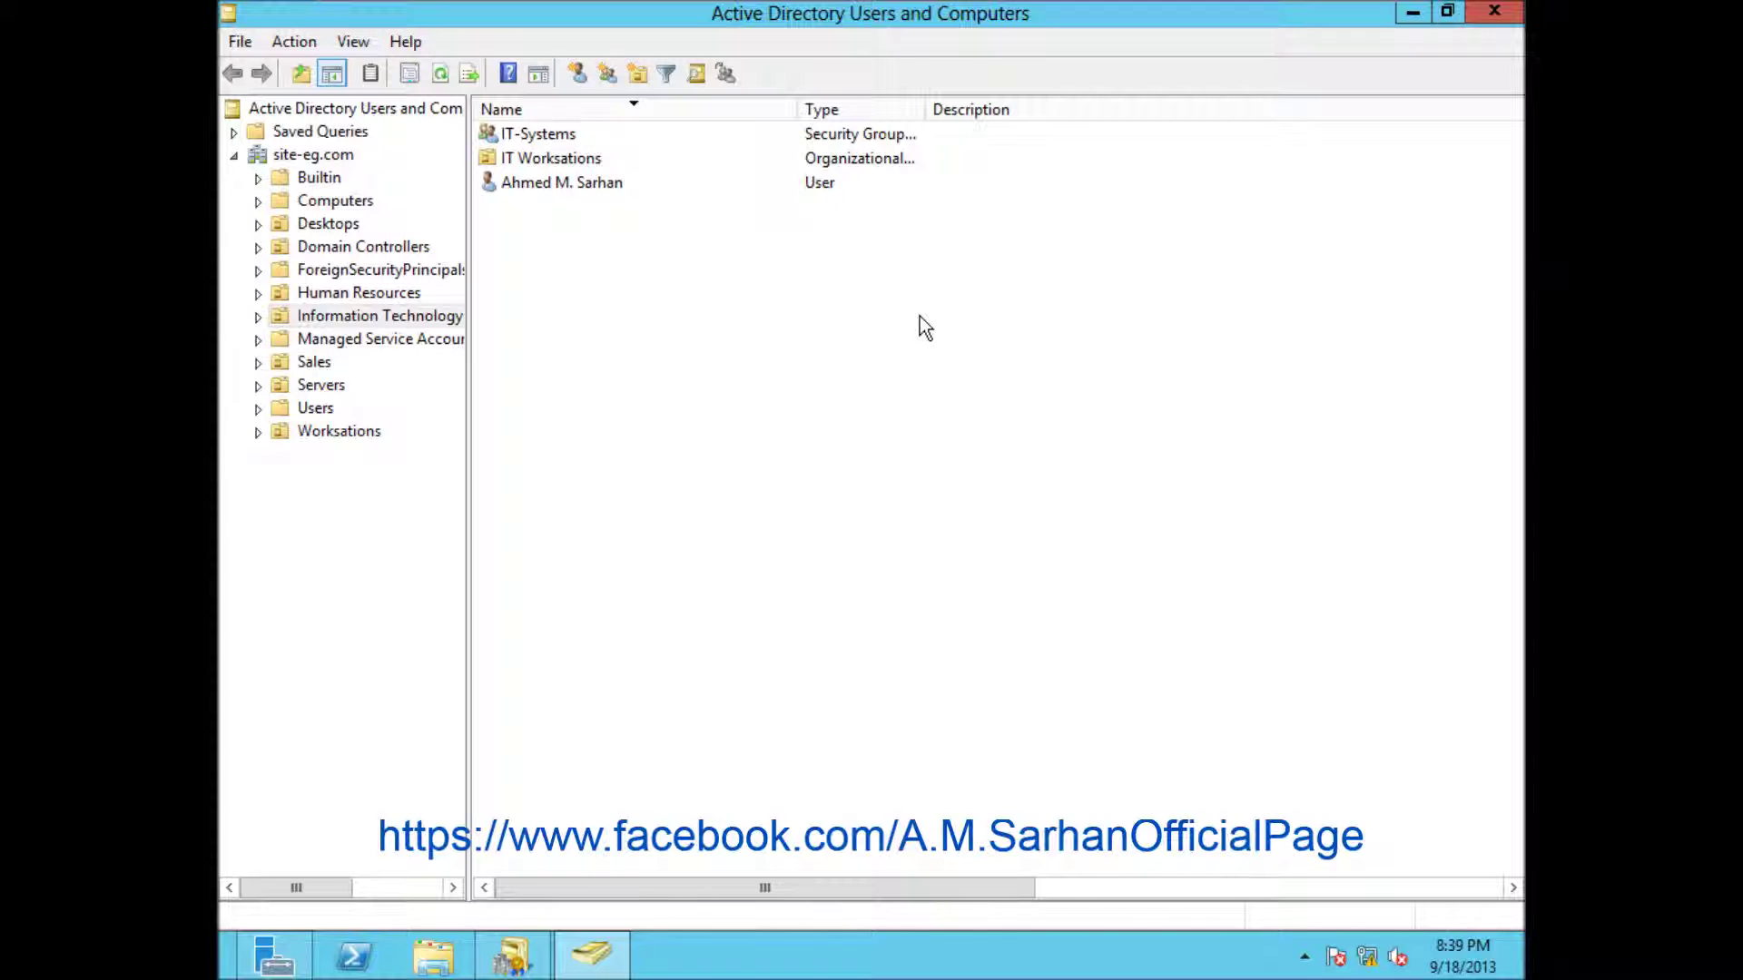
{"action": "mouse_move", "coordinate": [737, 5]}
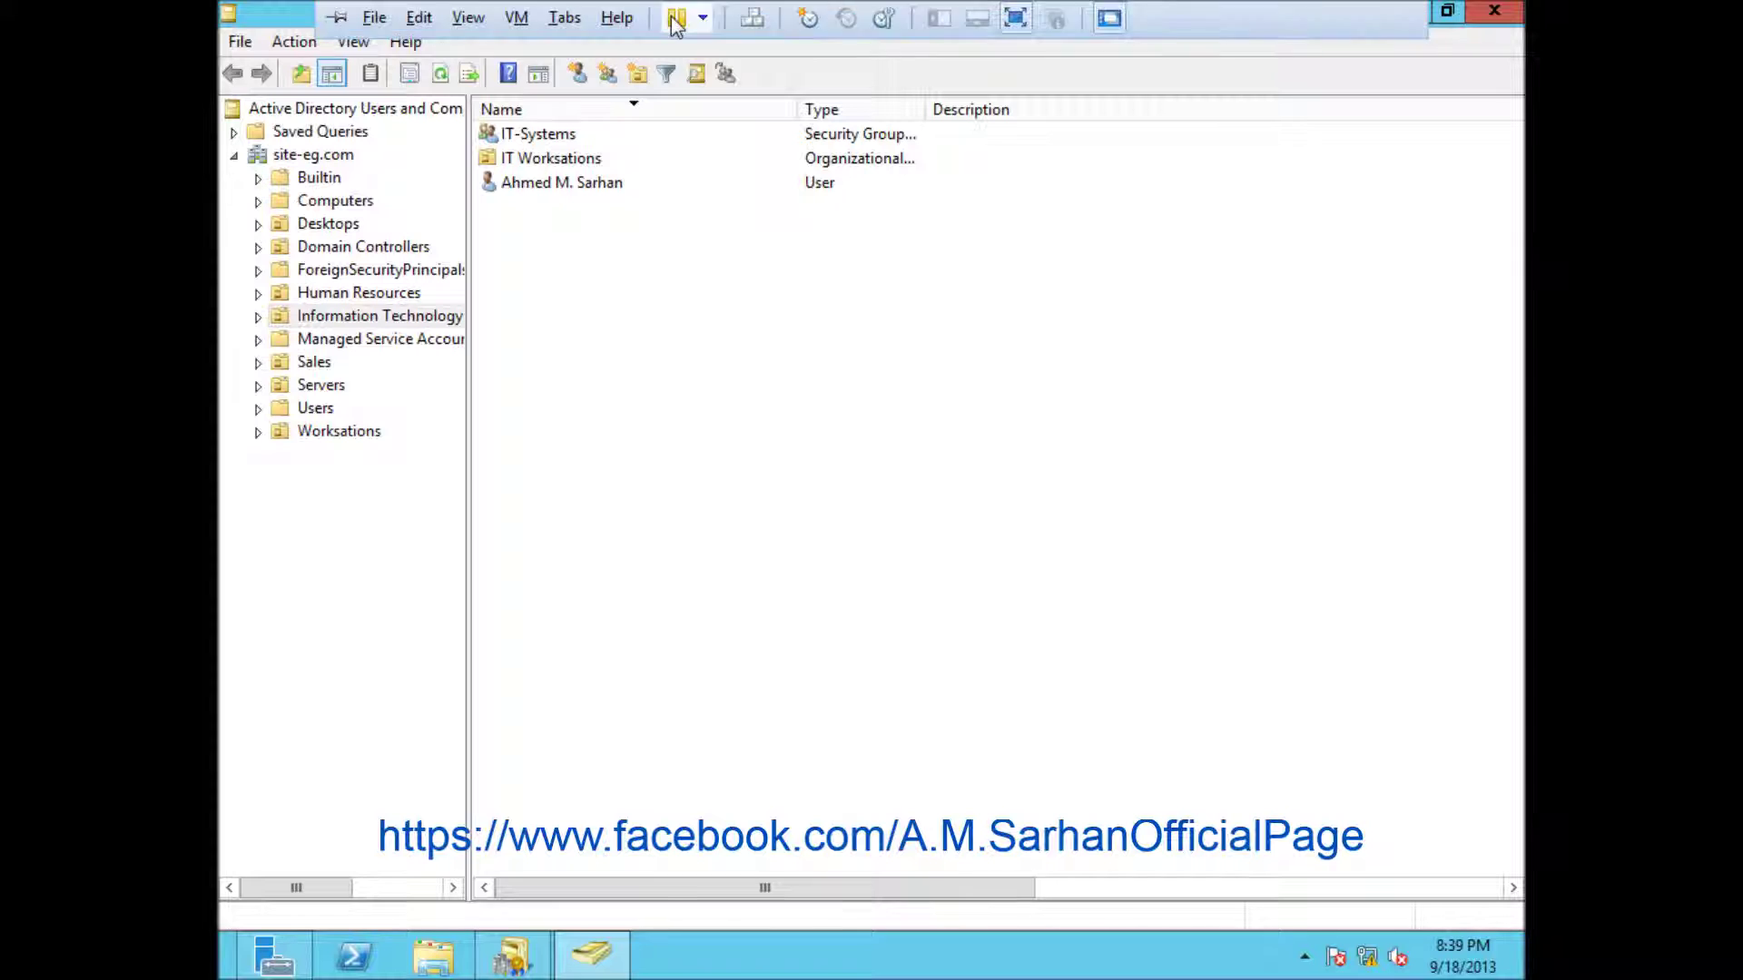
{"action": "left_click", "coordinate": [545, 18]}
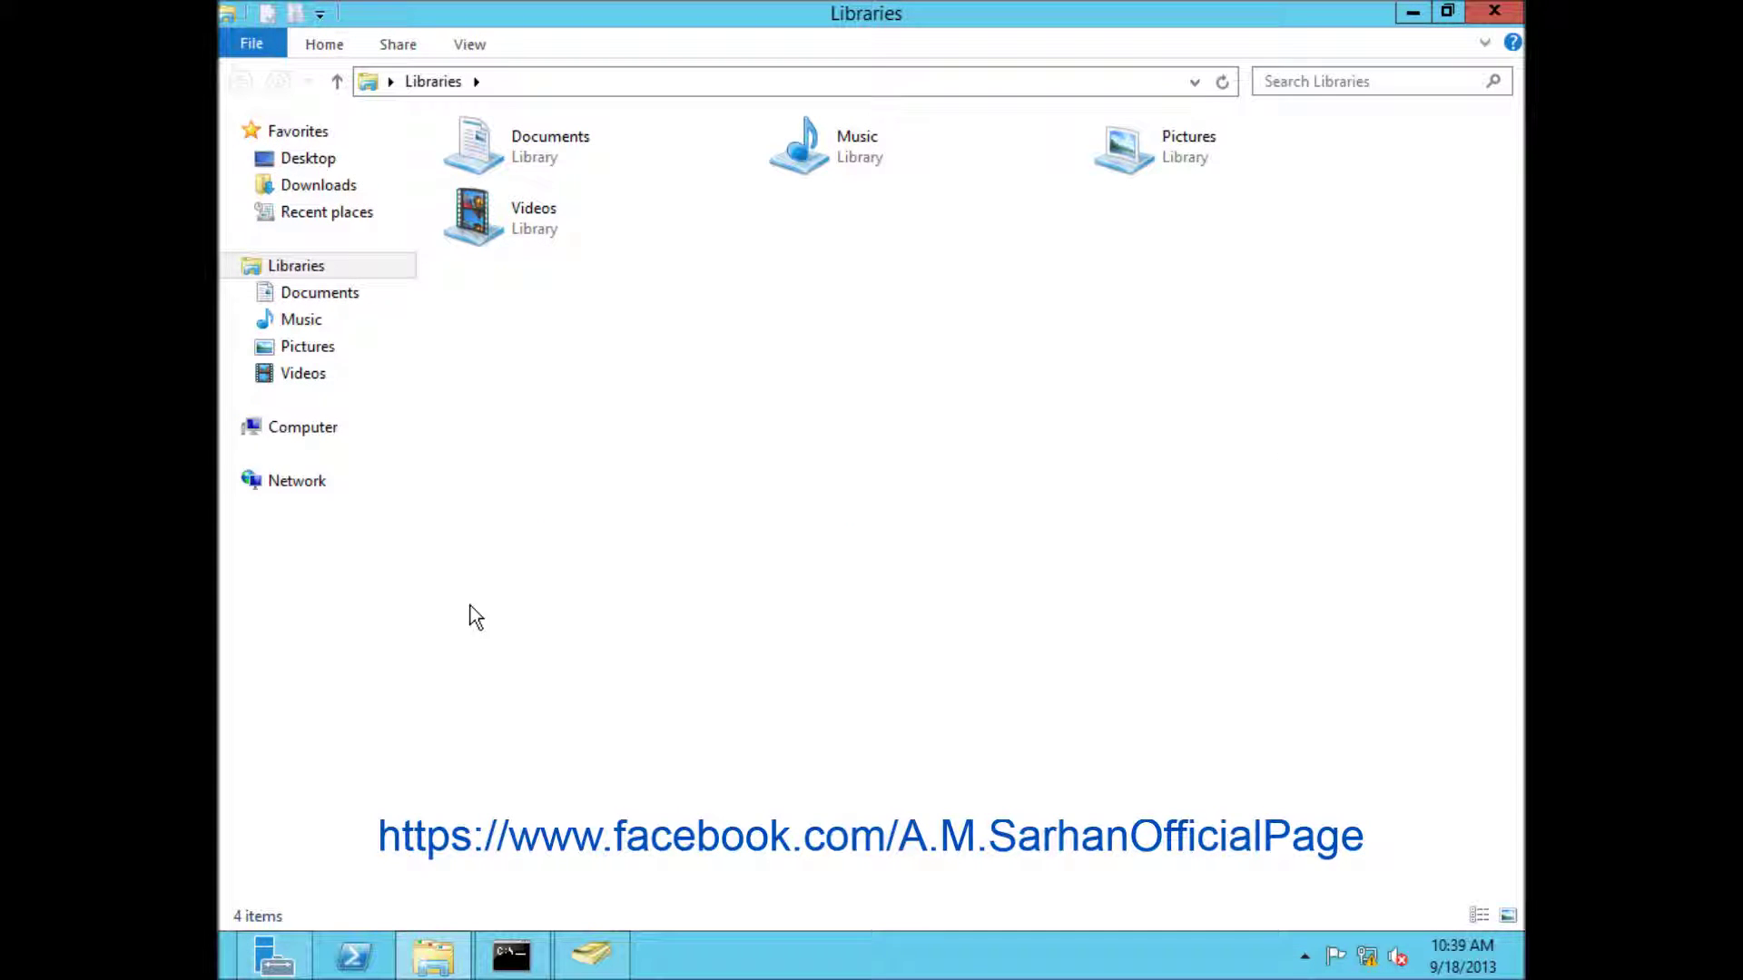
Create a new folder named DATA on Local Disk (C:).
{"action": "left_click", "coordinate": [309, 427]}
{"action": "double_click", "coordinate": [545, 168]}
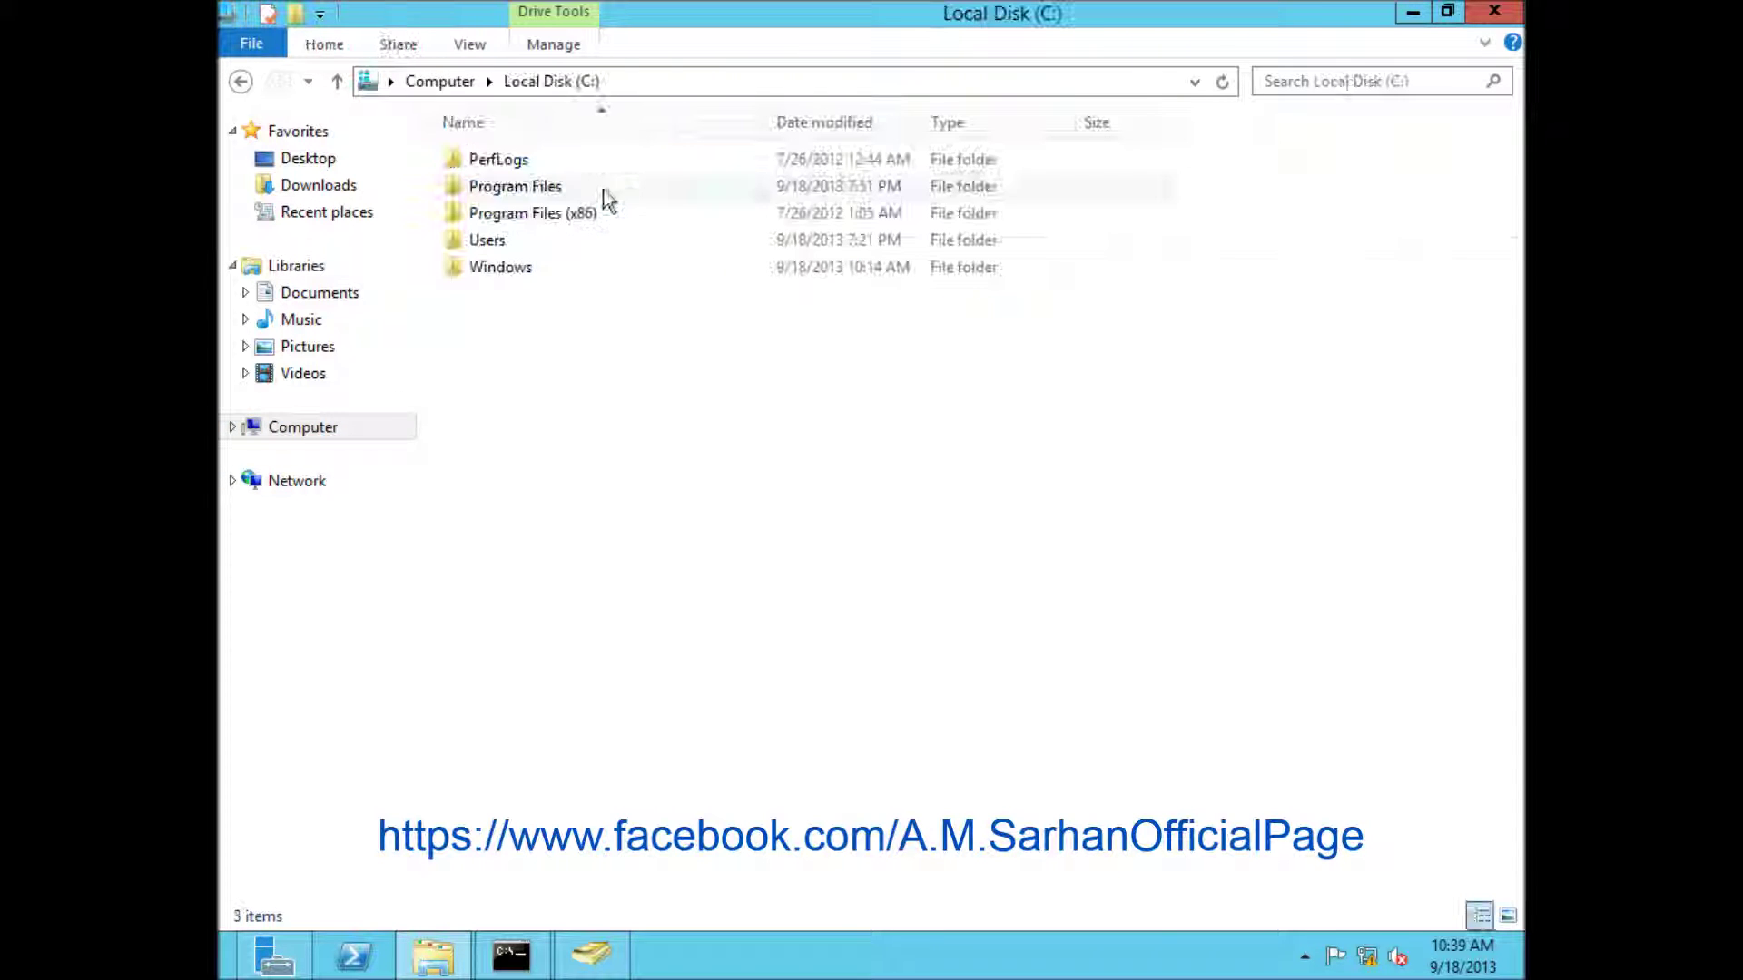
{"action": "right_click", "coordinate": [641, 552]}
{"action": "mouse_move", "coordinate": [727, 779]}
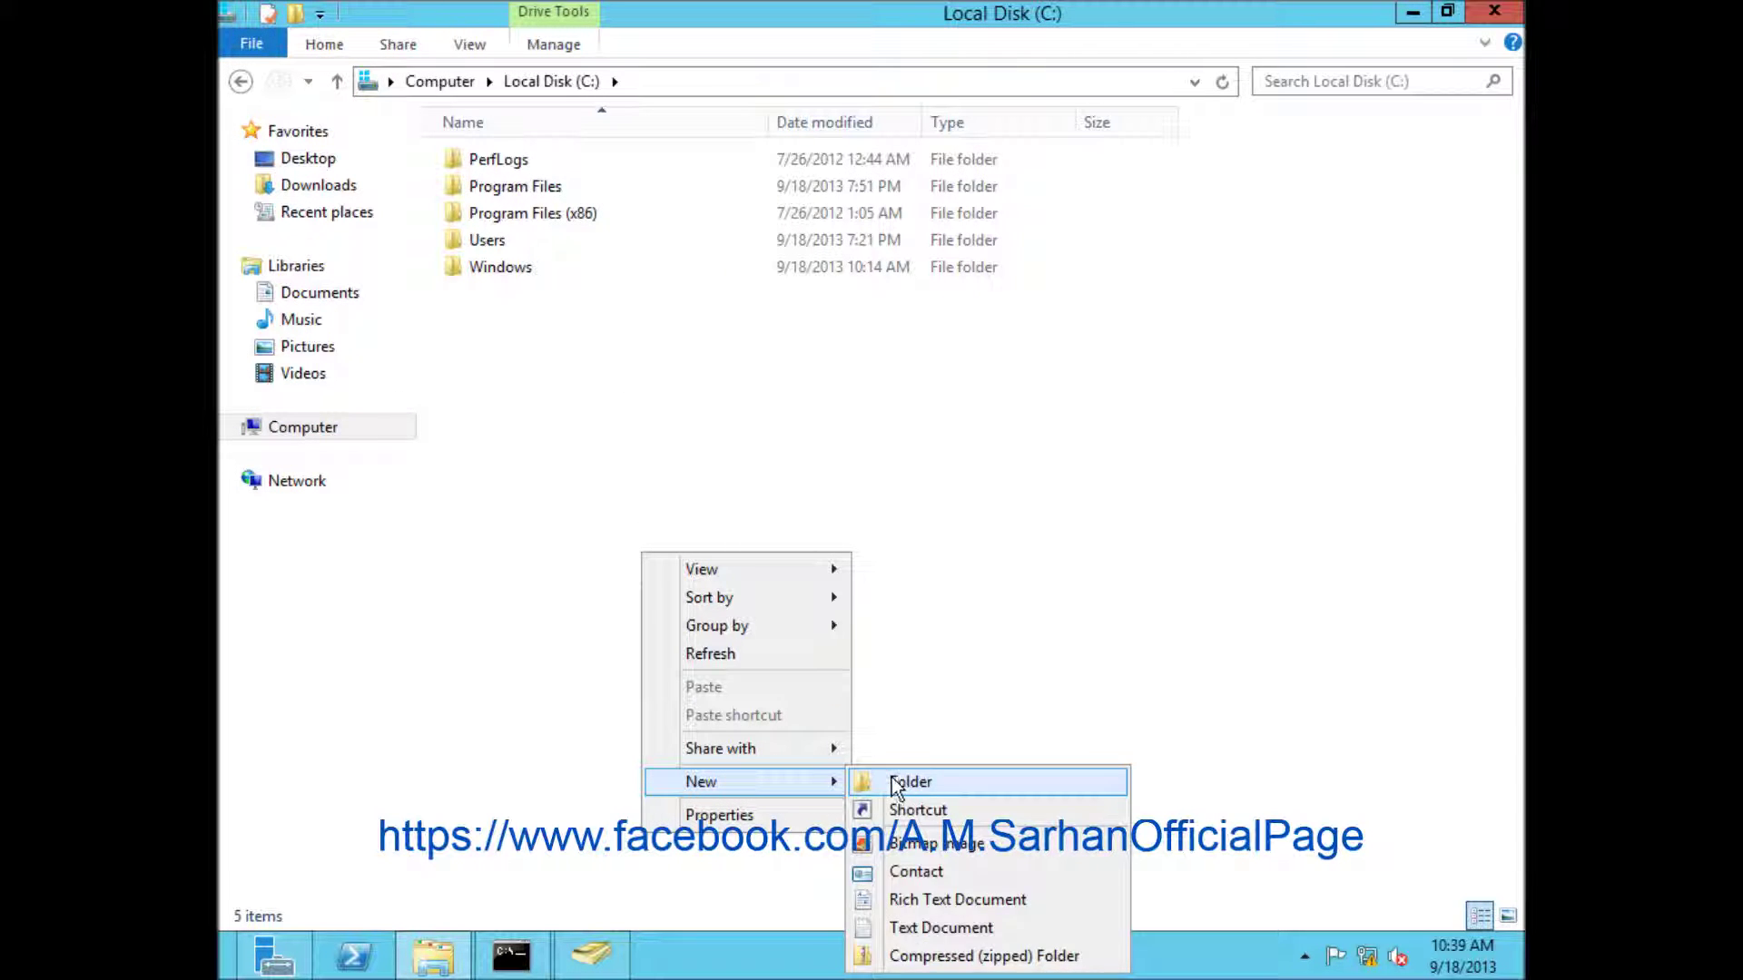
{"action": "left_click", "coordinate": [892, 781]}
{"action": "type", "text": "DATA"}
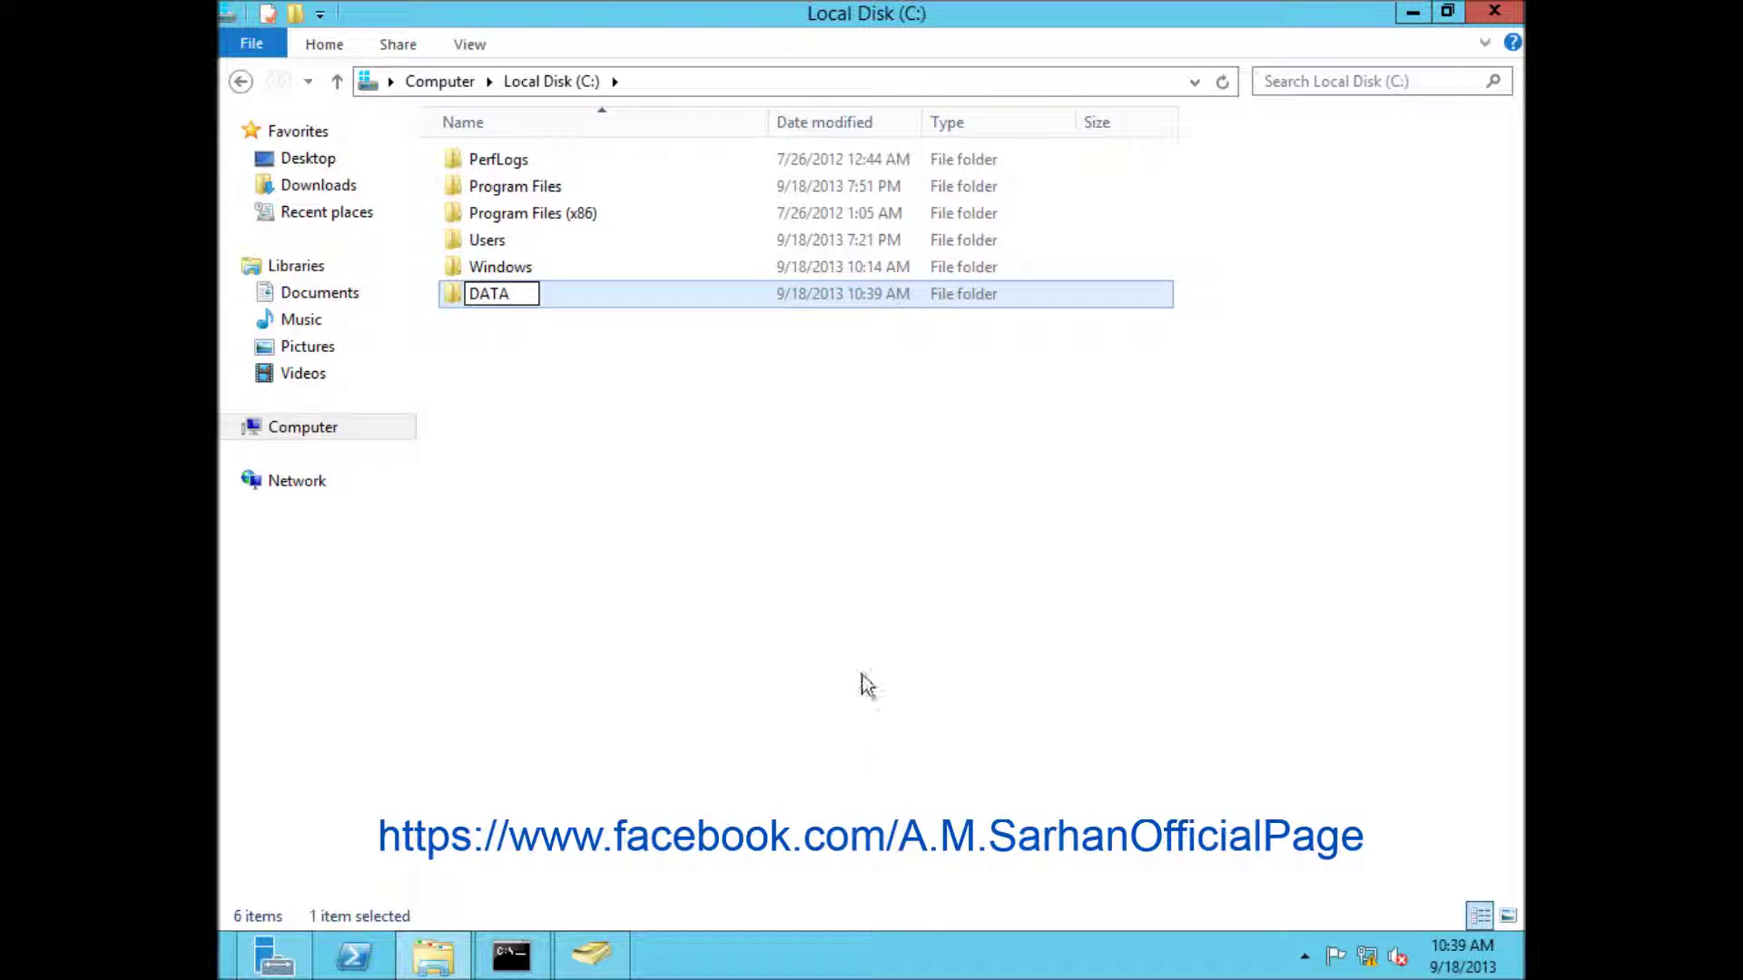
{"action": "left_click", "coordinate": [864, 684]}
Open the DATA folder's properties at its sharing settings.
{"action": "right_click", "coordinate": [505, 297]}
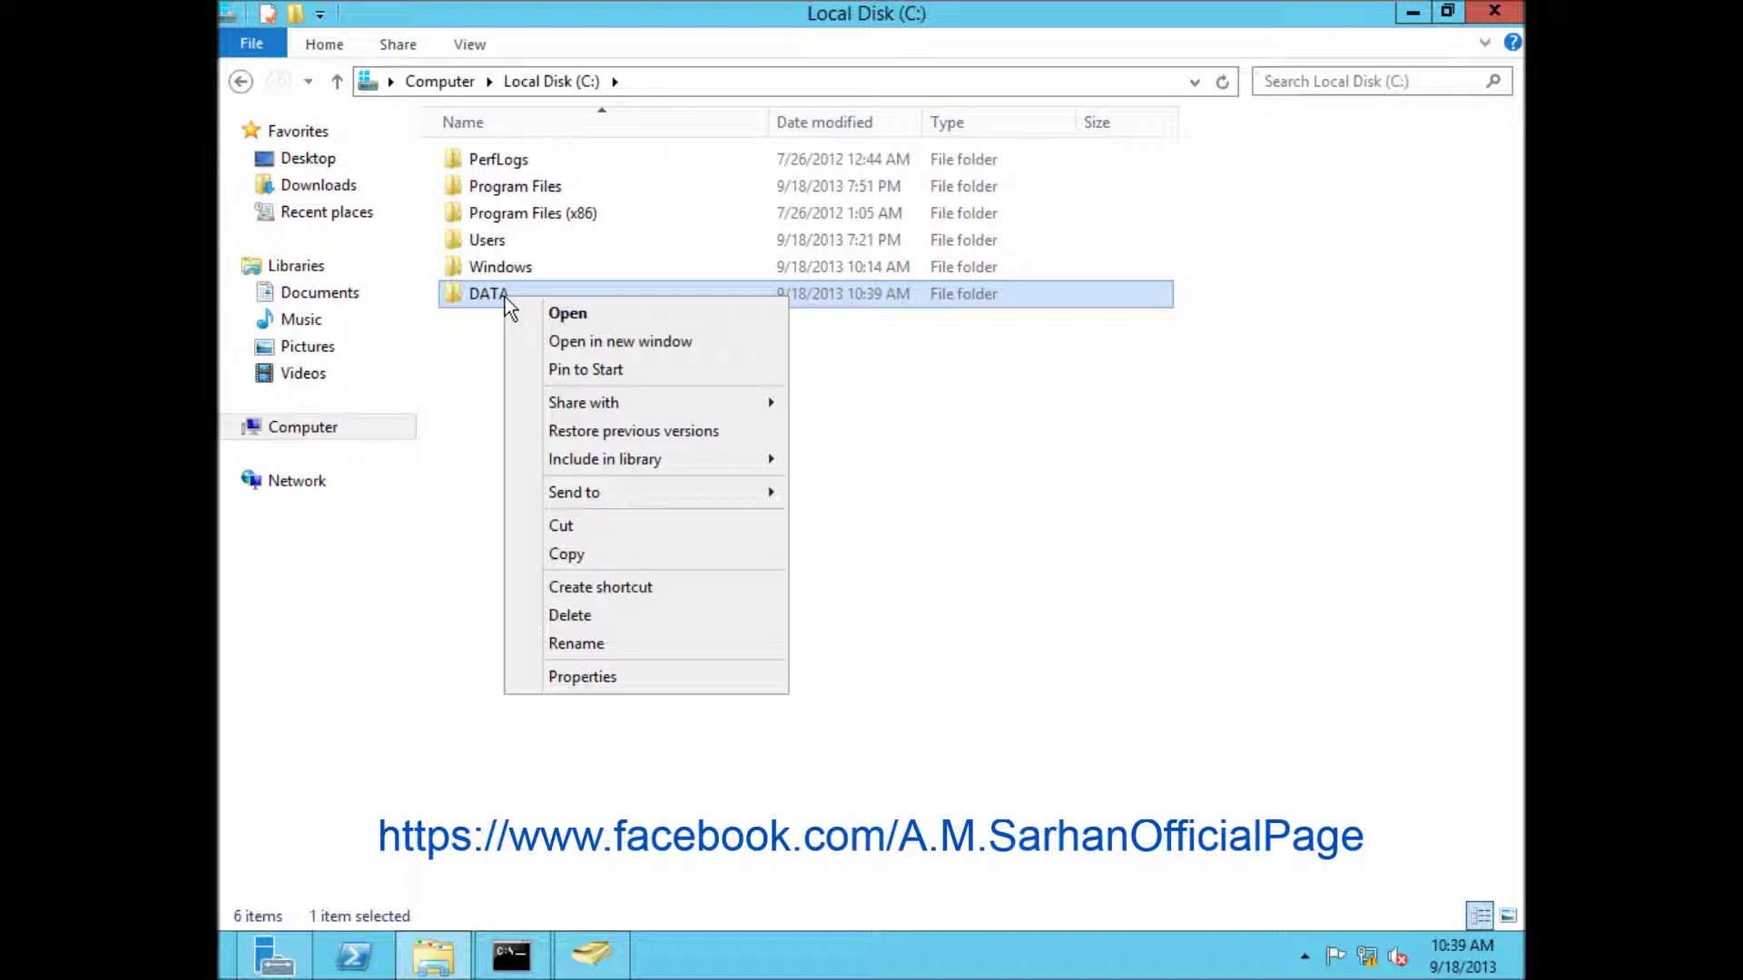
{"action": "left_click", "coordinate": [642, 682]}
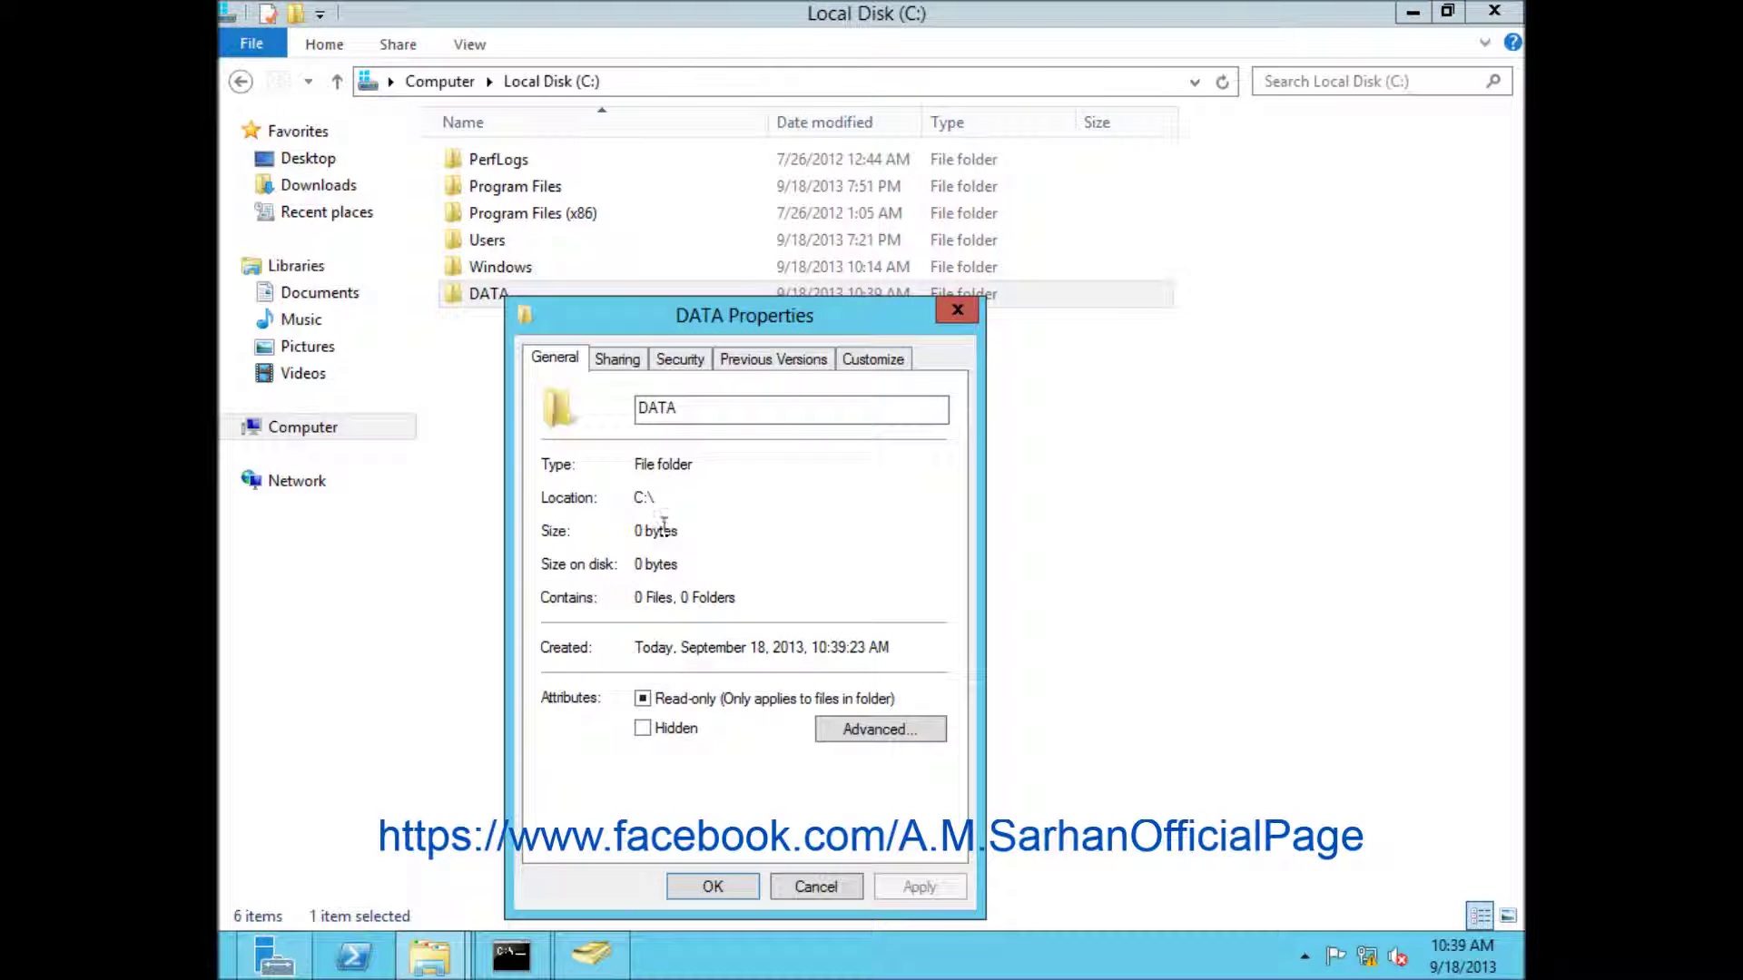
{"action": "left_click", "coordinate": [616, 359]}
Turn on Share this folder for DATA in Advanced Sharing and open its share permissions.
{"action": "left_click_drag", "start_coordinate": [646, 308], "coordinate": [639, 190]}
{"action": "left_click", "coordinate": [643, 547]}
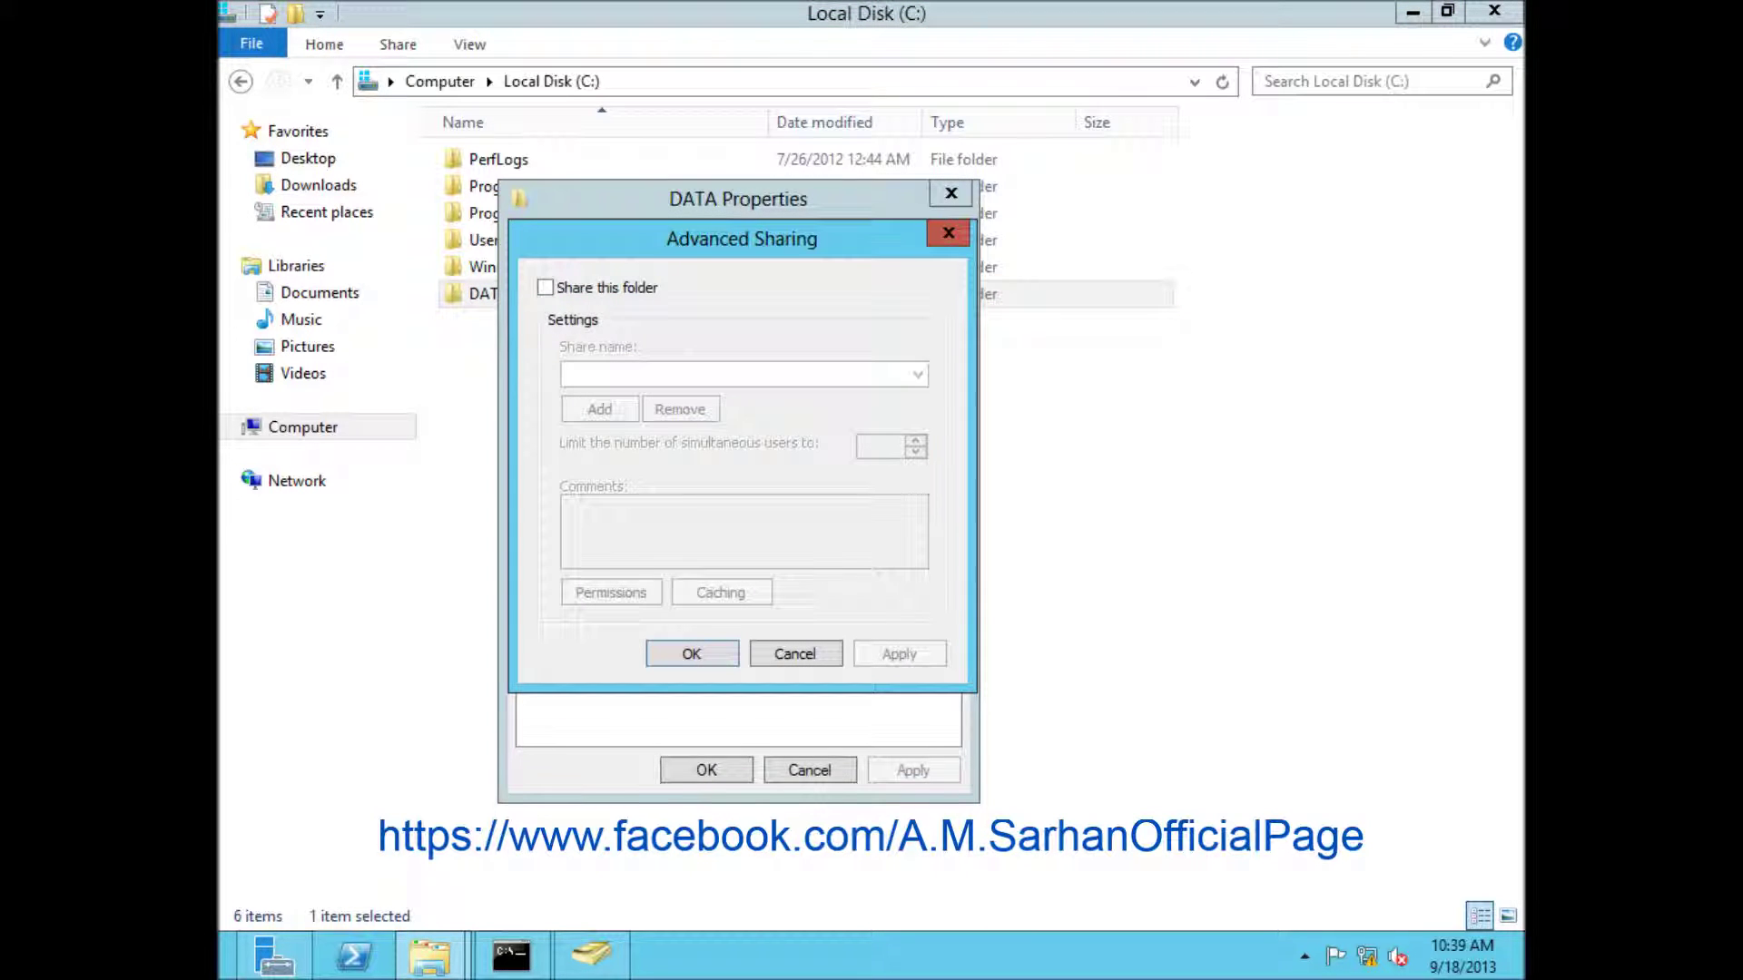
{"action": "left_click", "coordinate": [594, 289]}
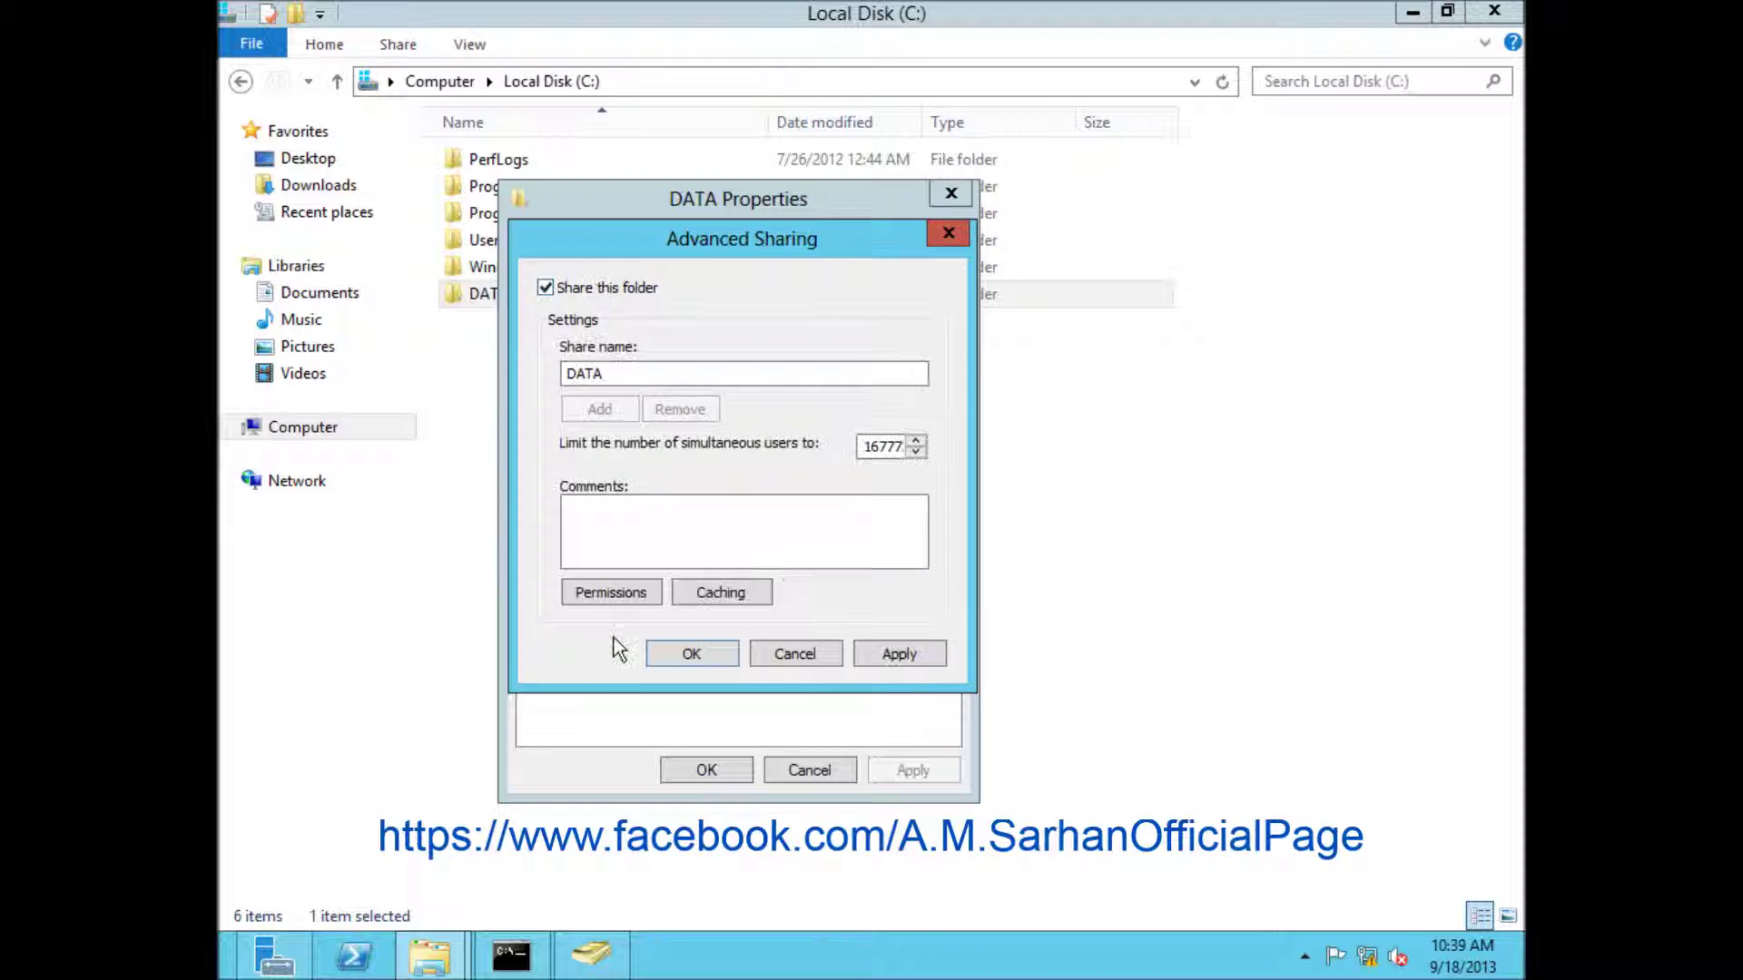
{"action": "left_click", "coordinate": [618, 597]}
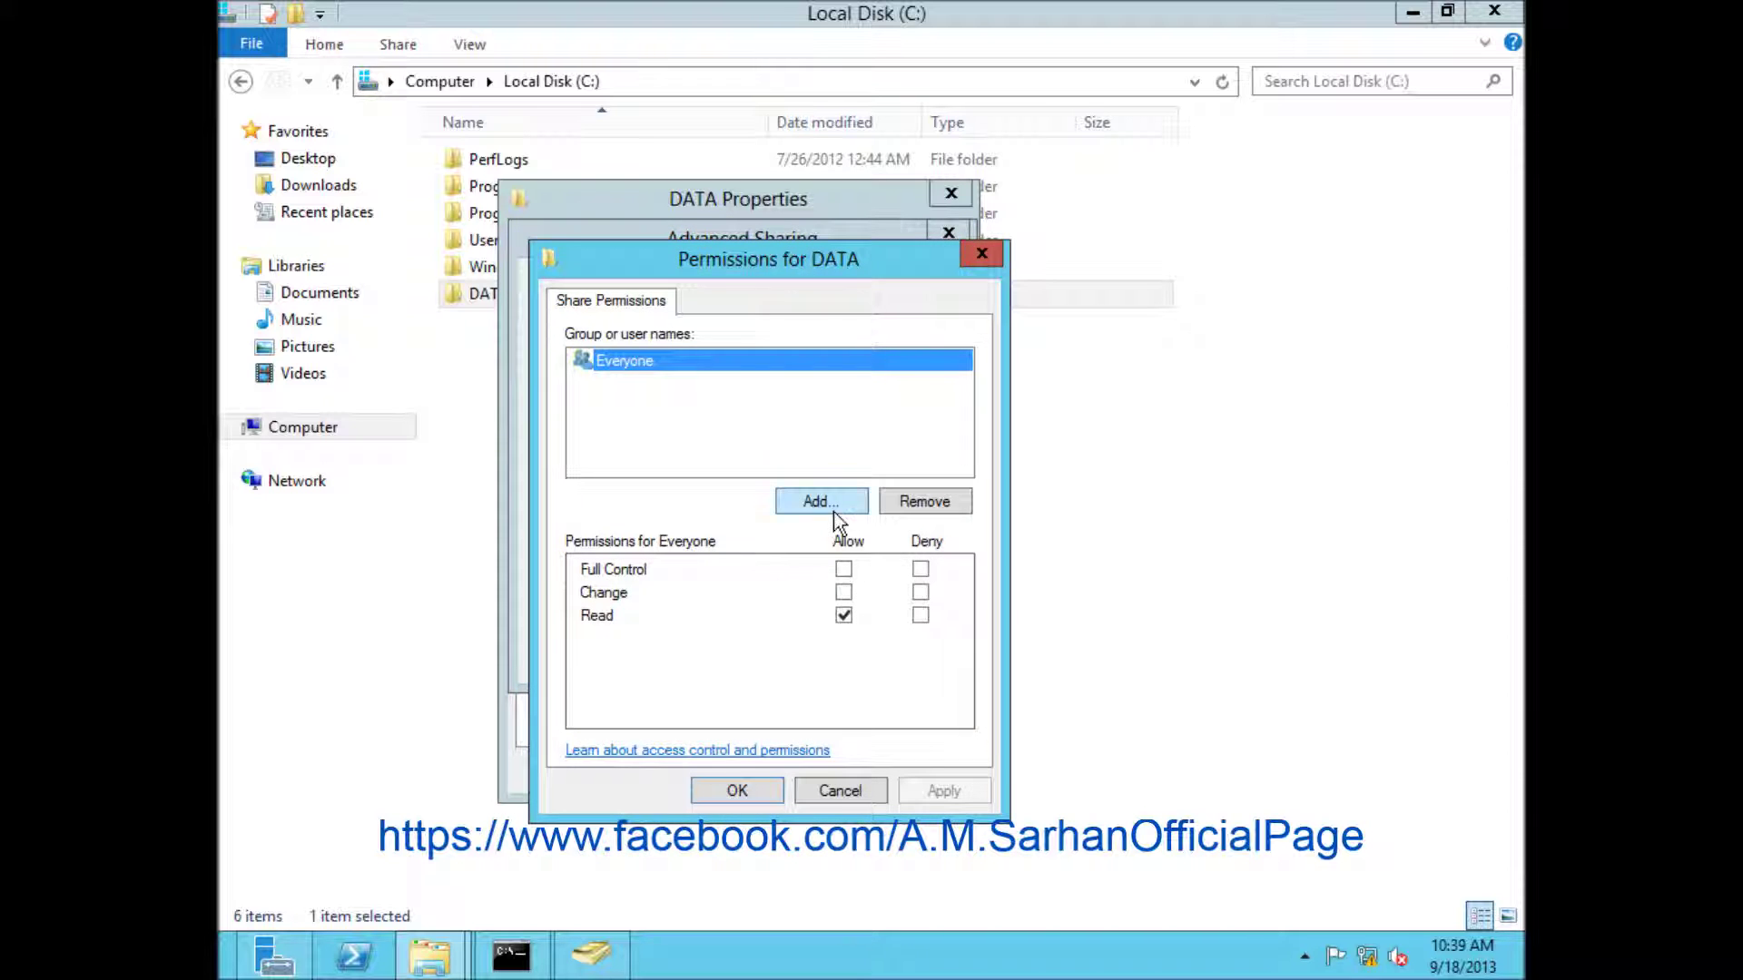
Search the site-eg.com domain for users and groups to add to the share permissions.
{"action": "left_click", "coordinate": [832, 507]}
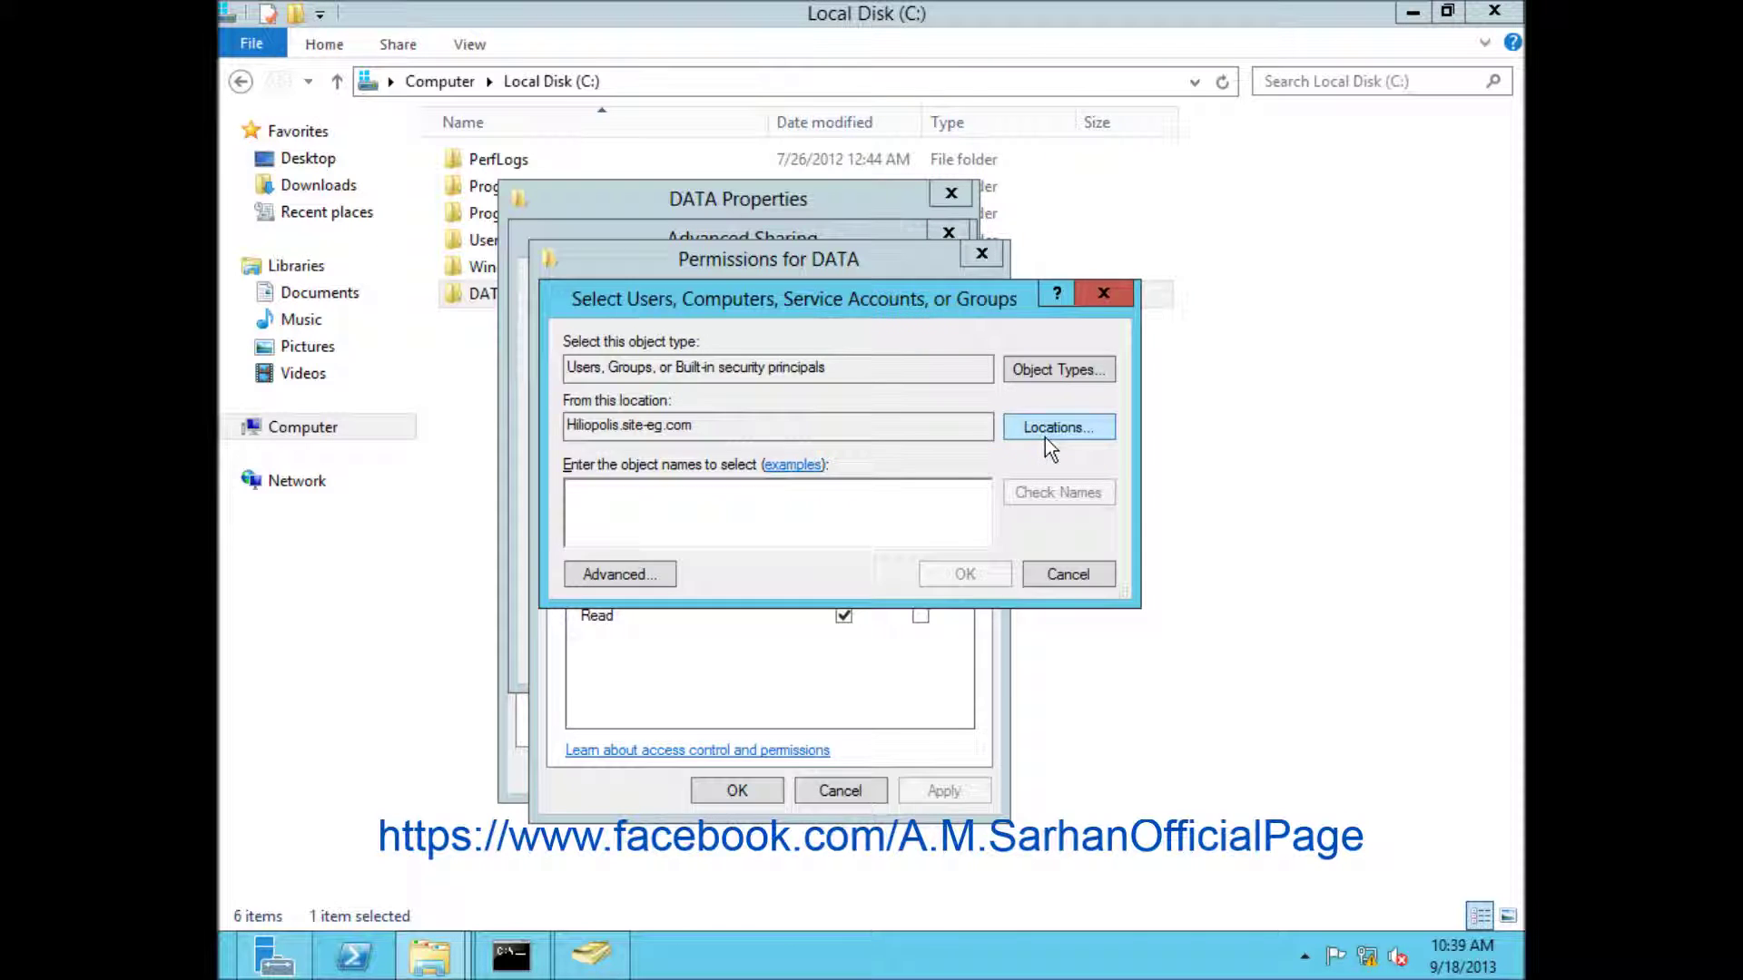
{"action": "left_click", "coordinate": [1044, 435]}
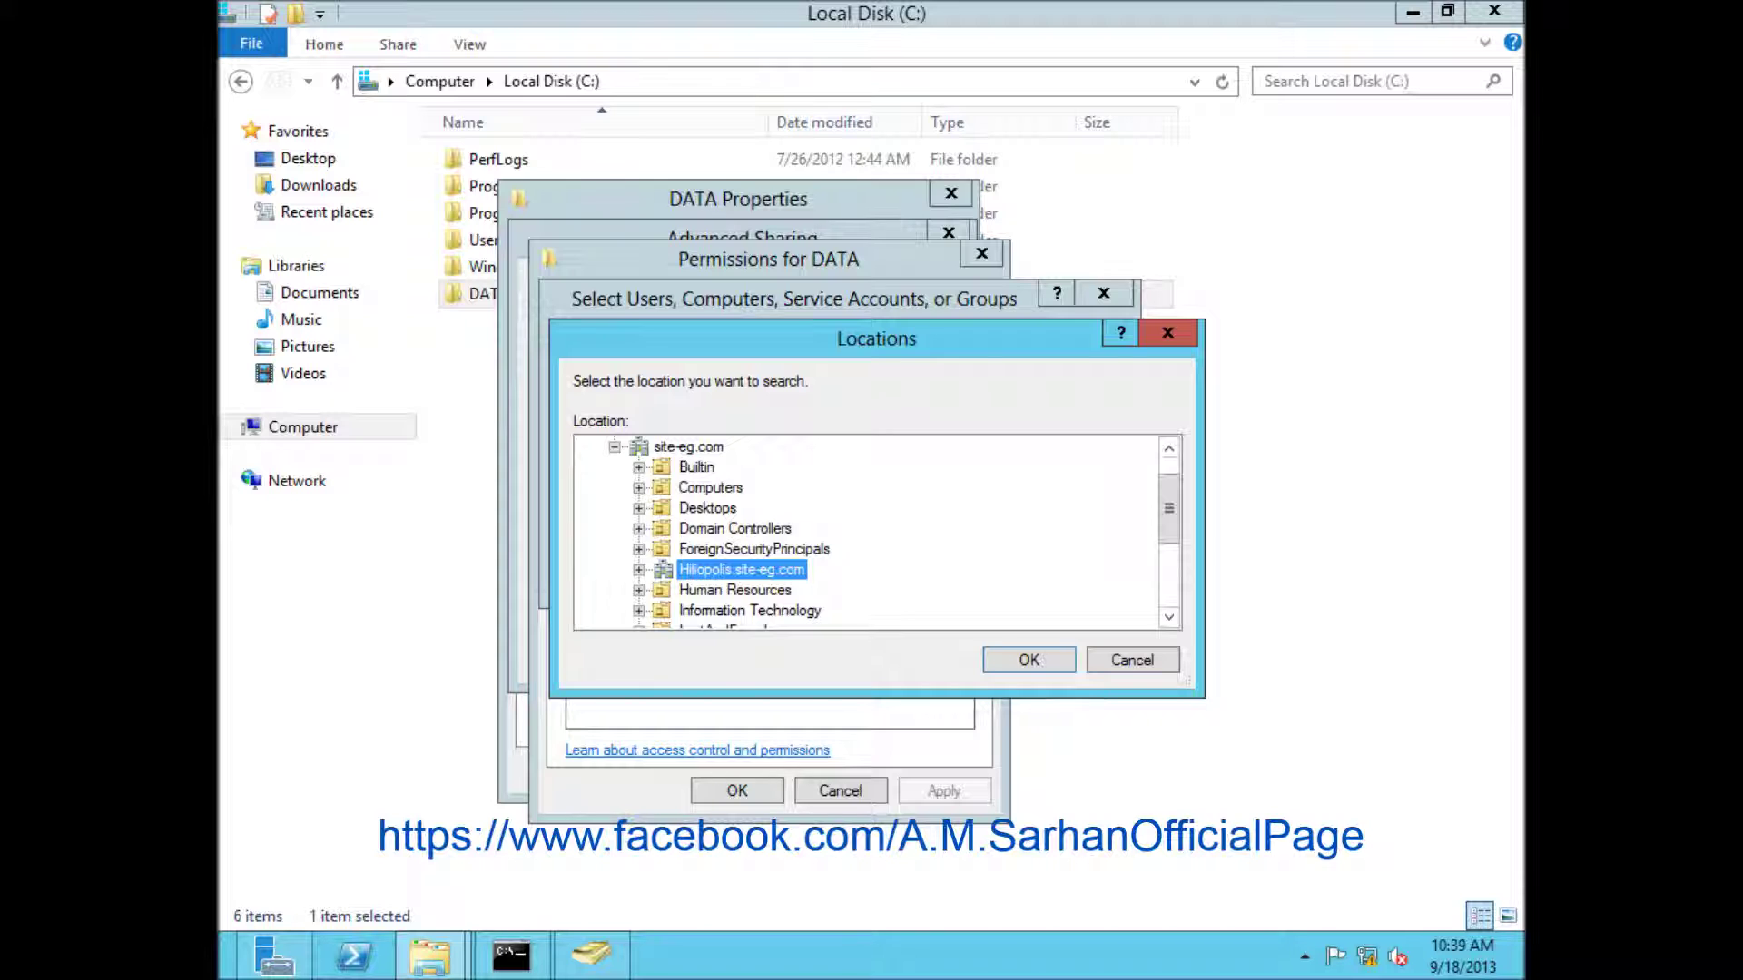
{"action": "left_click", "coordinate": [687, 448]}
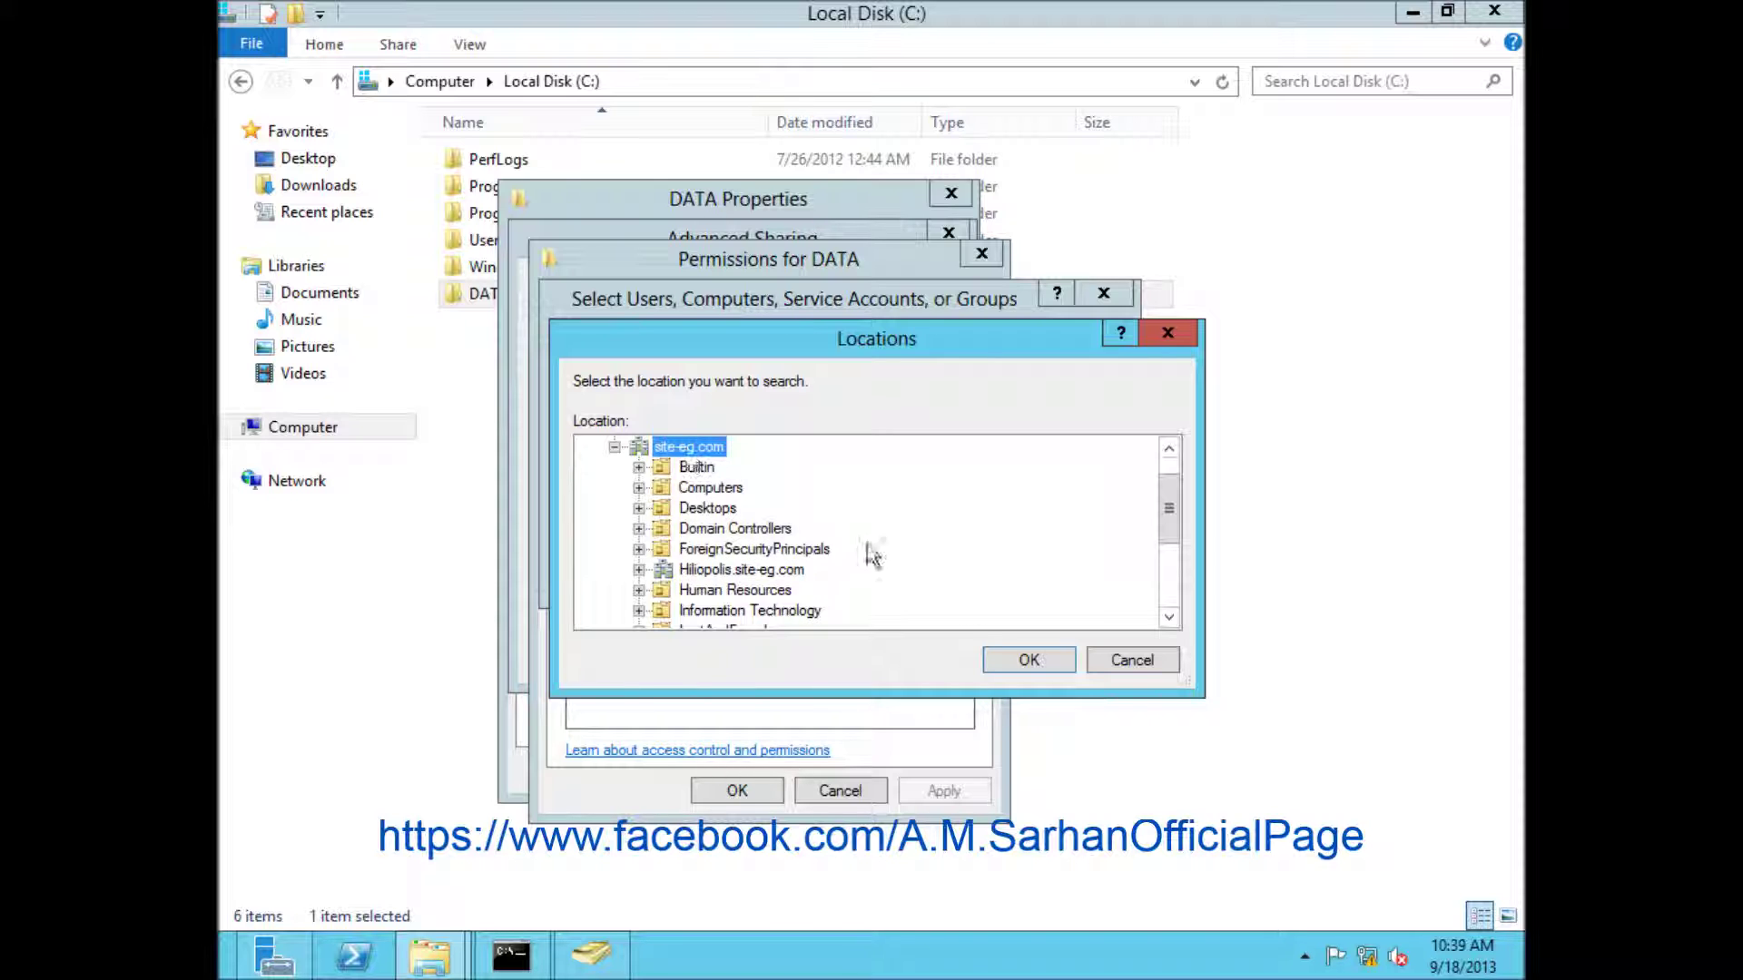
{"action": "left_click", "coordinate": [1029, 661]}
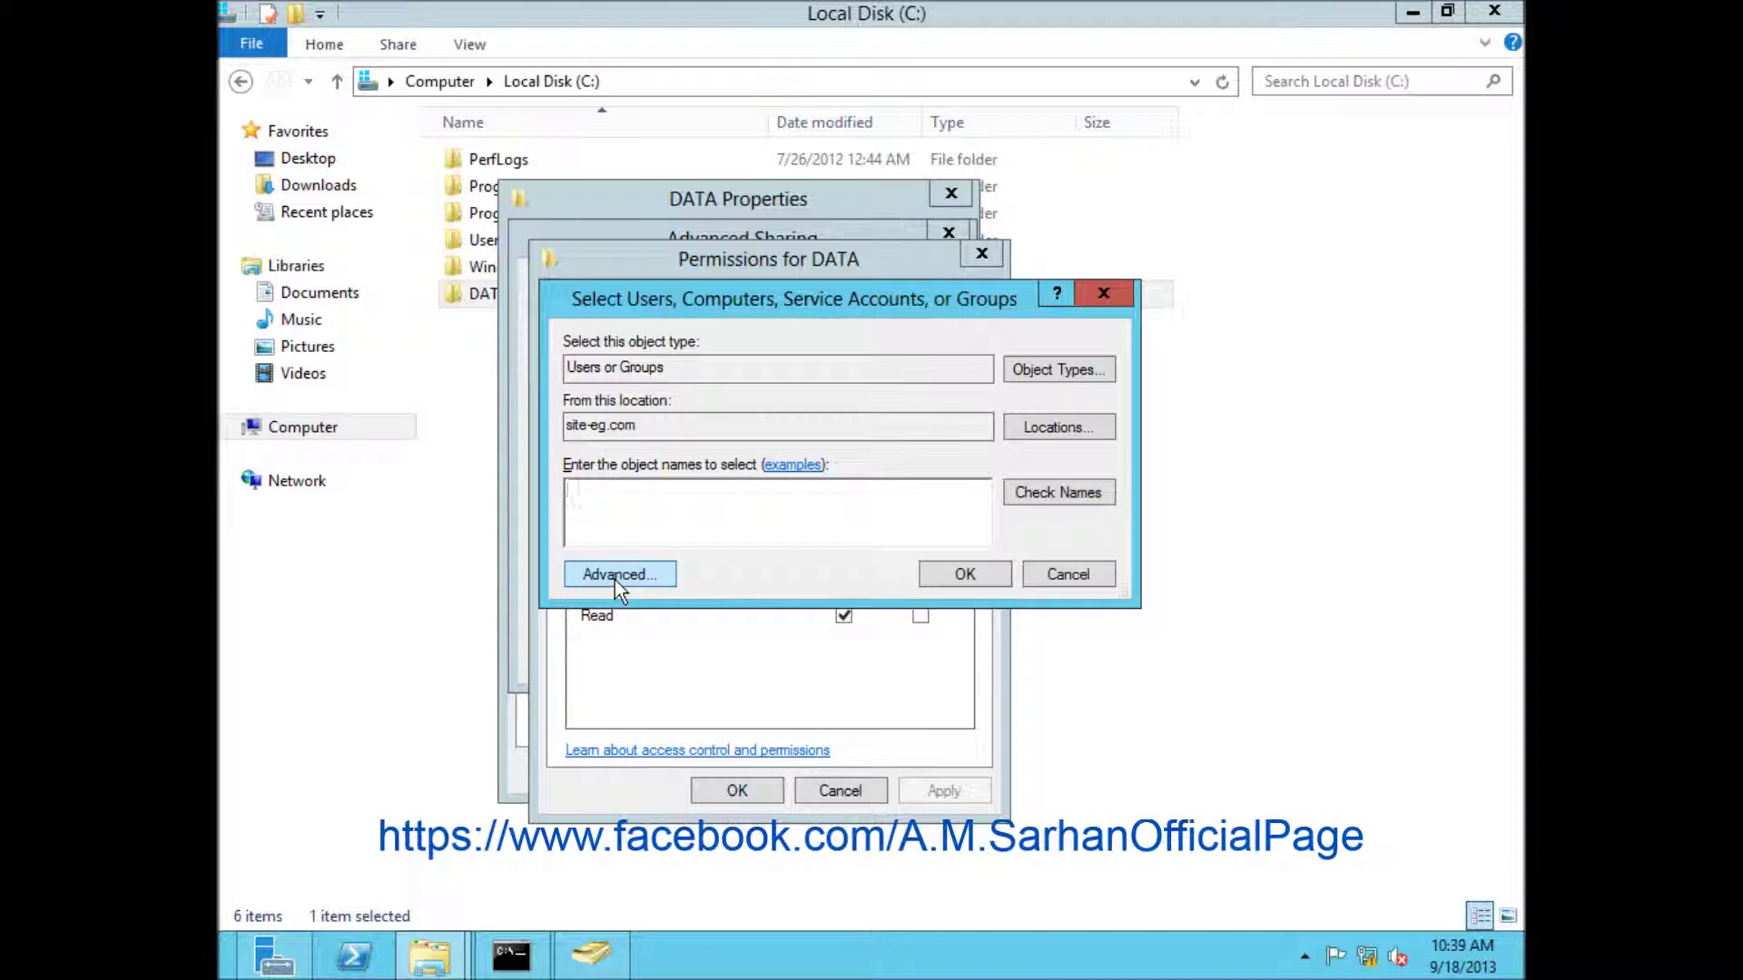
{"action": "left_click", "coordinate": [614, 579]}
{"action": "left_click", "coordinate": [1169, 439]}
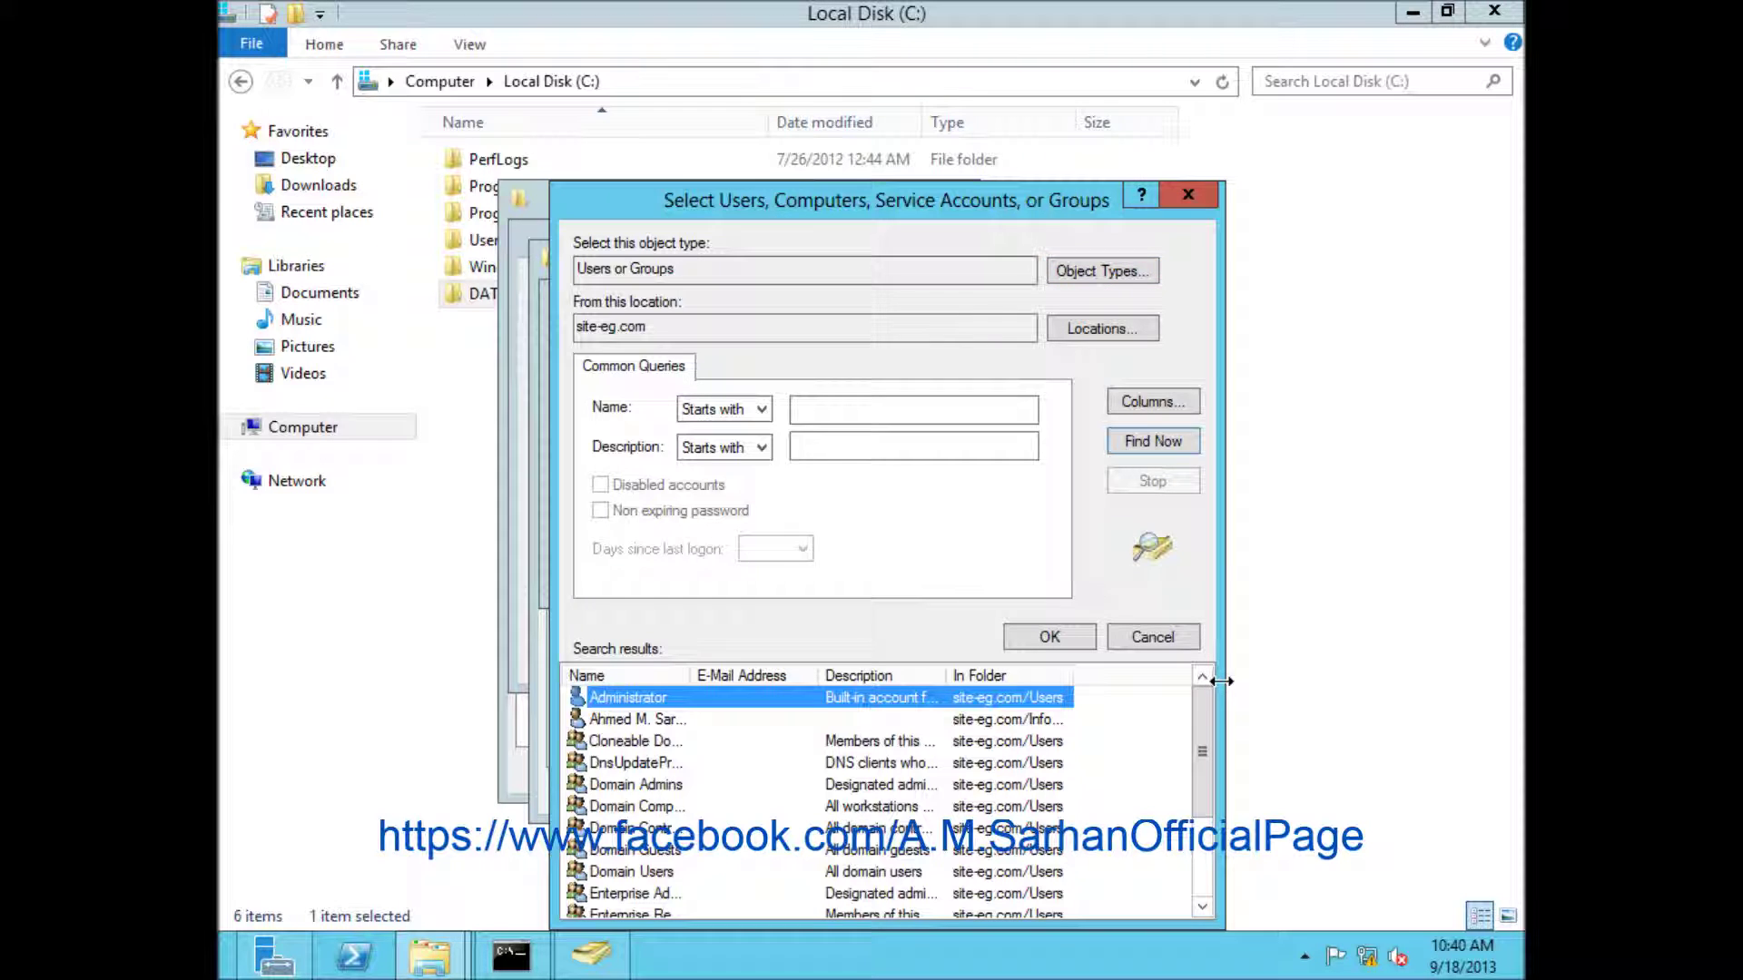
{"action": "mouse_move", "coordinate": [1202, 700]}
{"action": "left_mouse_down"}
{"action": "mouse_move", "coordinate": [1205, 806]}
{"action": "mouse_move", "coordinate": [1200, 675]}
{"action": "left_mouse_up"}
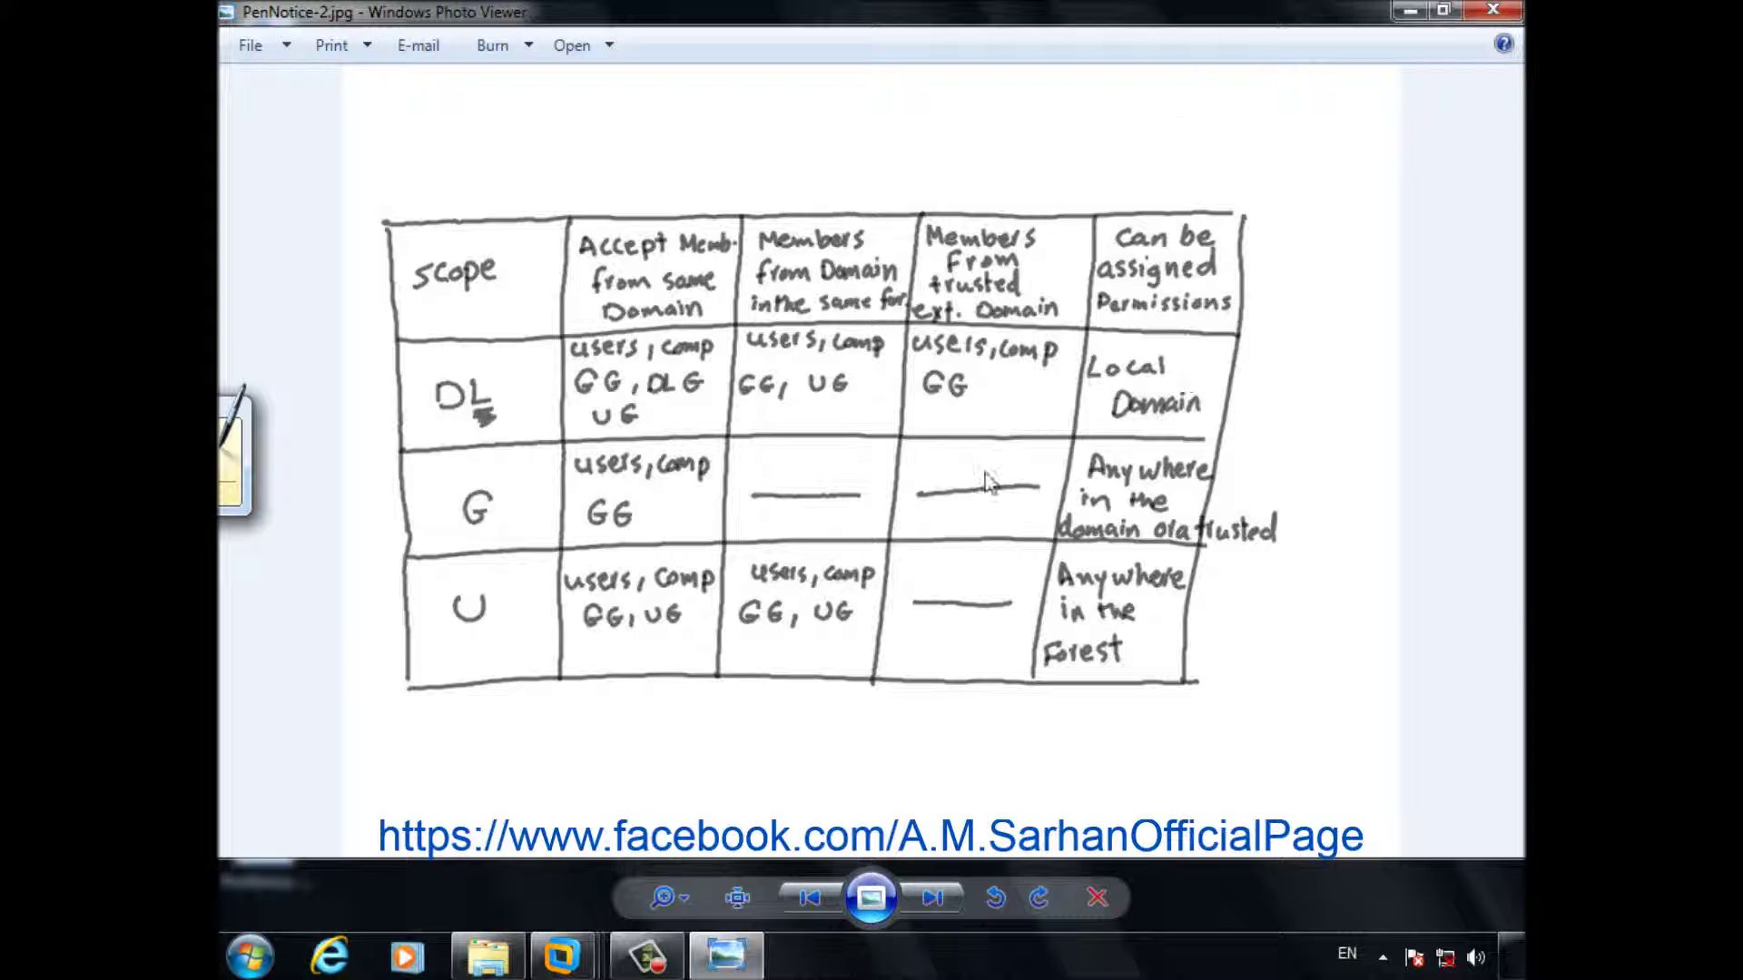
Return to the site-eg domain controller and open the IT-Systems group's properties.
{"action": "mouse_move", "coordinate": [568, 951]}
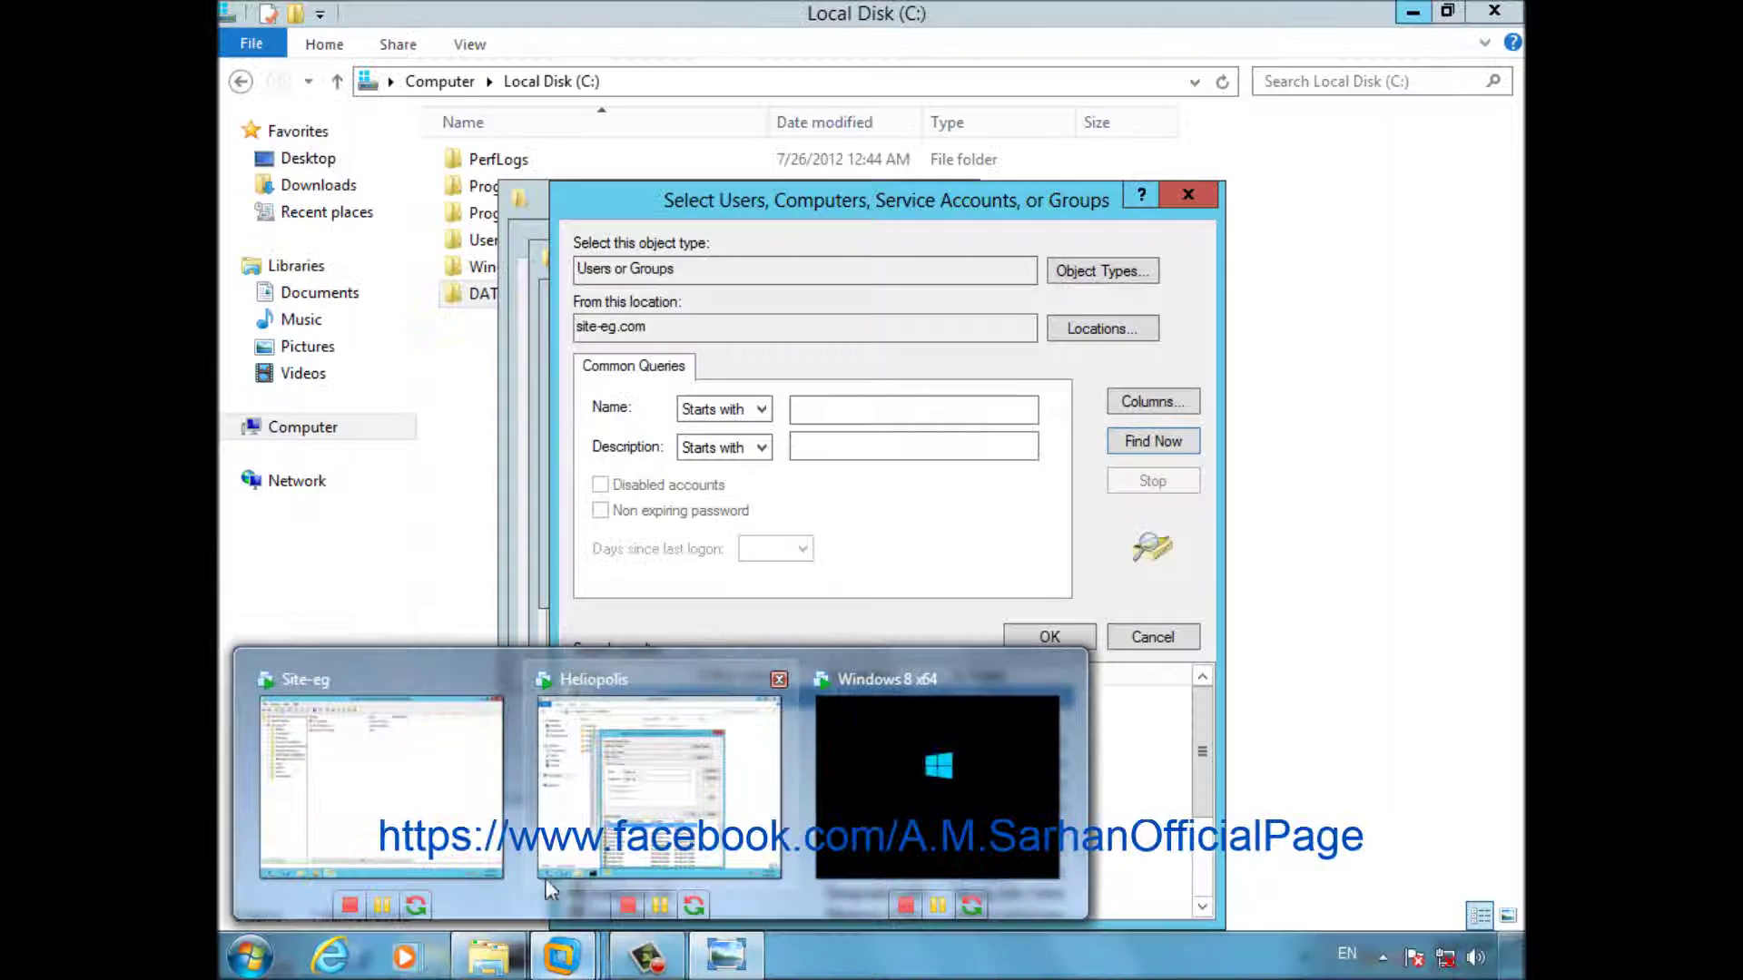
{"action": "left_click", "coordinate": [545, 853]}
{"action": "mouse_move", "coordinate": [490, 9]}
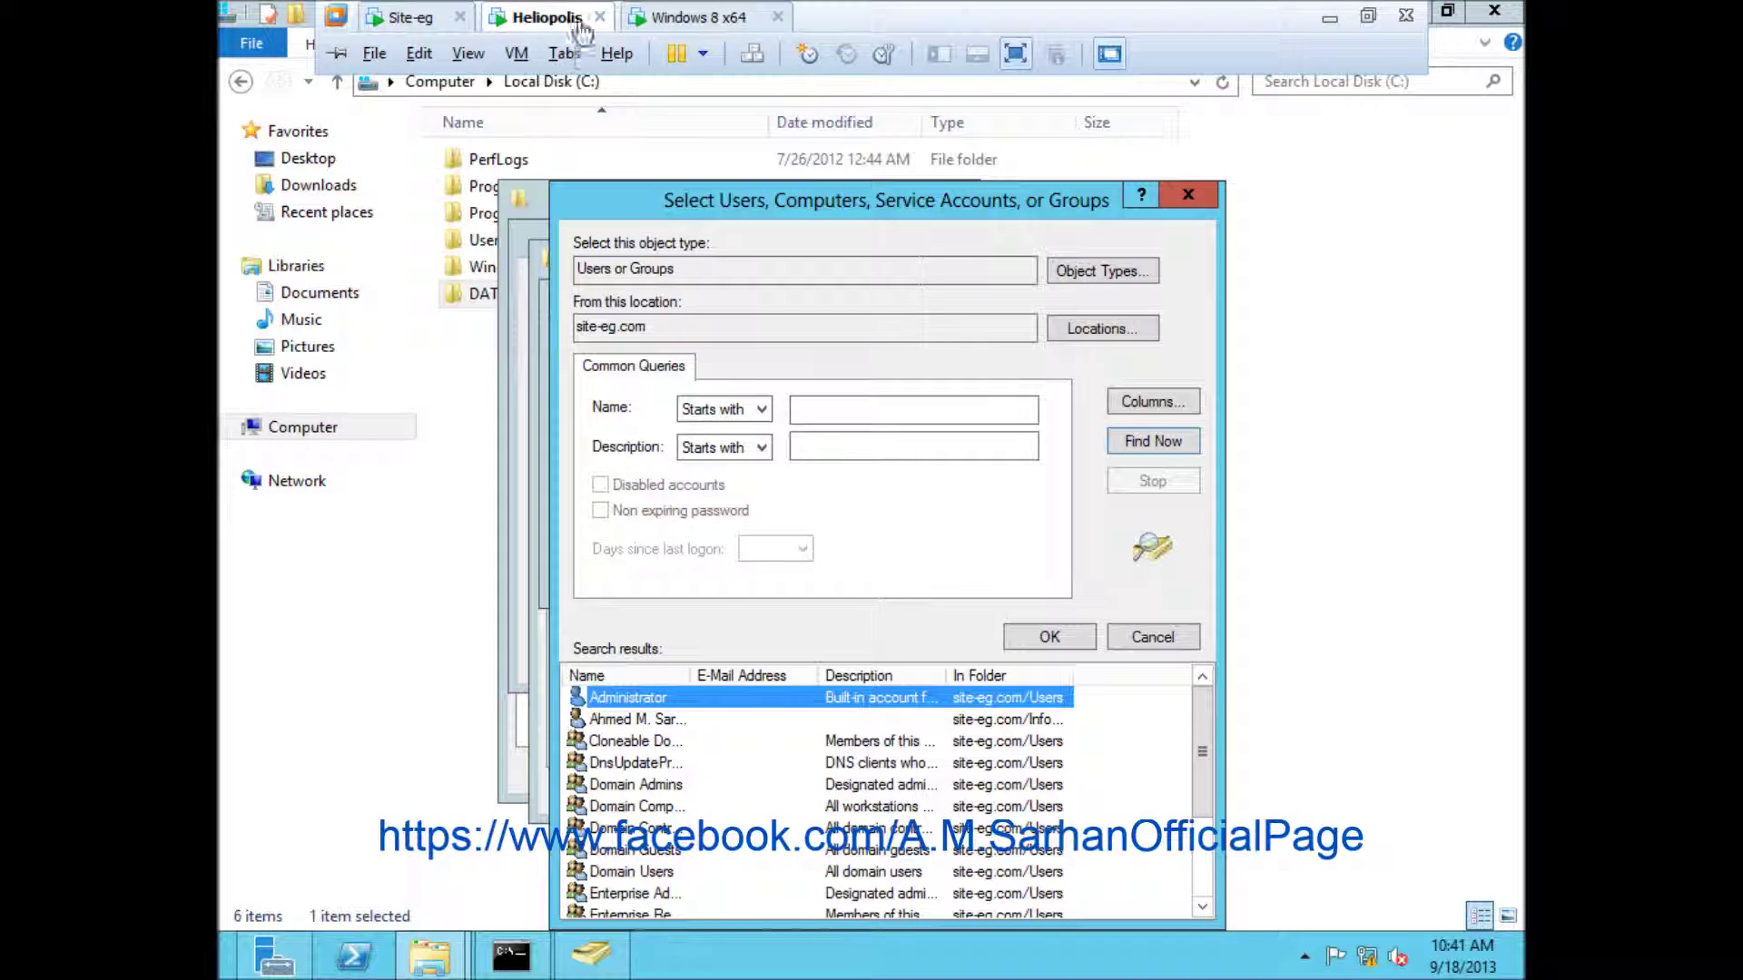
{"action": "left_click", "coordinate": [400, 19]}
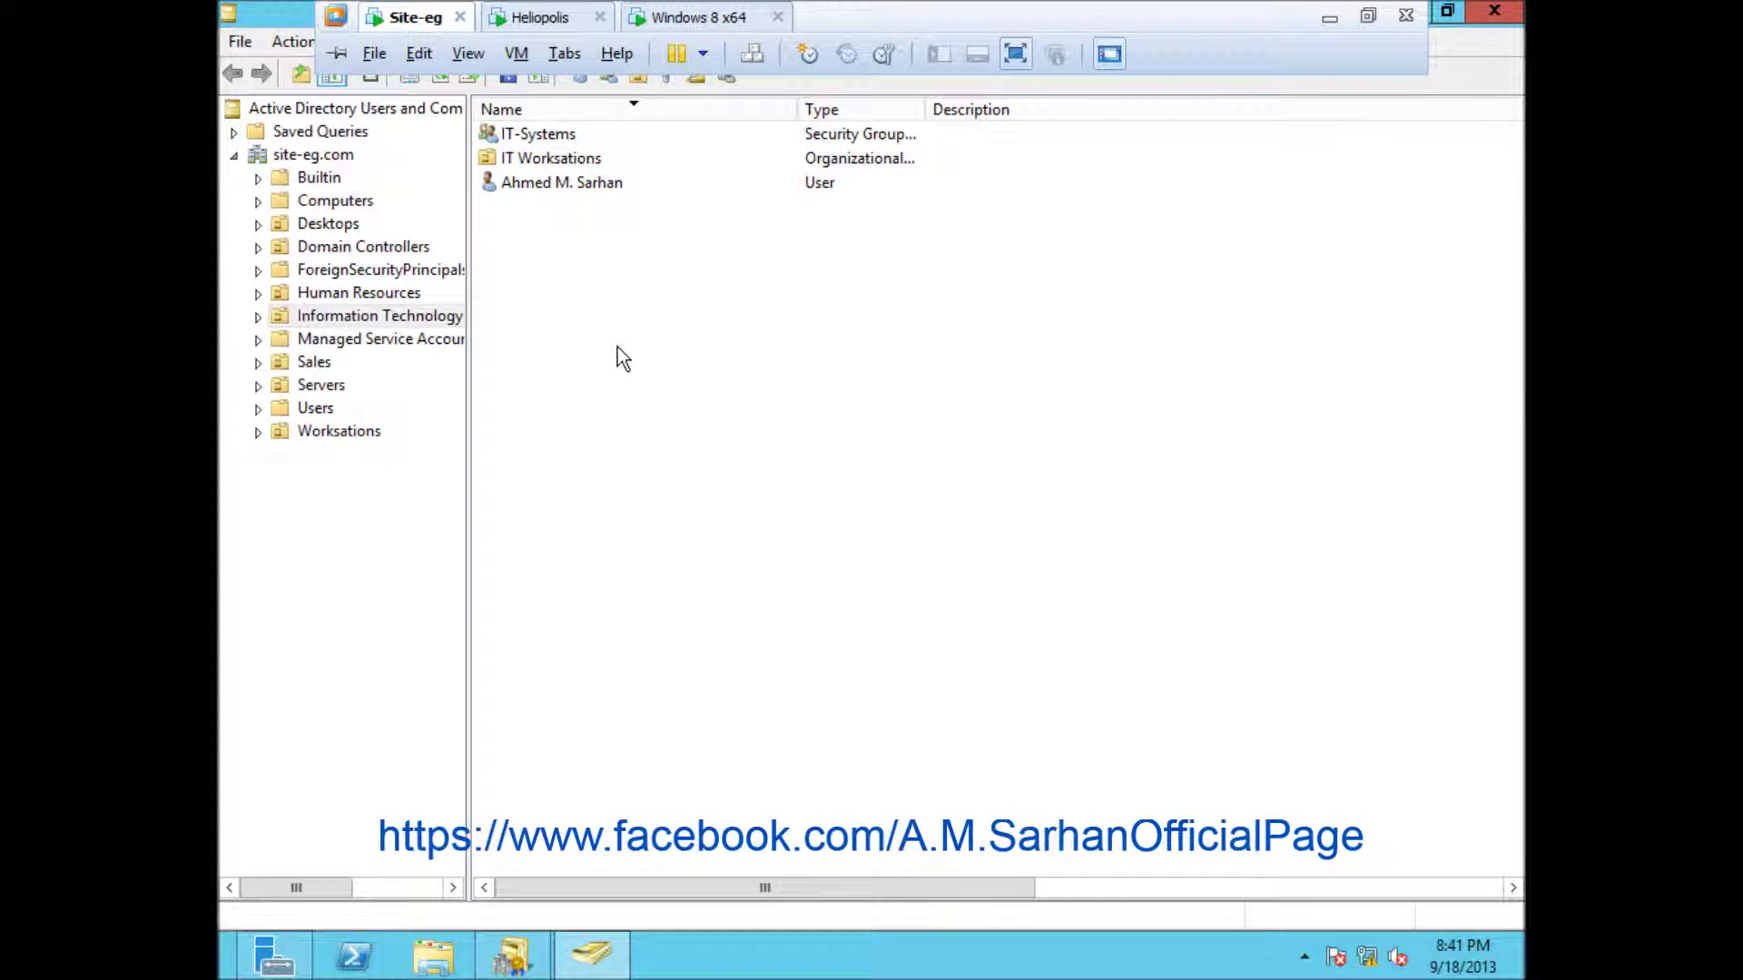
{"action": "double_click", "coordinate": [539, 136]}
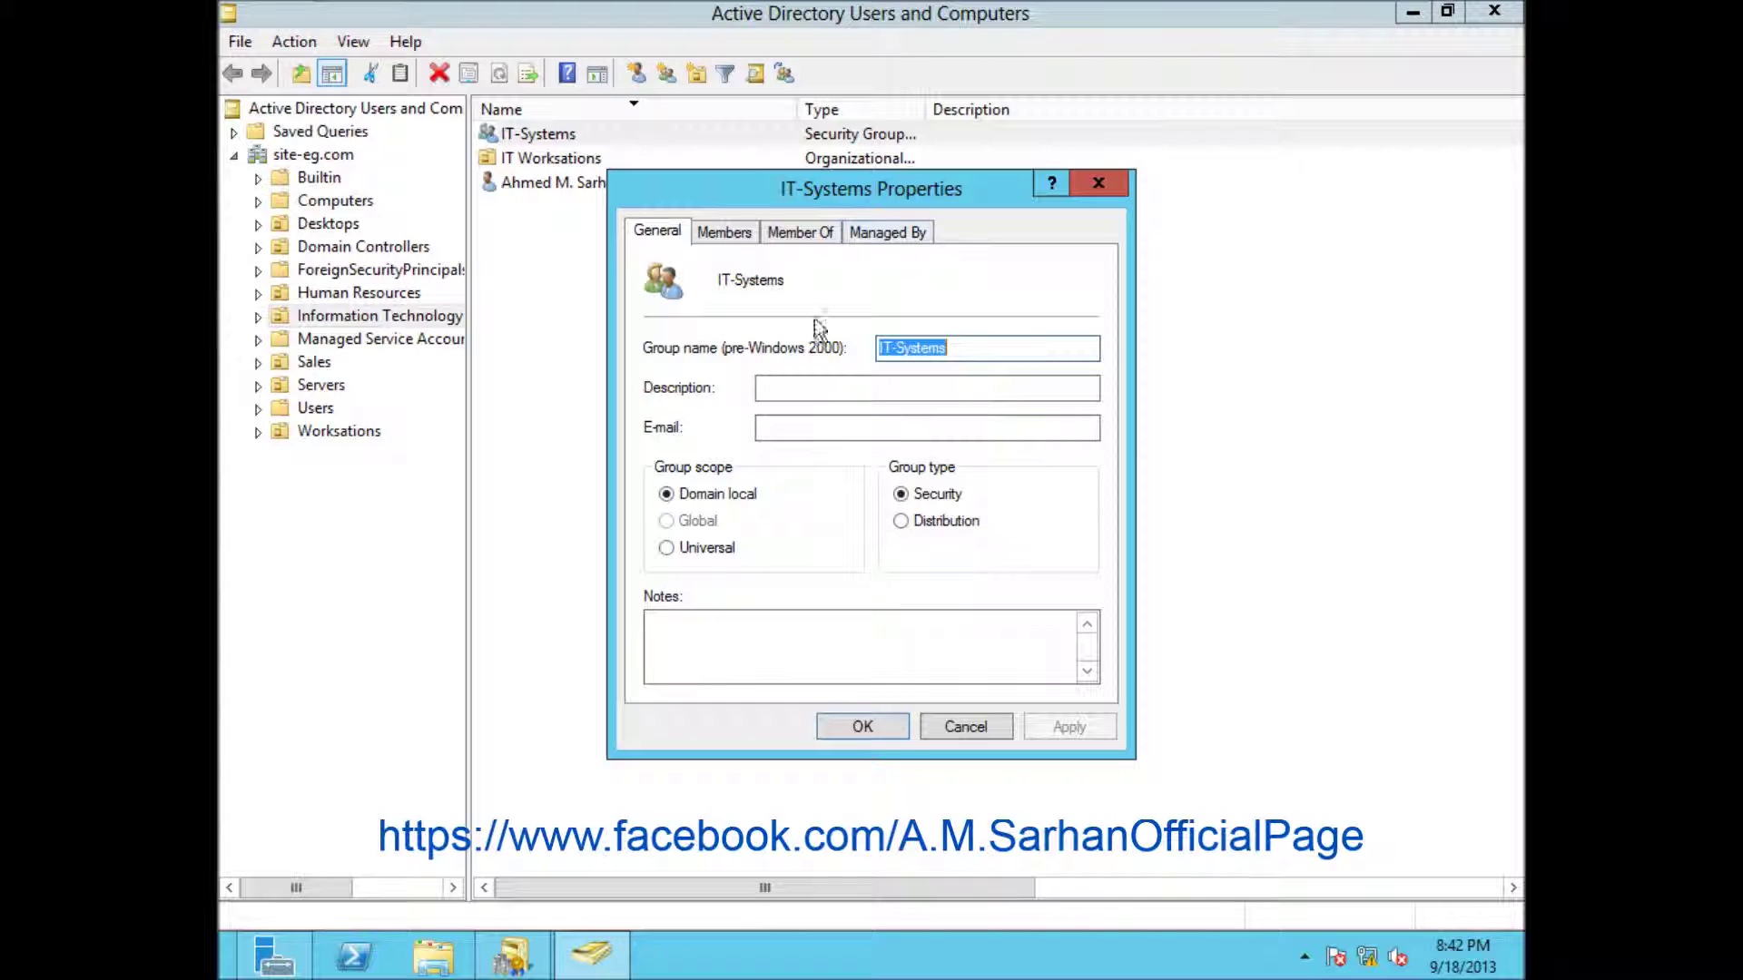
After checking its members, change IT-Systems from Domain local to Universal scope and reopen it.
{"action": "left_click", "coordinate": [726, 233]}
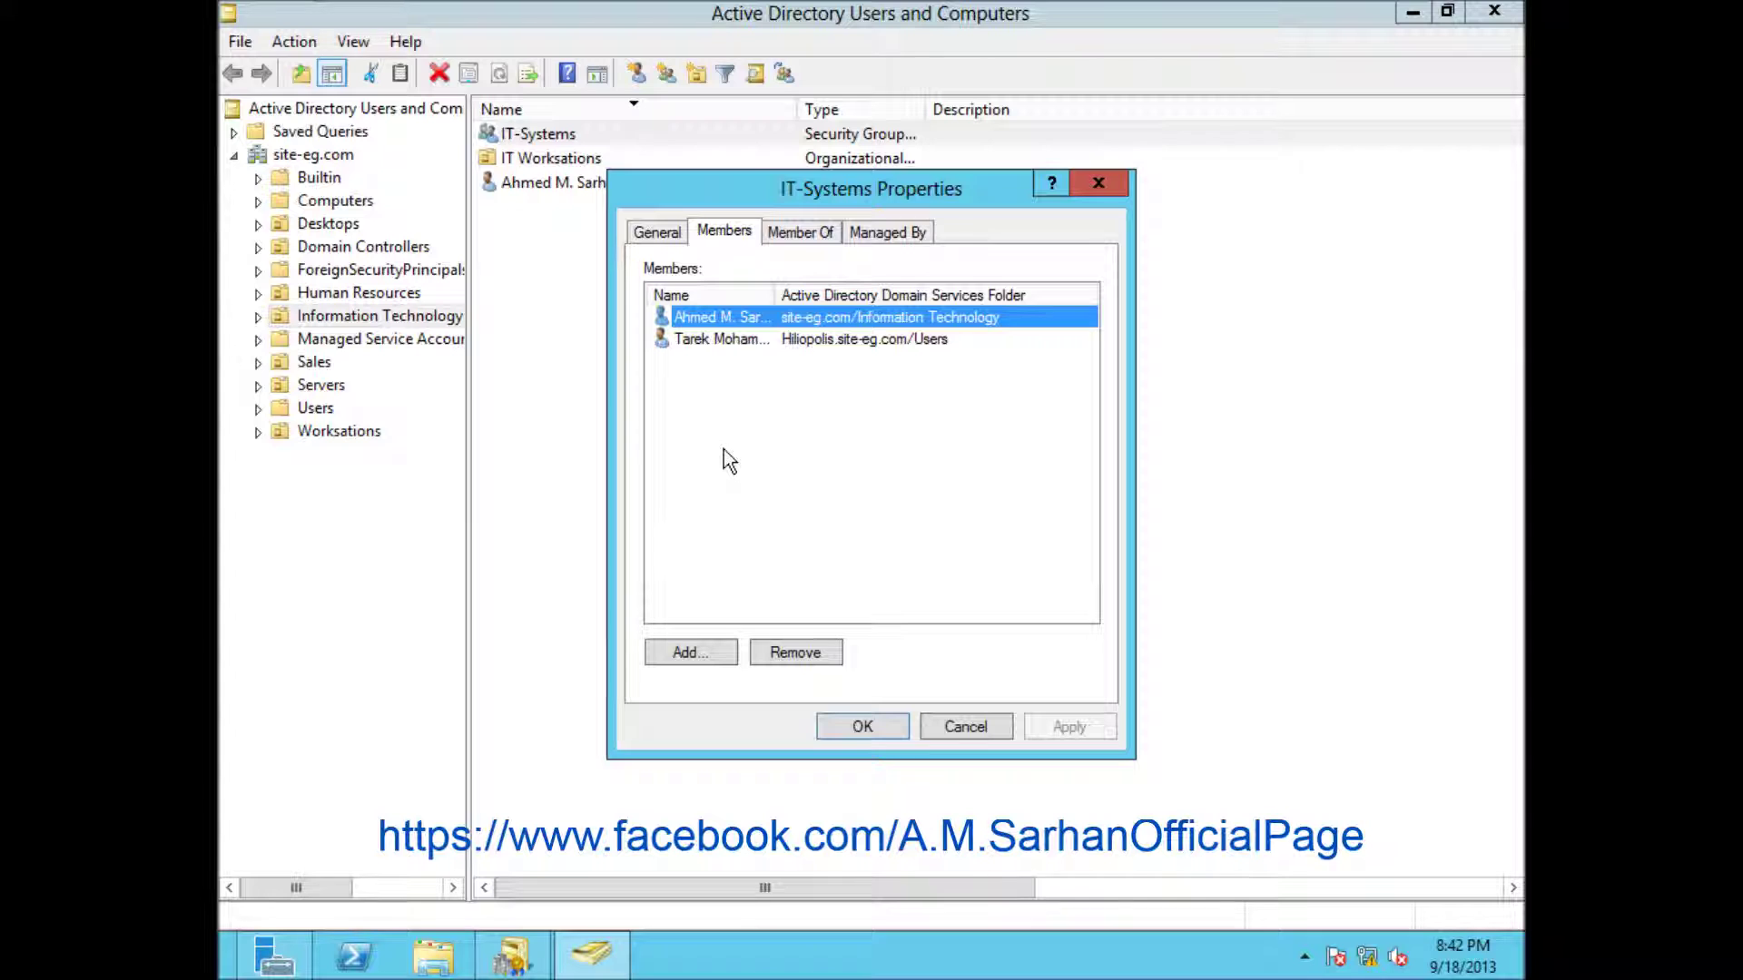
{"action": "left_click", "coordinate": [657, 233]}
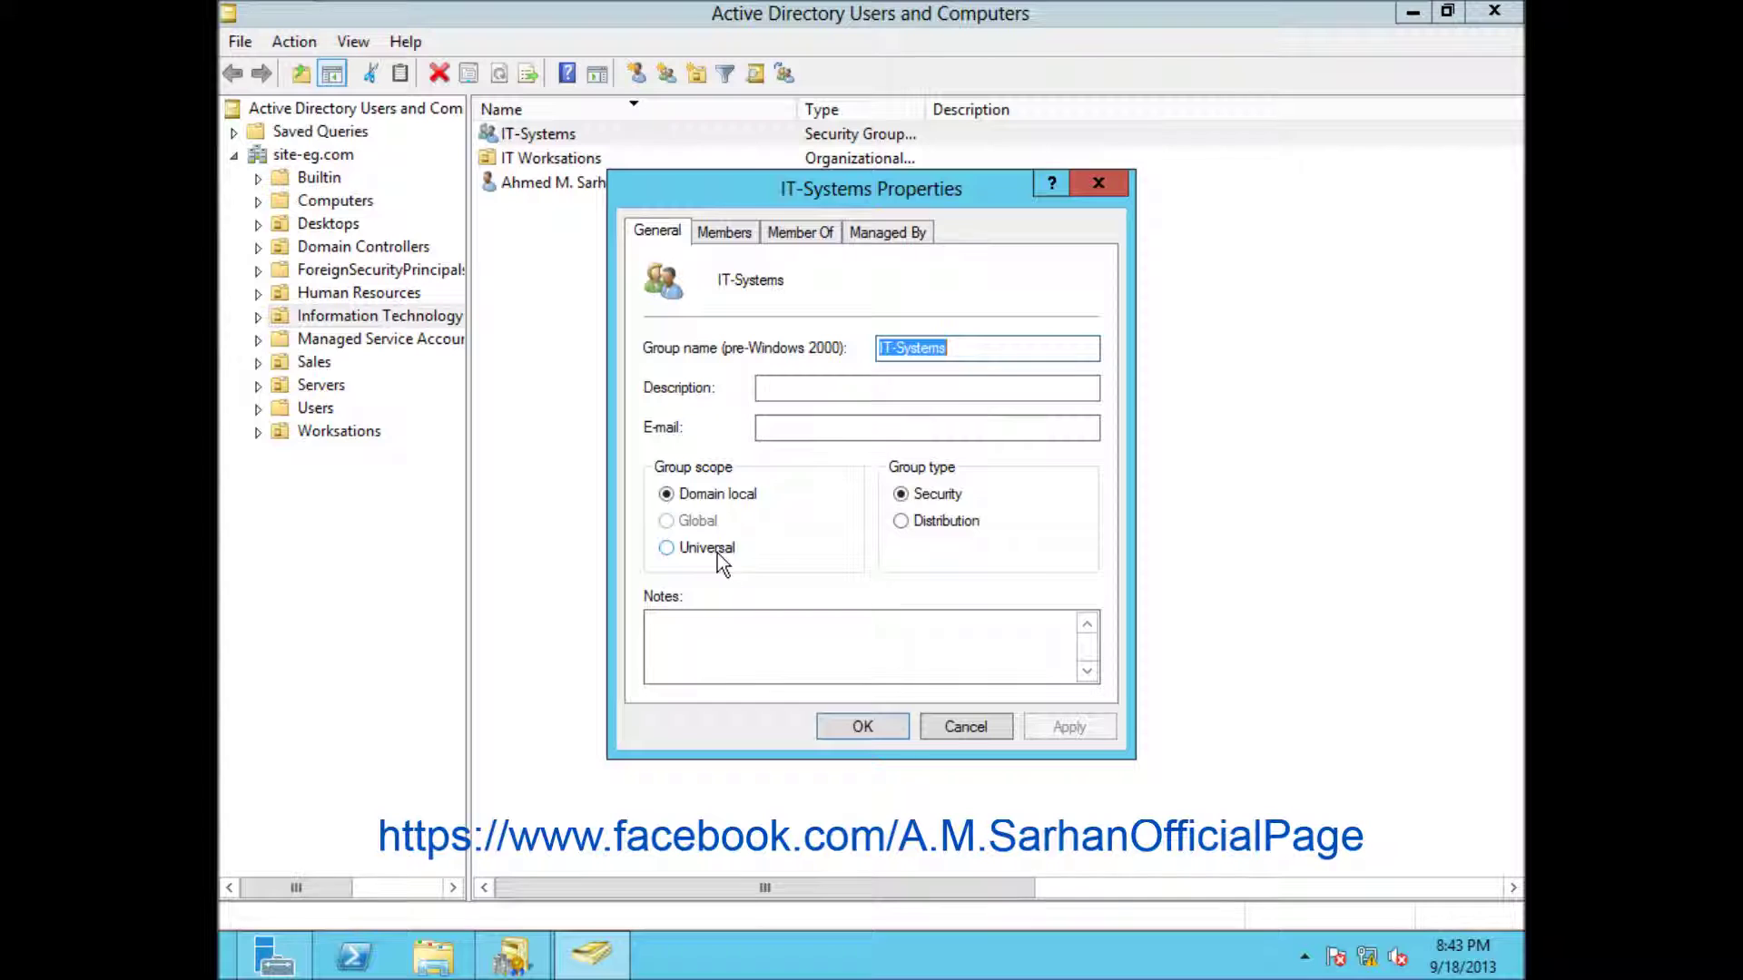
{"action": "left_click", "coordinate": [718, 552]}
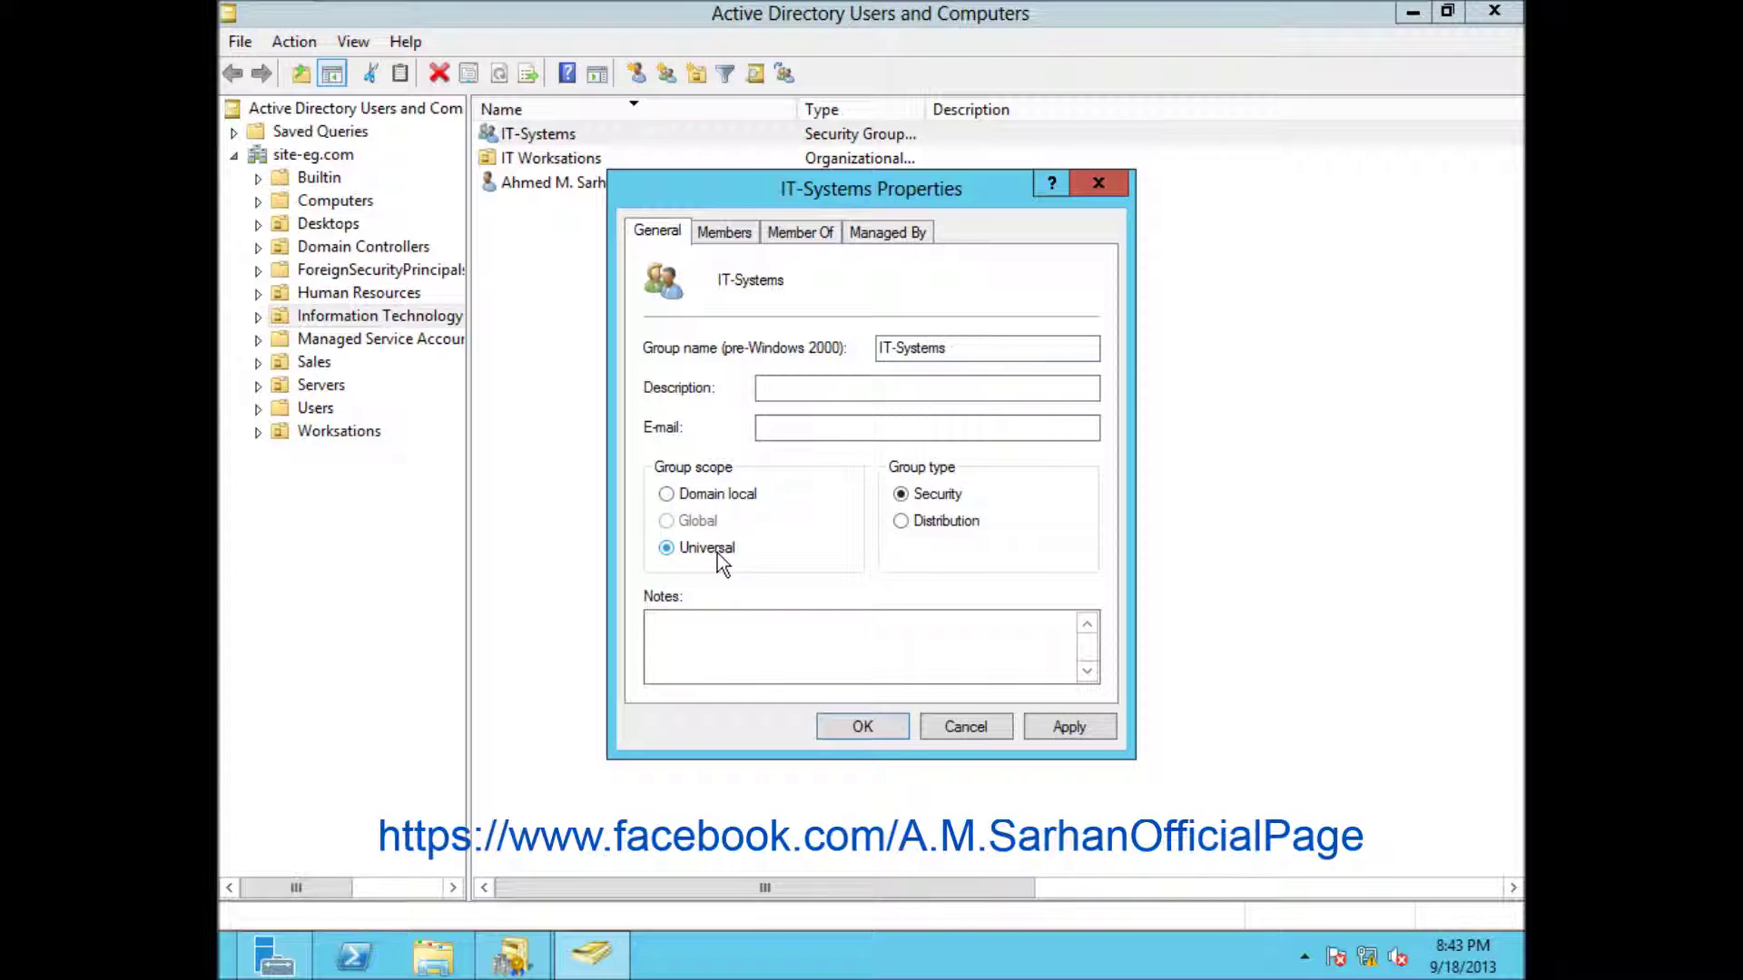
{"action": "left_click", "coordinate": [1069, 727]}
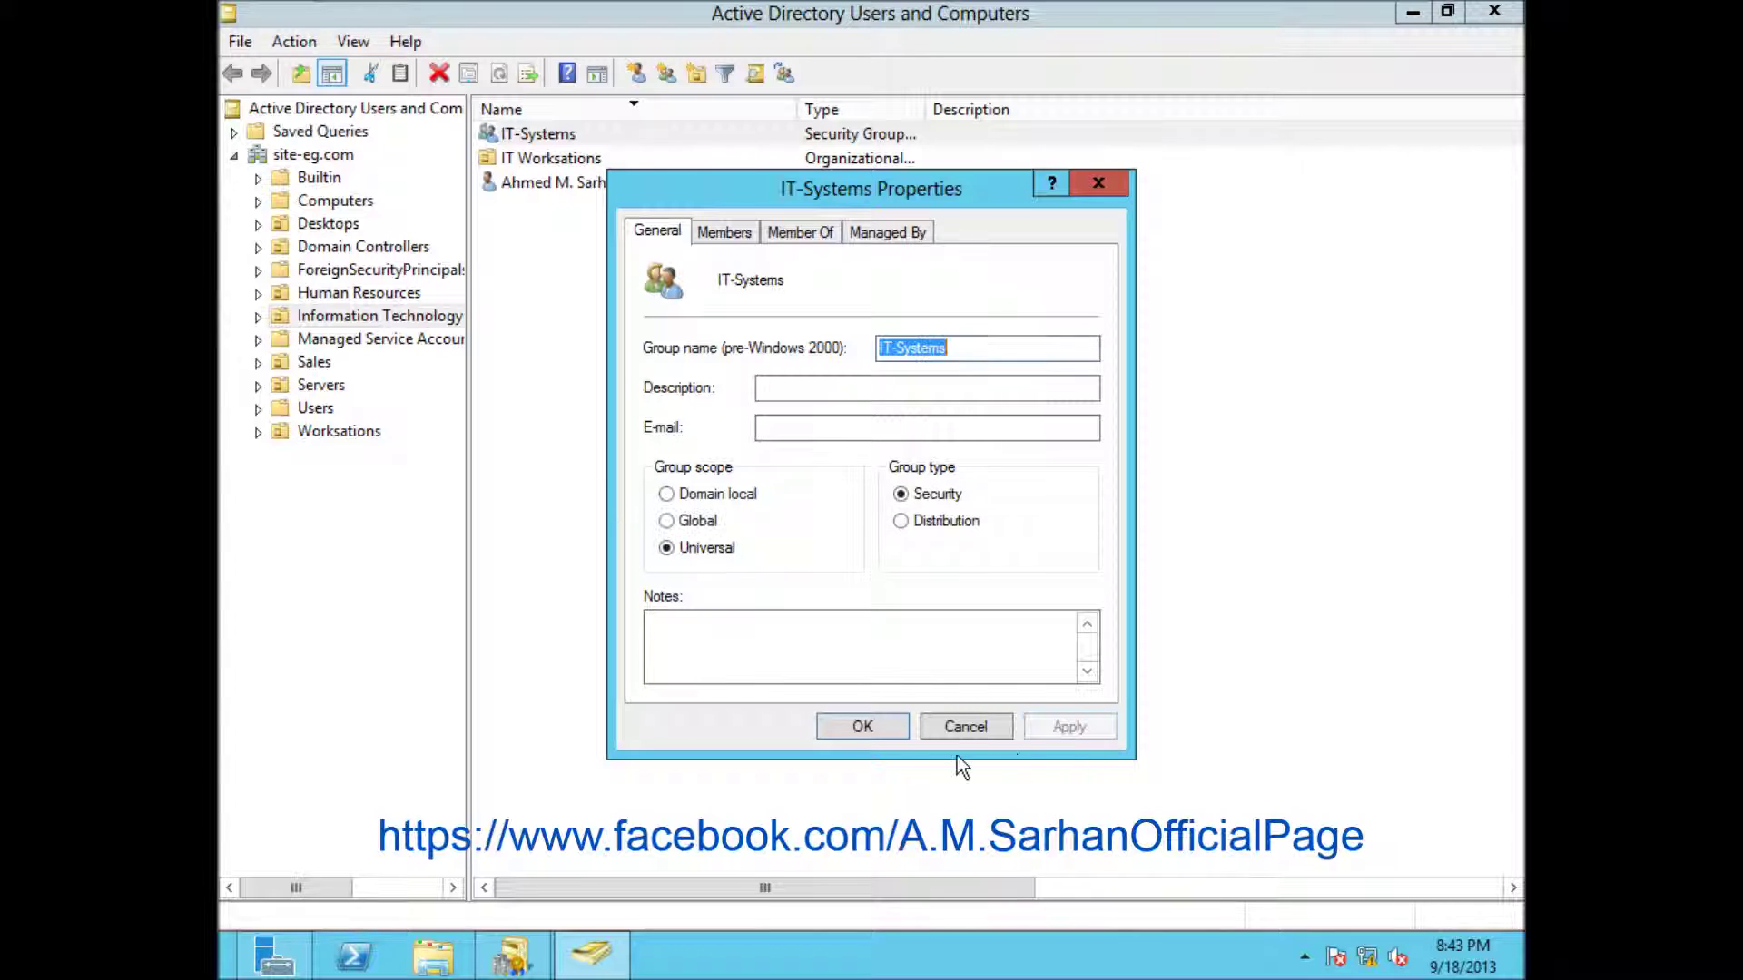
{"action": "left_click", "coordinate": [861, 731]}
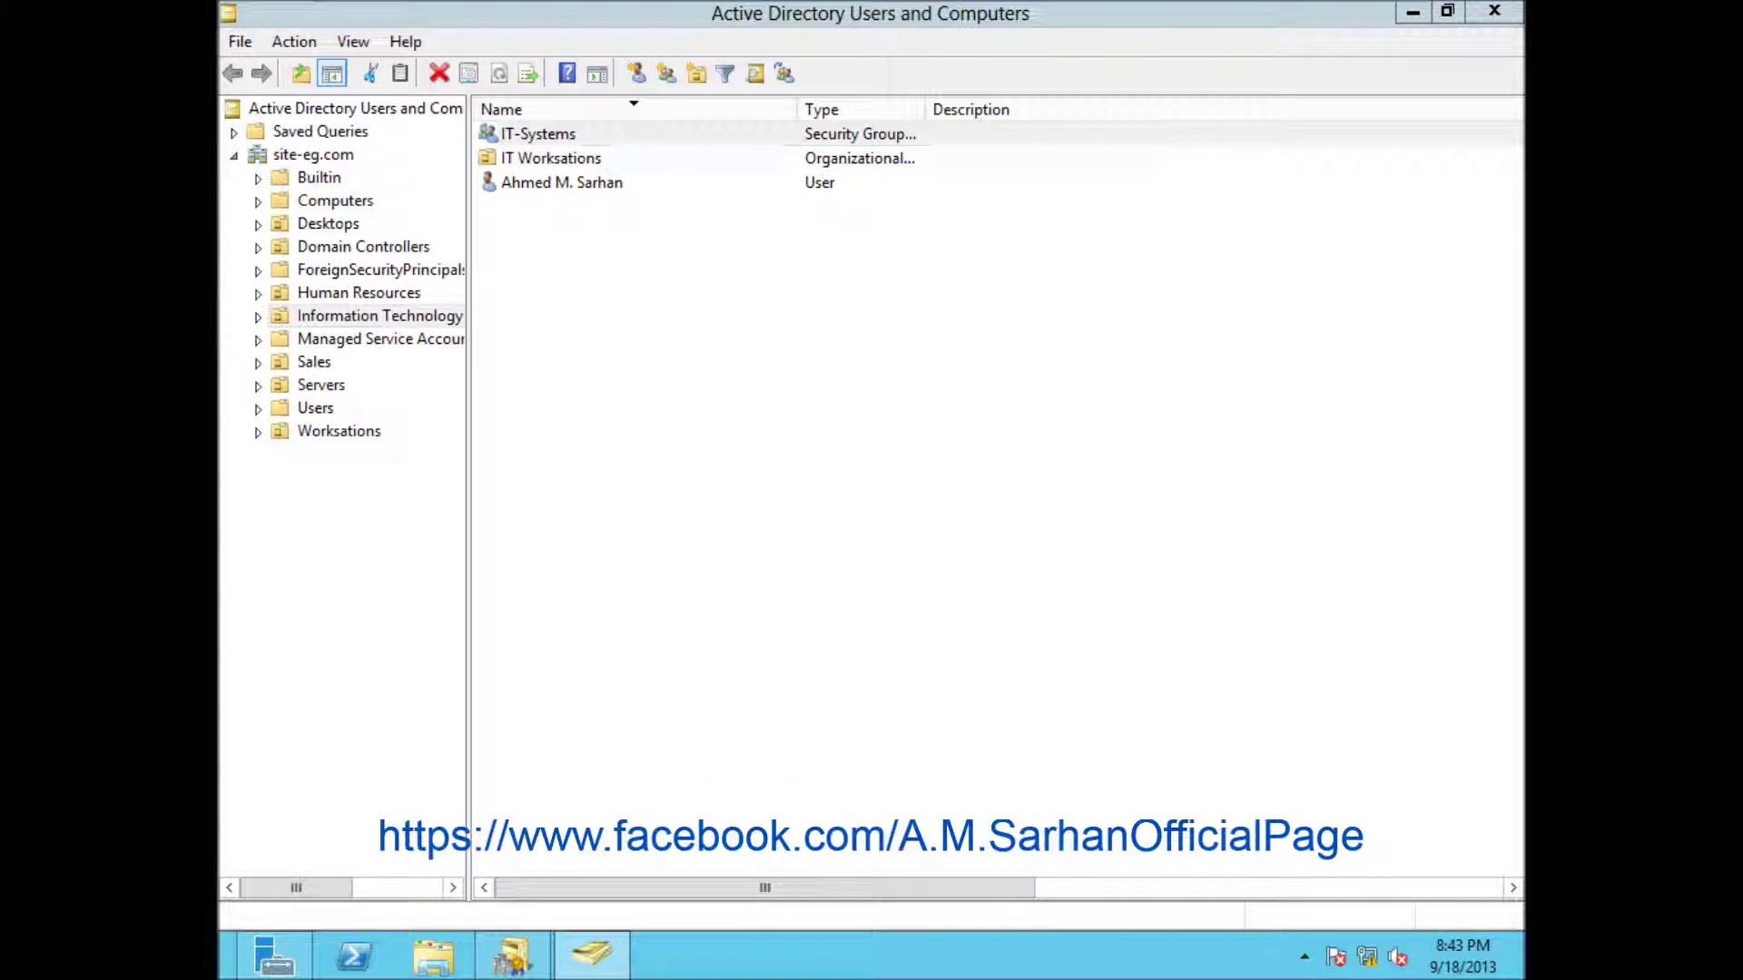
{"action": "double_click", "coordinate": [668, 139]}
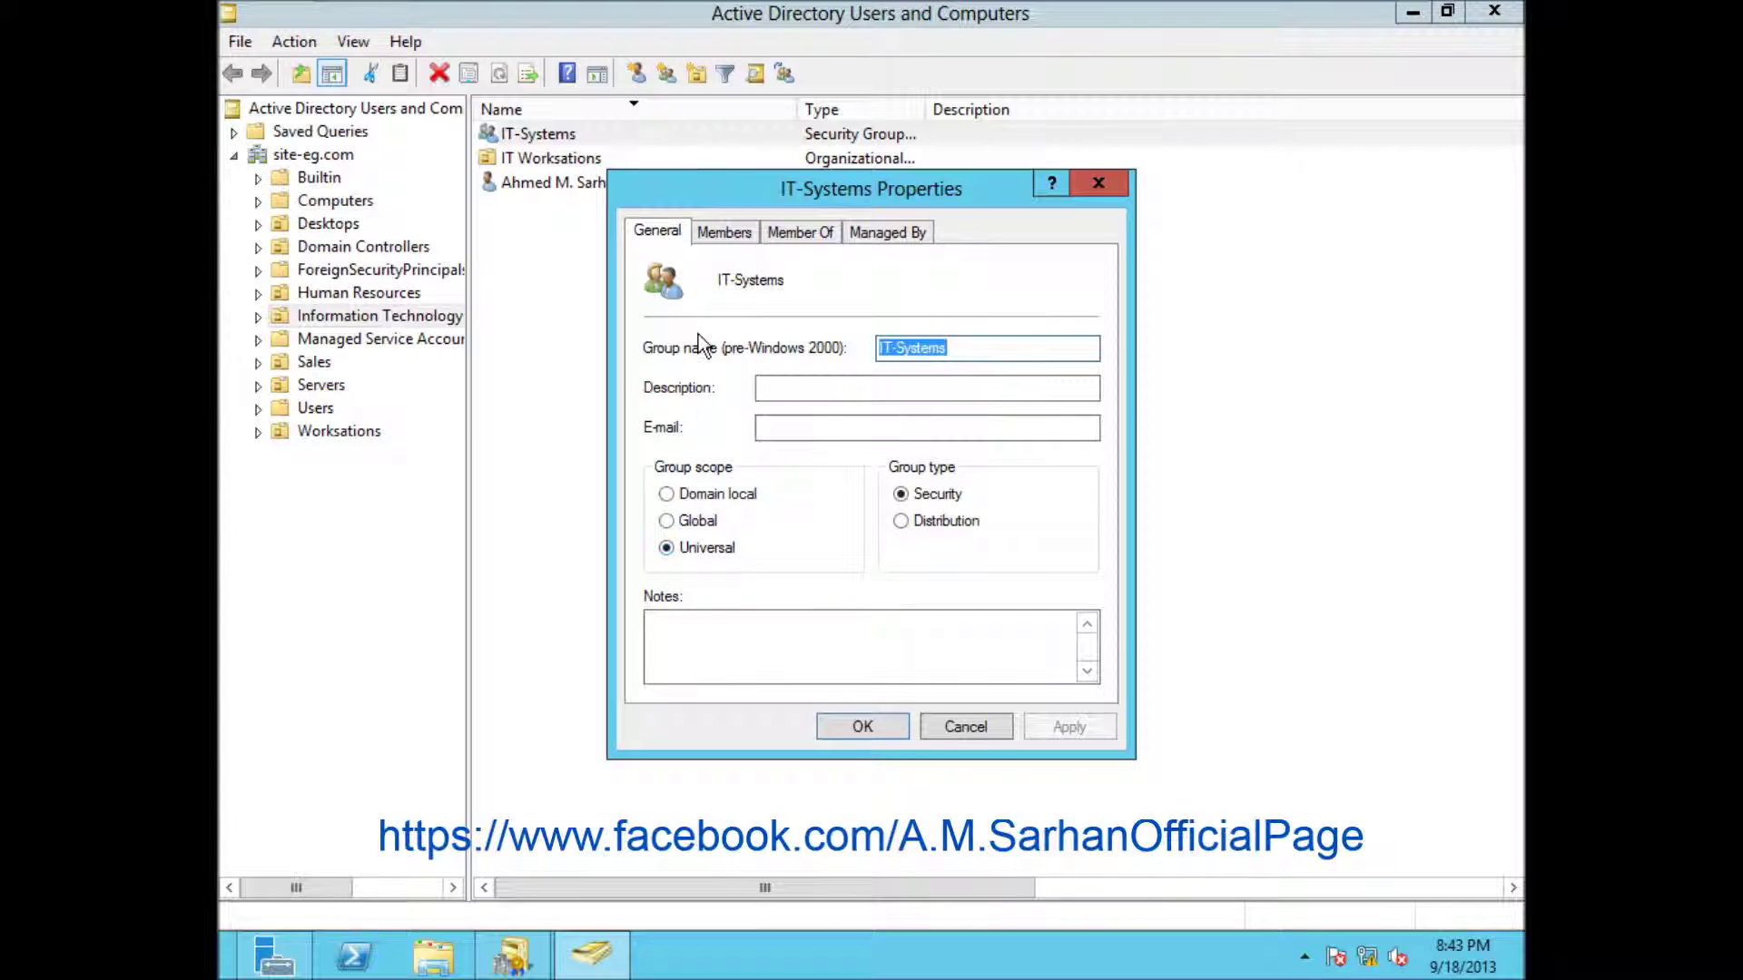
Try switching IT-Systems to Global scope and dismiss the cross-domain member error.
{"action": "left_click", "coordinate": [739, 232]}
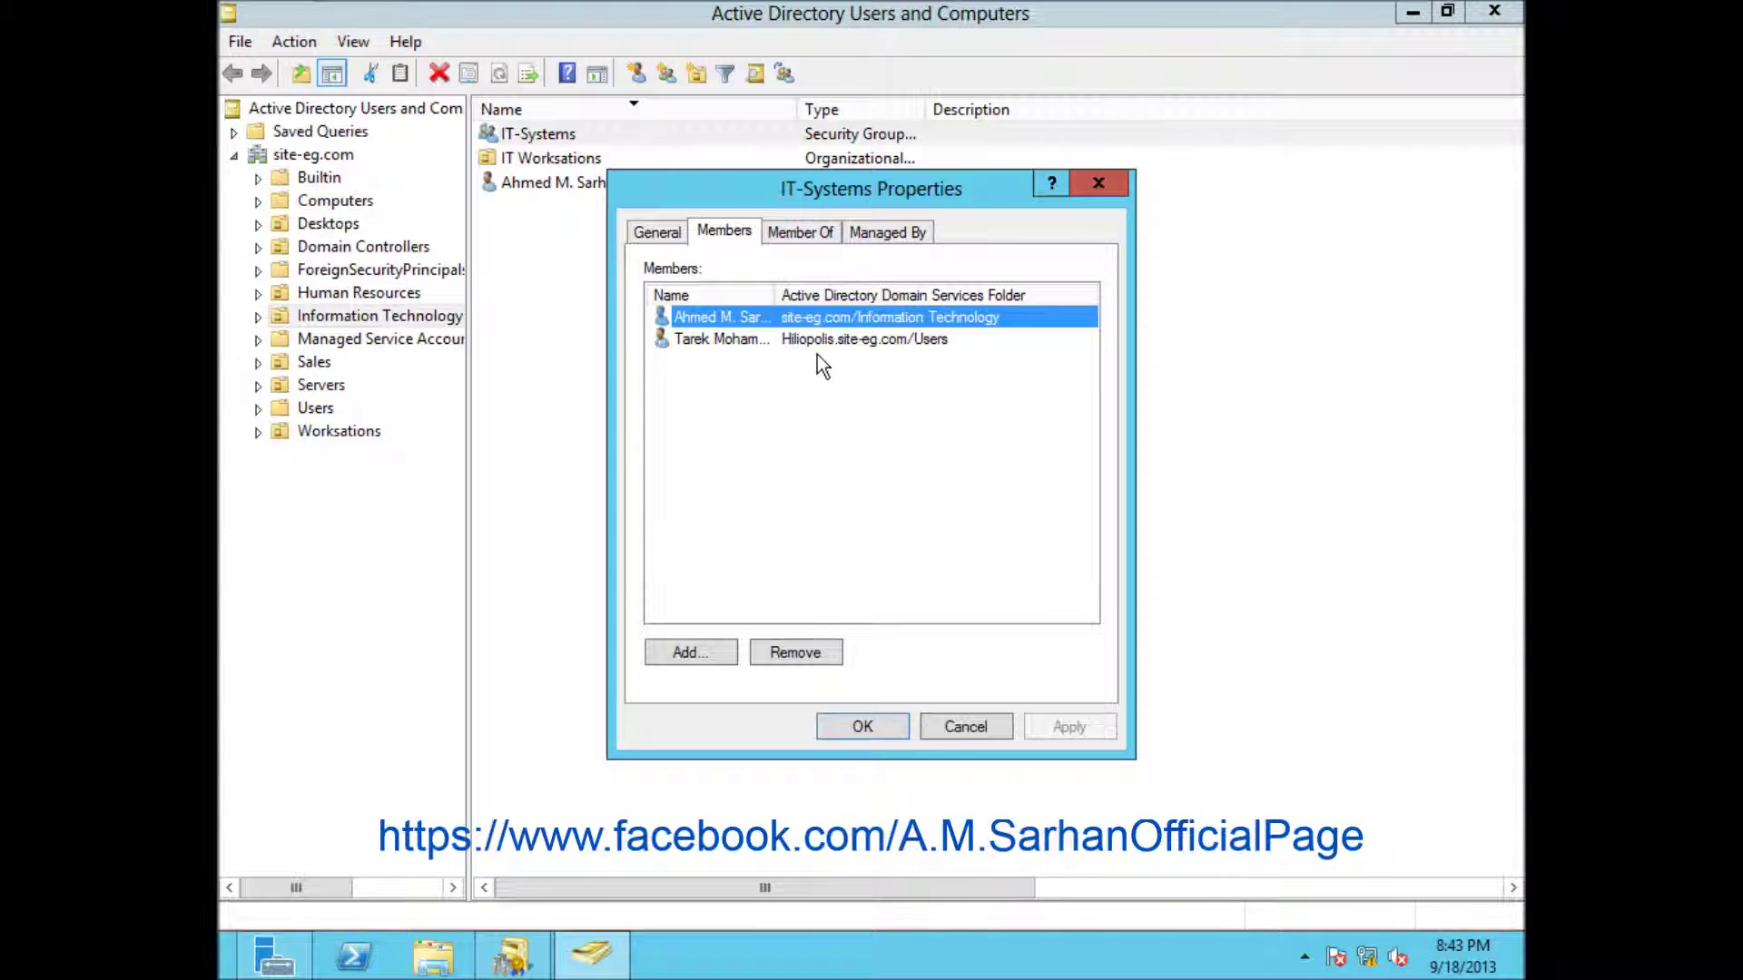
{"action": "left_click", "coordinate": [676, 233]}
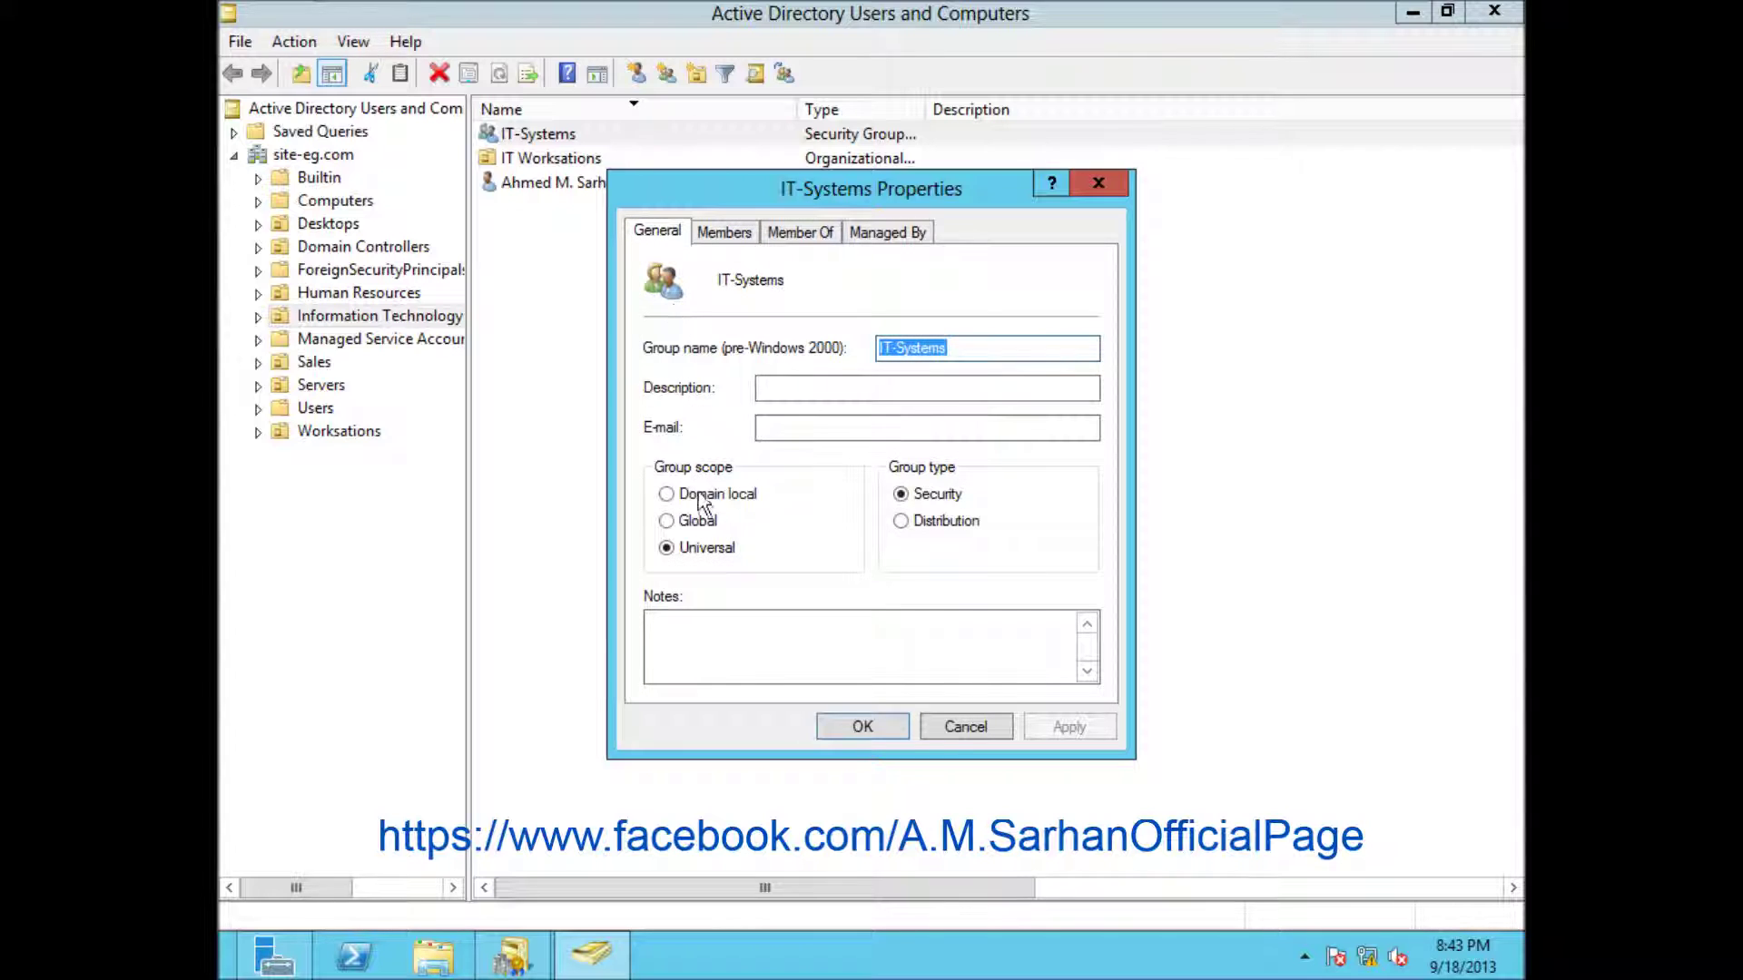
{"action": "left_click", "coordinate": [699, 522]}
{"action": "left_click", "coordinate": [1069, 727]}
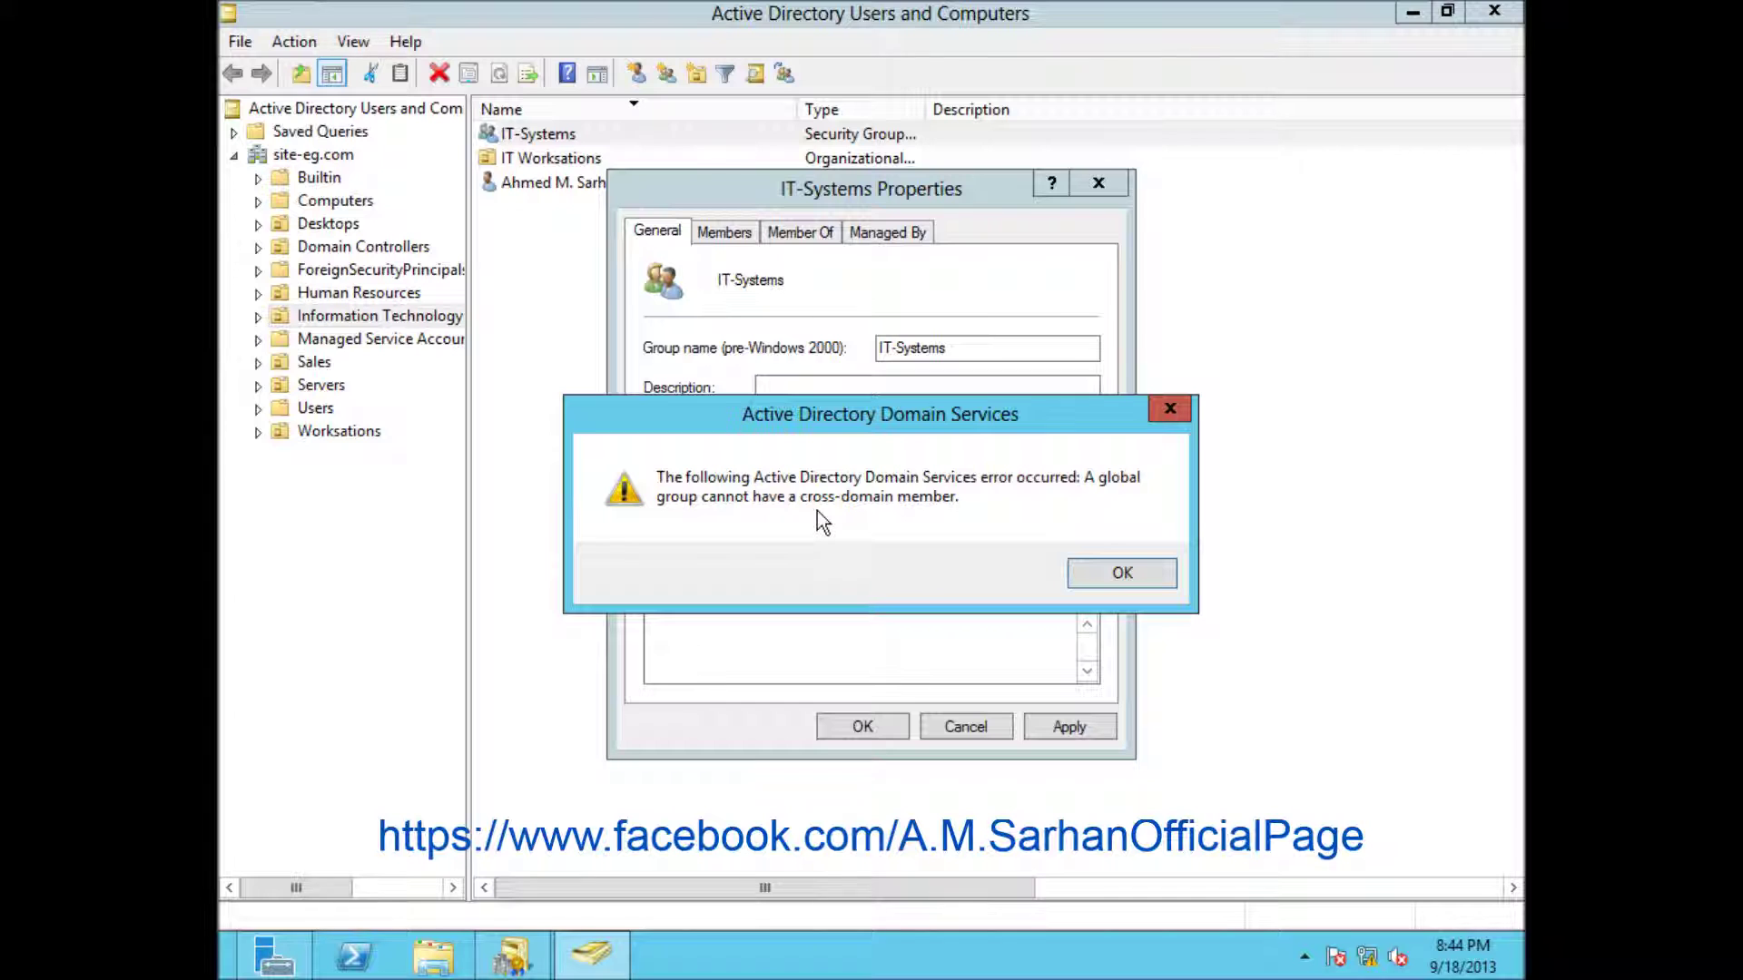
{"action": "left_click", "coordinate": [1080, 574]}
Remove the Hiliopolis.site-eg.com member, keep the Universal scope, save, and reopen the group.
{"action": "left_click", "coordinate": [744, 234]}
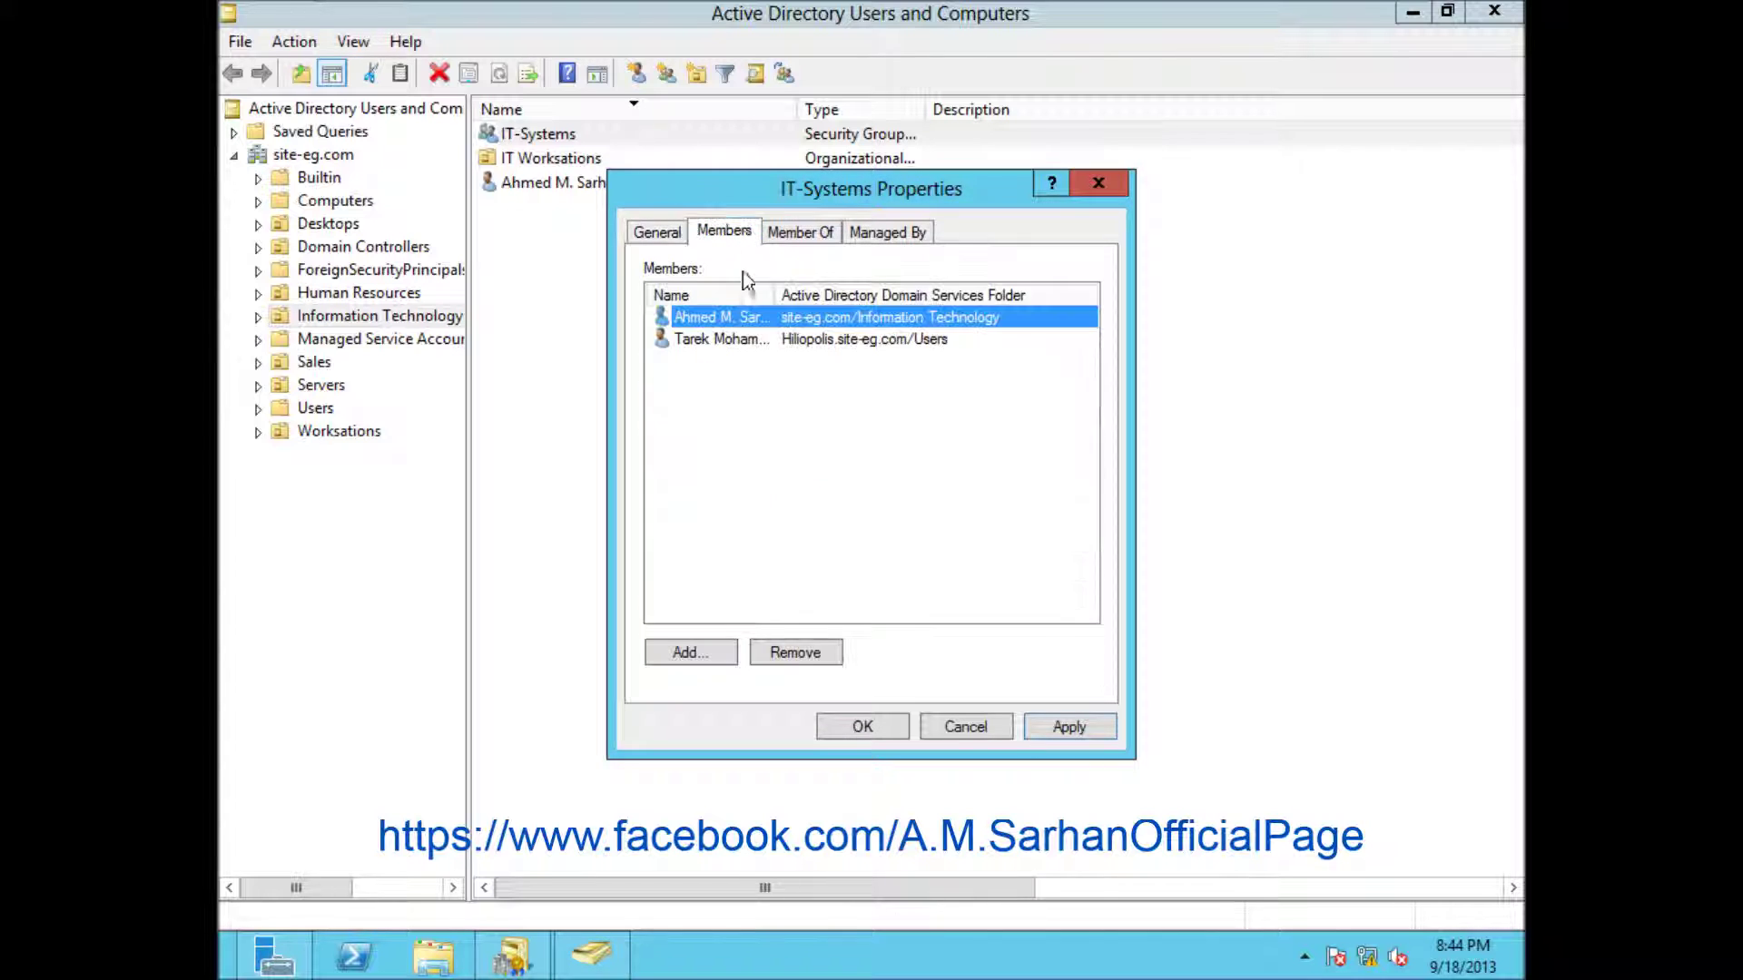
{"action": "left_click", "coordinate": [733, 340]}
{"action": "left_click", "coordinate": [790, 651]}
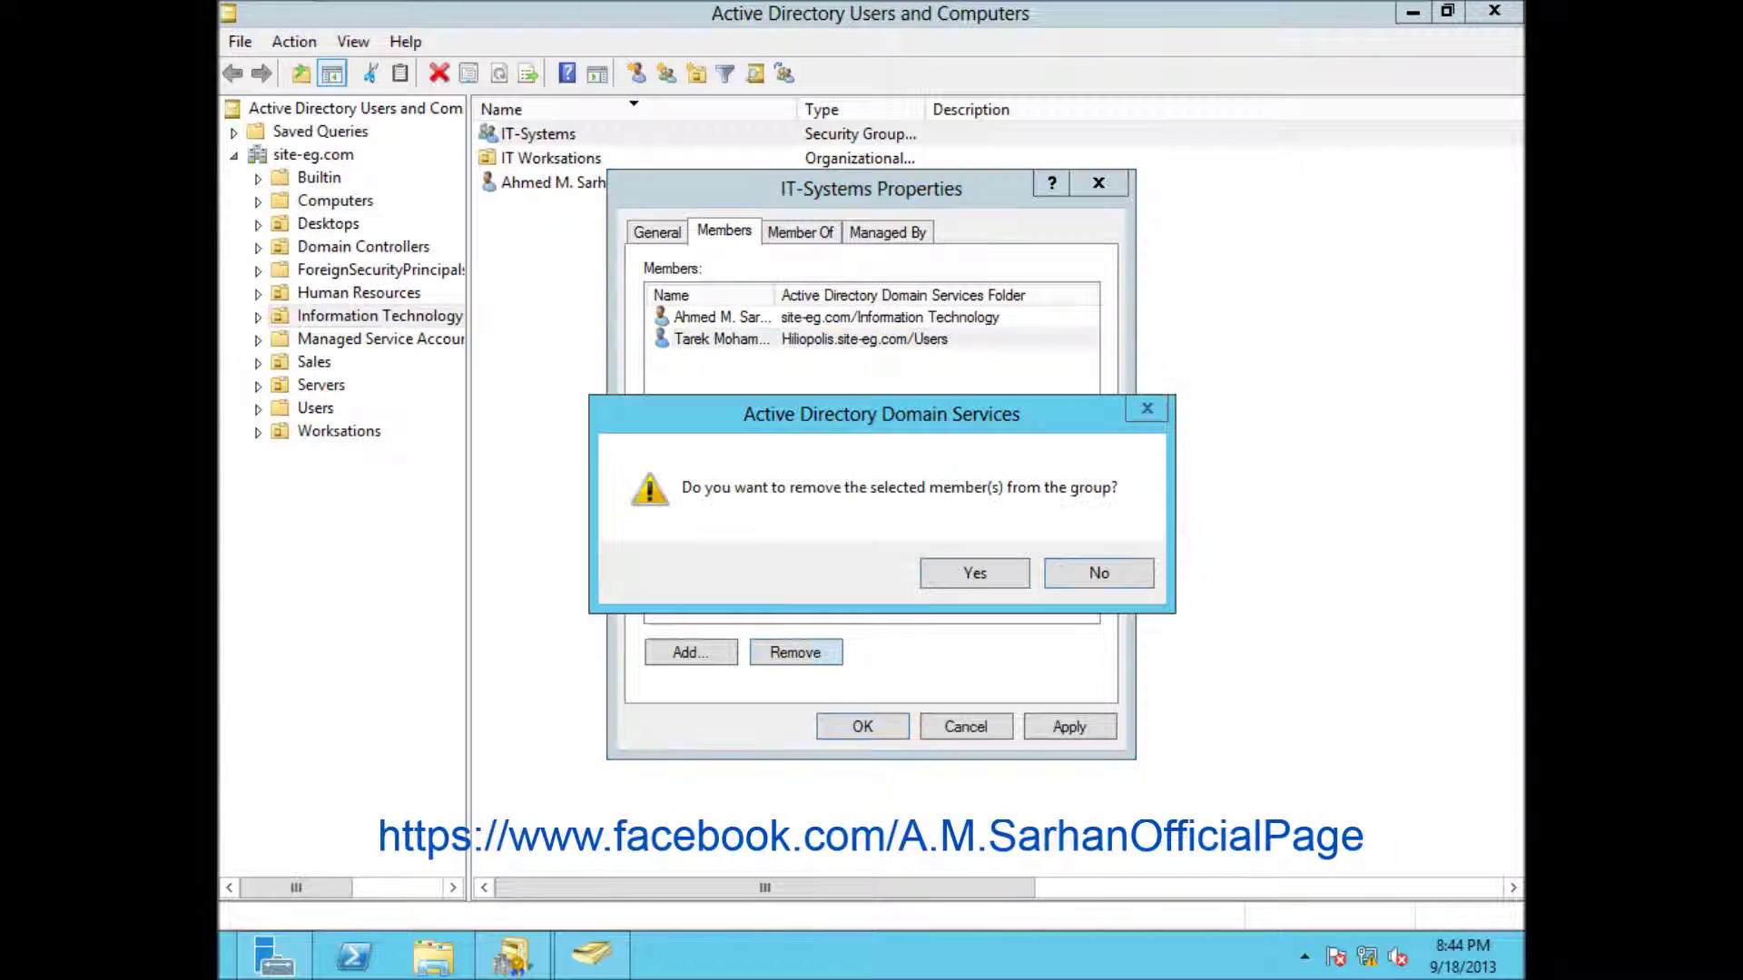
{"action": "left_click", "coordinate": [1008, 574]}
{"action": "left_click", "coordinate": [676, 238]}
{"action": "left_click", "coordinate": [701, 549]}
{"action": "left_click", "coordinate": [1080, 726]}
{"action": "left_click", "coordinate": [887, 727]}
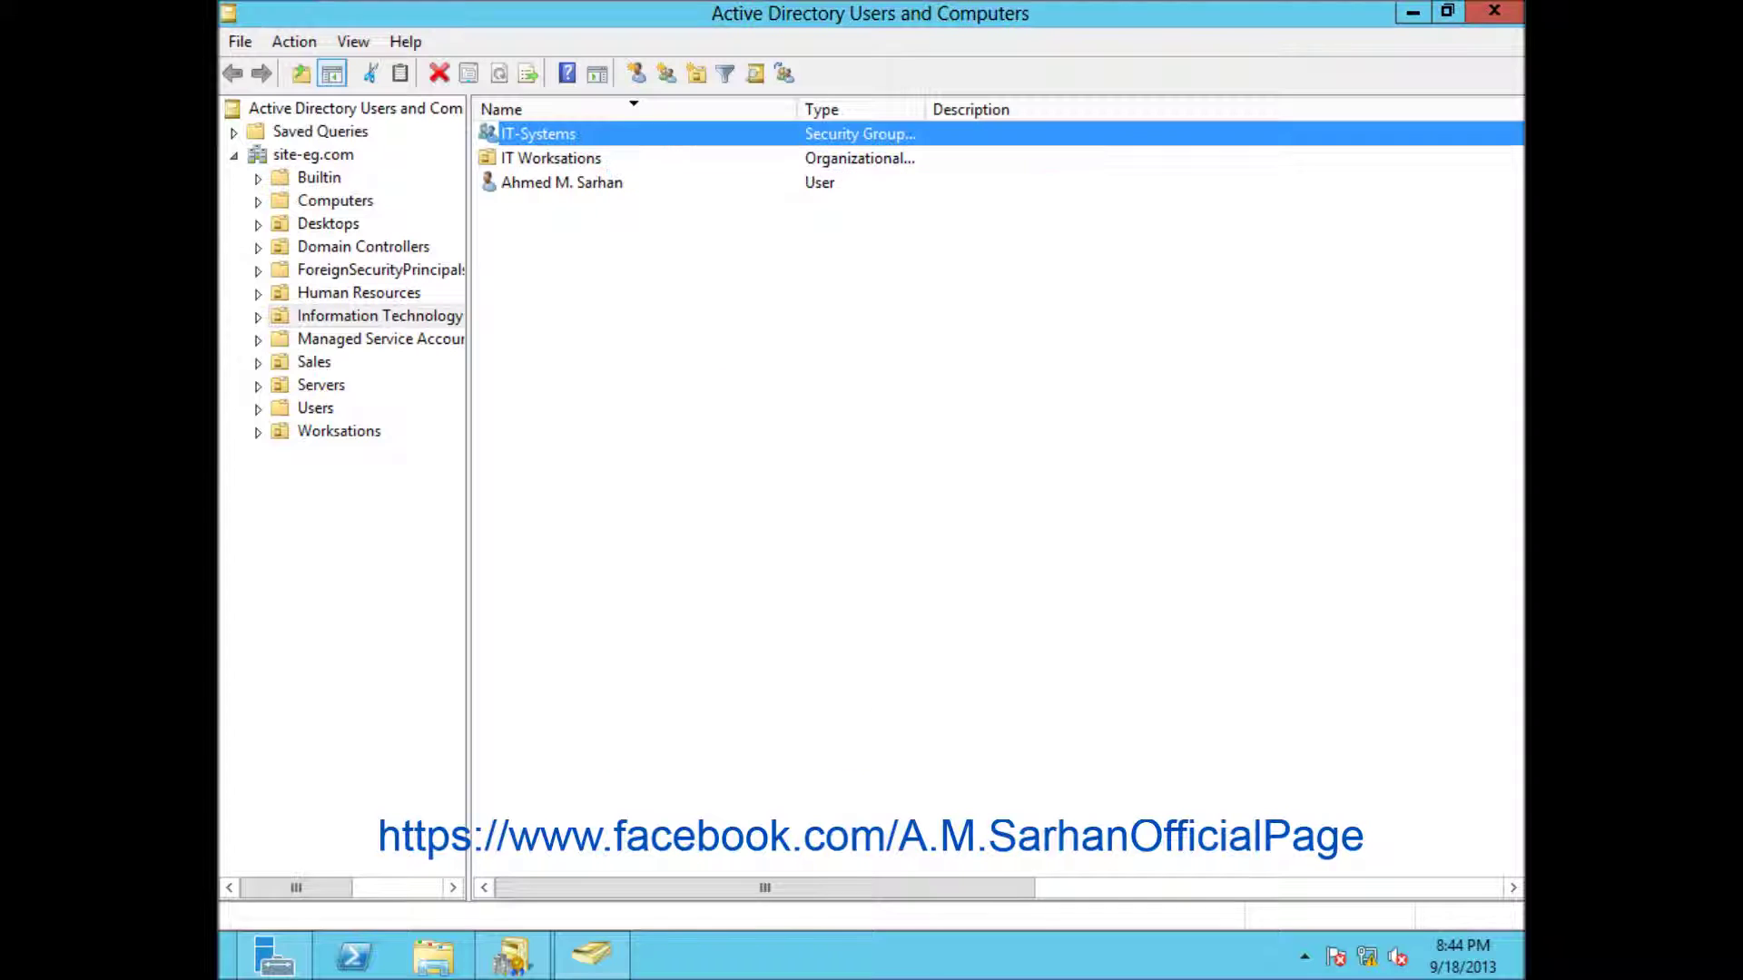
{"action": "double_click", "coordinate": [628, 135]}
With only the site-eg.com member left, set IT-Systems to Global scope and save.
{"action": "left_click", "coordinate": [723, 234]}
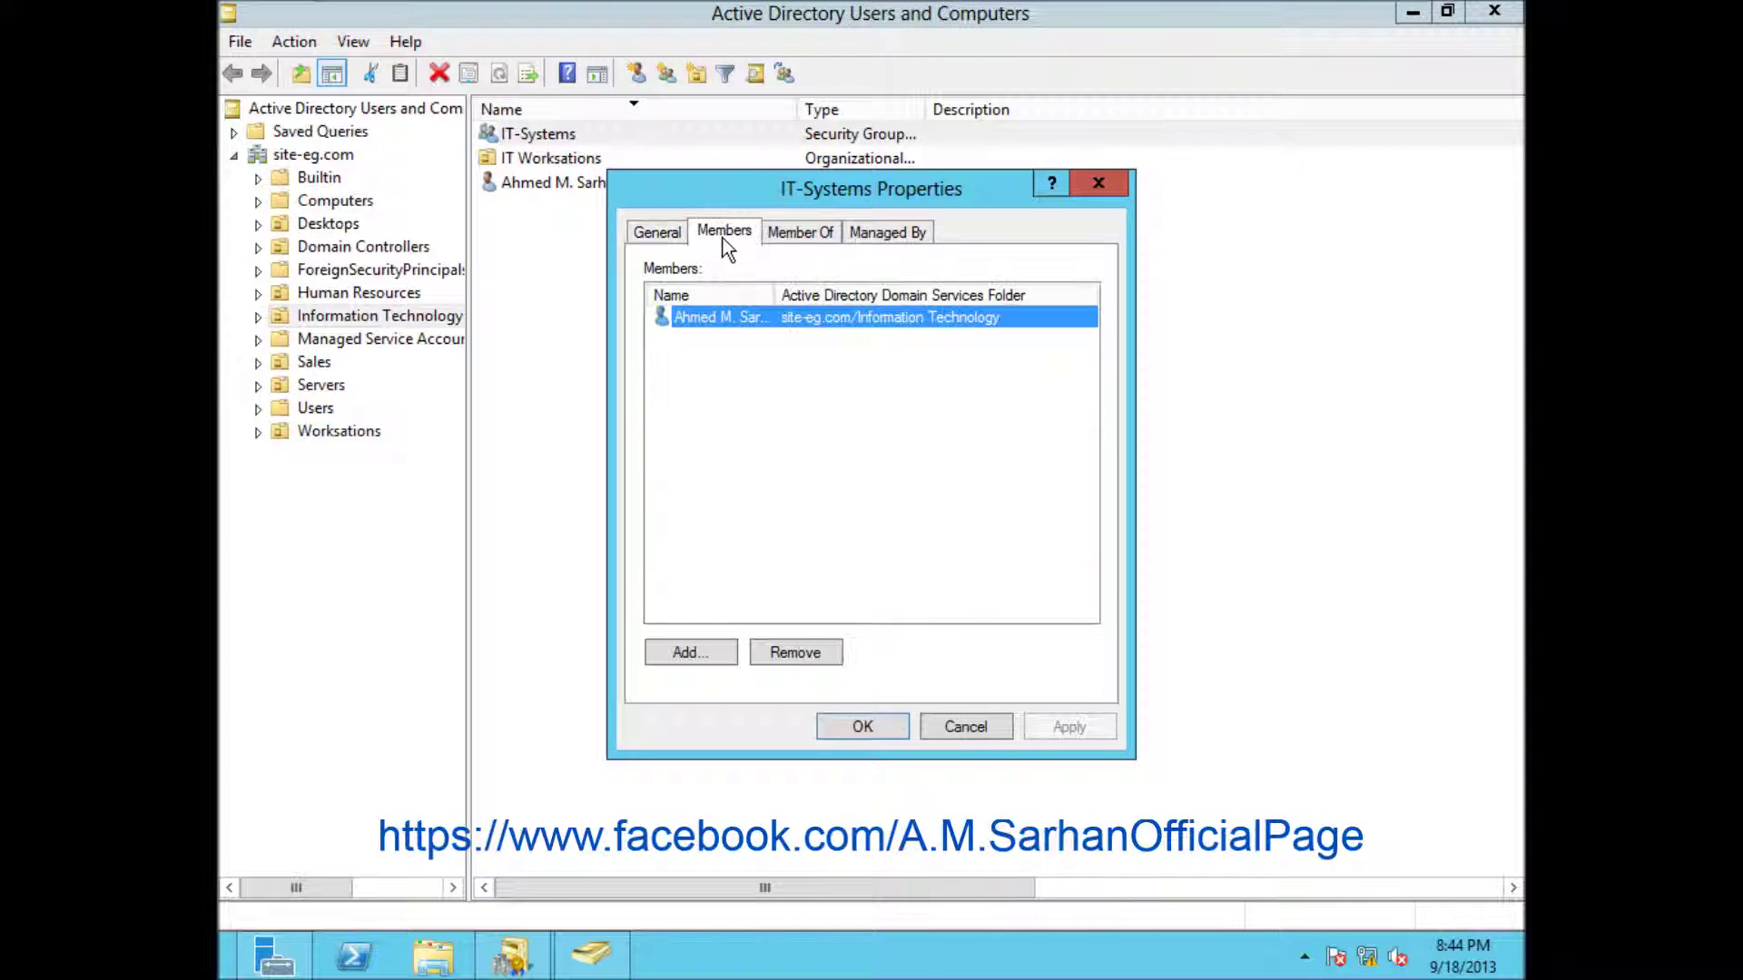
{"action": "left_click", "coordinate": [673, 231]}
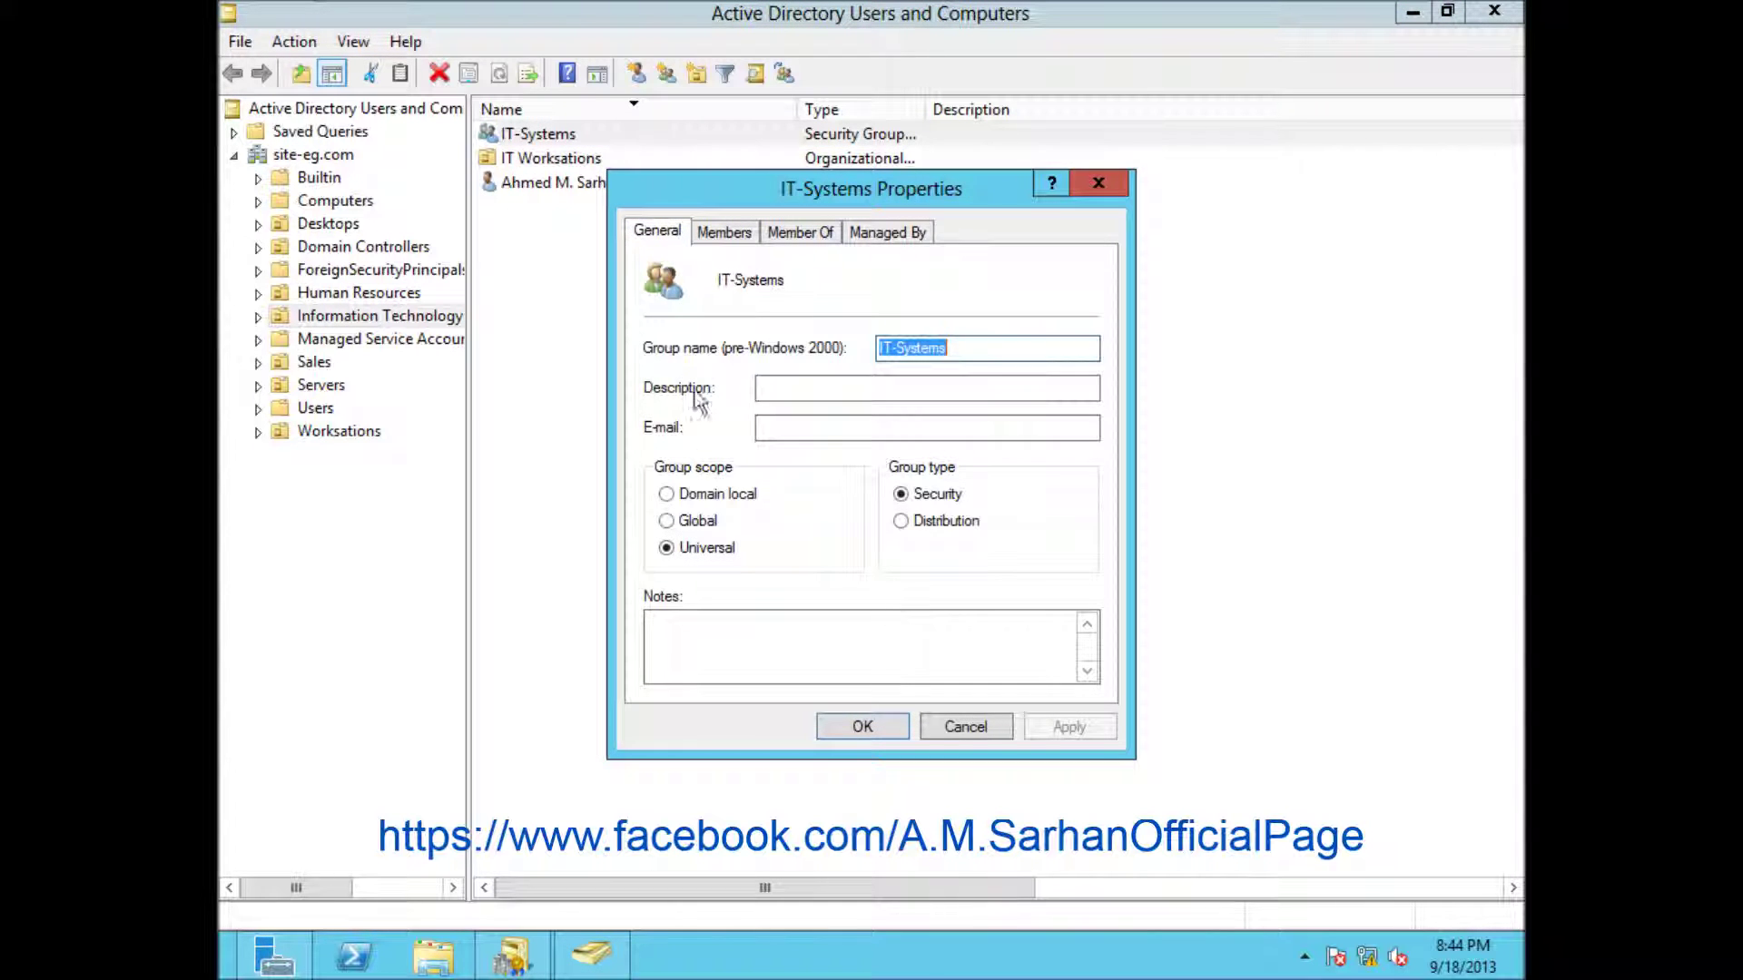
{"action": "left_click", "coordinate": [690, 521]}
{"action": "left_click", "coordinate": [1076, 731]}
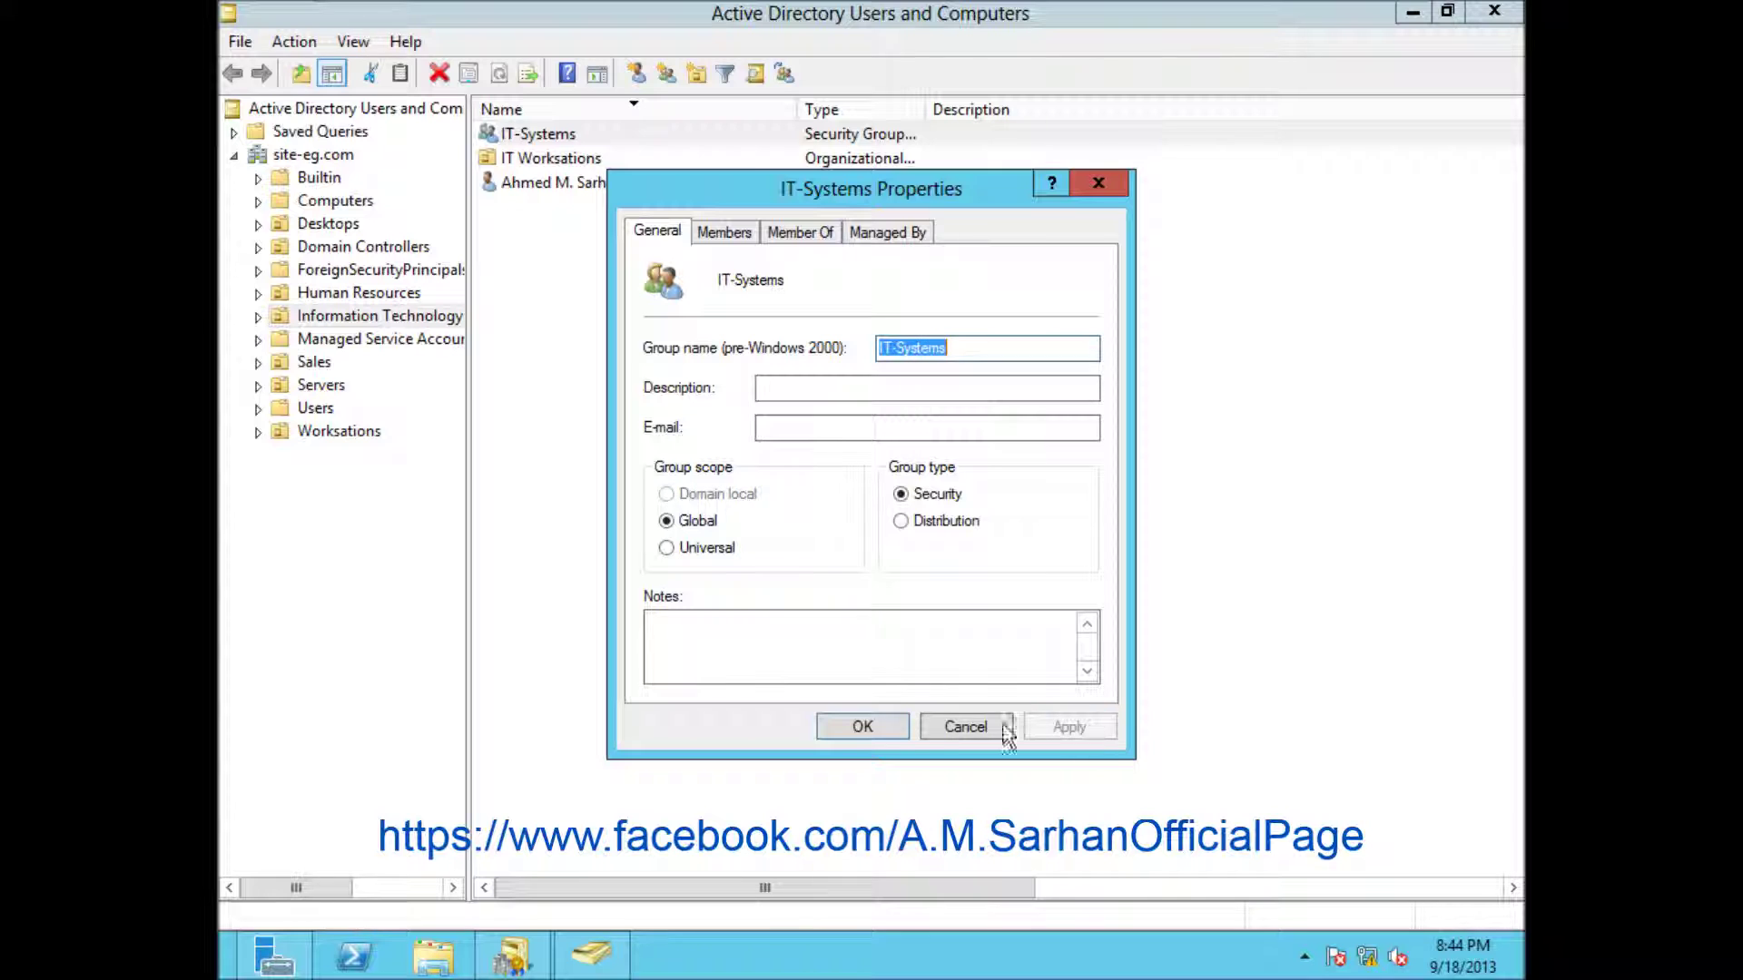
{"action": "left_click", "coordinate": [887, 726]}
{"action": "left_click", "coordinate": [887, 727]}
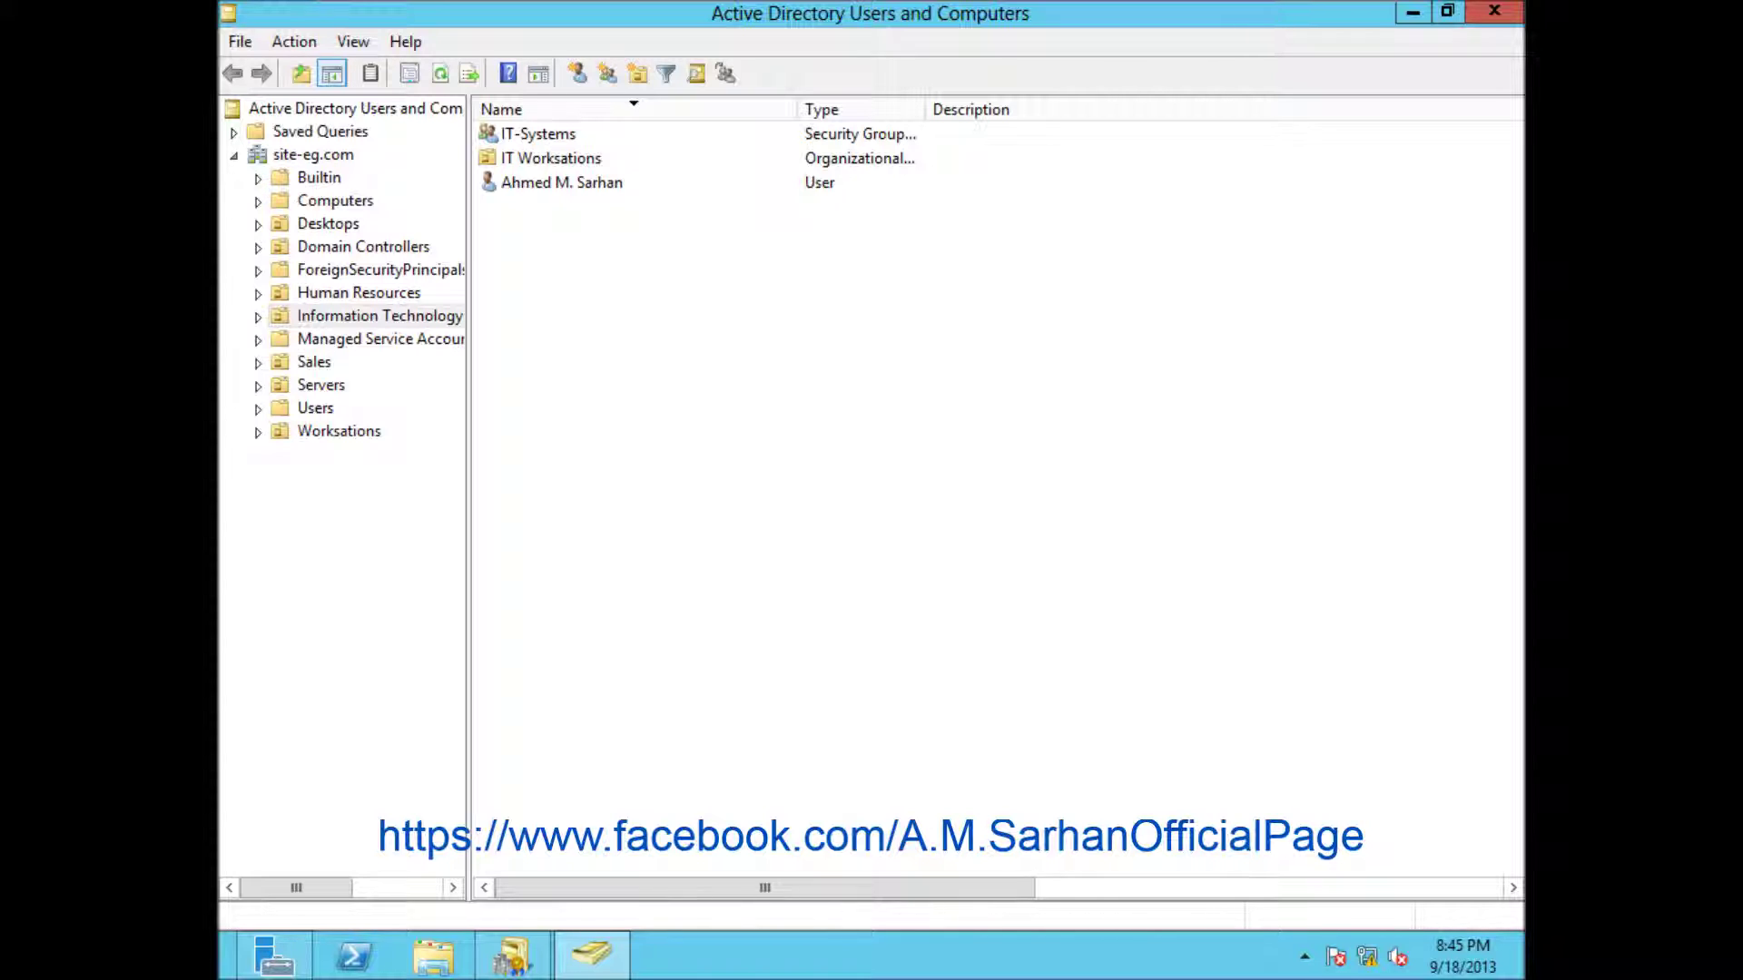
On the Heliopolis VM, cancel DATA's user picker, share-permission and Advanced Sharing dialogs and close its Properties.
{"action": "mouse_move", "coordinate": [817, 4]}
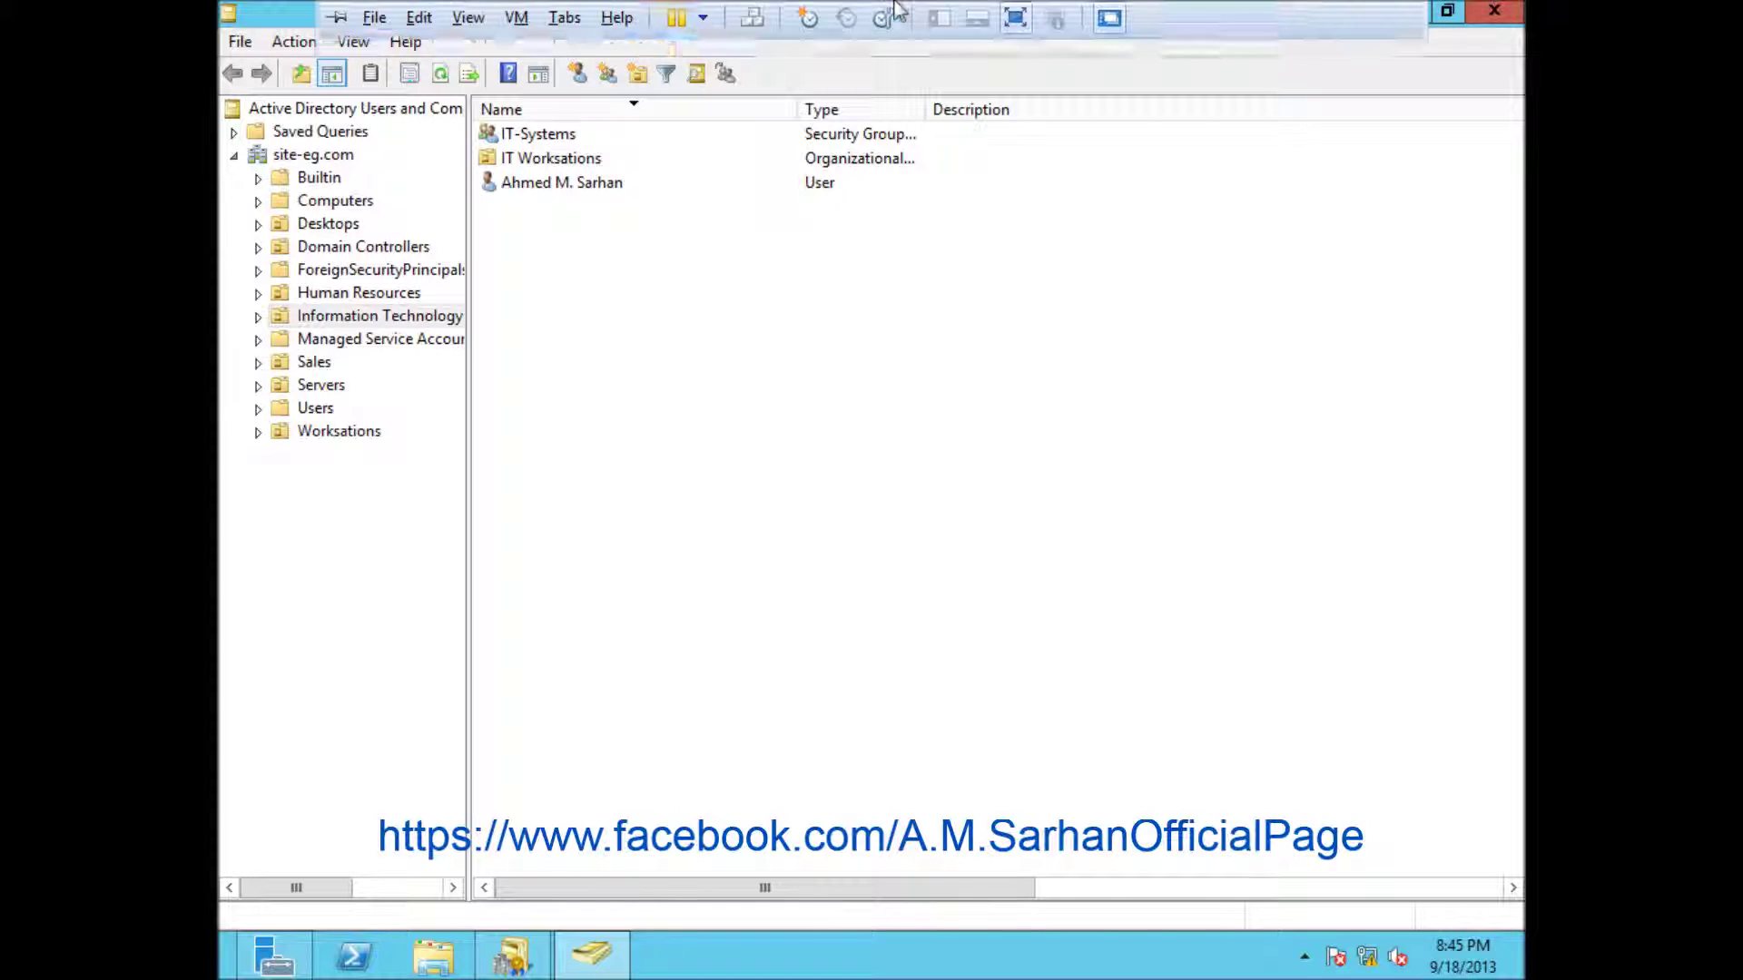
{"action": "left_click", "coordinate": [527, 22]}
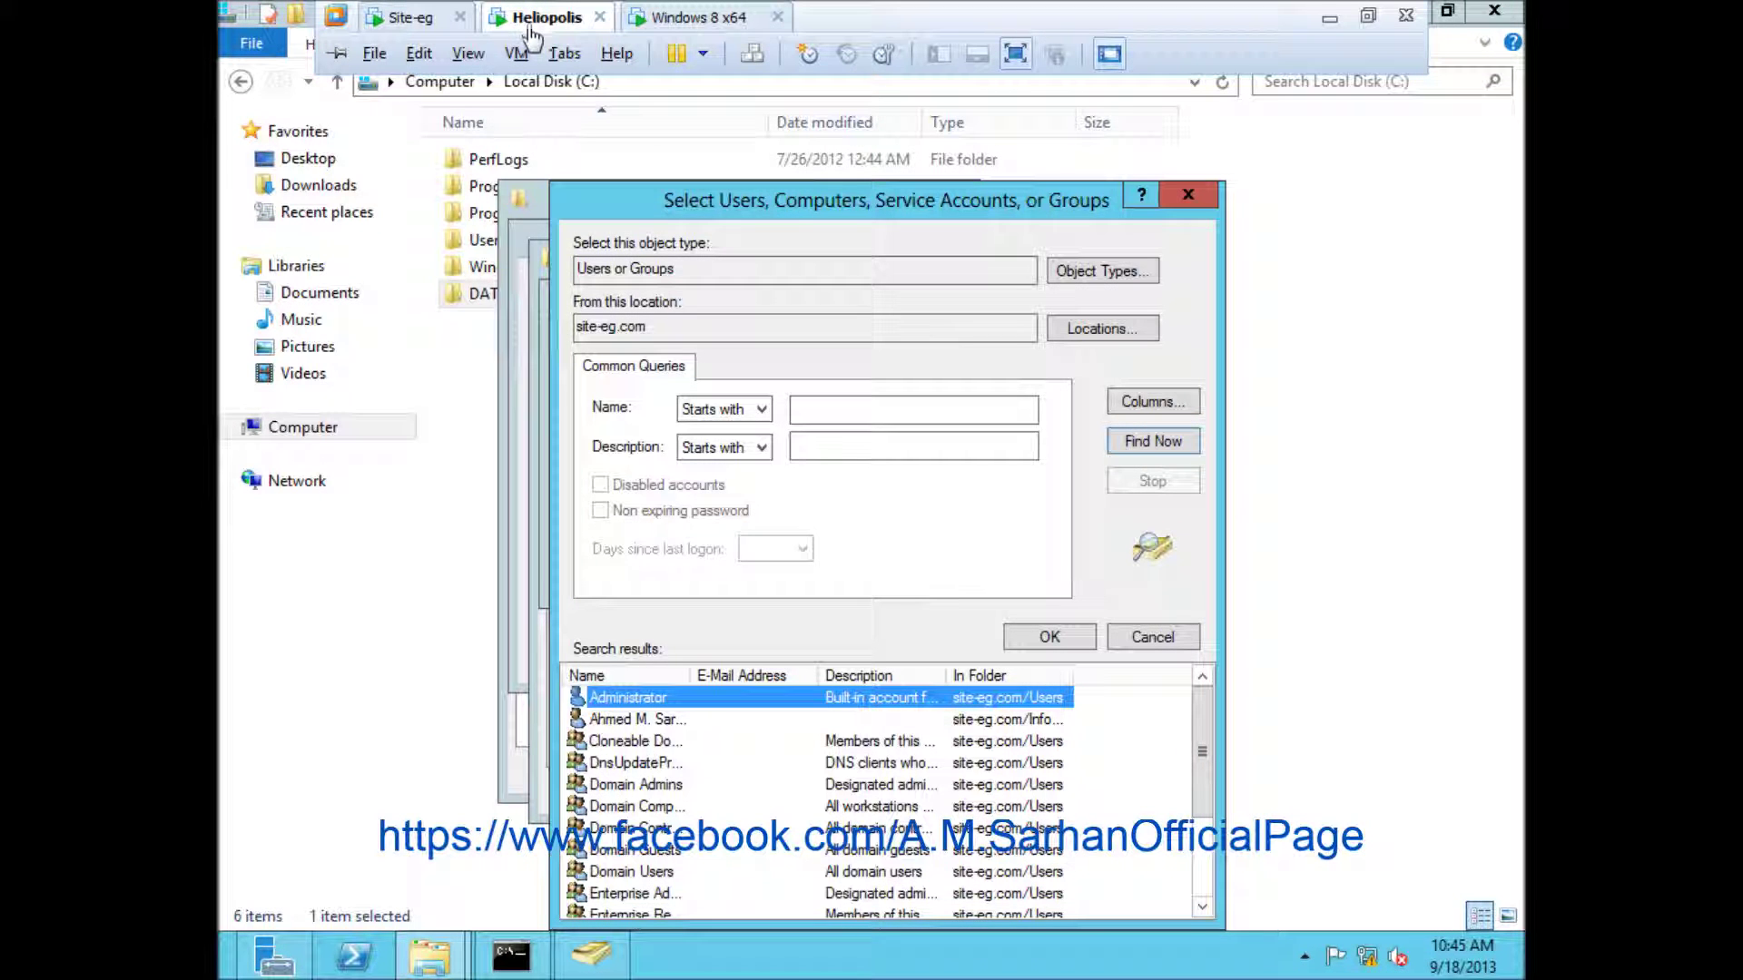
{"action": "left_click", "coordinate": [1187, 198]}
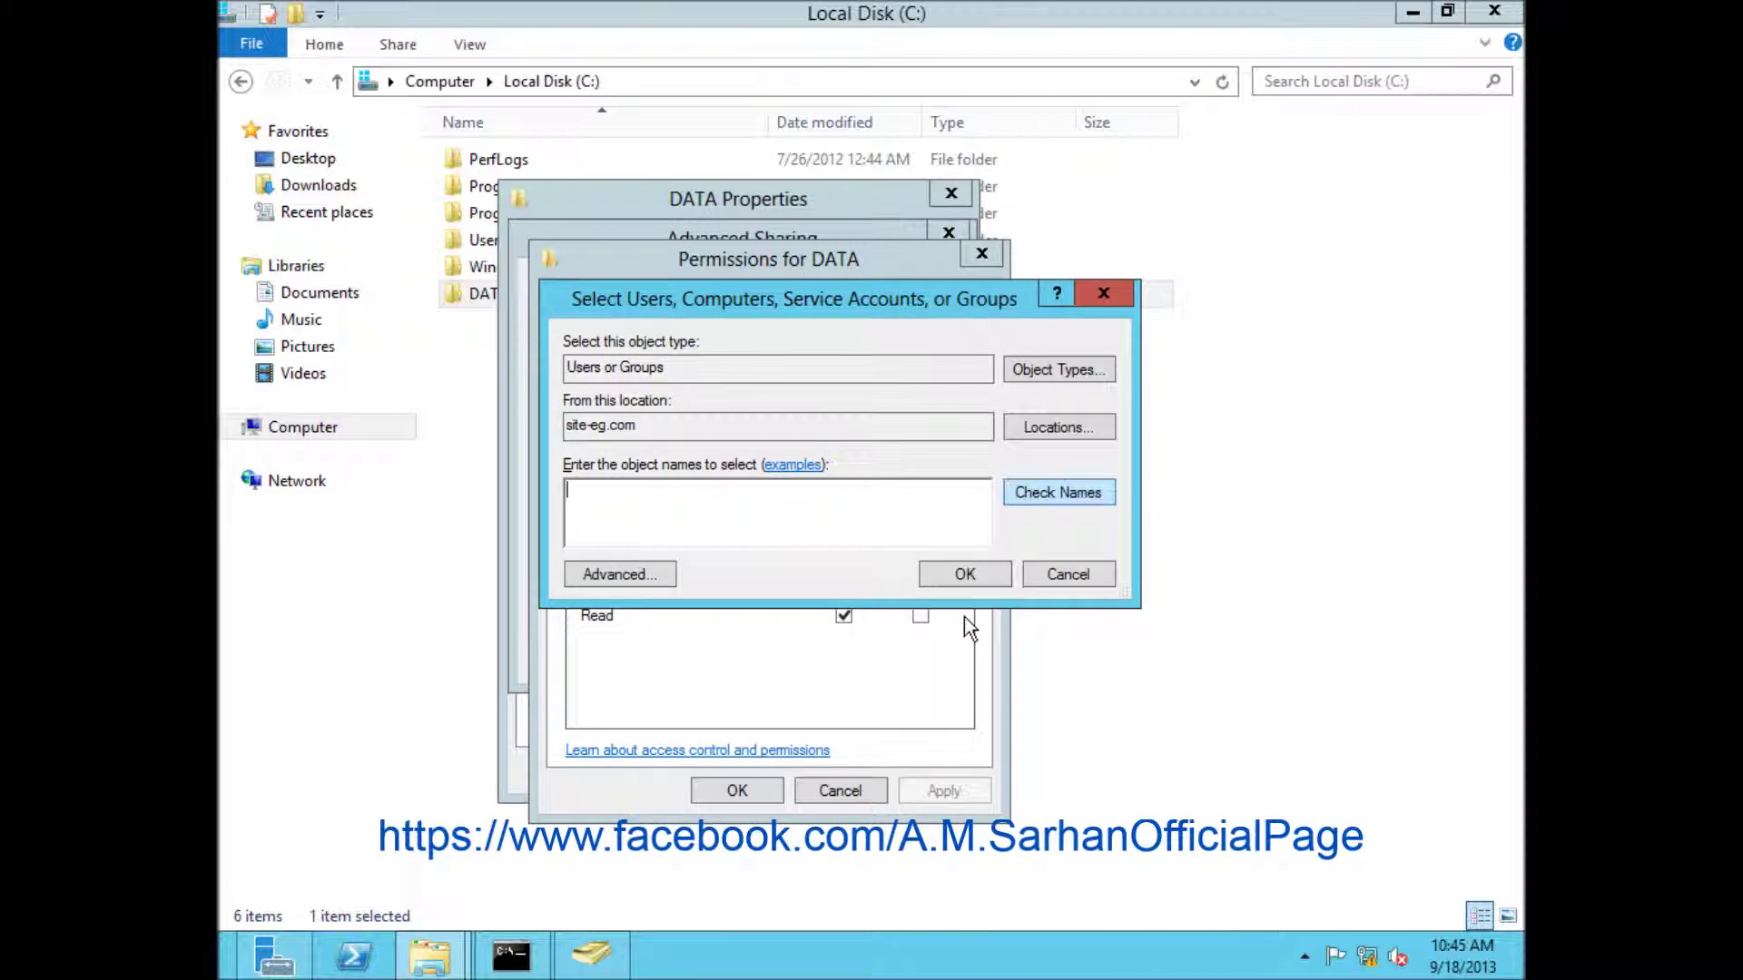
{"action": "left_click", "coordinate": [1095, 581]}
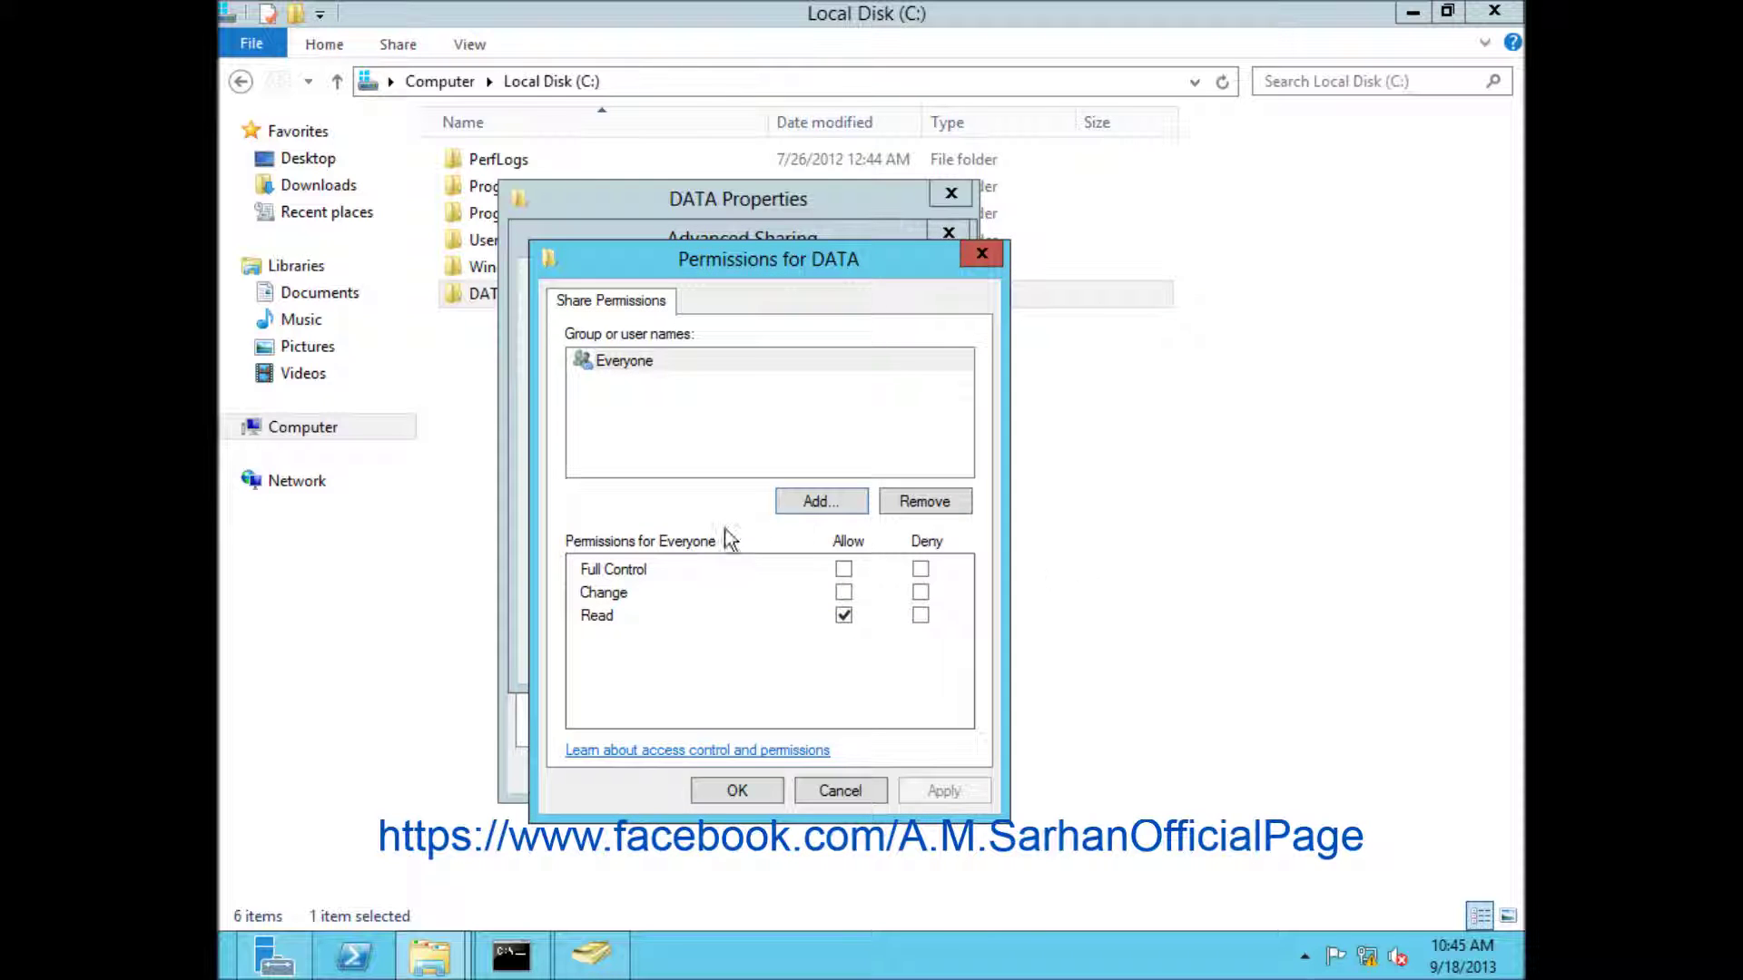
{"action": "left_click", "coordinate": [808, 794]}
{"action": "left_click", "coordinate": [830, 667]}
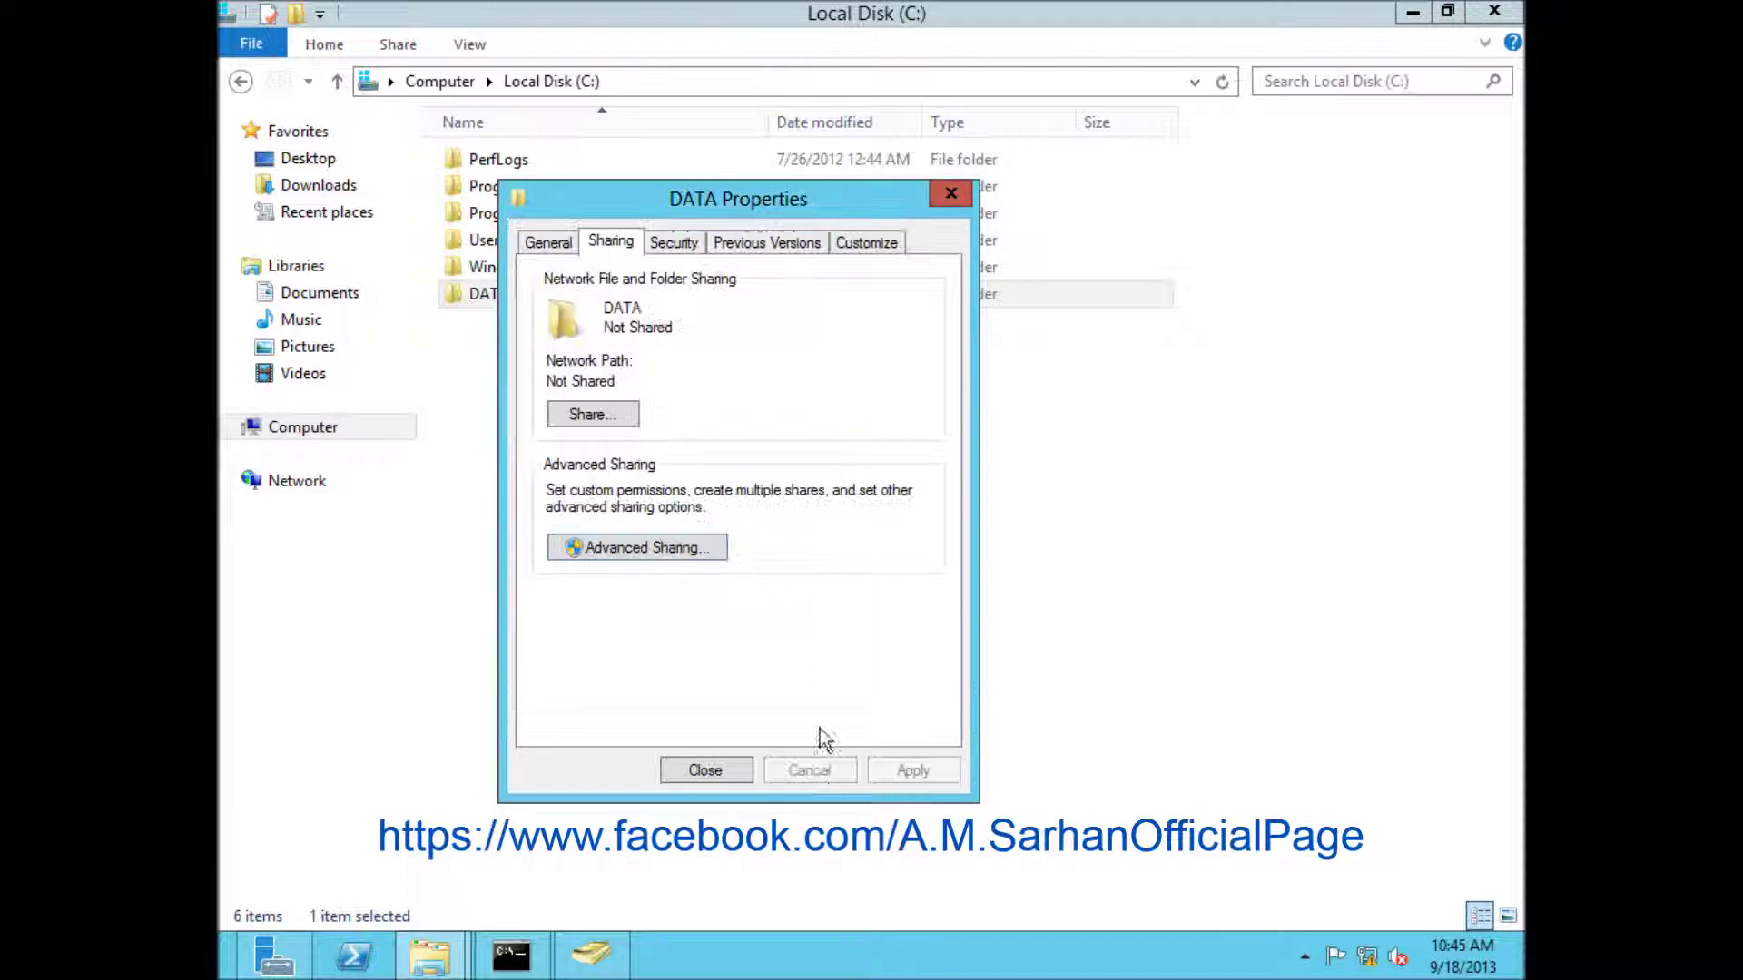
{"action": "left_click", "coordinate": [704, 771]}
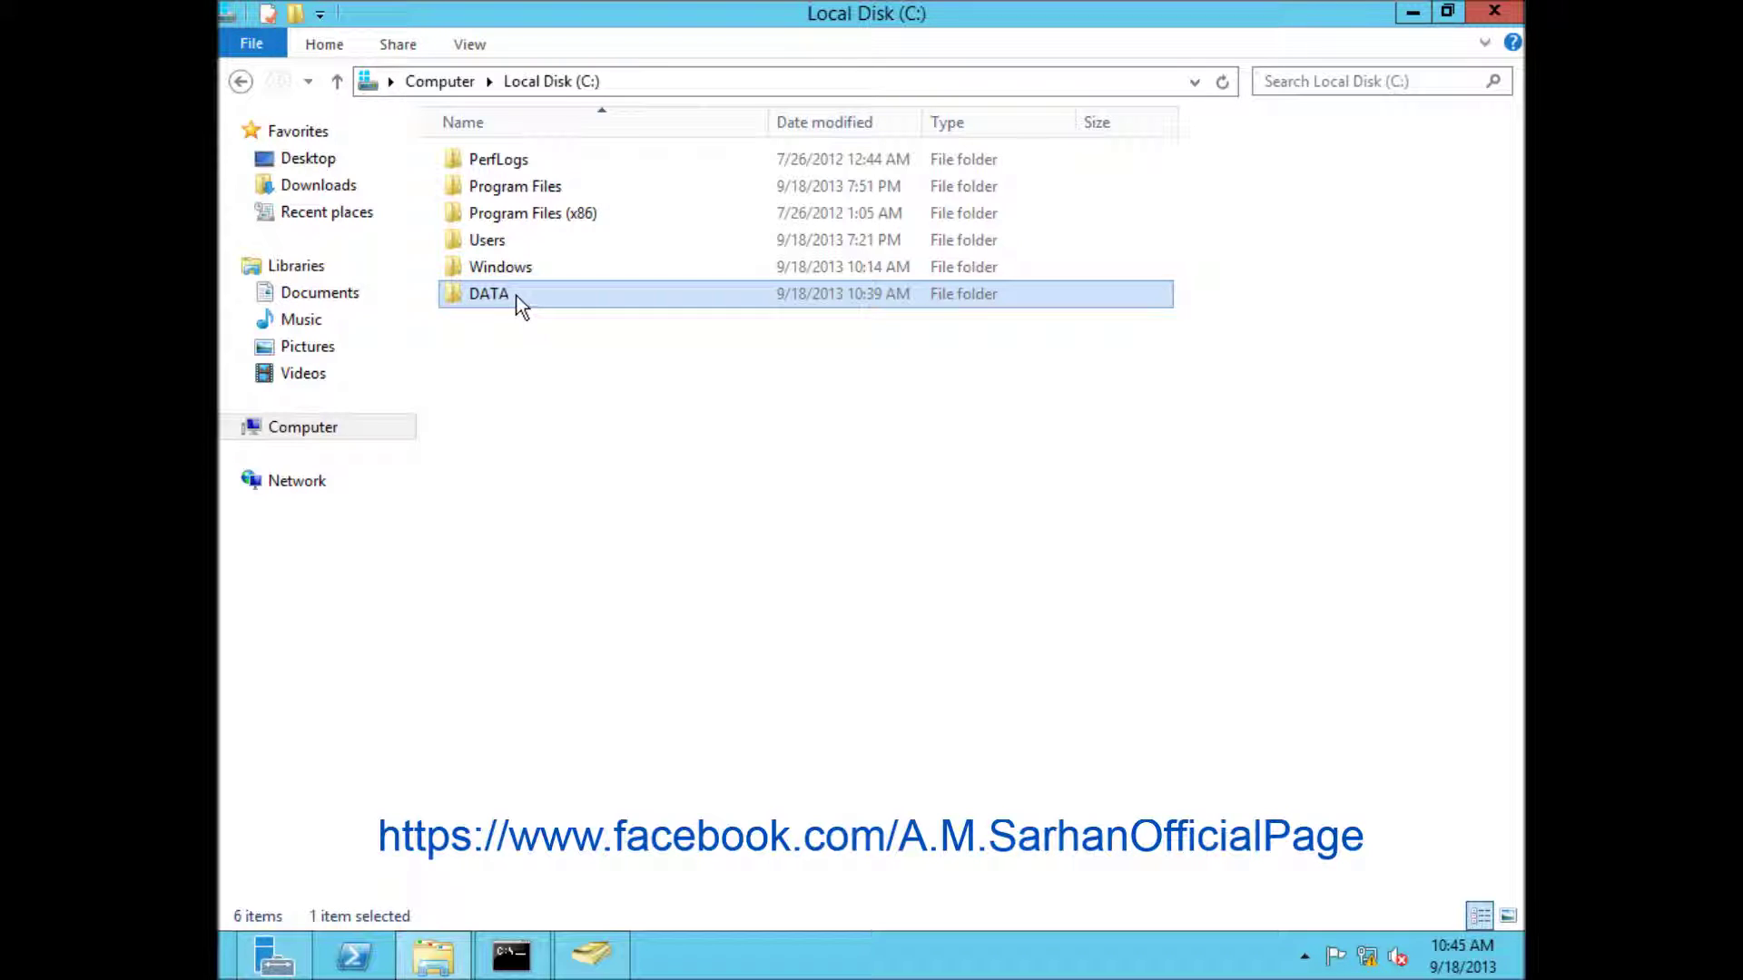
{"action": "right_click", "coordinate": [516, 296]}
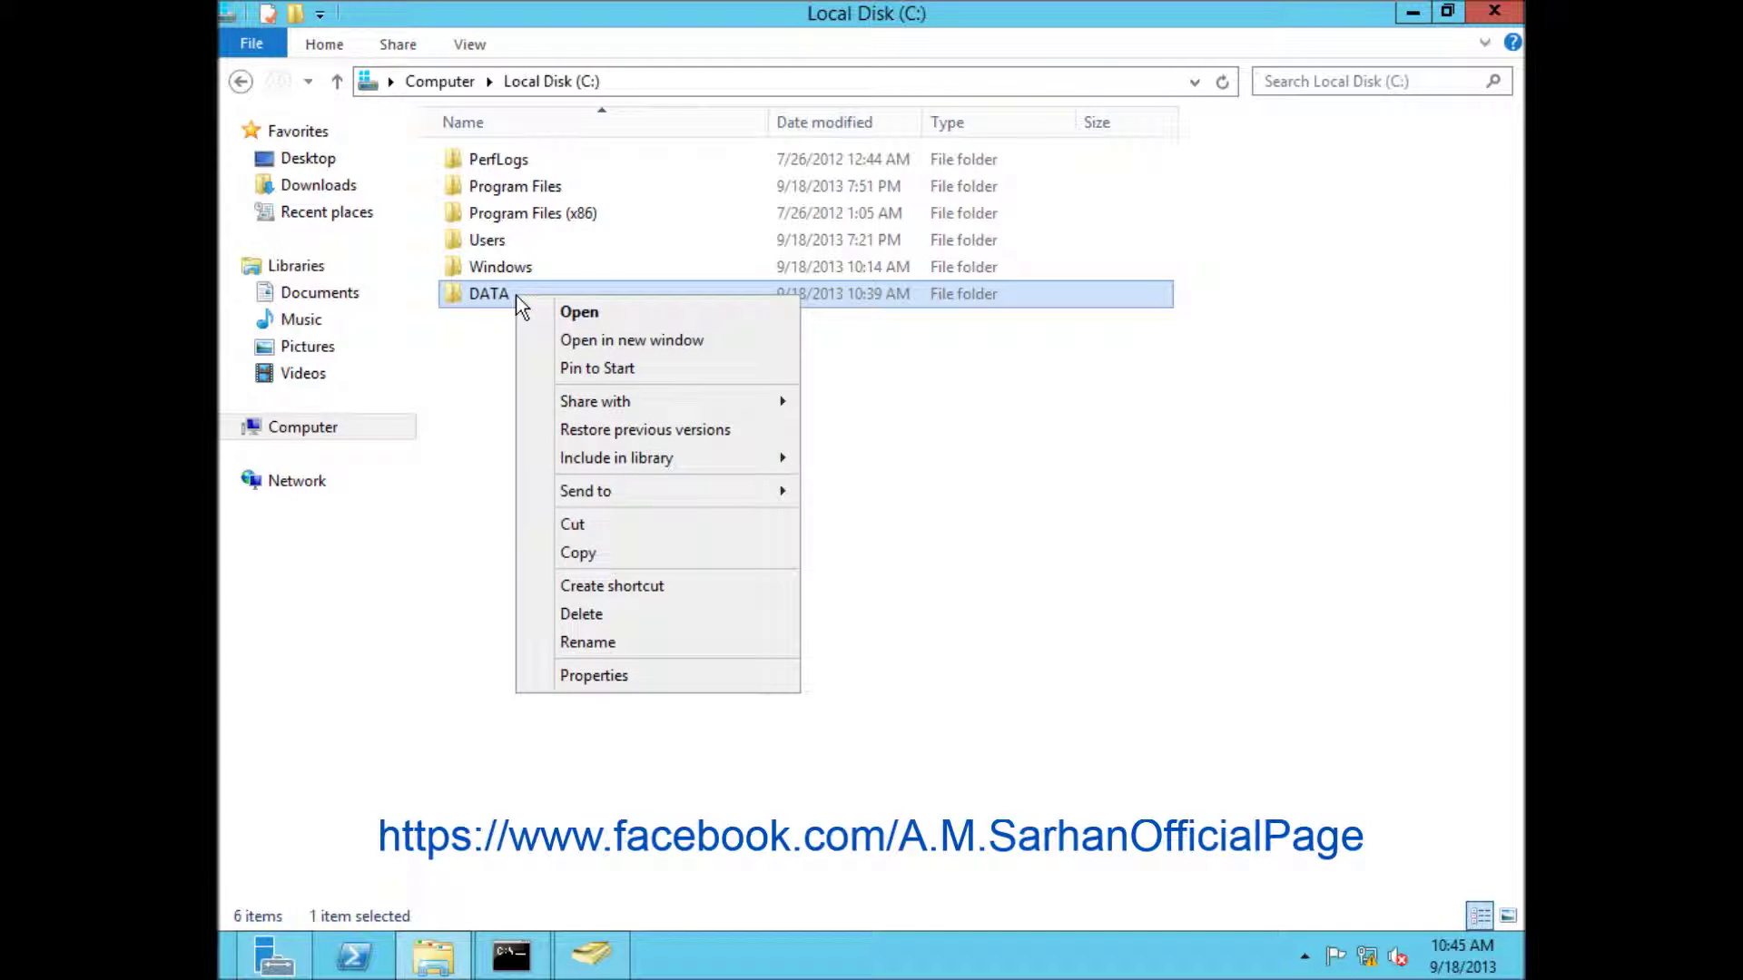
Turn on 'Share this folder' for DATA in its Advanced Sharing settings.
{"action": "left_click", "coordinate": [595, 677]}
{"action": "left_click", "coordinate": [640, 357]}
{"action": "left_click_drag", "start_coordinate": [702, 307], "coordinate": [693, 190]}
{"action": "left_click", "coordinate": [676, 556]}
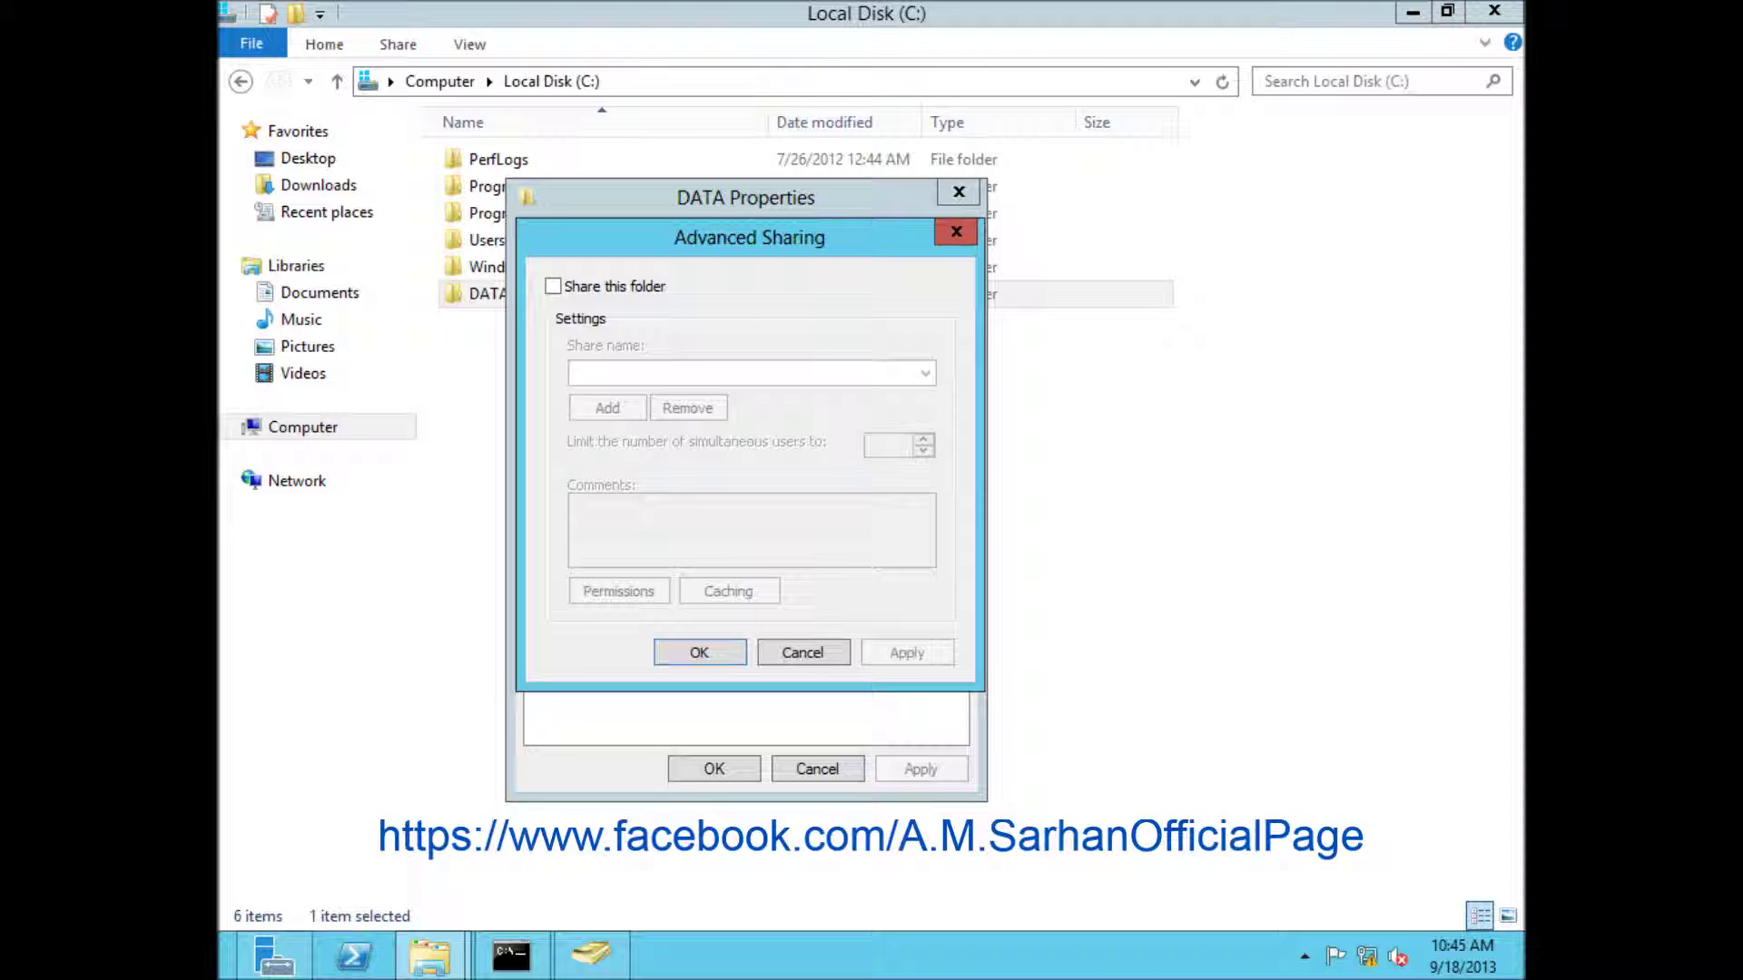
{"action": "left_click", "coordinate": [604, 291]}
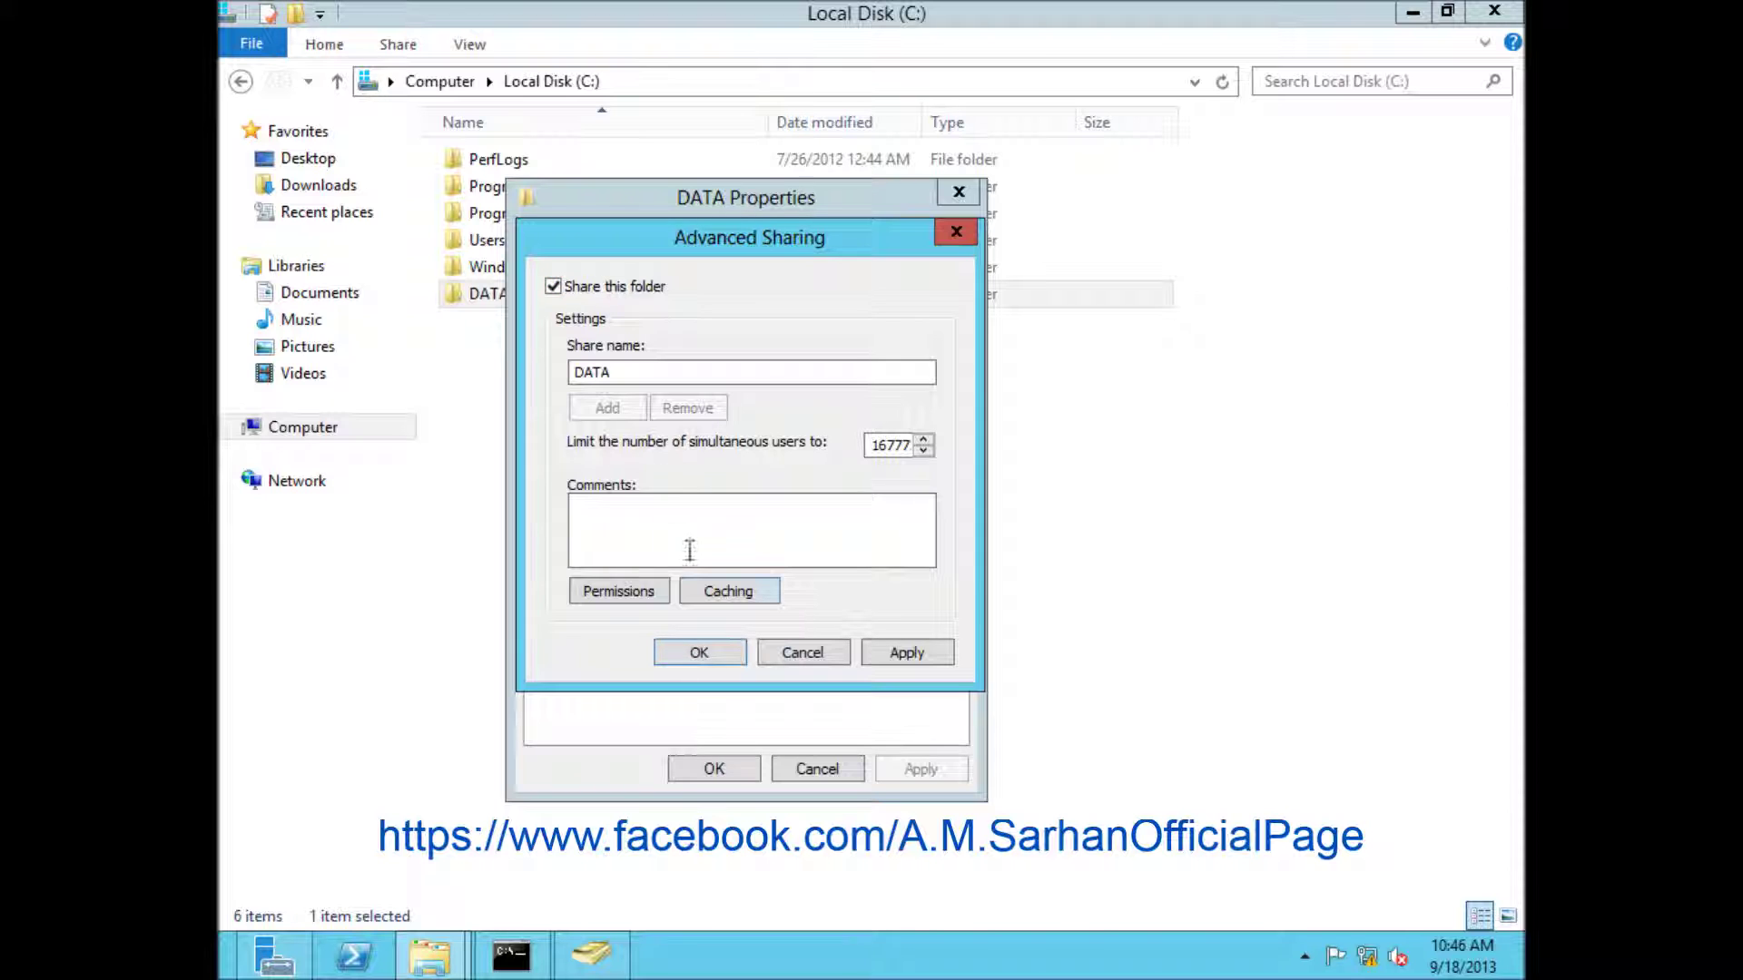
Add a share permission entry, searching the site-eg.com domain for all its users and groups.
{"action": "left_click", "coordinate": [652, 591]}
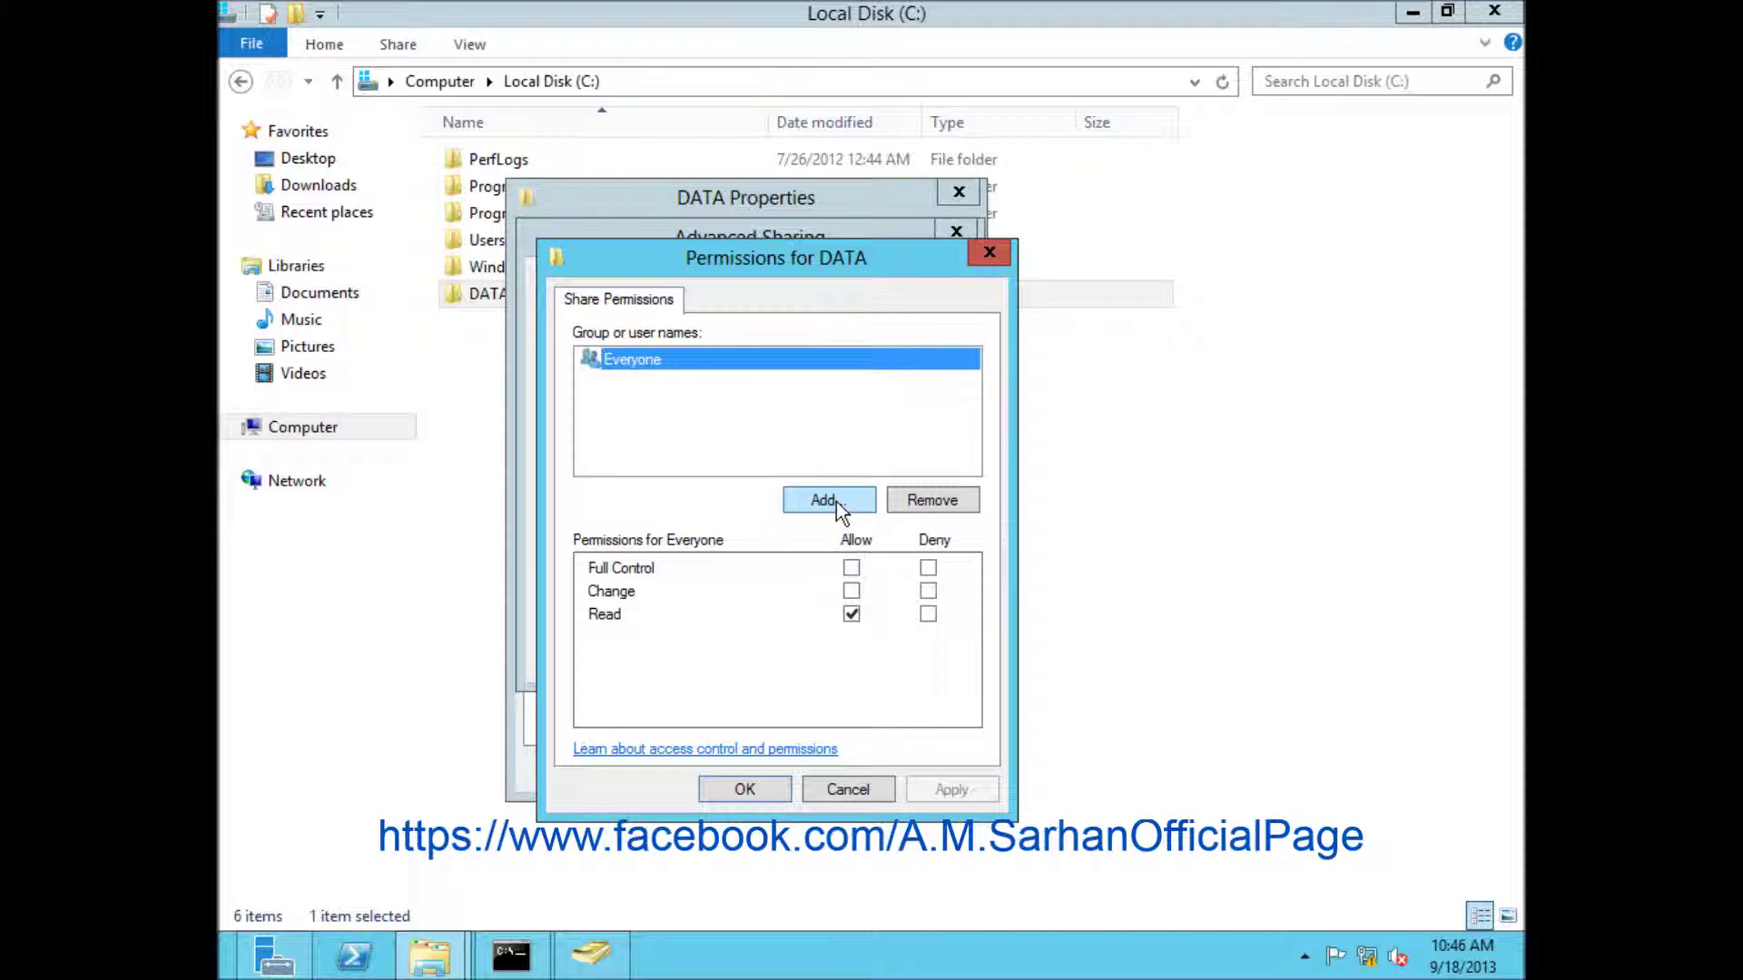
{"action": "left_click", "coordinate": [831, 508]}
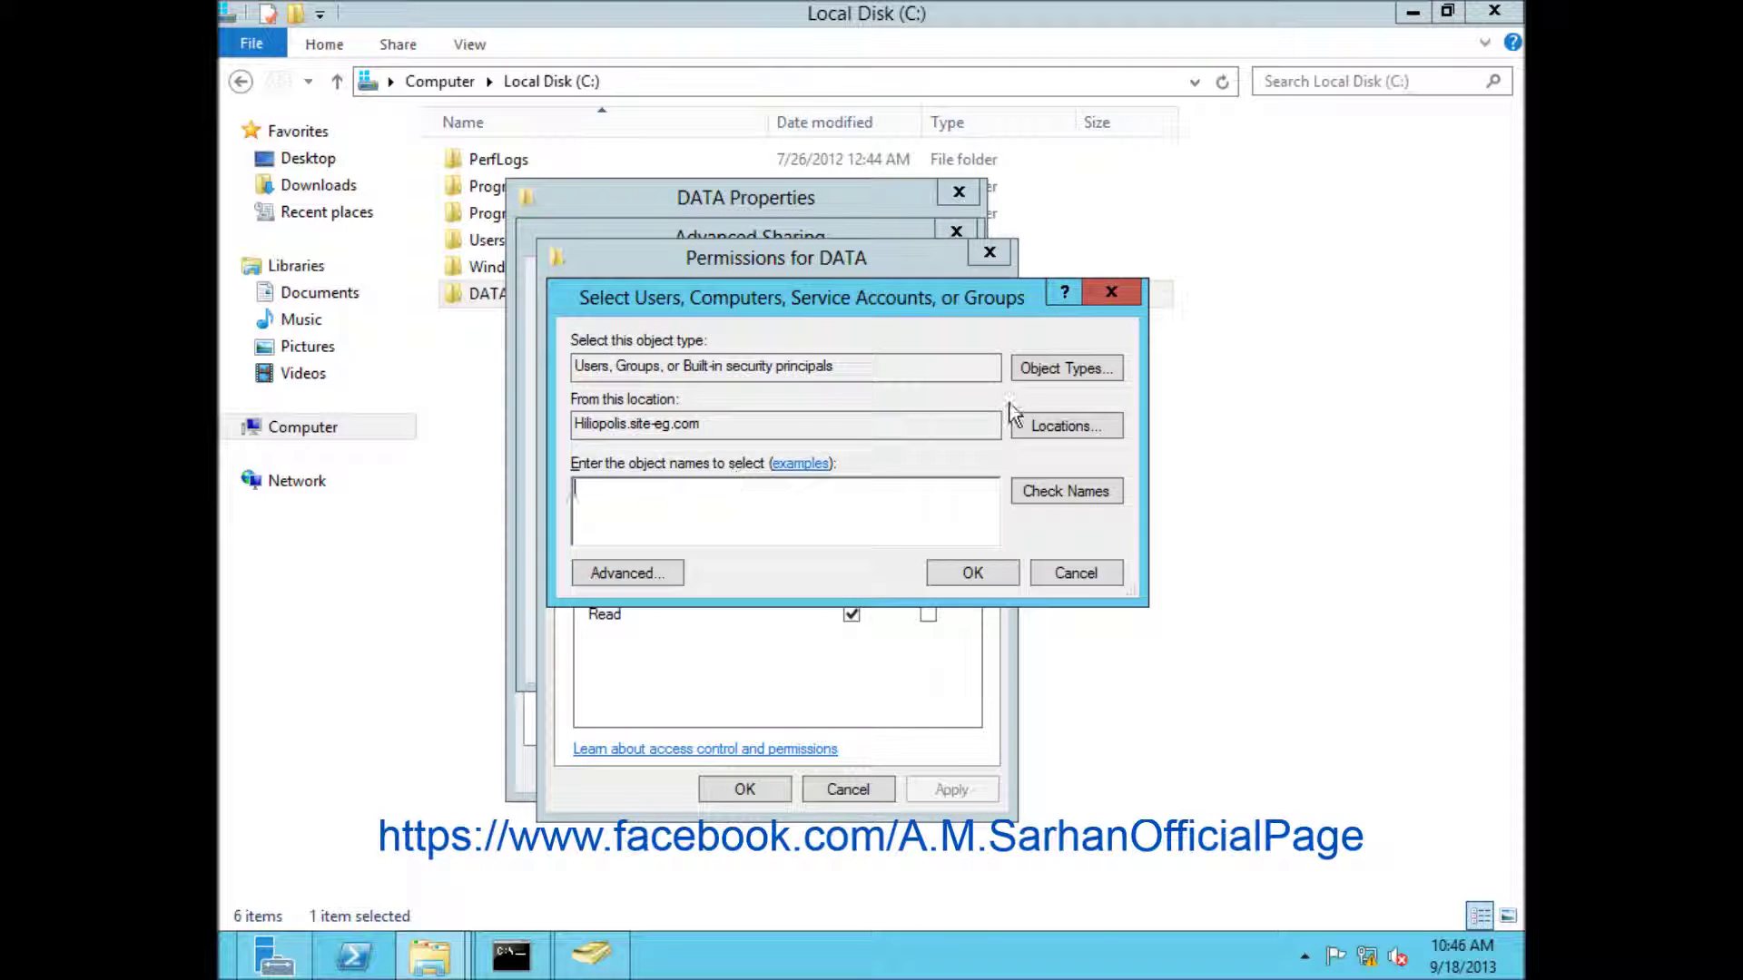
{"action": "left_click", "coordinate": [1076, 427]}
{"action": "left_click", "coordinate": [726, 445]}
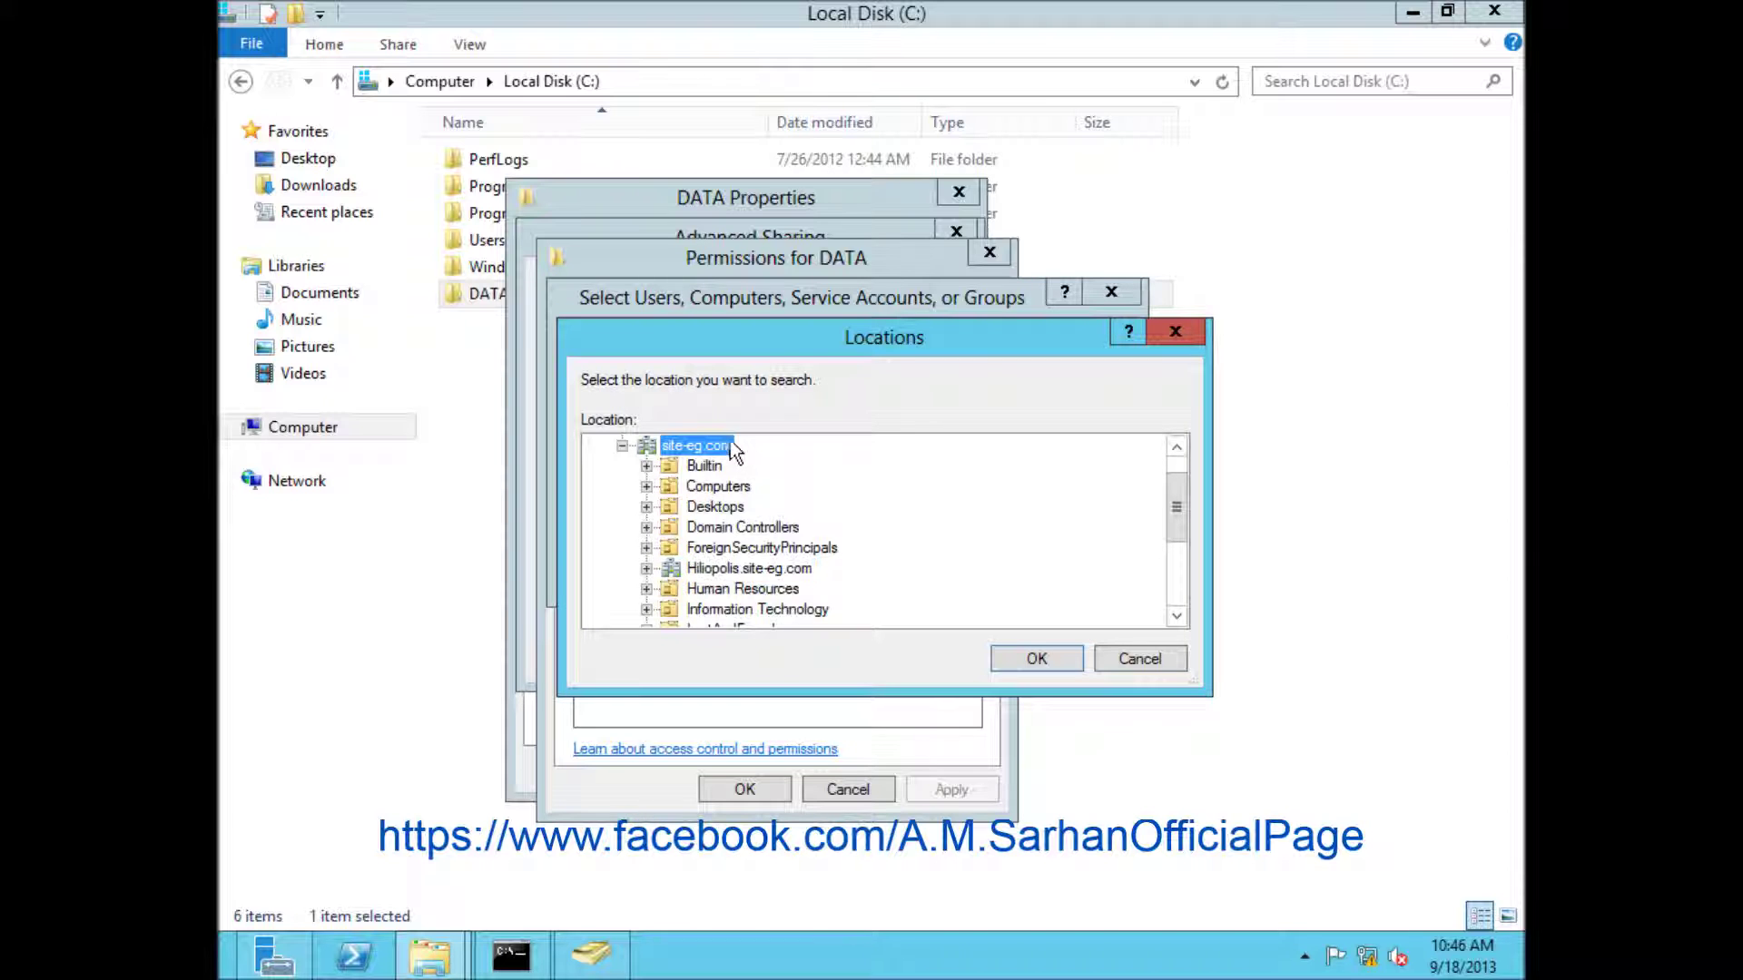
{"action": "left_click", "coordinate": [1037, 658]}
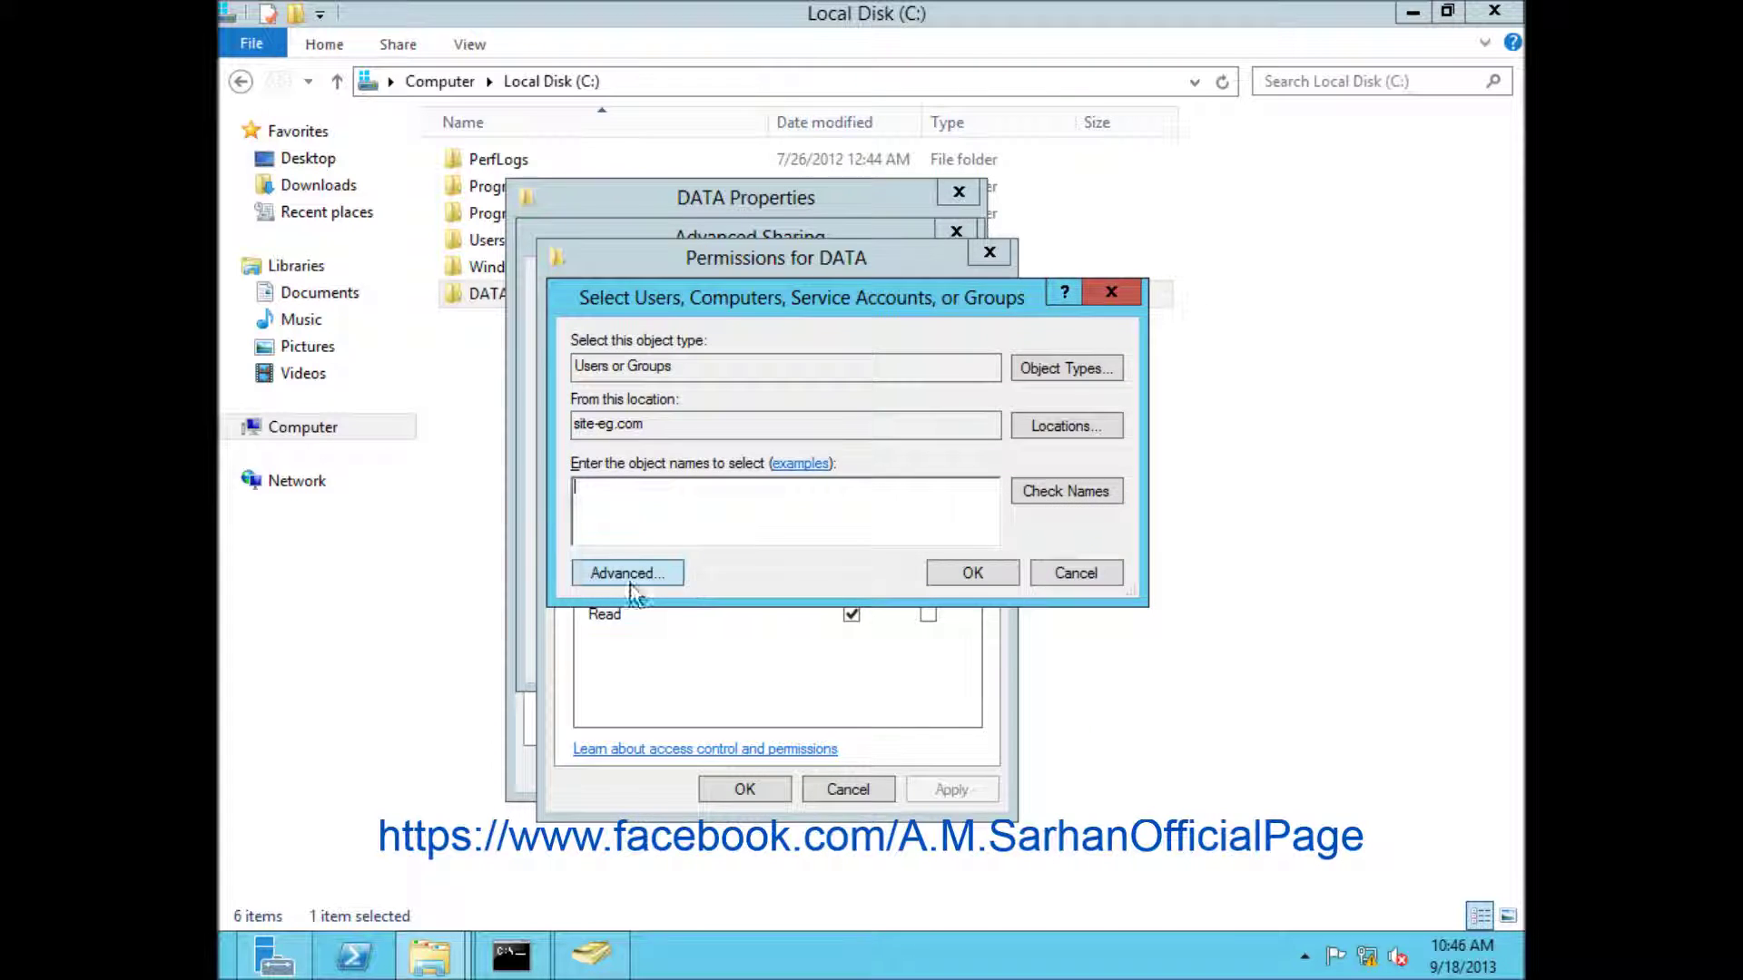
{"action": "left_click", "coordinate": [625, 572]}
{"action": "left_click", "coordinate": [1171, 445]}
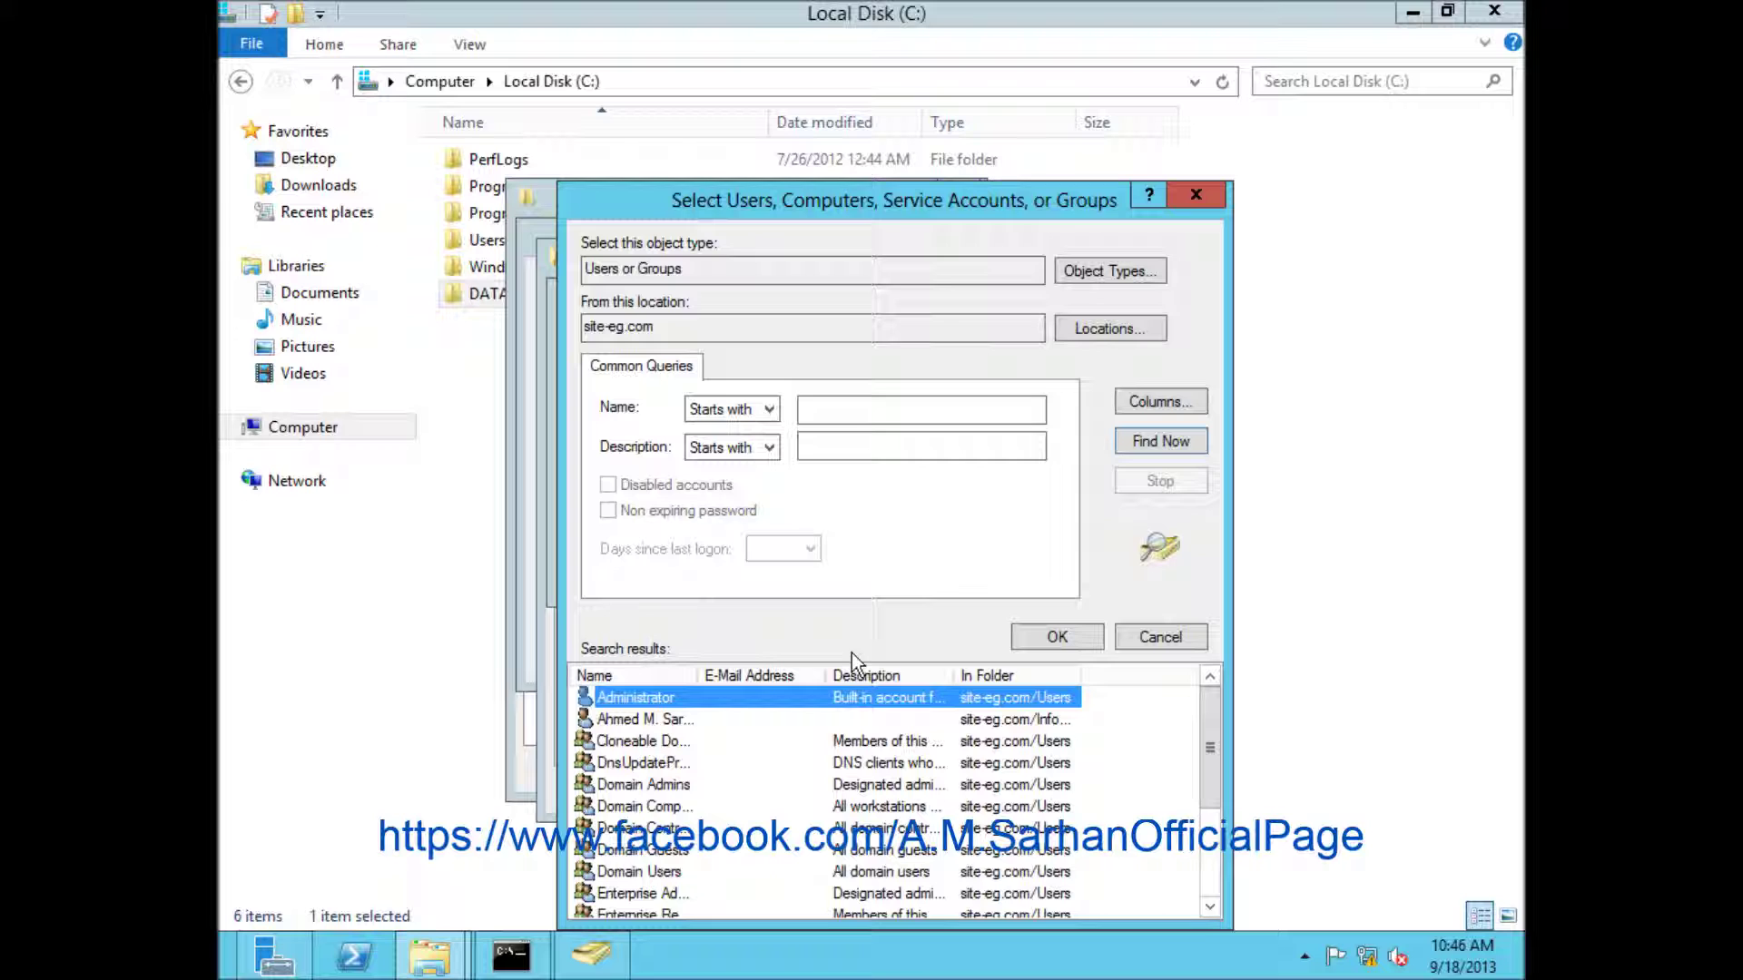
Select the IT-Systems group in the site-eg.com search results.
{"action": "key", "text": "i"}
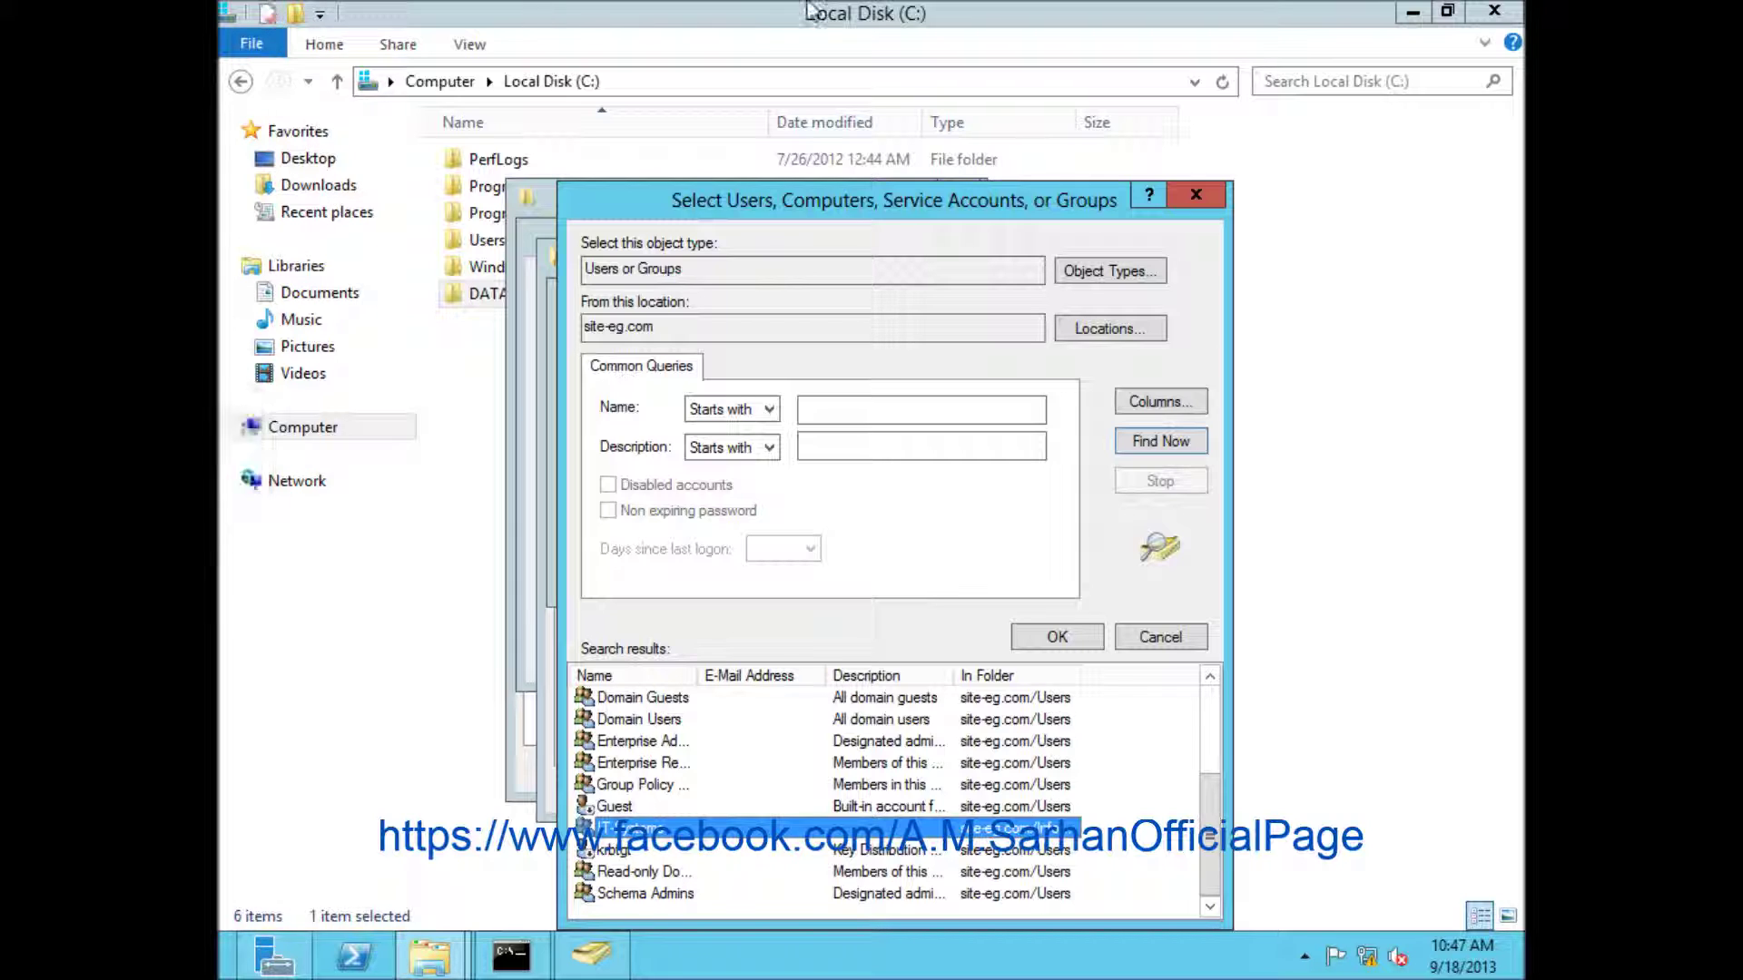
{"action": "mouse_move", "coordinate": [1087, 11]}
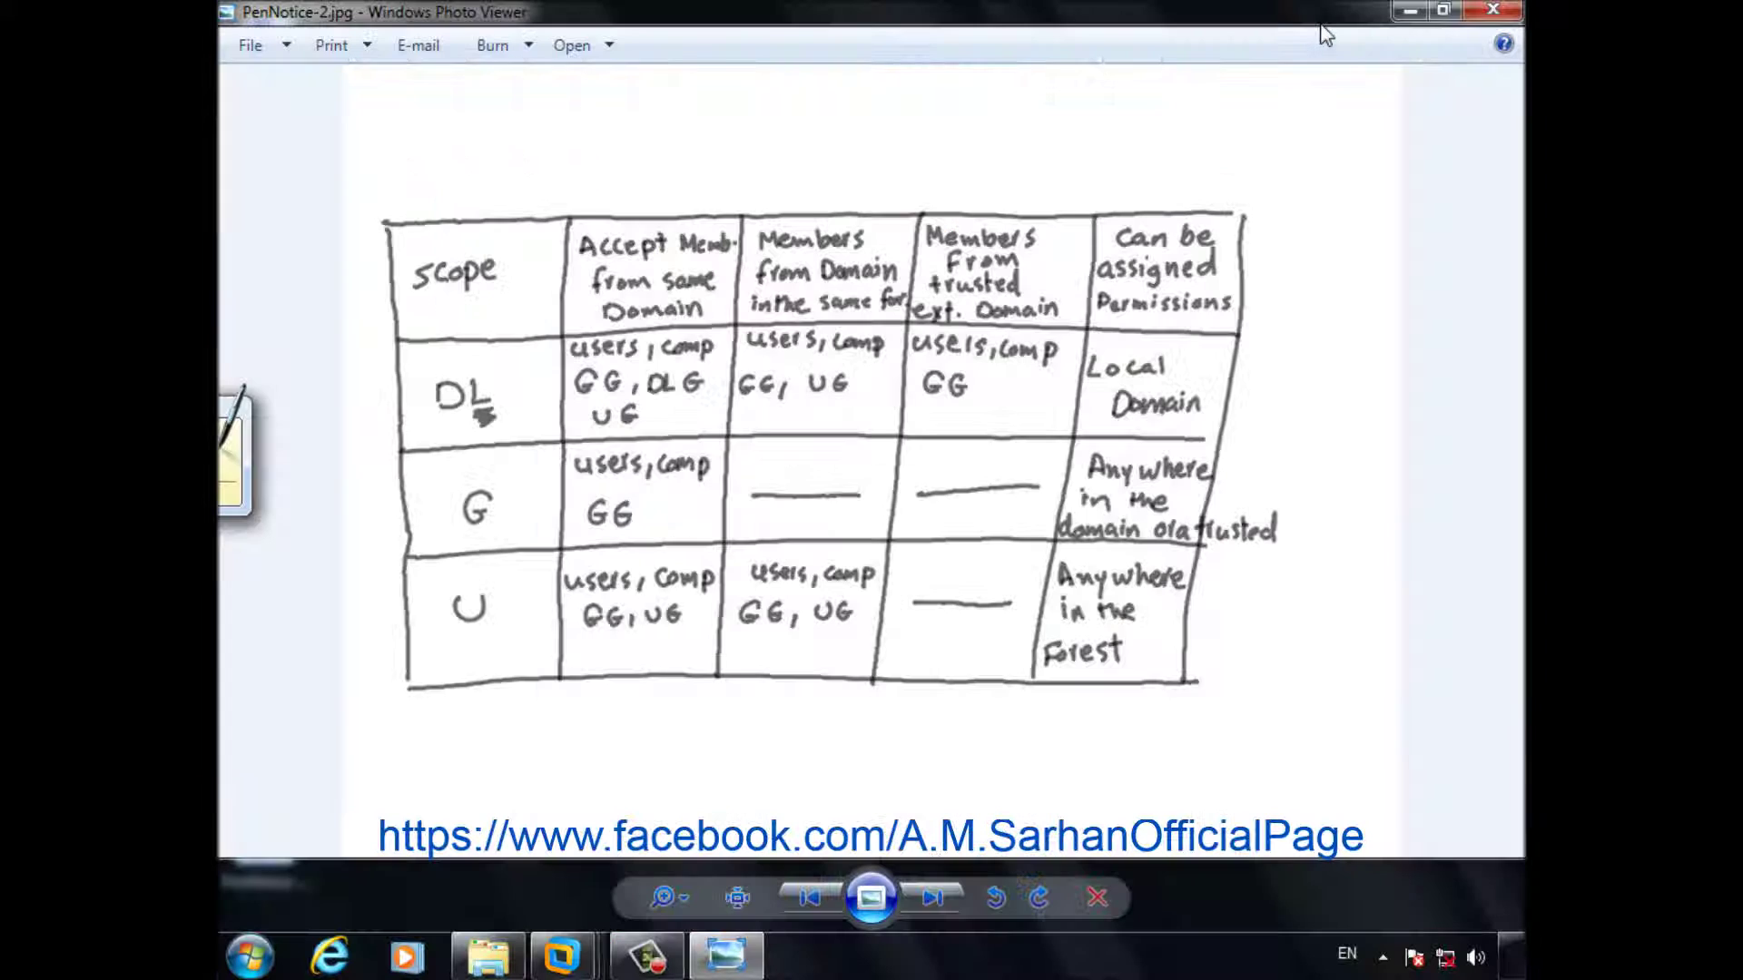
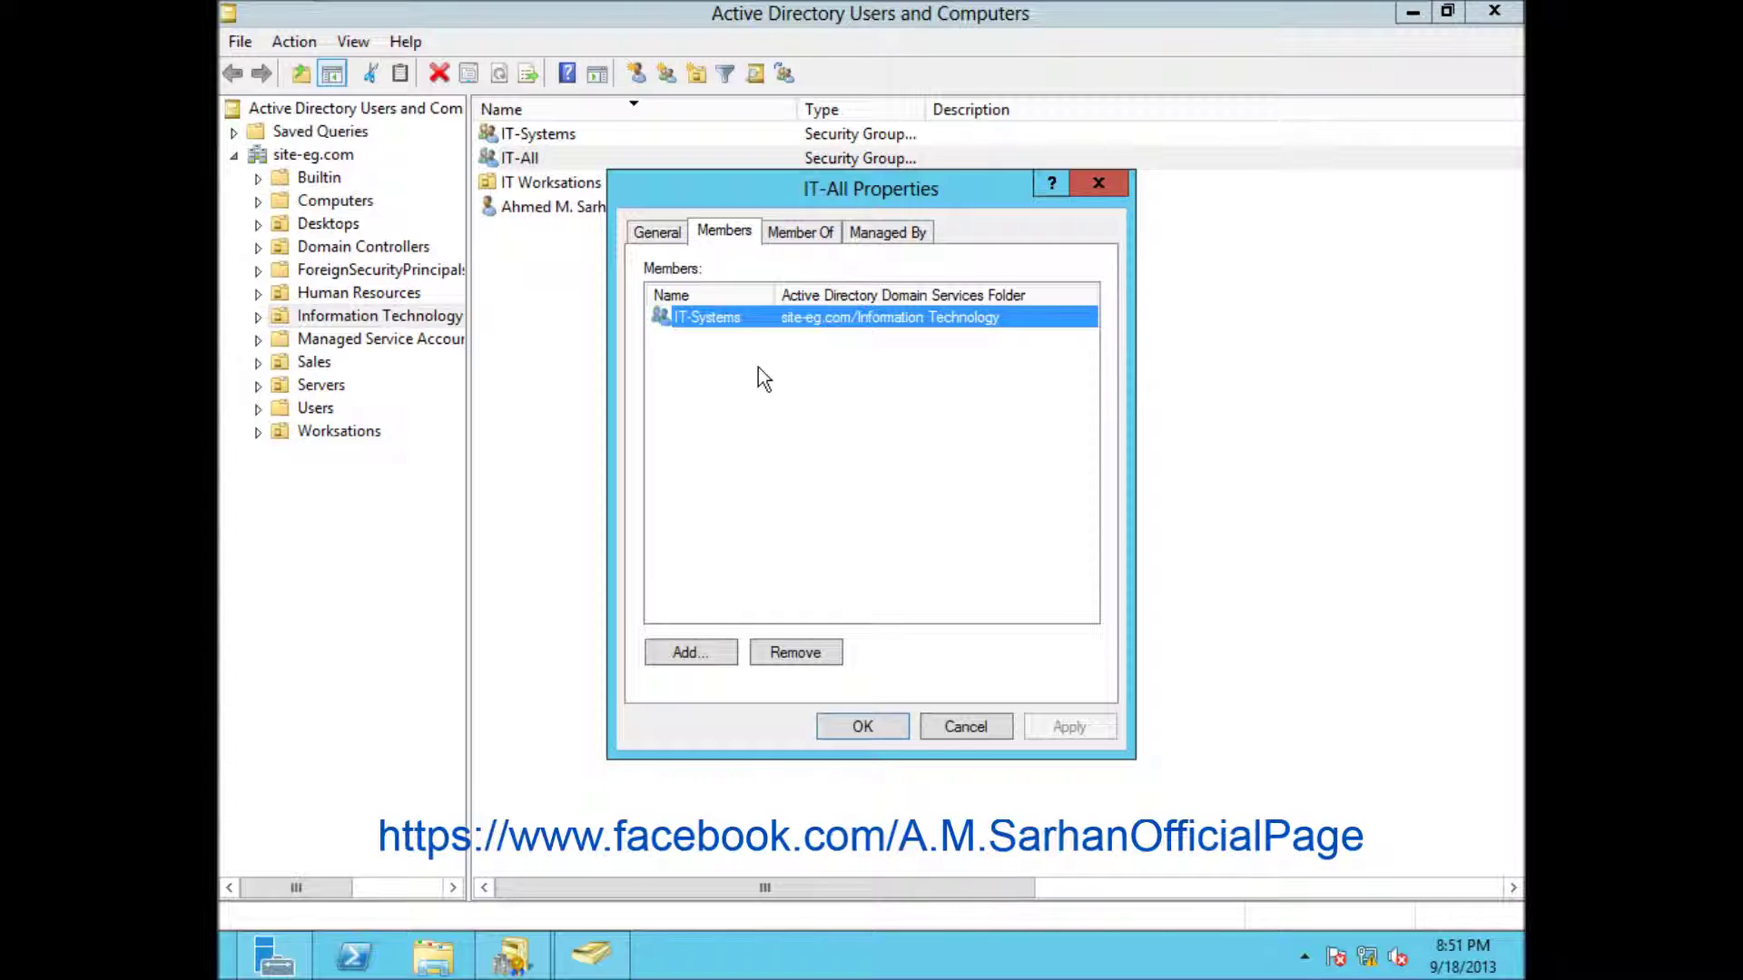
Minimise the virtual machine to bring the host's group scope chart into view.
{"action": "mouse_move", "coordinate": [374, 7]}
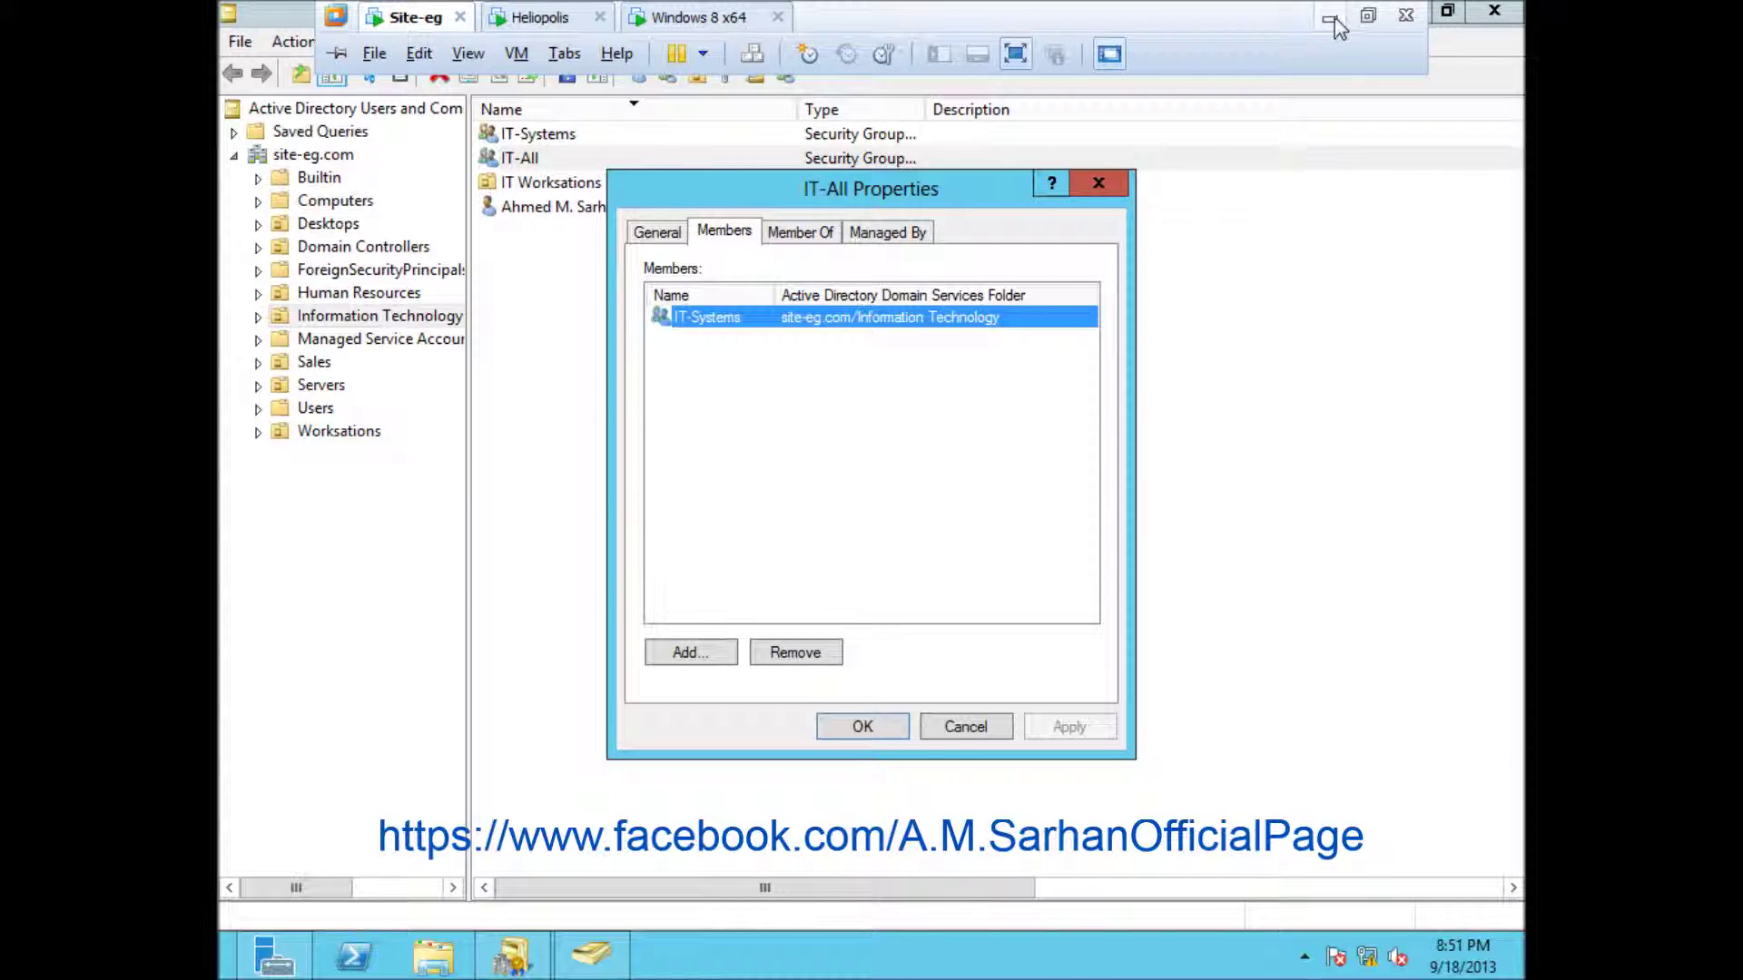
{"action": "left_click", "coordinate": [1332, 20]}
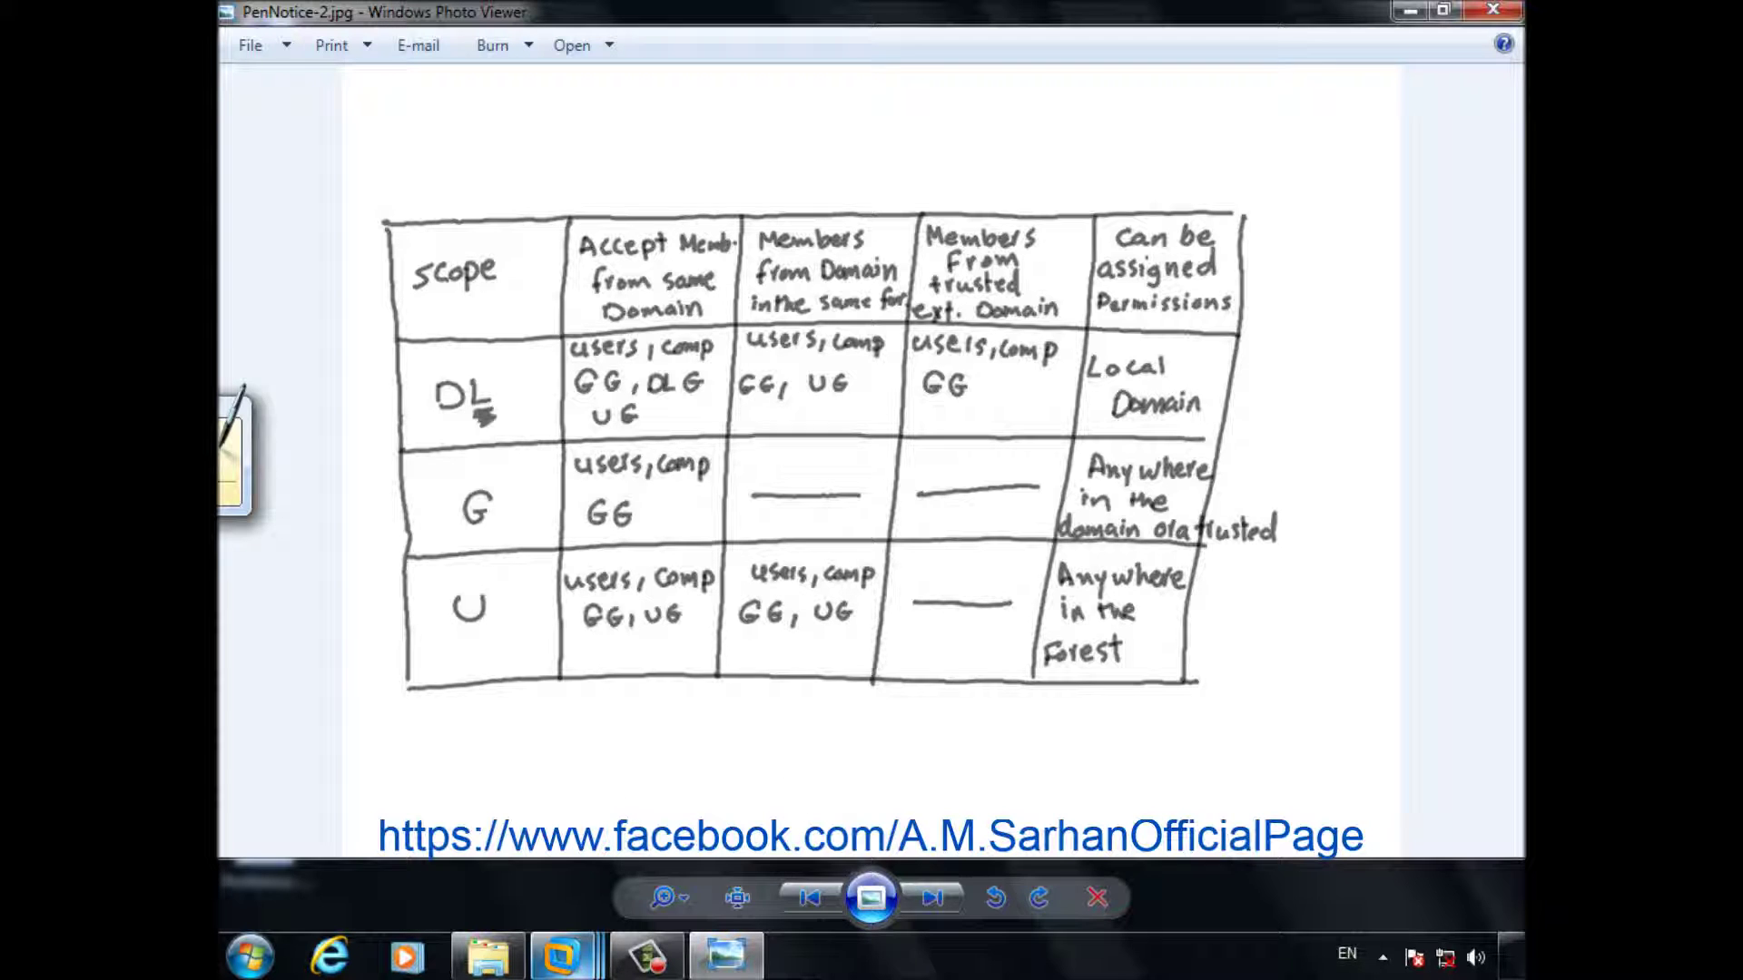
Back in the VM, close the Select Users, Permissions, Advanced Sharing and DATA Properties dialogs.
{"action": "mouse_move", "coordinate": [561, 958]}
{"action": "left_click", "coordinate": [659, 785]}
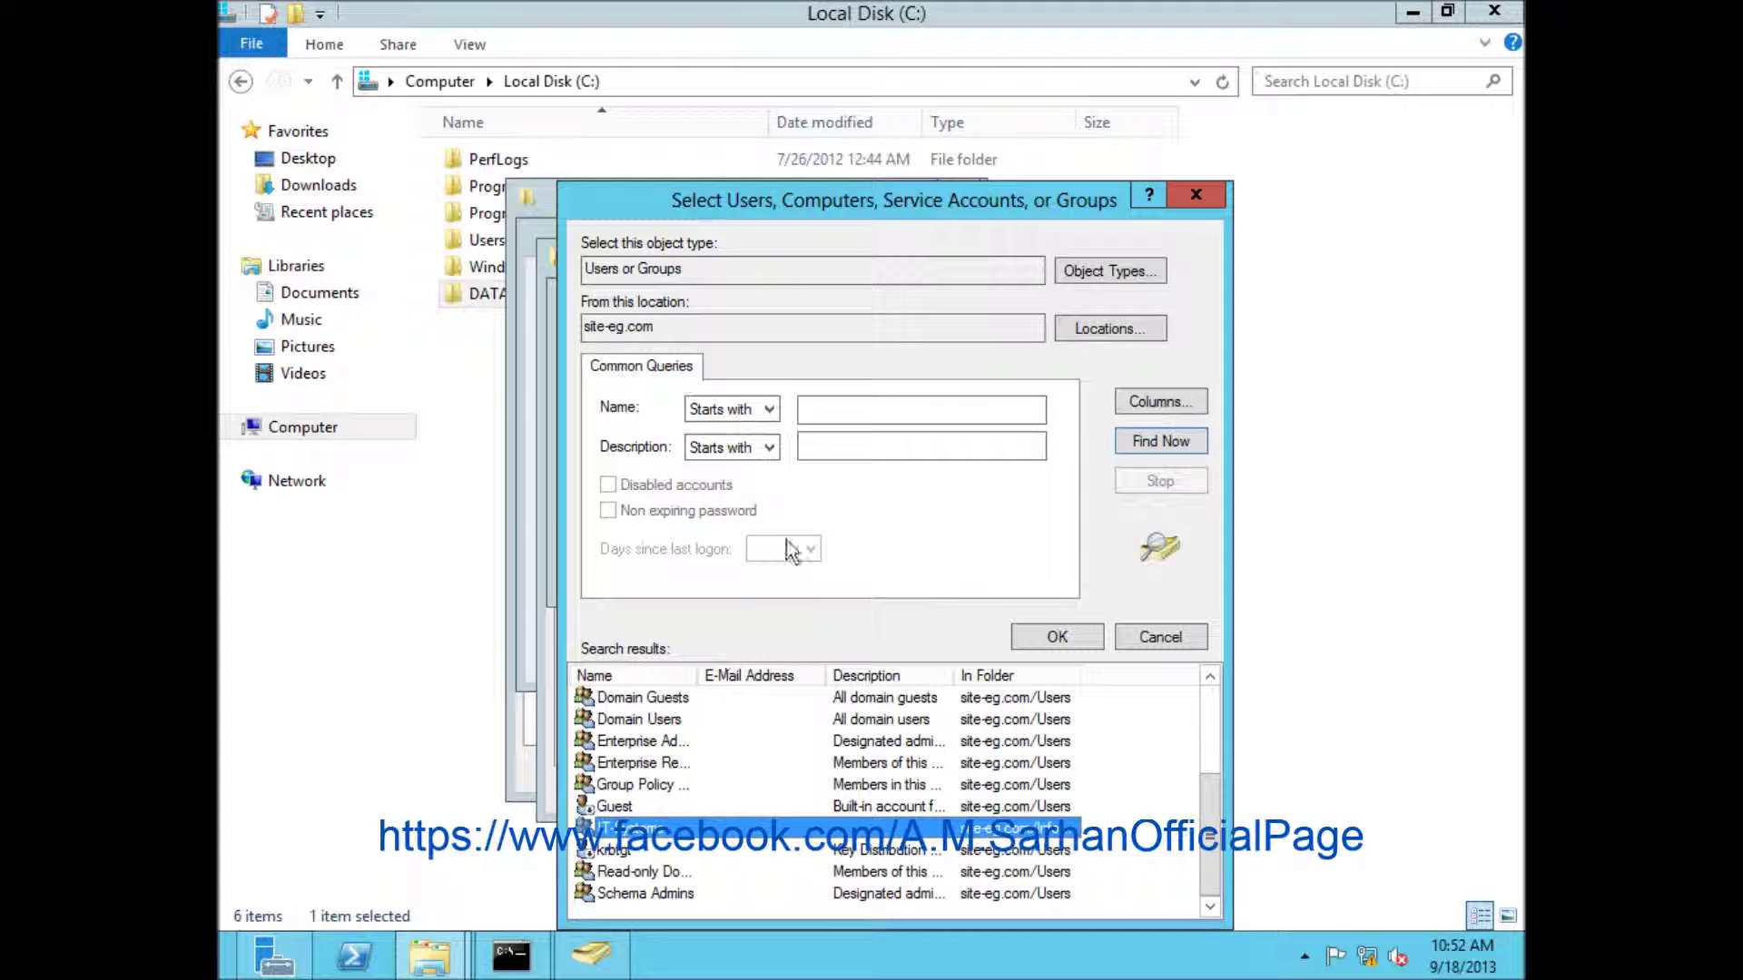
{"action": "left_click", "coordinate": [1197, 195]}
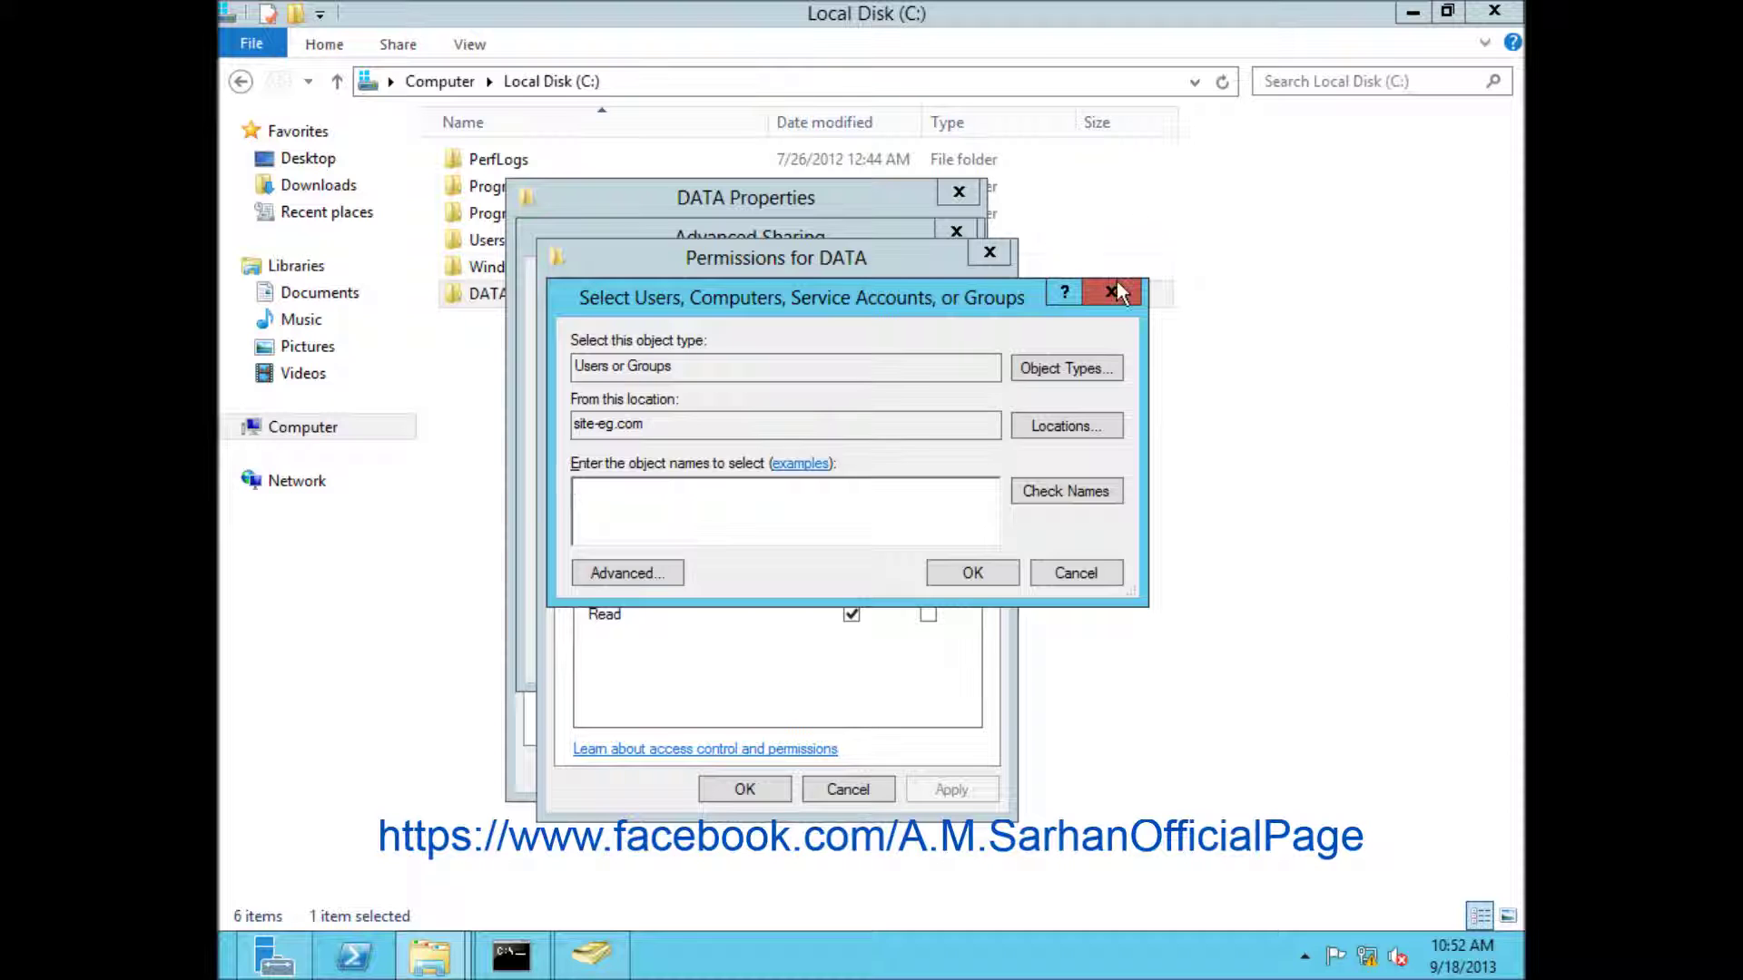
{"action": "left_click", "coordinate": [1117, 289]}
{"action": "left_click", "coordinate": [989, 252]}
{"action": "left_click", "coordinate": [956, 232]}
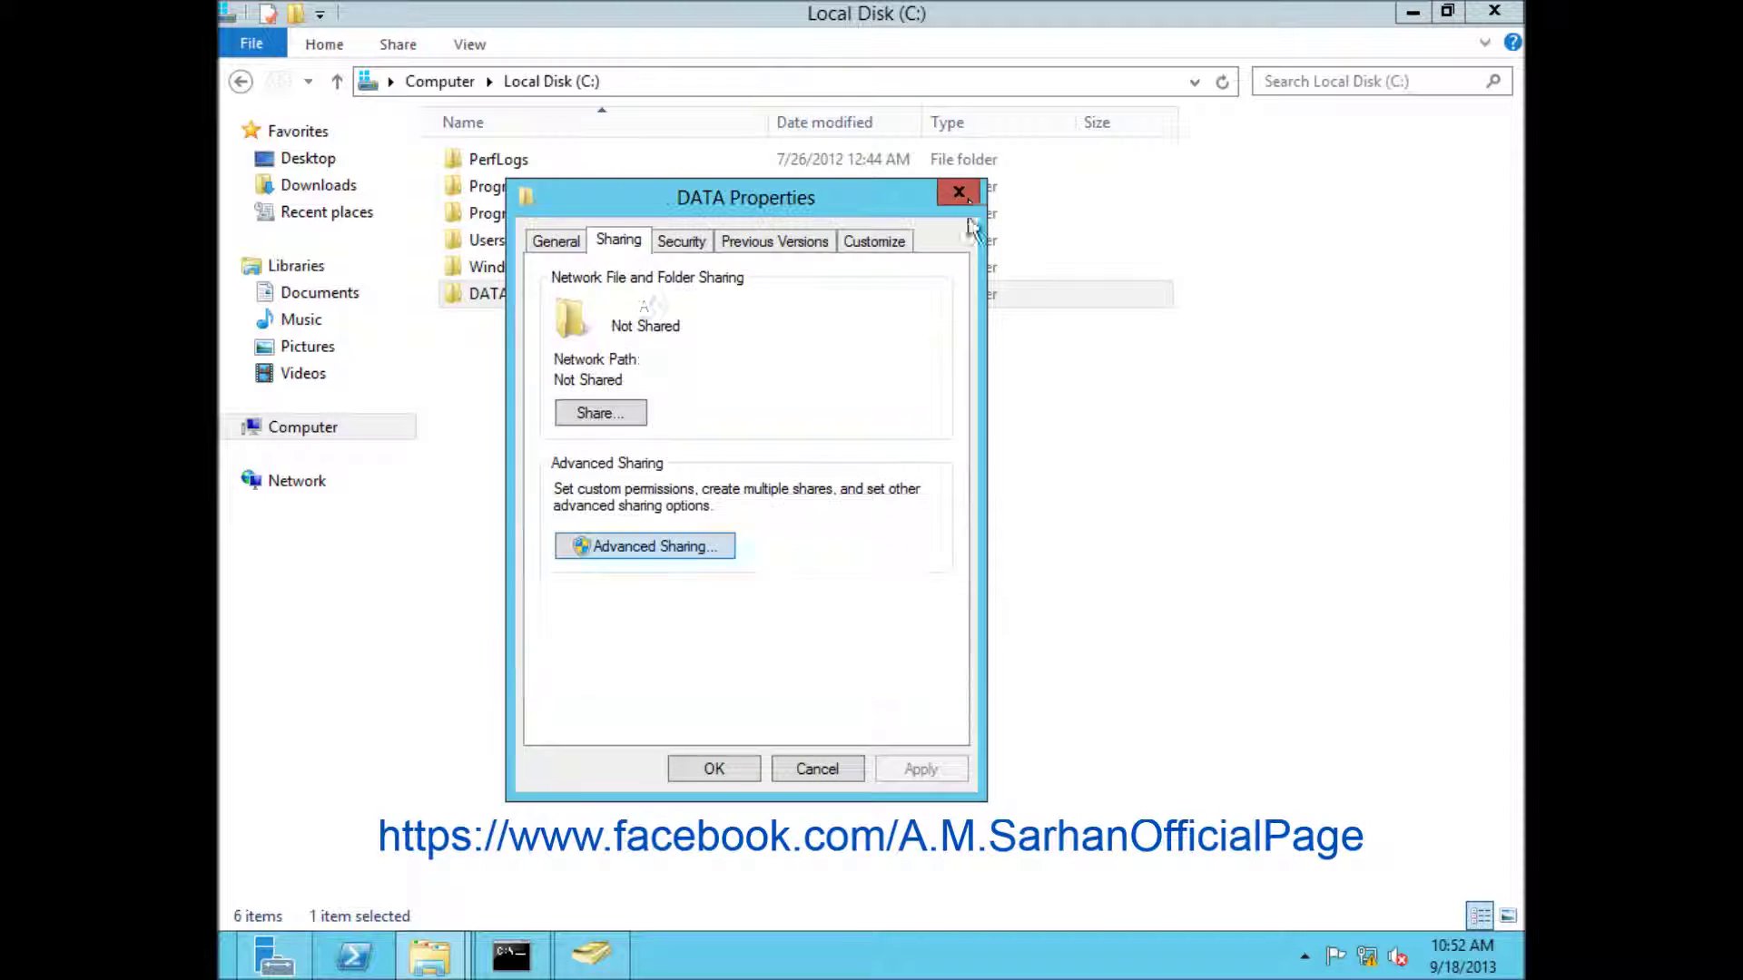
{"action": "left_click", "coordinate": [959, 192]}
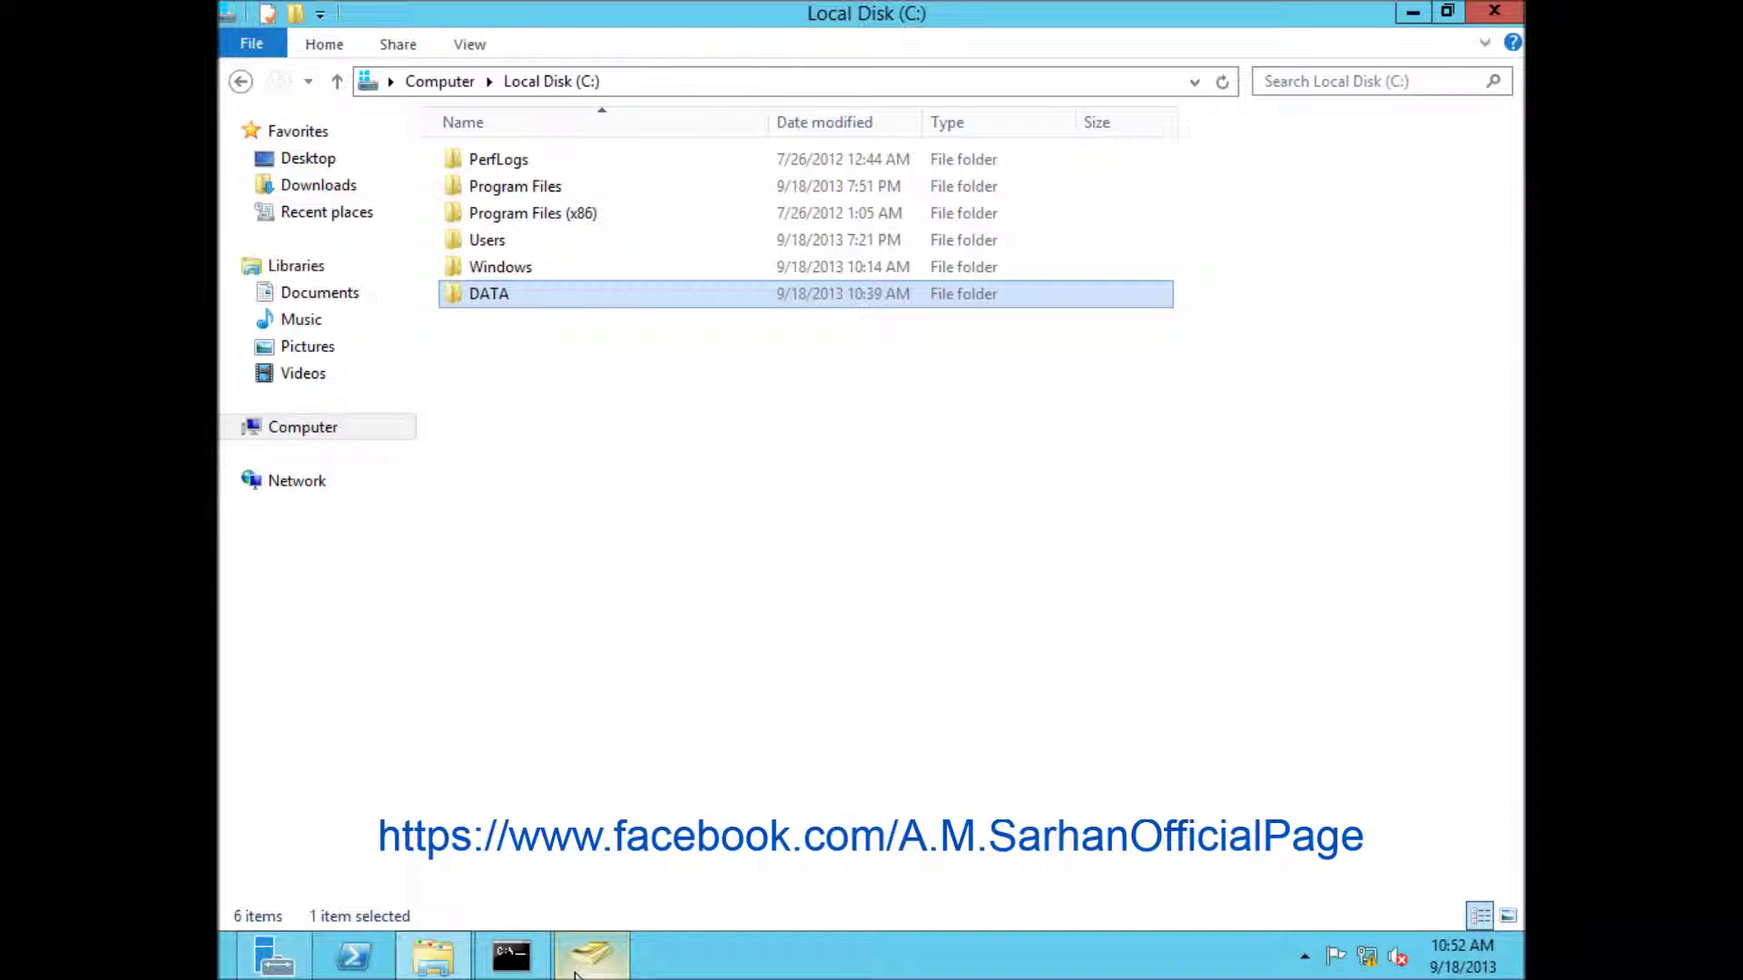
{"action": "left_click", "coordinate": [583, 967]}
Create a new group IT-Heliopolis under Users with Domain local scope.
{"action": "right_click", "coordinate": [607, 661]}
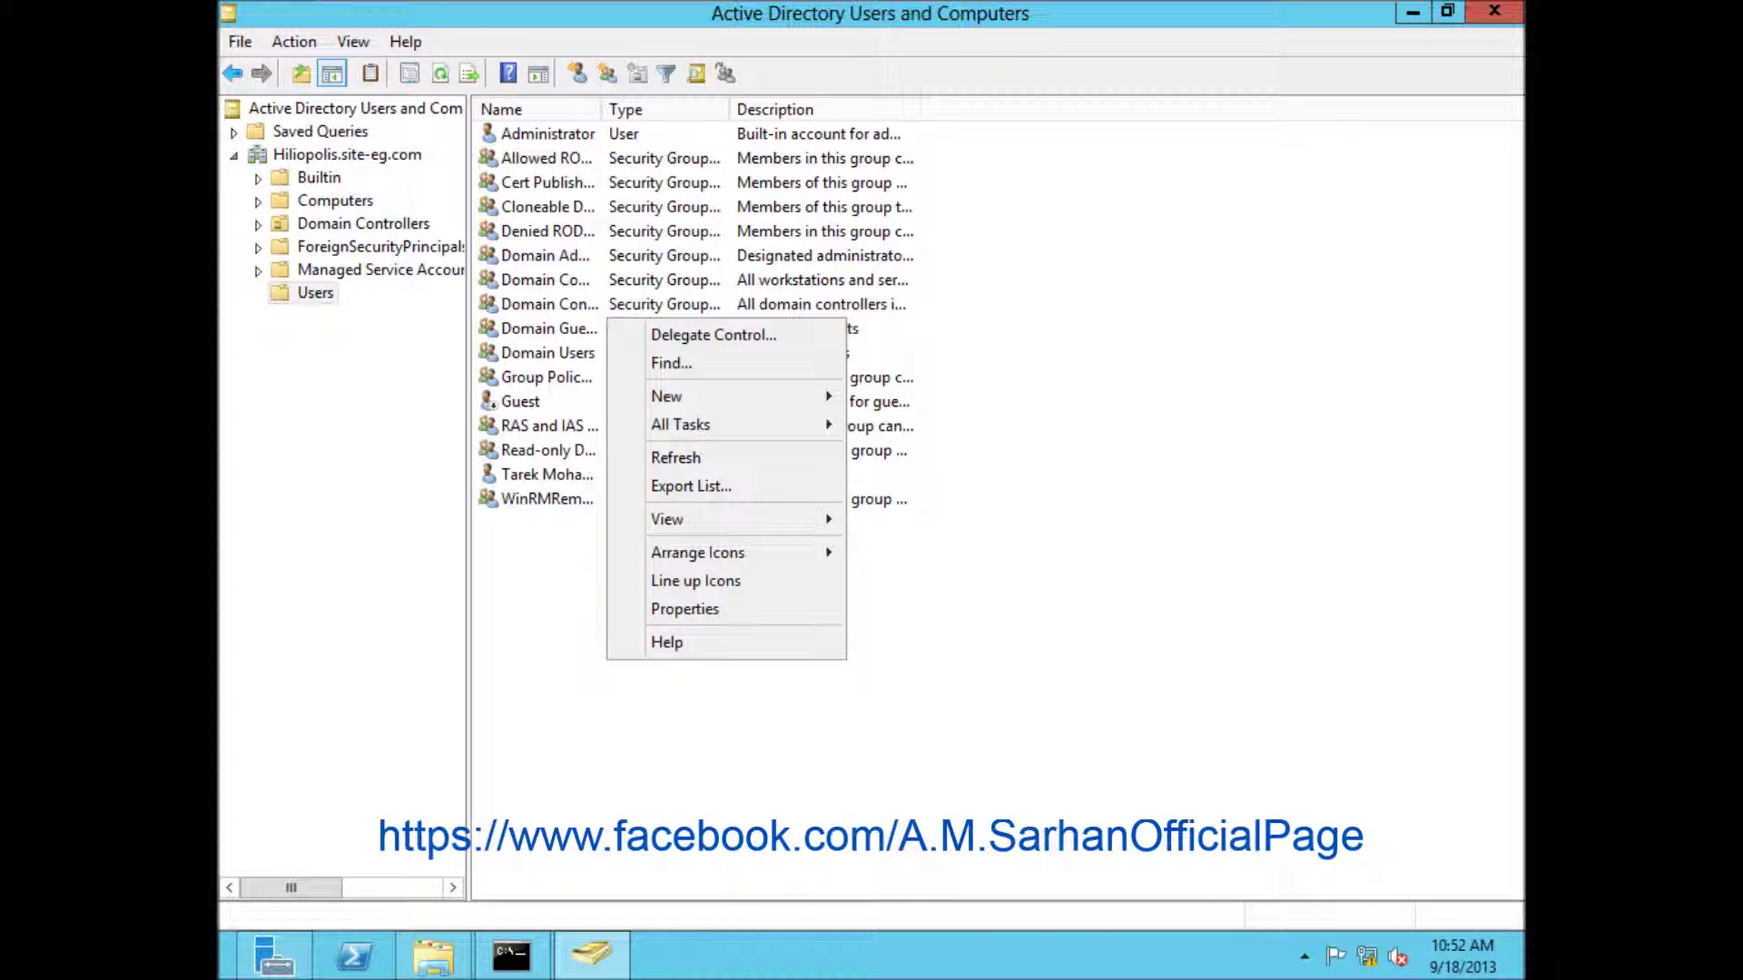
{"action": "mouse_move", "coordinate": [676, 405]}
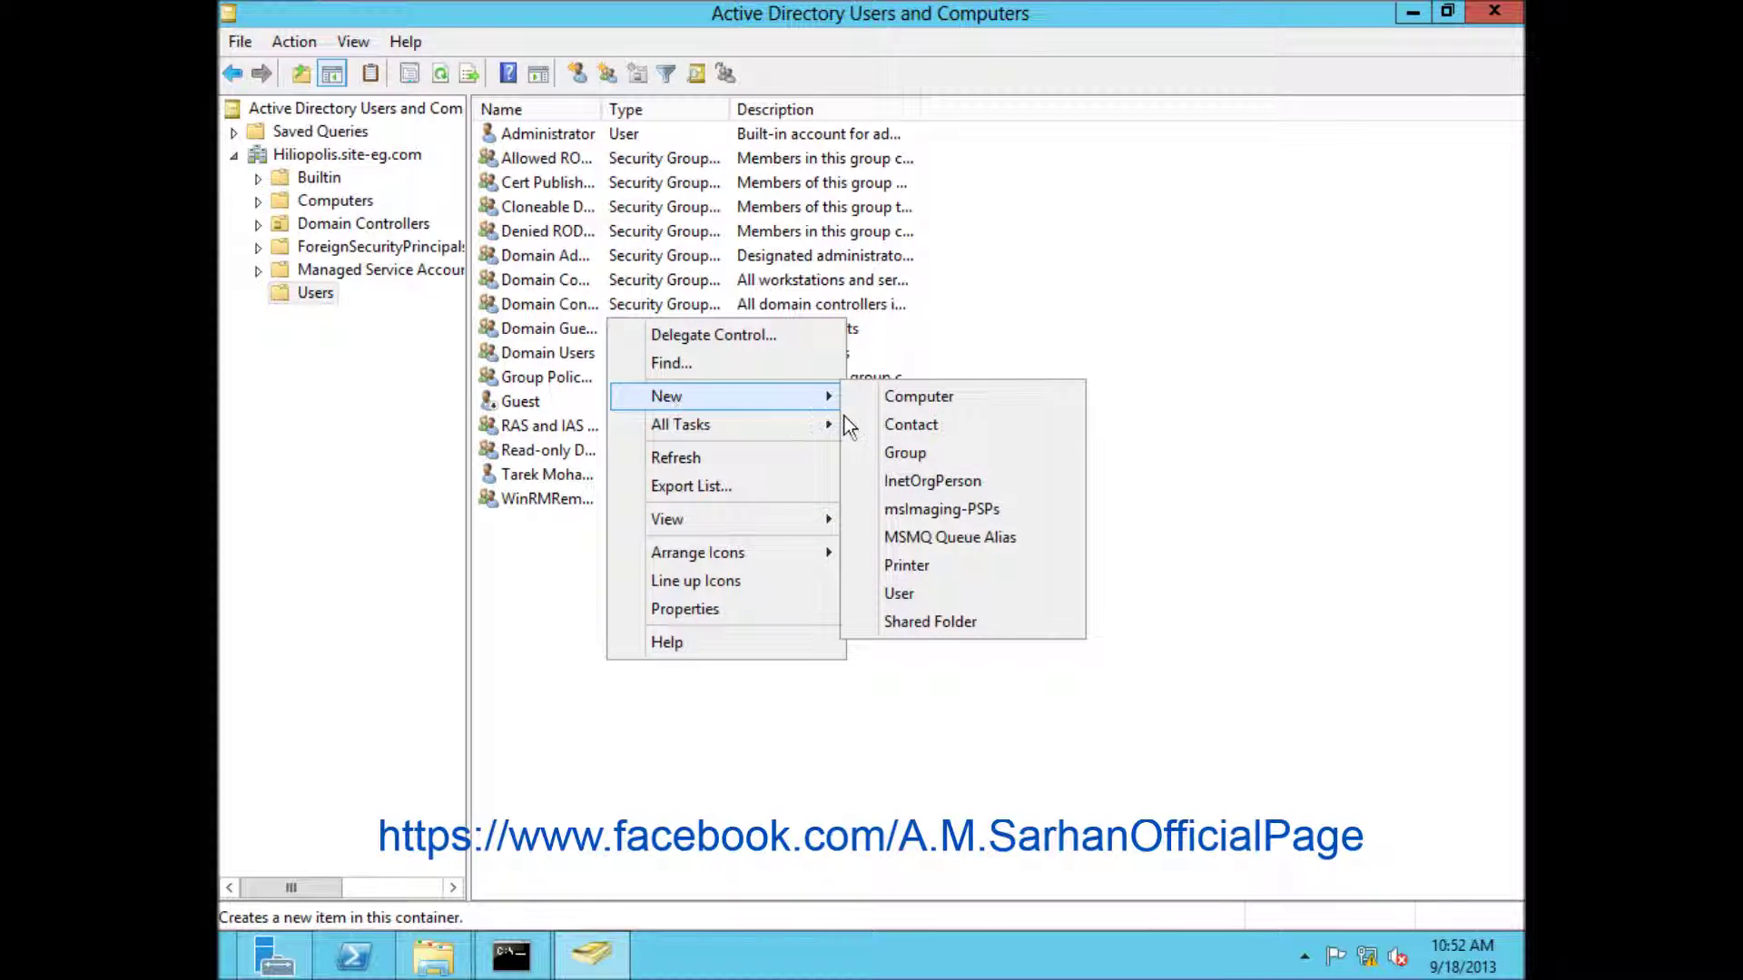
{"action": "left_click", "coordinate": [890, 452]}
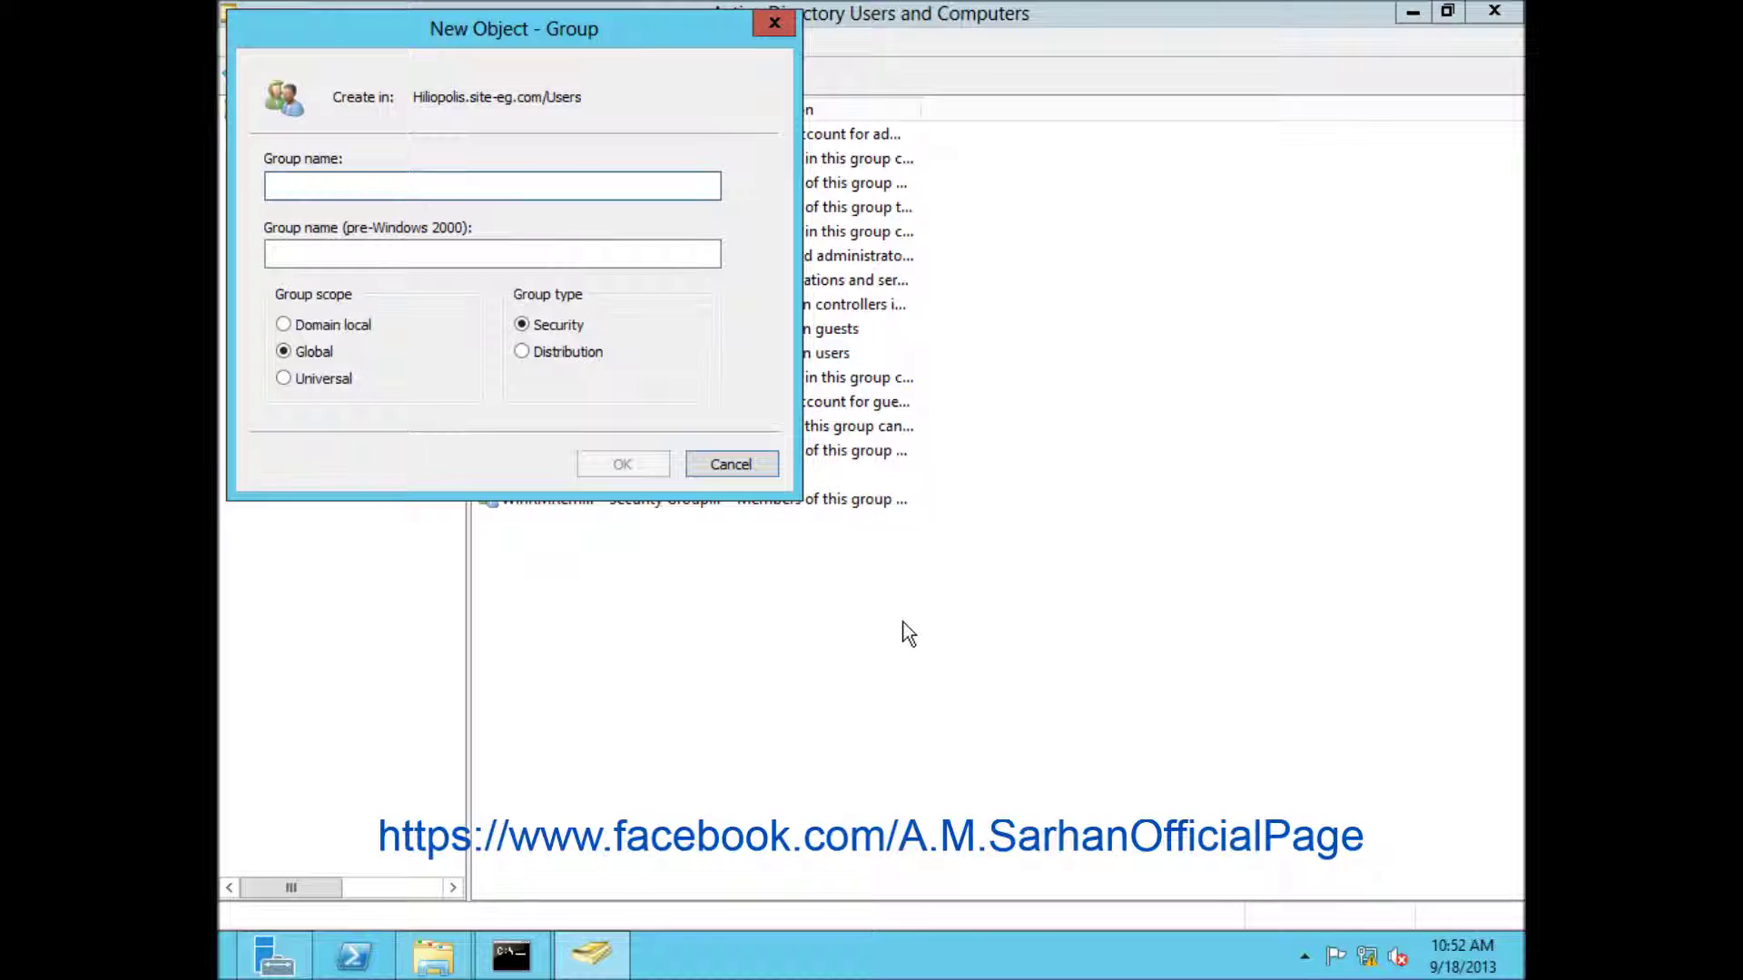
{"action": "type", "text": "IT"}
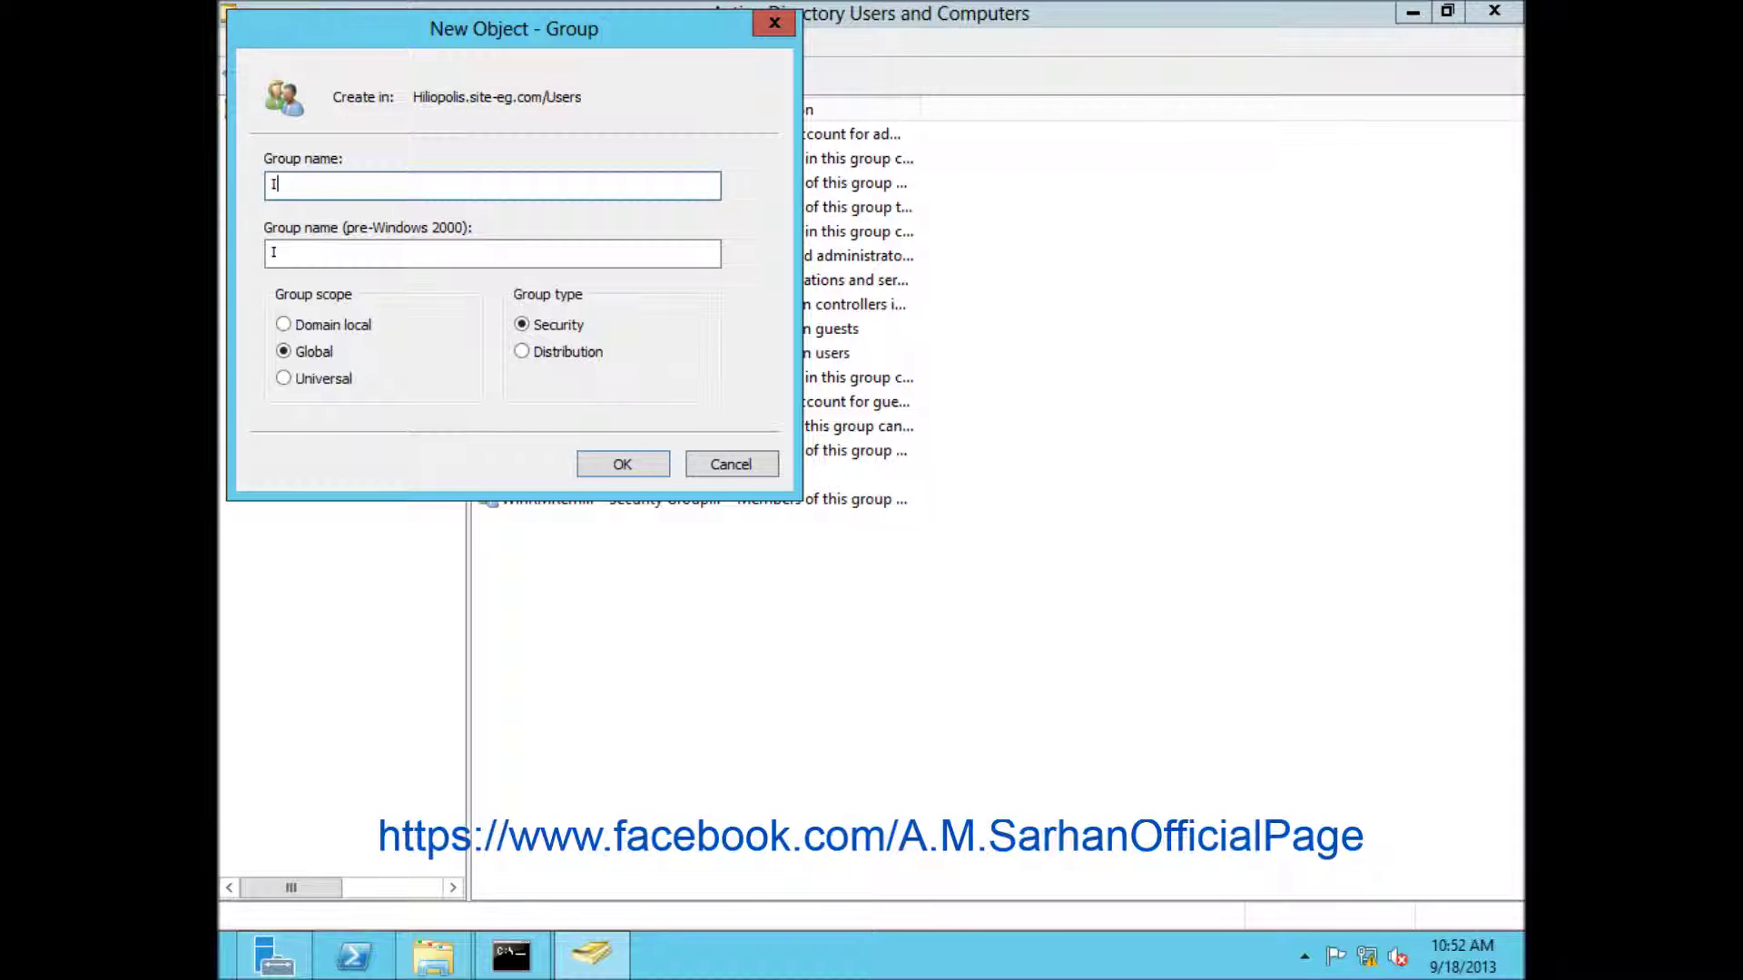
{"action": "type", "text": "-Heliopolis"}
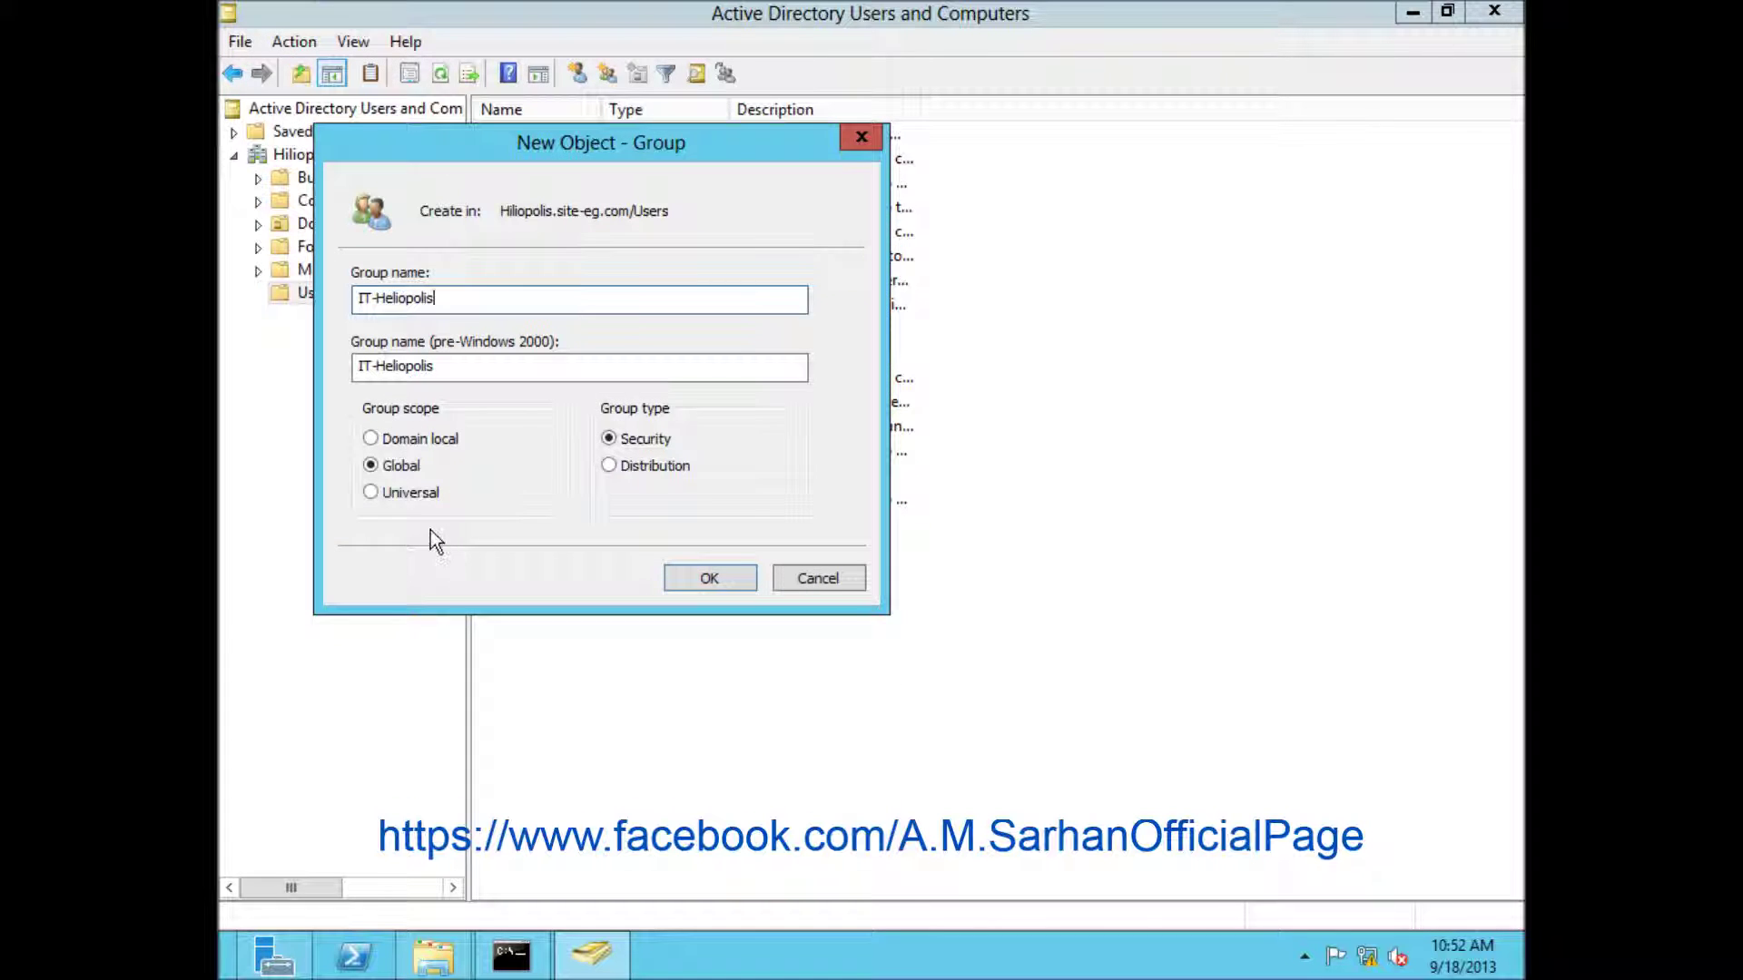
{"action": "left_click", "coordinate": [399, 445]}
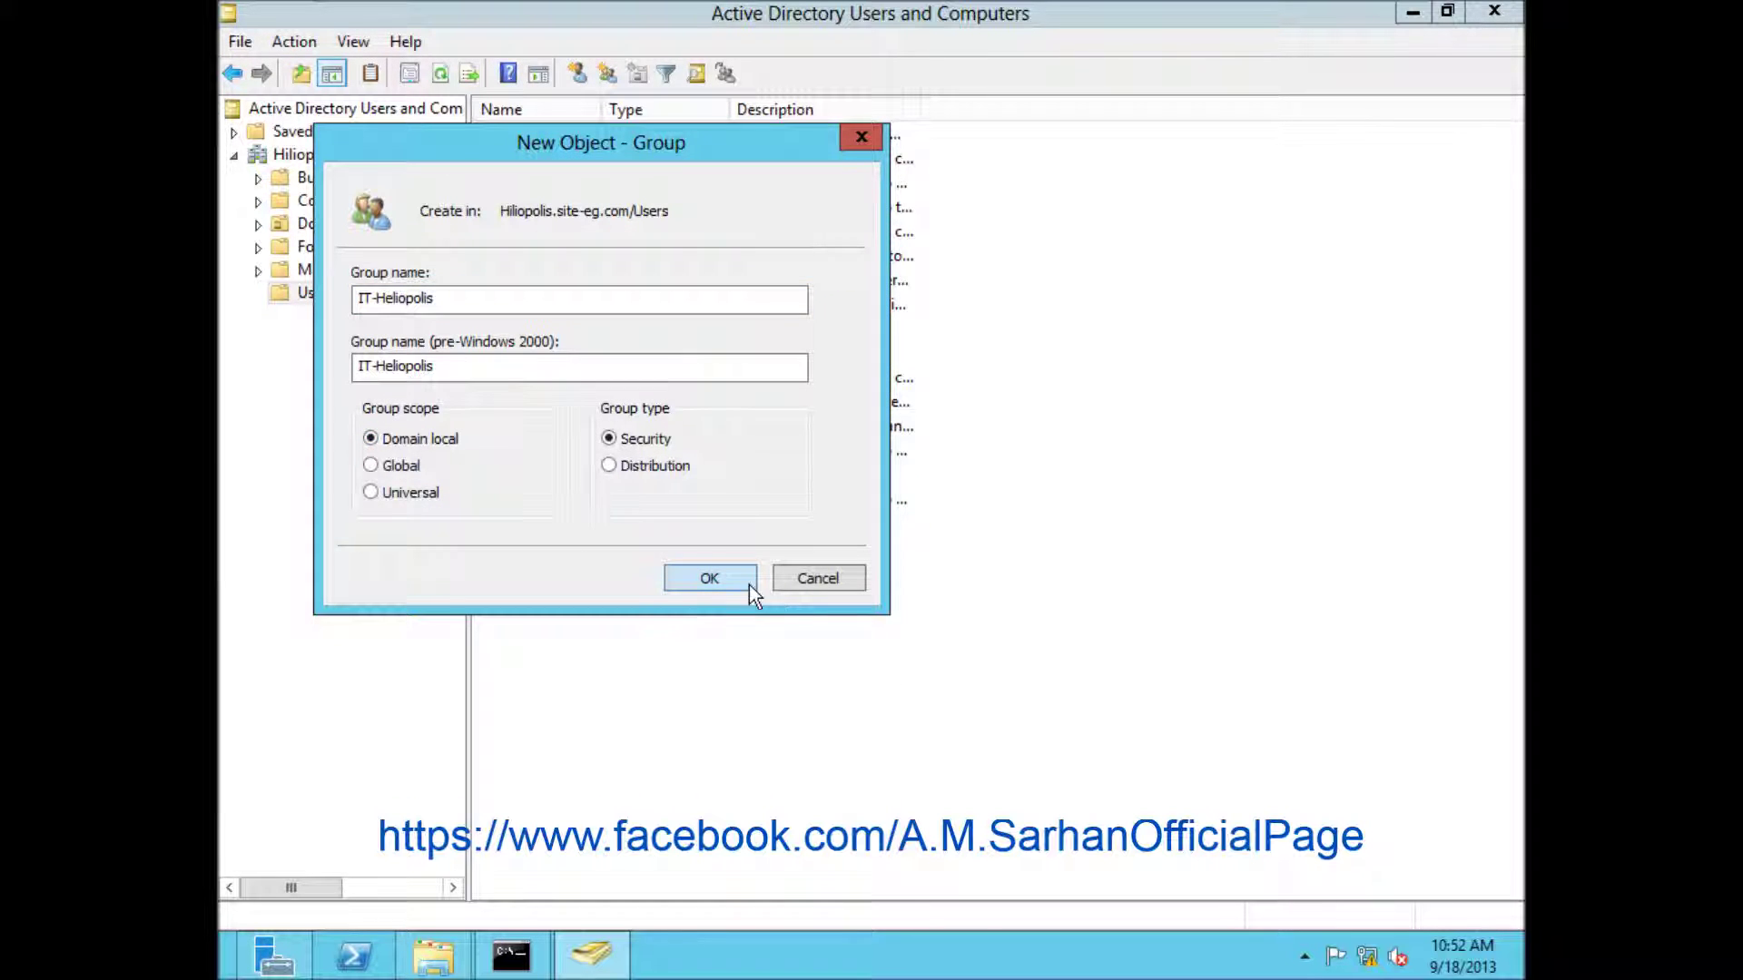
{"action": "left_click", "coordinate": [749, 584]}
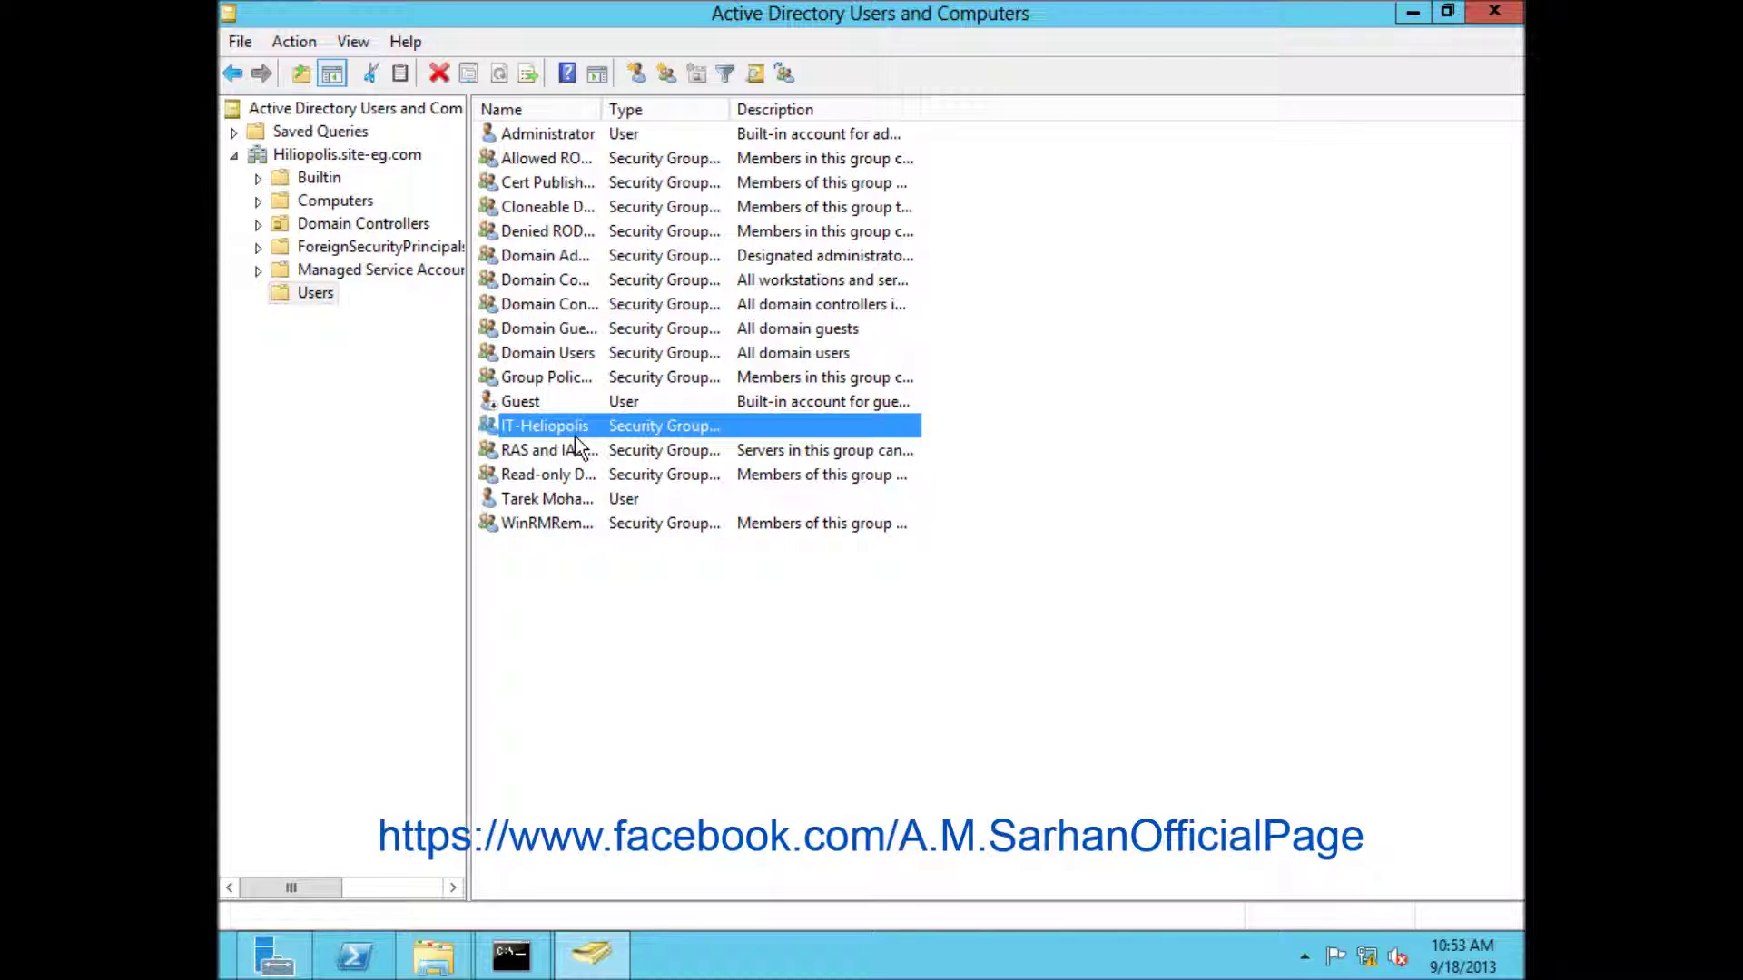
On the parent domain server, point IT-All's member search at Hiliopolis.site-eg.com.
{"action": "left_click", "coordinate": [422, 18]}
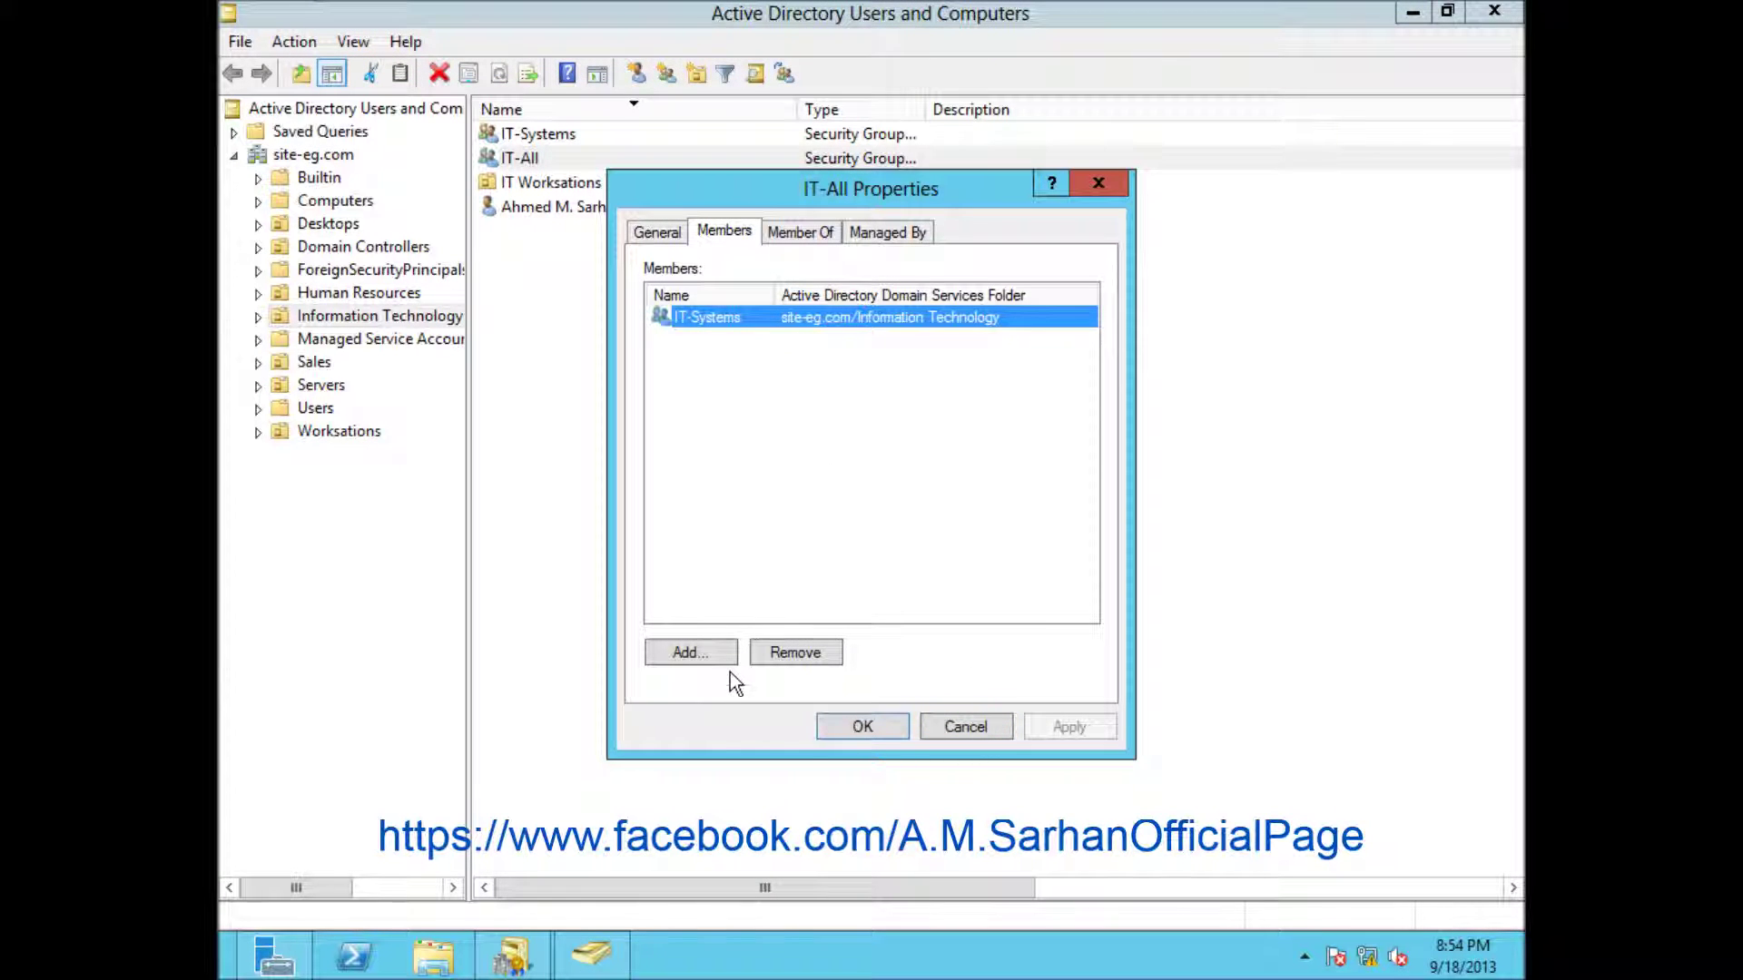
{"action": "left_click", "coordinate": [701, 653]}
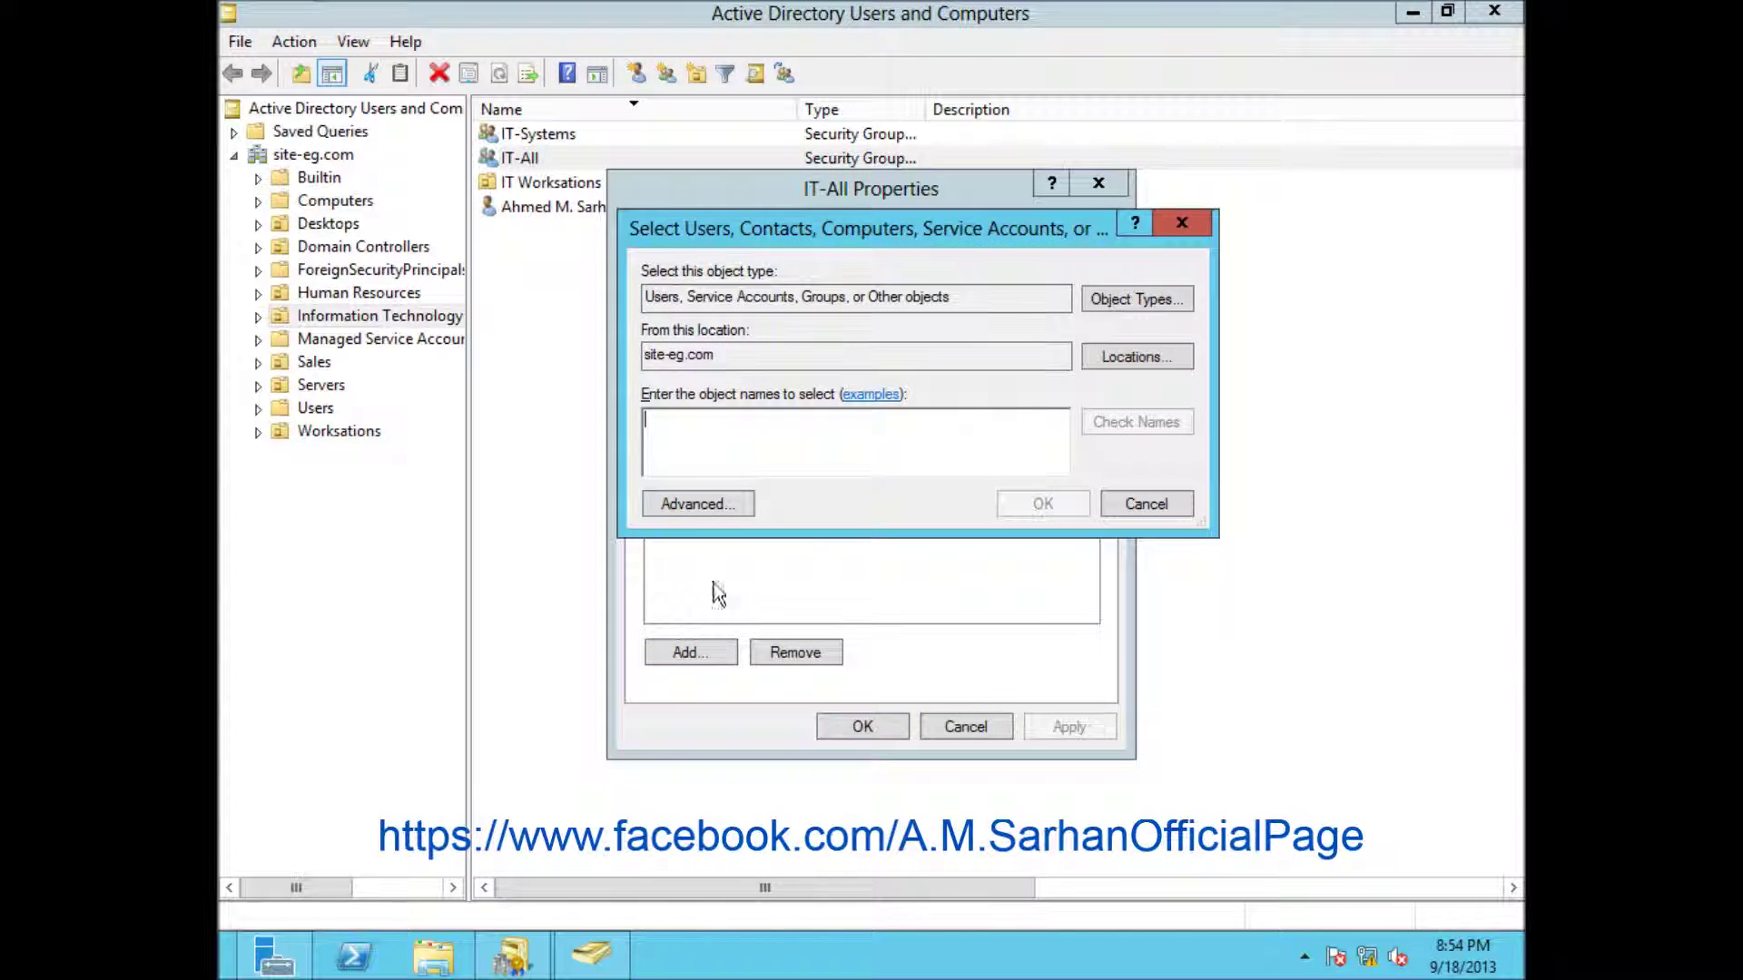
{"action": "left_click", "coordinate": [1108, 366]}
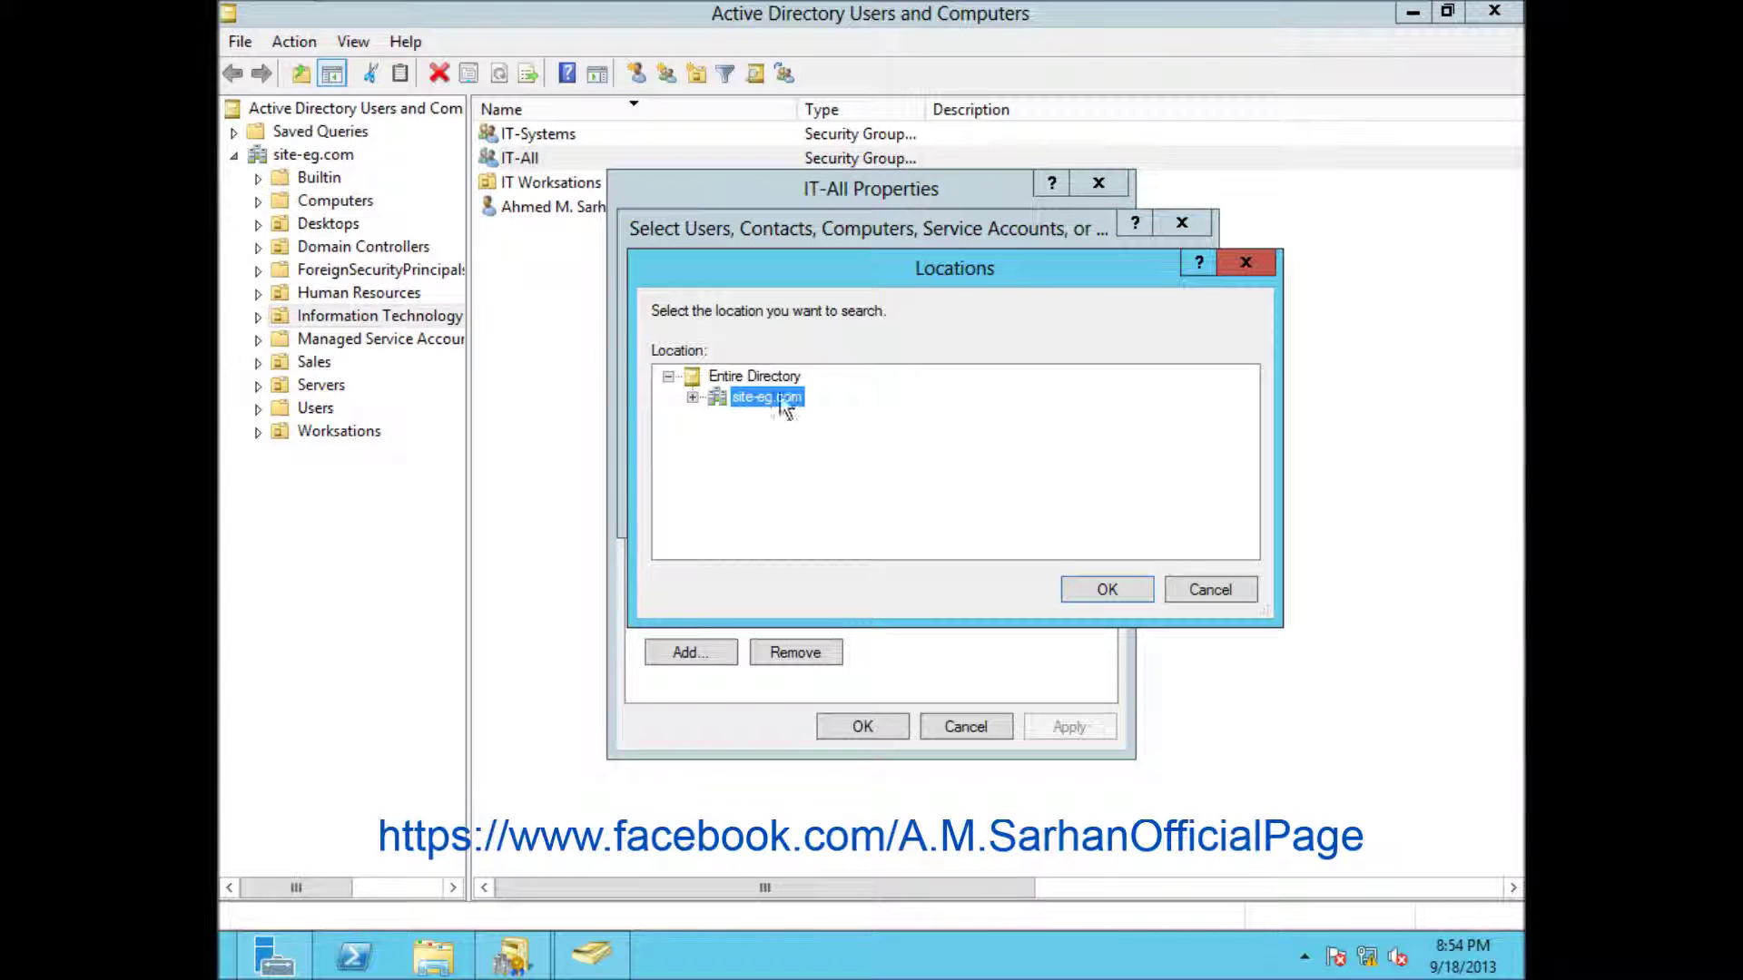
{"action": "left_click", "coordinate": [780, 499]}
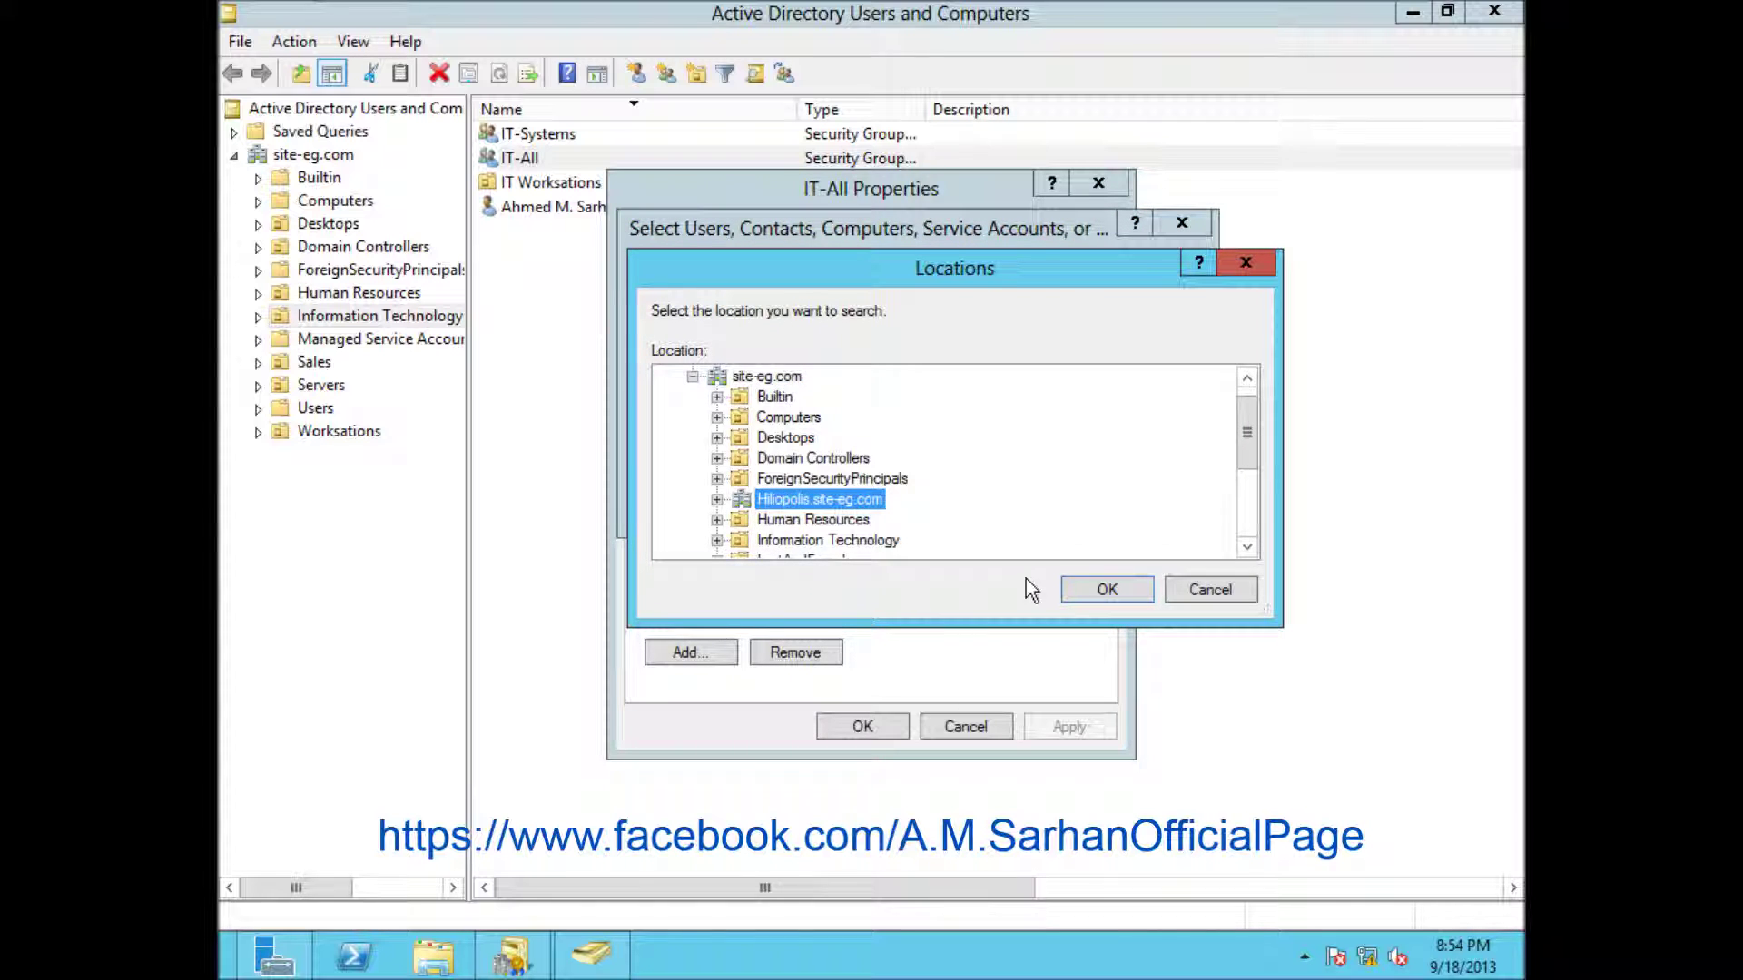
{"action": "left_click", "coordinate": [1074, 590]}
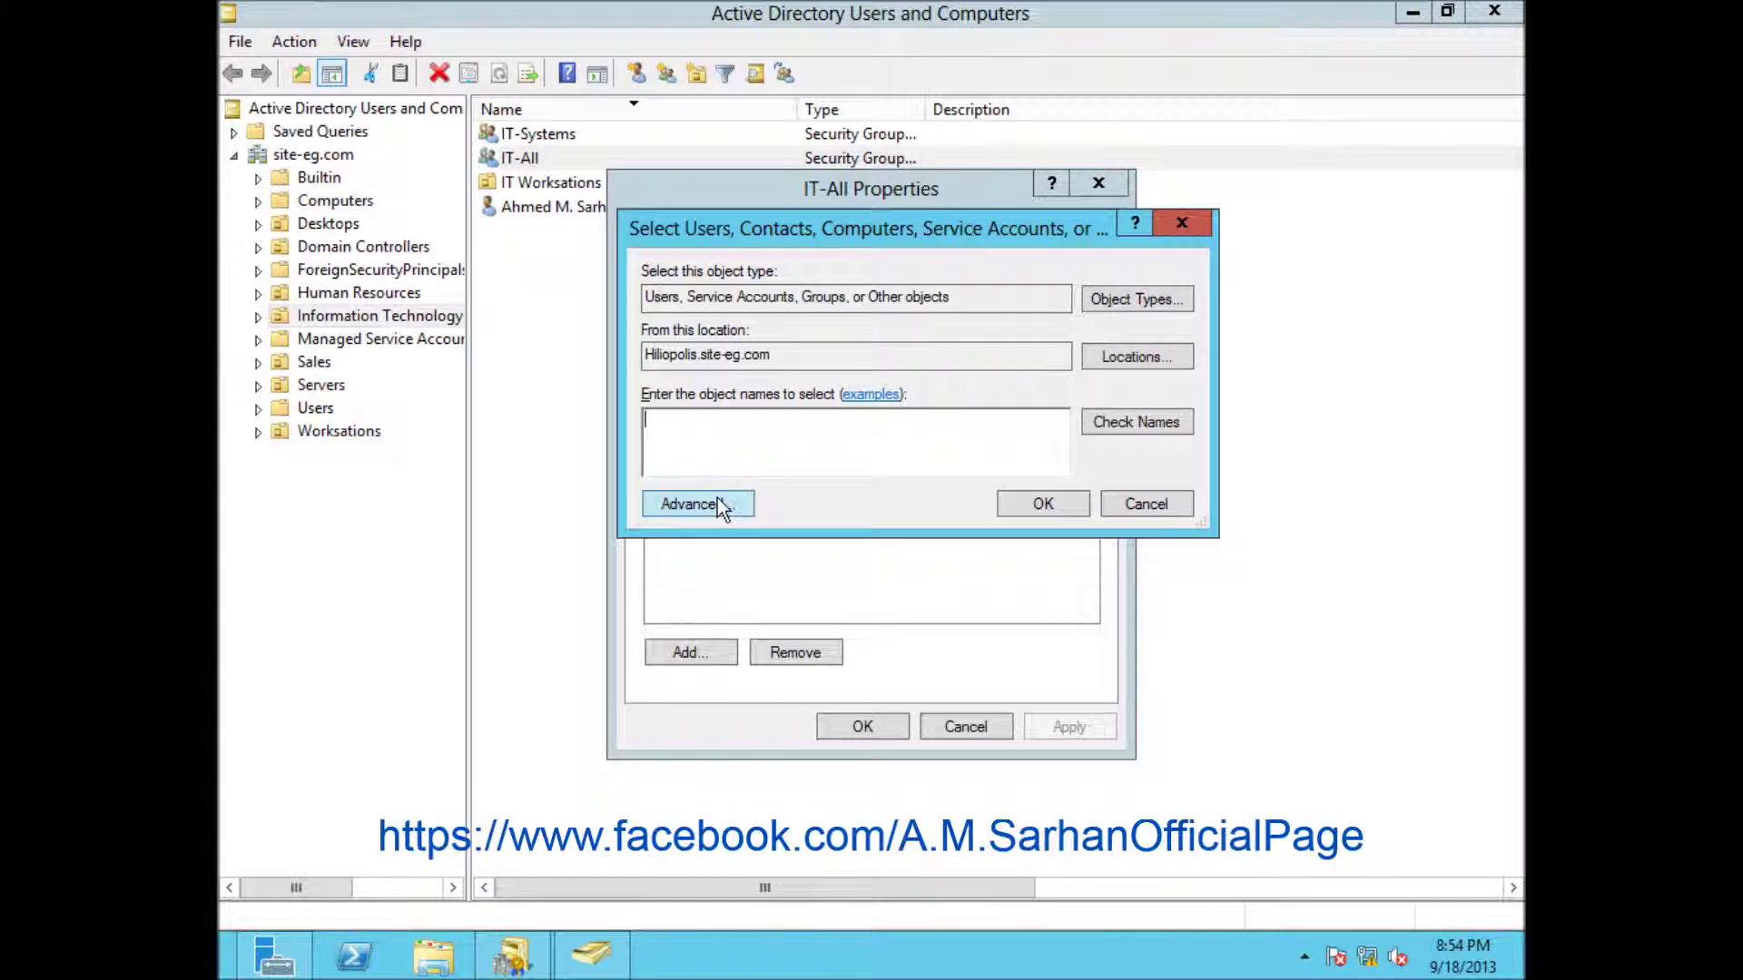
List all child-domain objects via Advanced Find Now, then go to the Heliopolis server.
{"action": "left_click", "coordinate": [717, 501]}
{"action": "left_click", "coordinate": [1234, 442]}
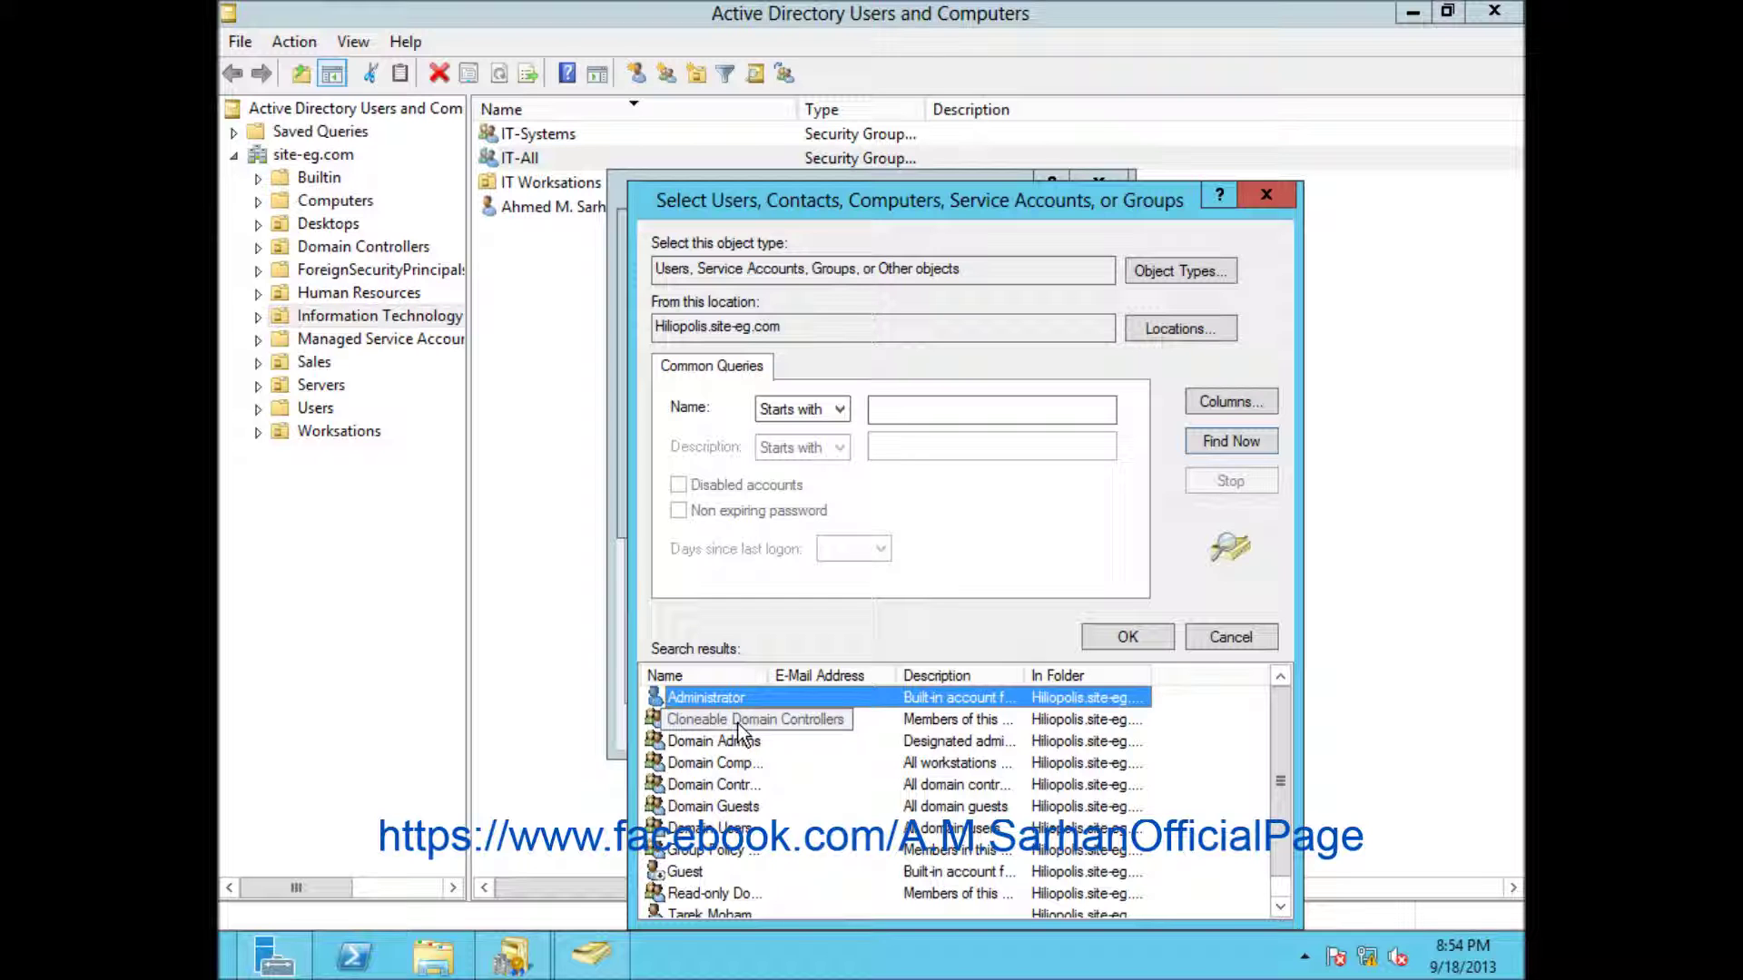
{"action": "mouse_move", "coordinate": [613, 7]}
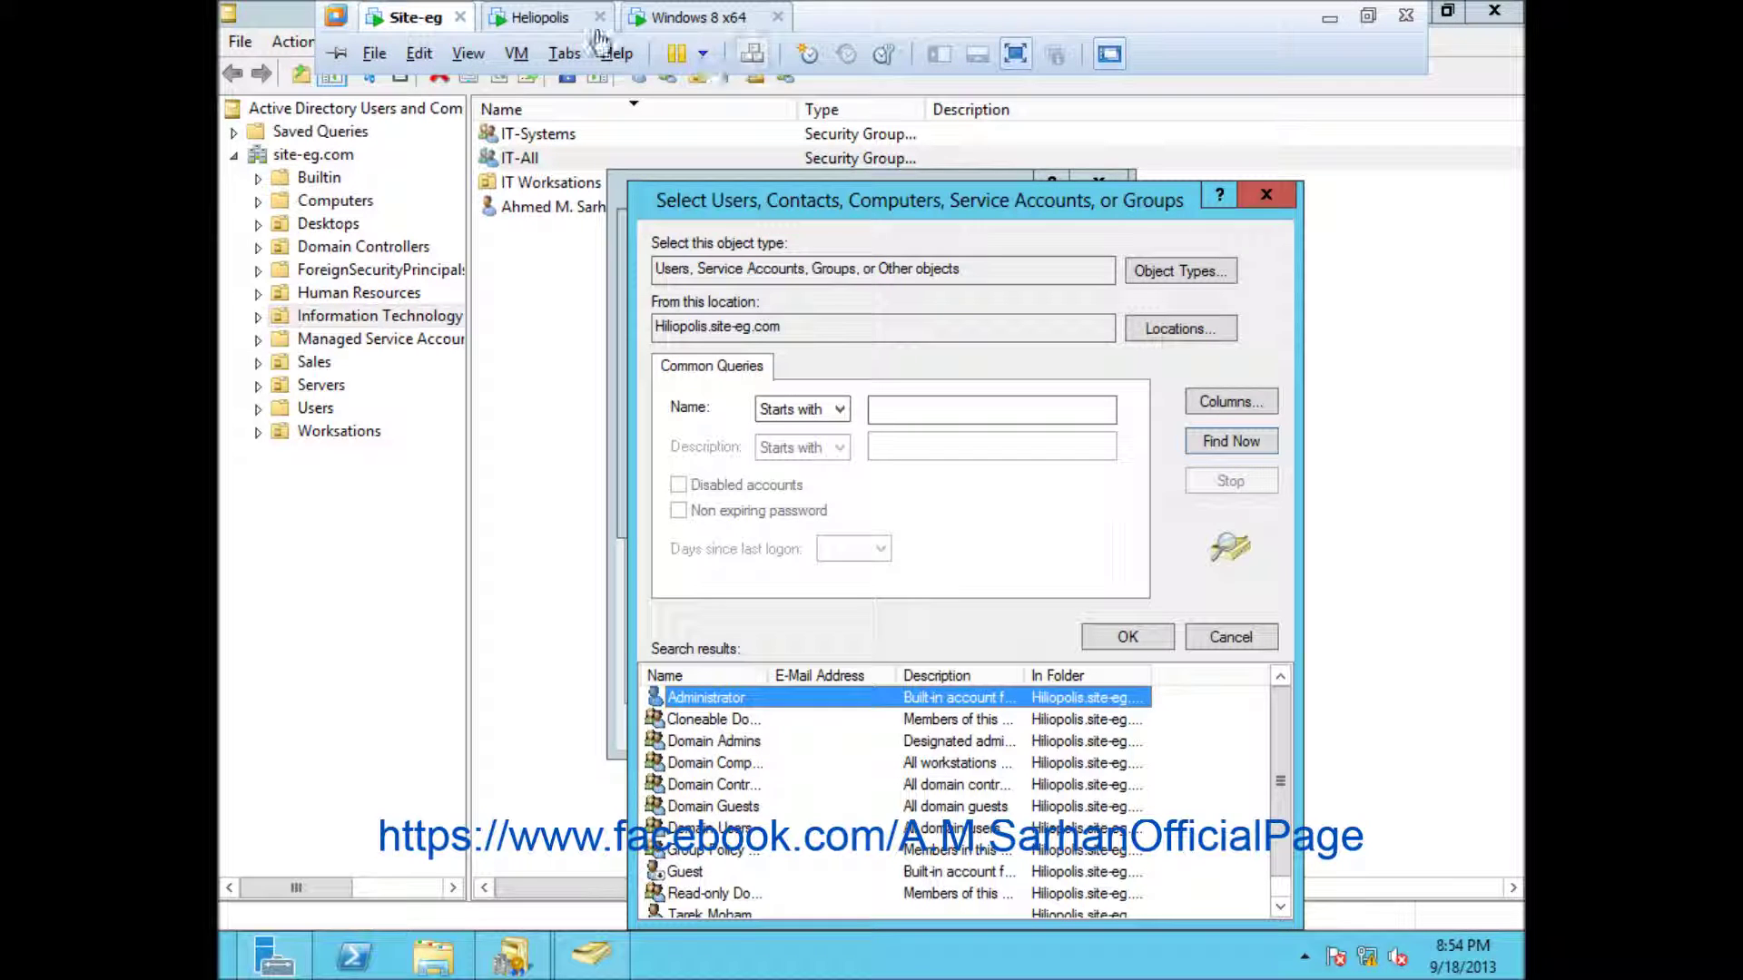
{"action": "left_click", "coordinate": [545, 17]}
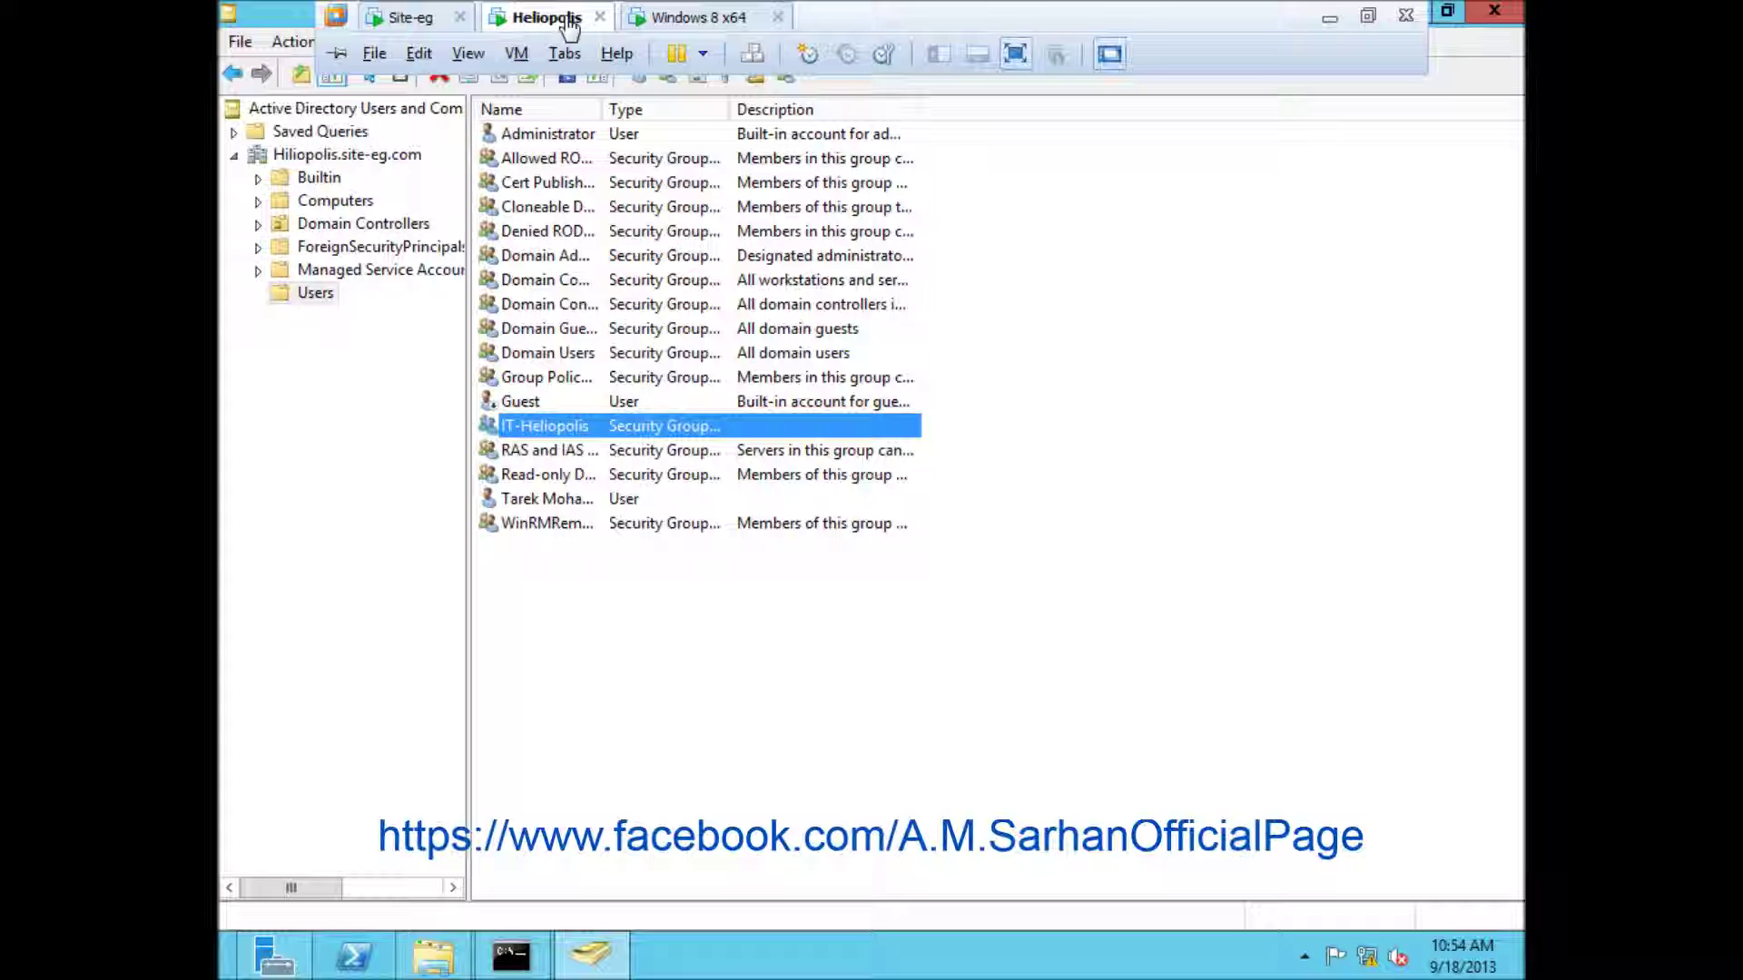
Change IT-Heliopolis's scope to Universal, then Global, and return to the Site-eg server.
{"action": "double_click", "coordinate": [596, 426]}
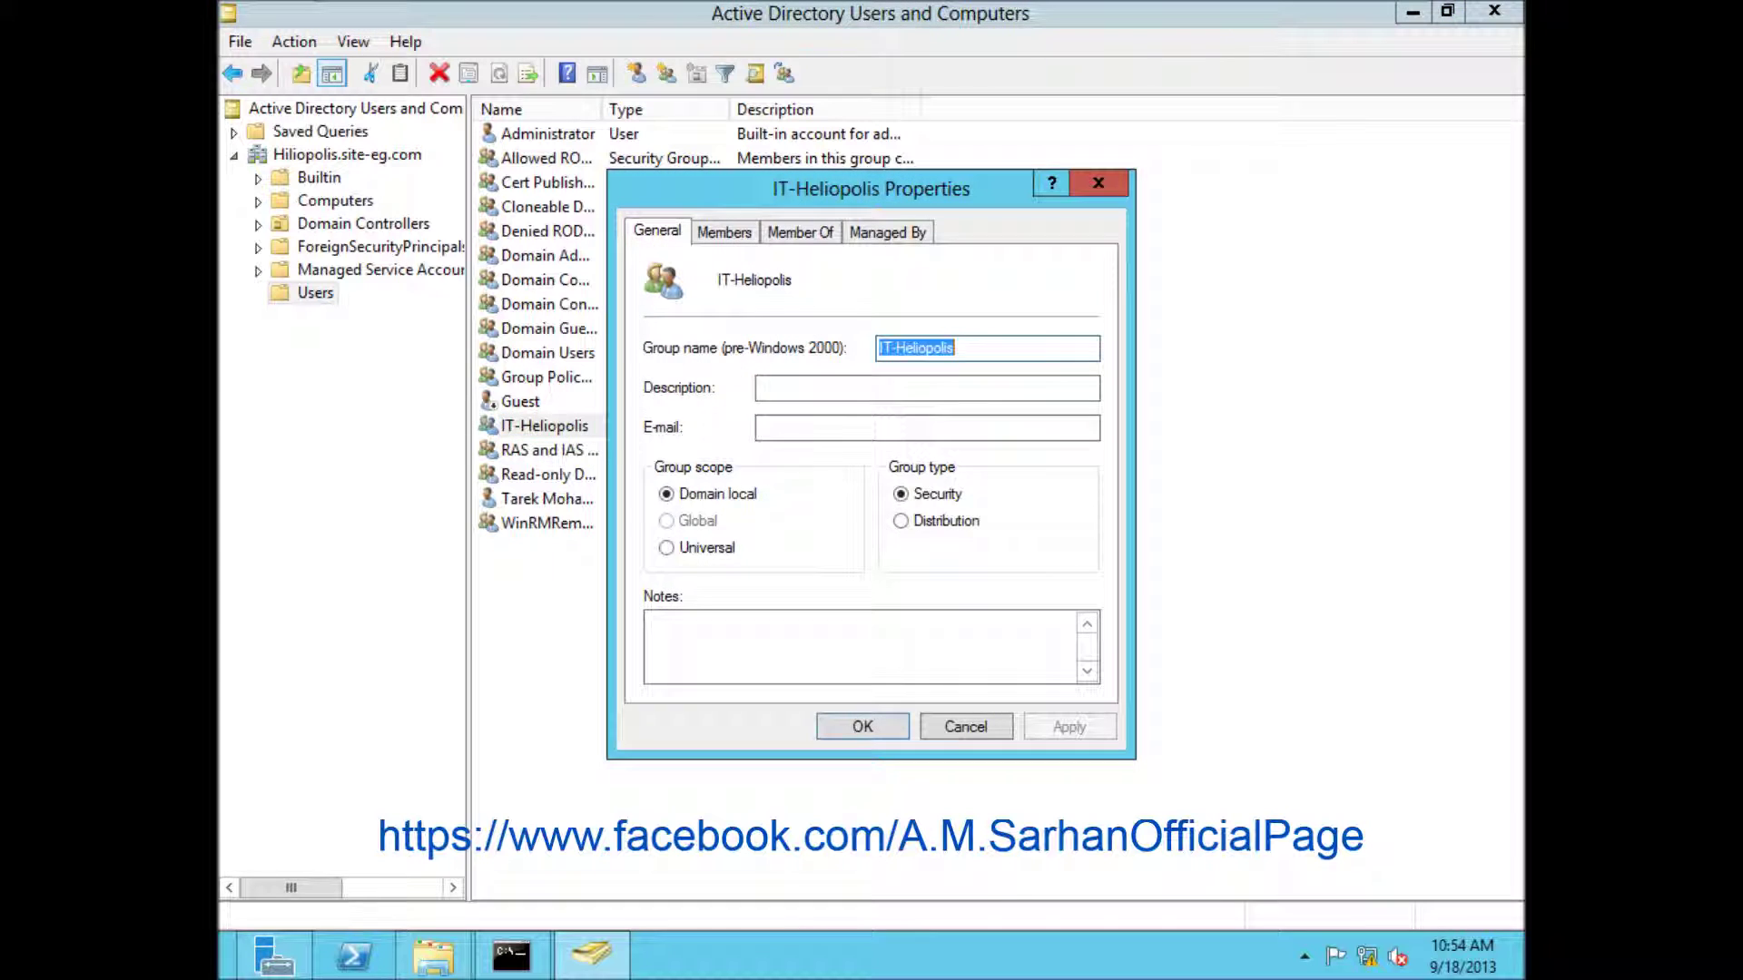
{"action": "left_click", "coordinate": [667, 547]}
{"action": "left_click", "coordinate": [1053, 733]}
{"action": "left_click", "coordinate": [696, 522]}
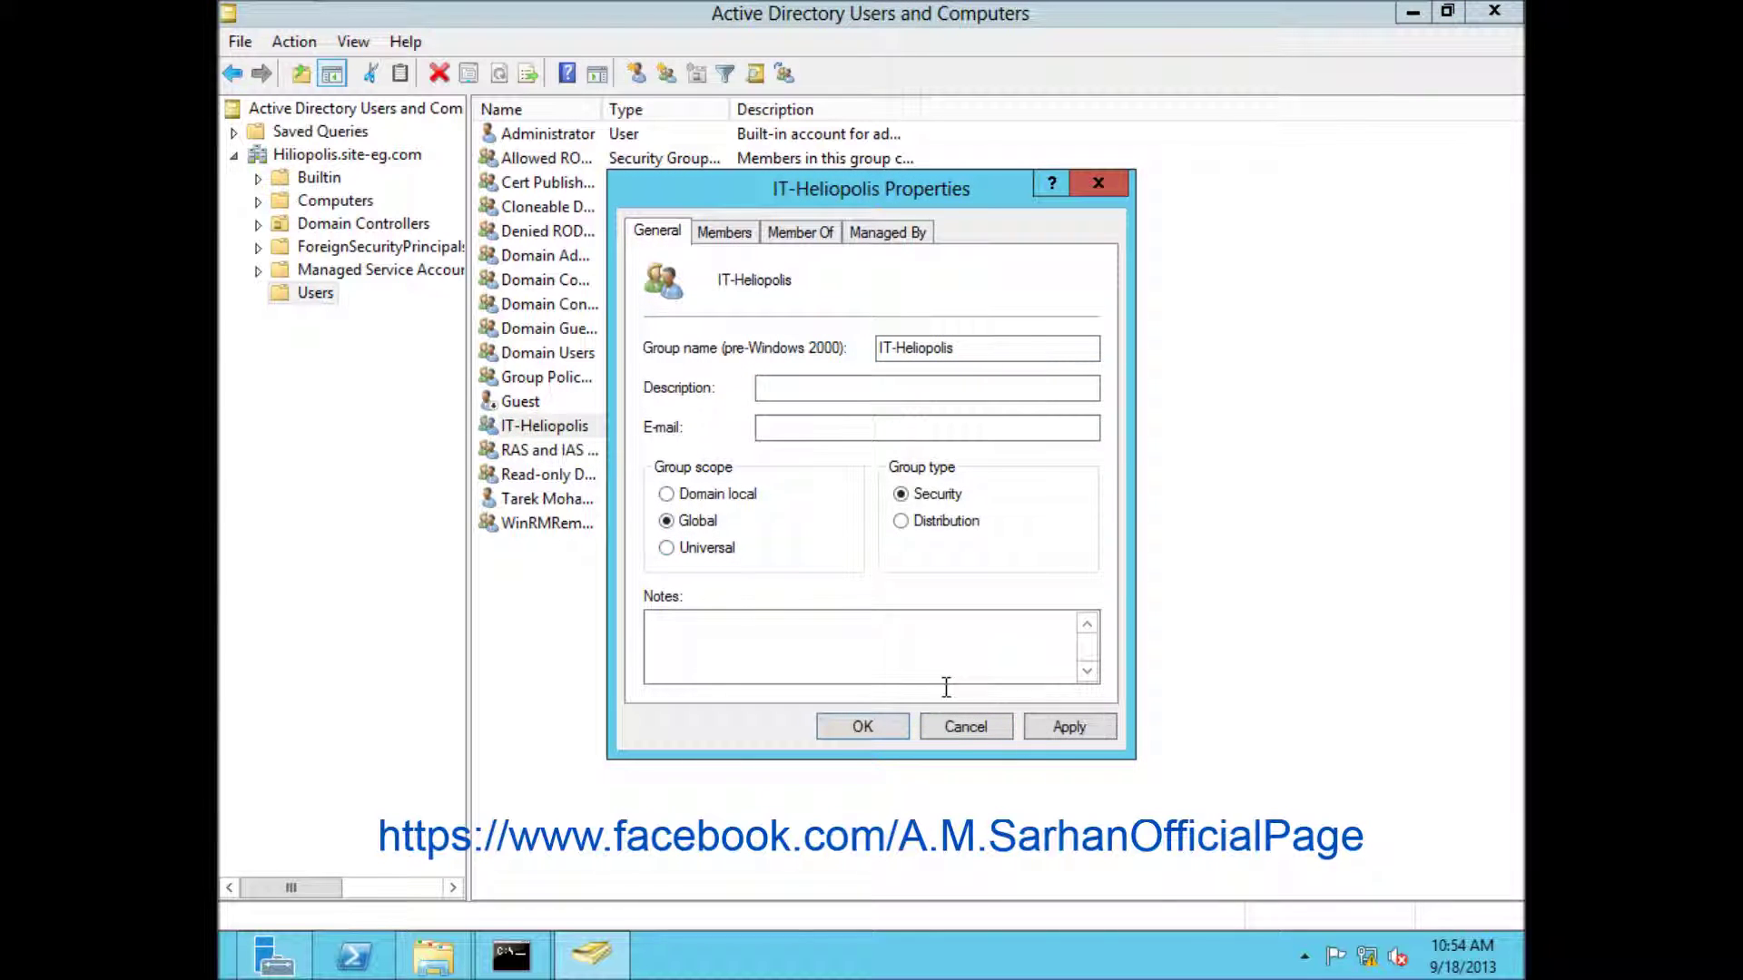
{"action": "left_click", "coordinate": [1069, 726]}
{"action": "left_click", "coordinate": [862, 726]}
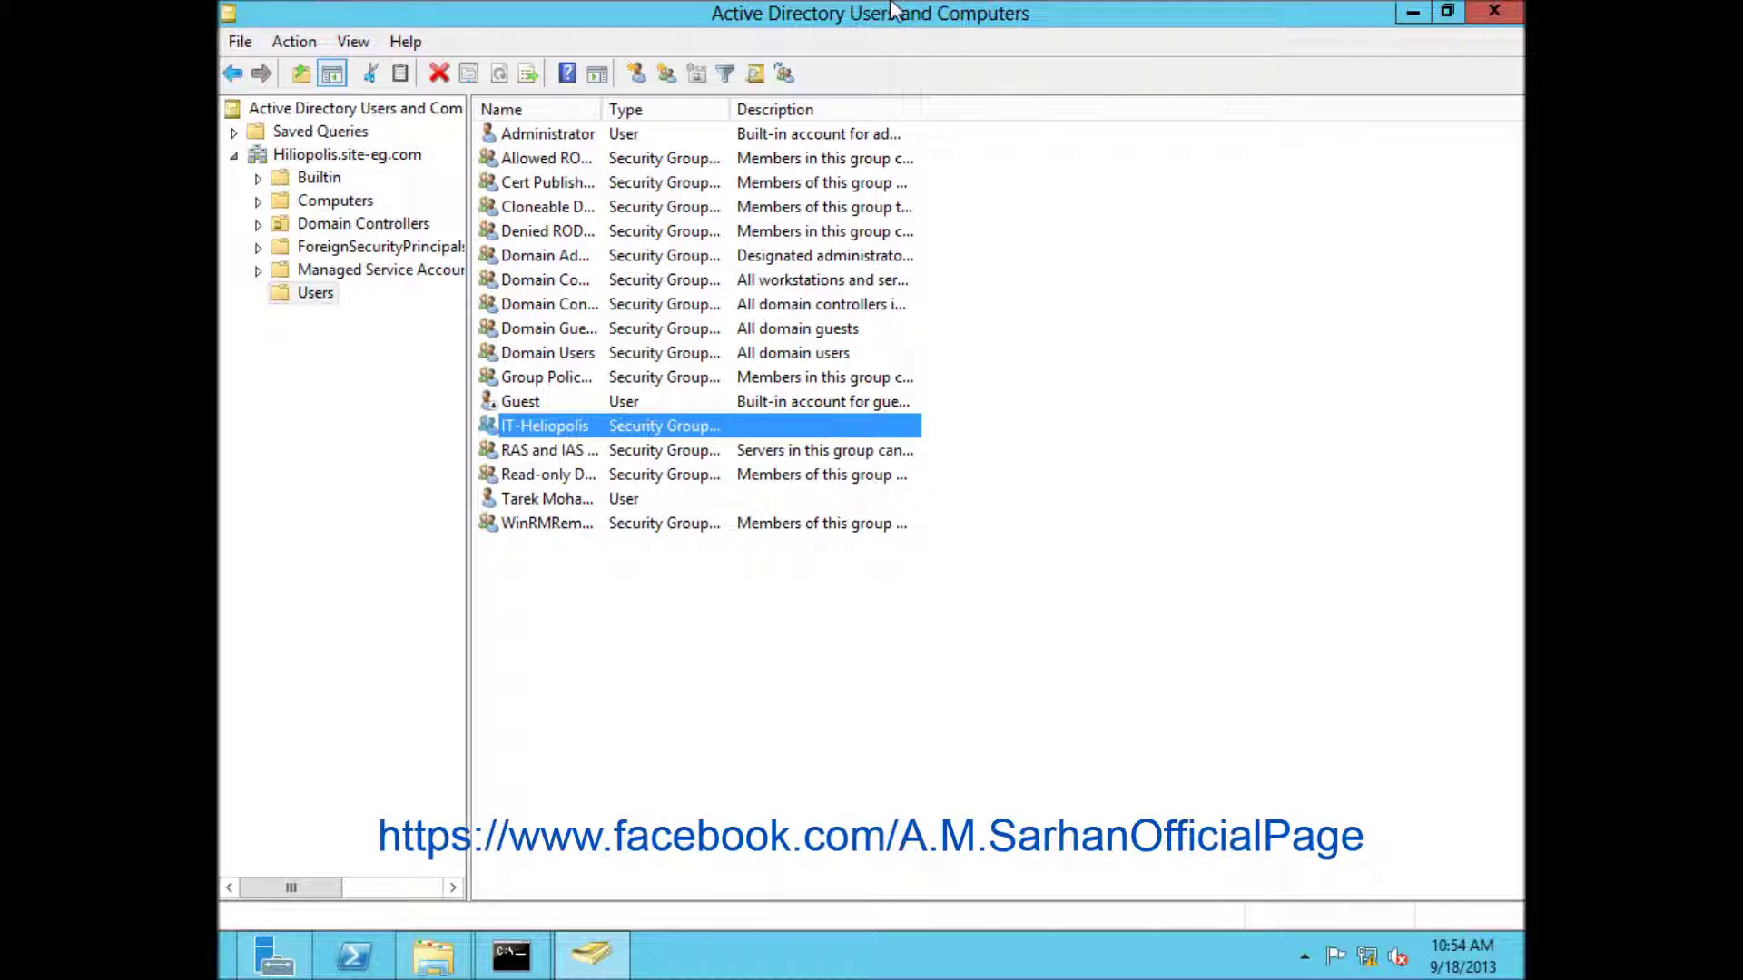
{"action": "mouse_move", "coordinate": [893, 11]}
{"action": "left_click", "coordinate": [416, 18]}
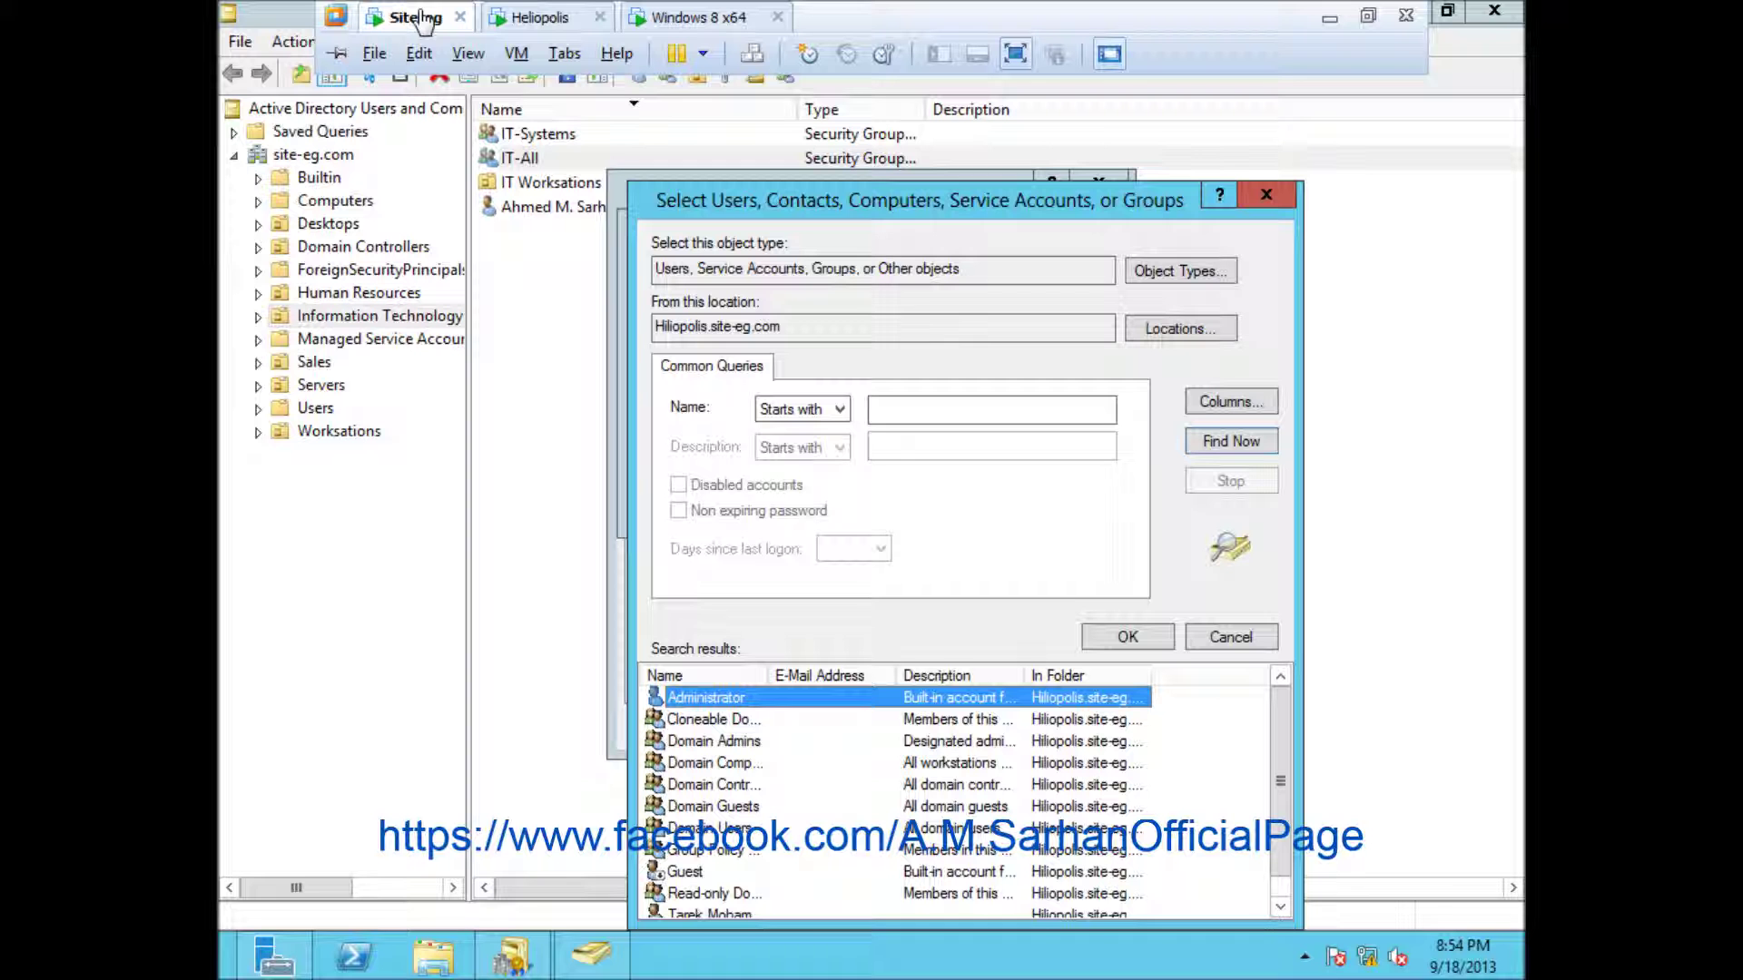
Rerun the search, select IT-Heliopolis in the results, and minimise the VM to show PenNotice-2.jpg.
{"action": "left_click", "coordinate": [1231, 442]}
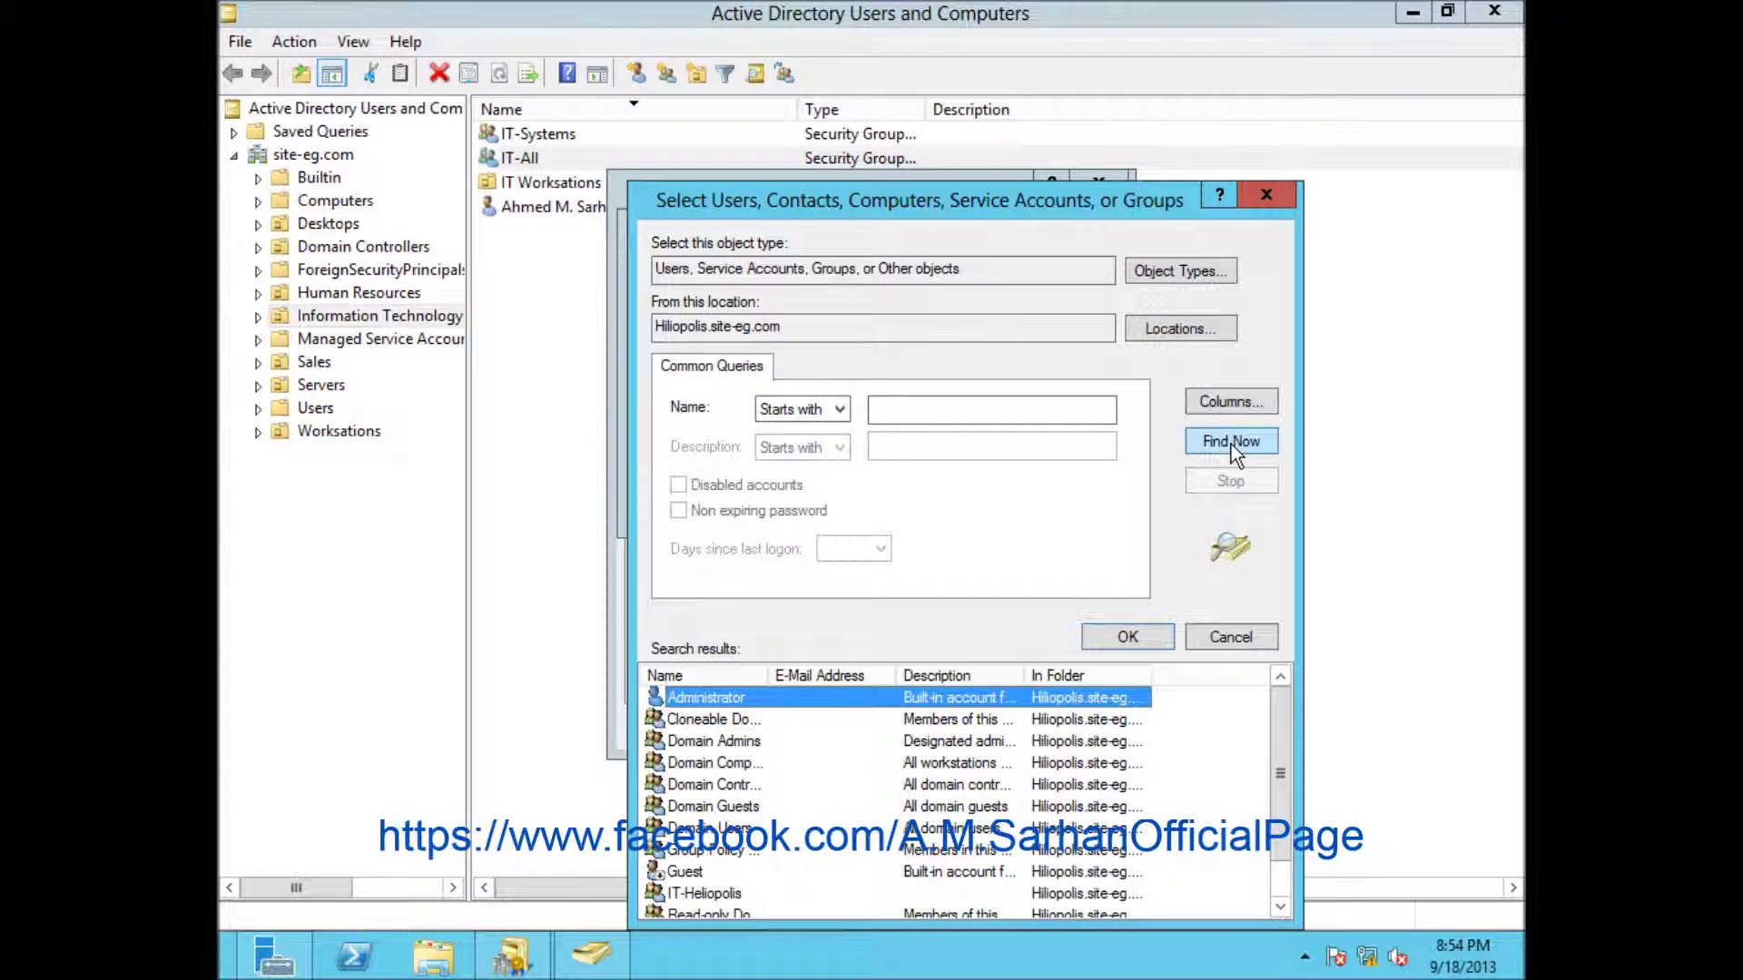
{"action": "left_click", "coordinate": [764, 897]}
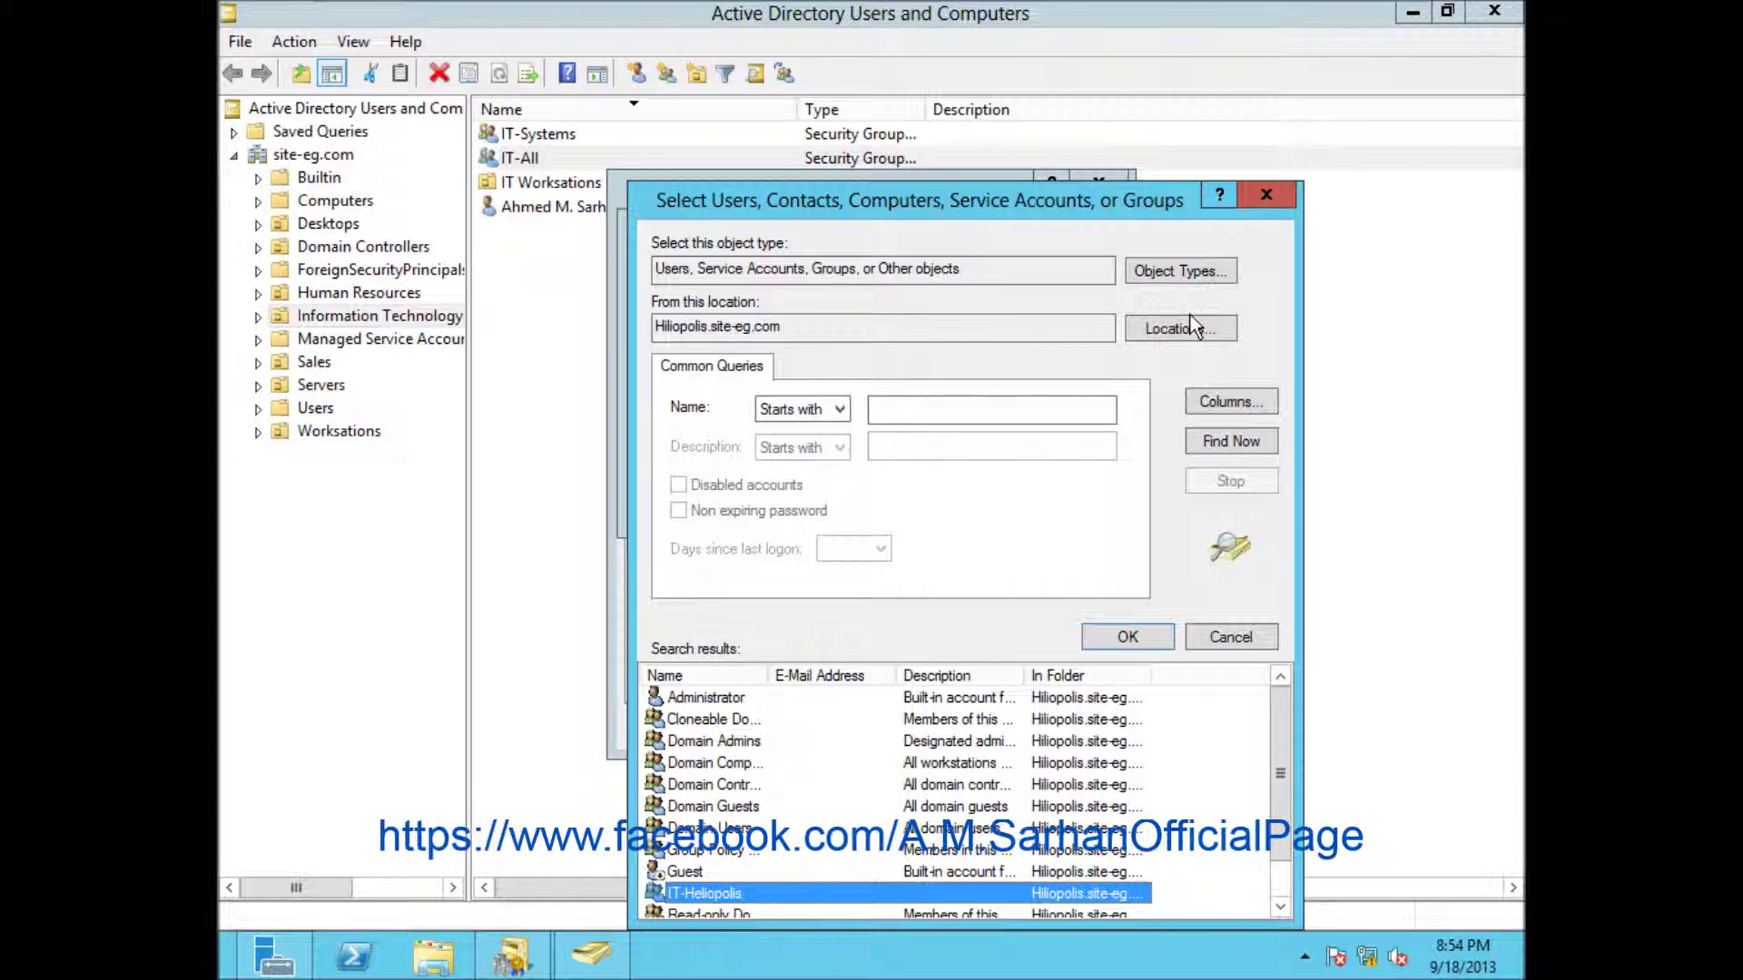
{"action": "mouse_move", "coordinate": [1069, 11]}
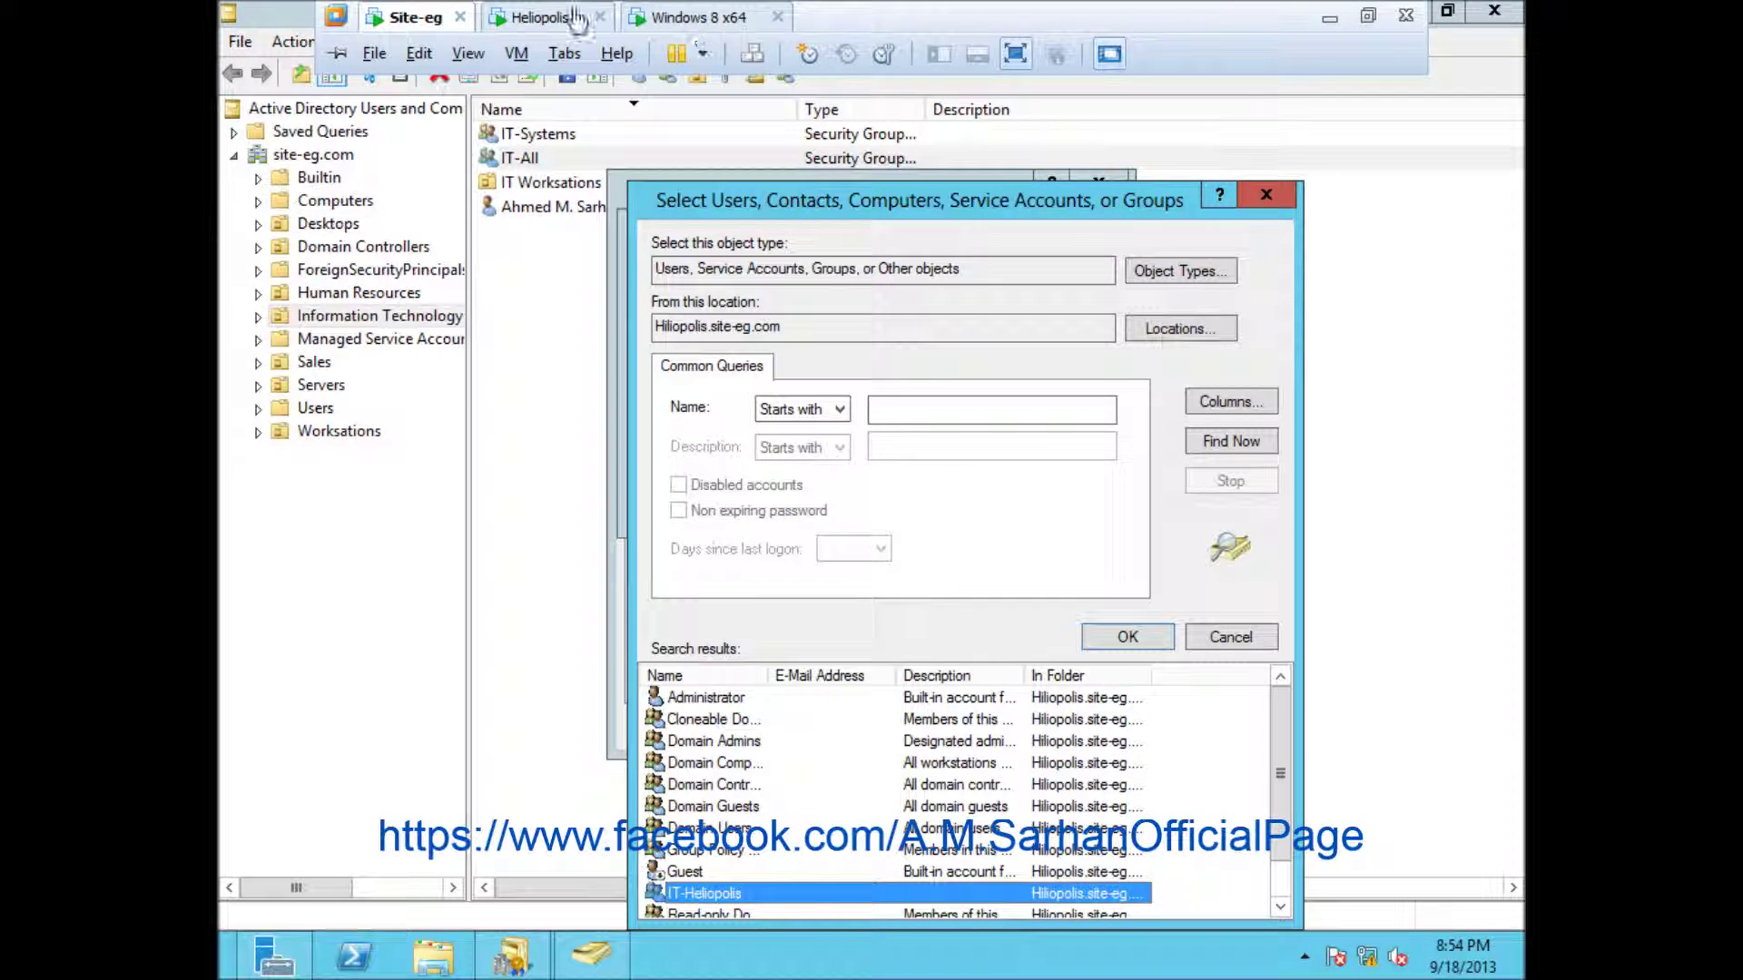
{"action": "left_click", "coordinate": [1330, 21]}
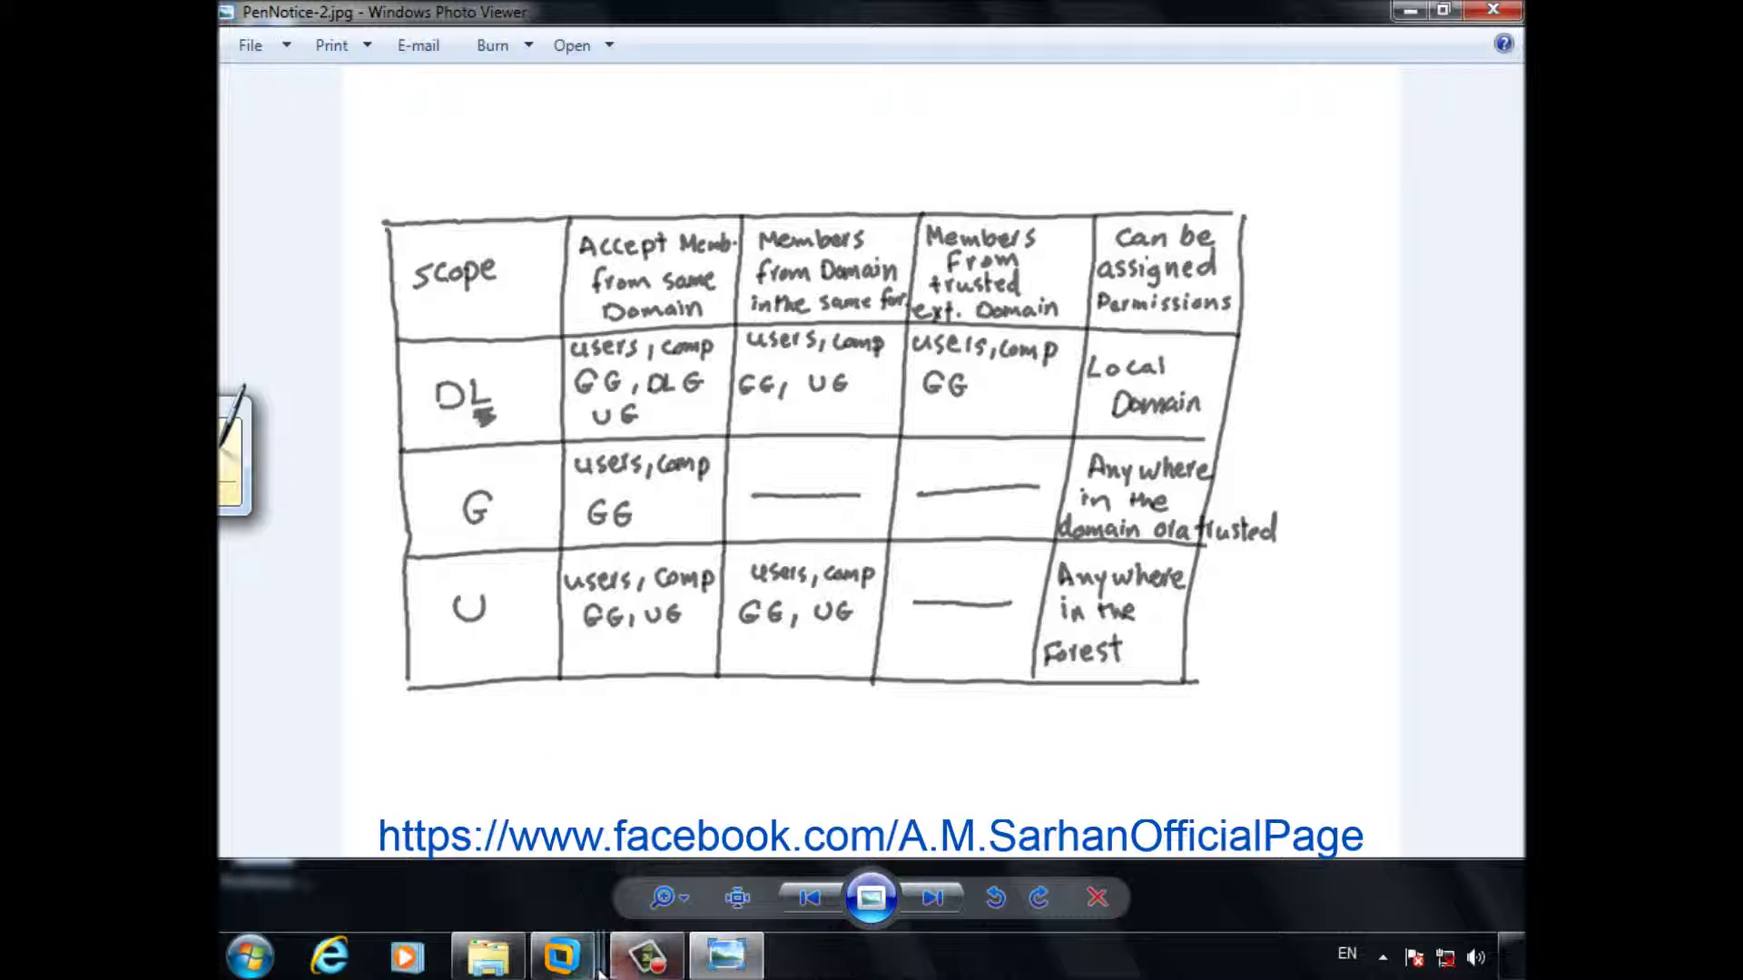
Cancel the Select Users picker and IT-All Properties, then minimise the VM to view the scope table.
{"action": "mouse_move", "coordinate": [560, 955]}
{"action": "left_click", "coordinate": [493, 898]}
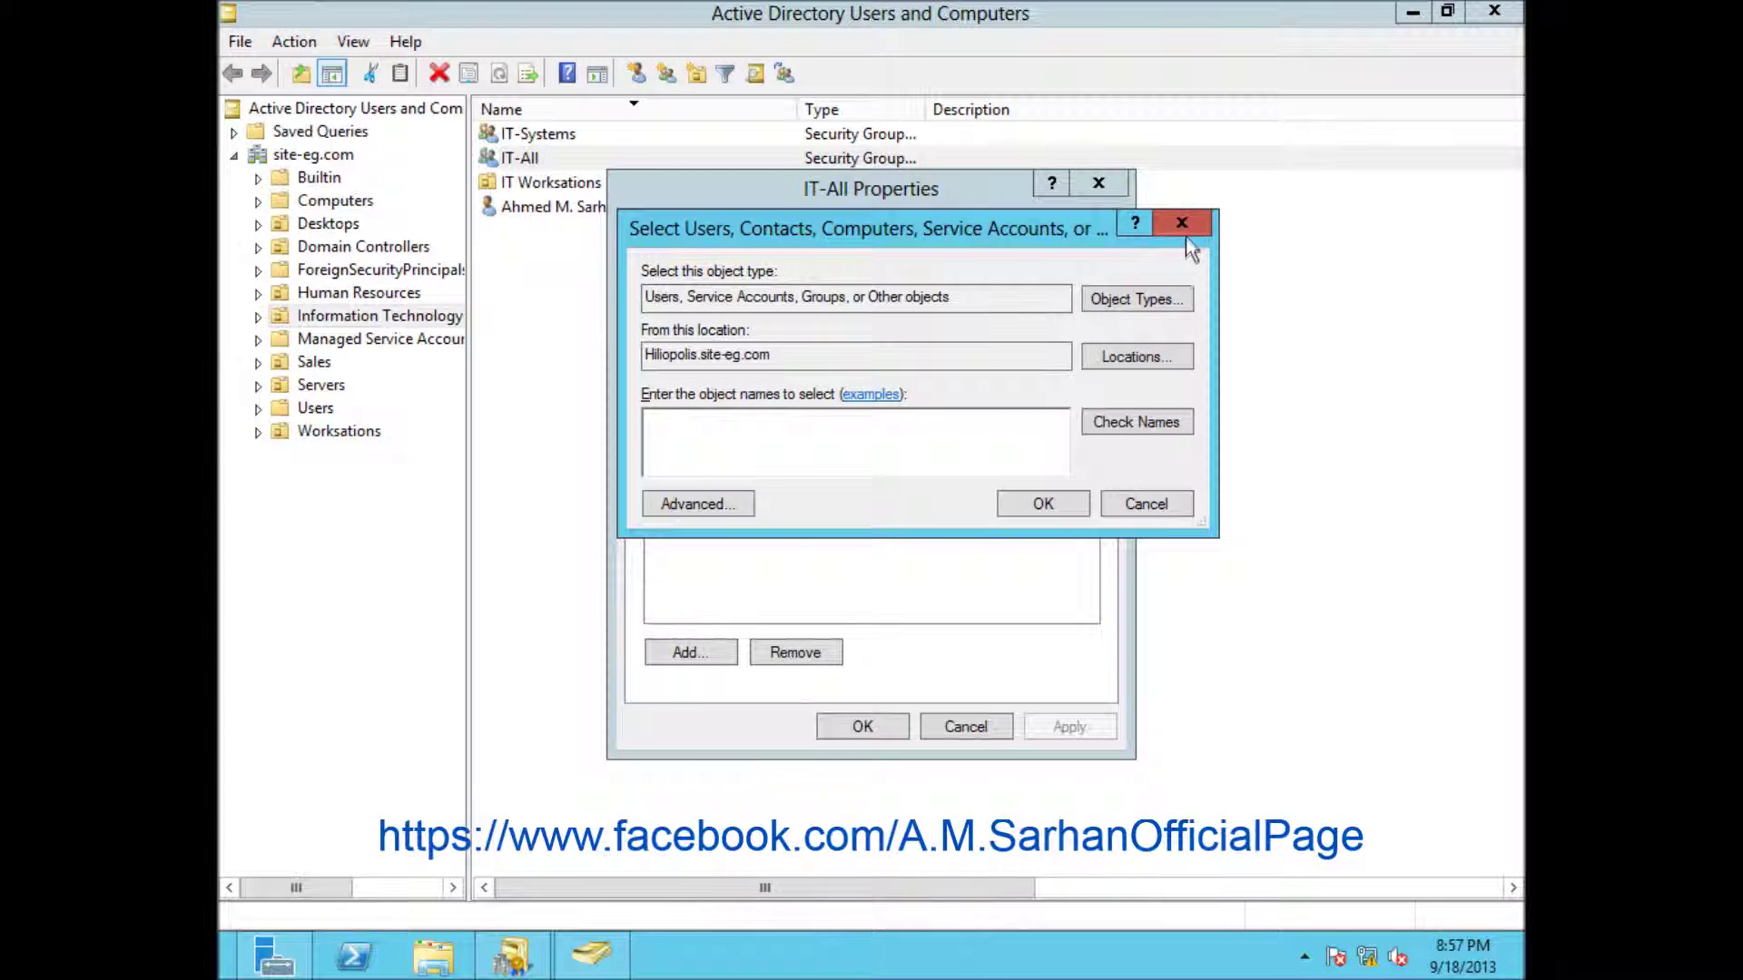
{"action": "left_click", "coordinate": [1183, 223]}
{"action": "left_click", "coordinate": [1097, 182]}
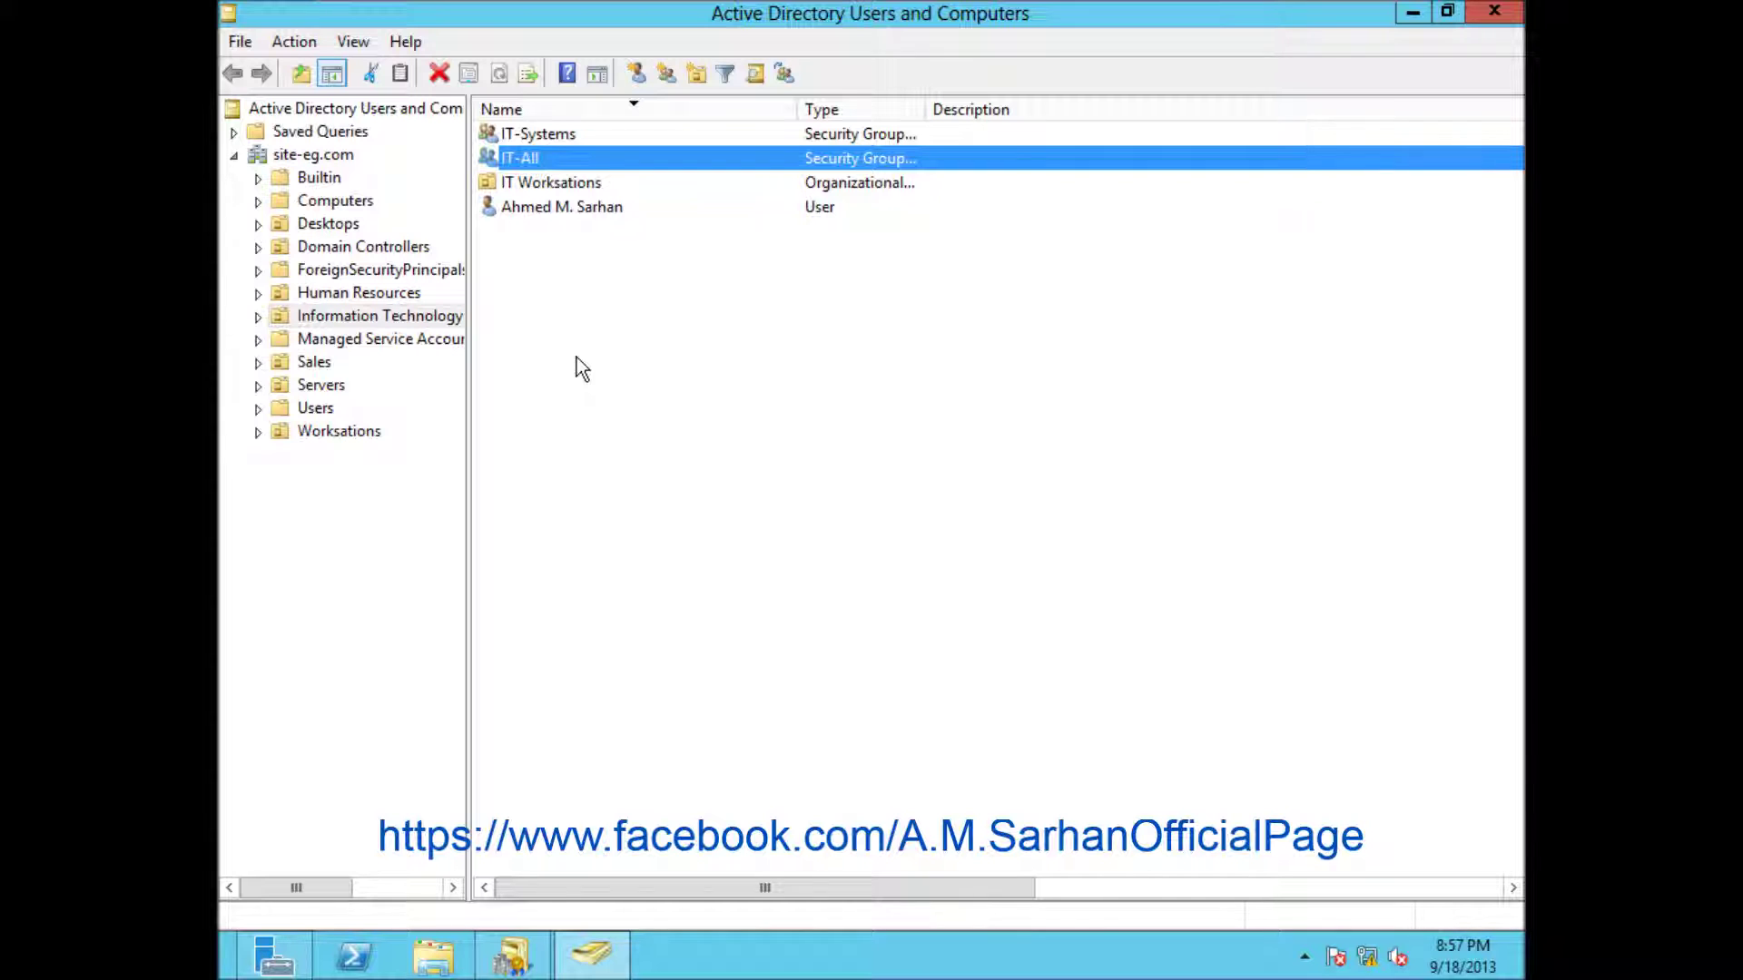
{"action": "left_click", "coordinate": [1337, 16]}
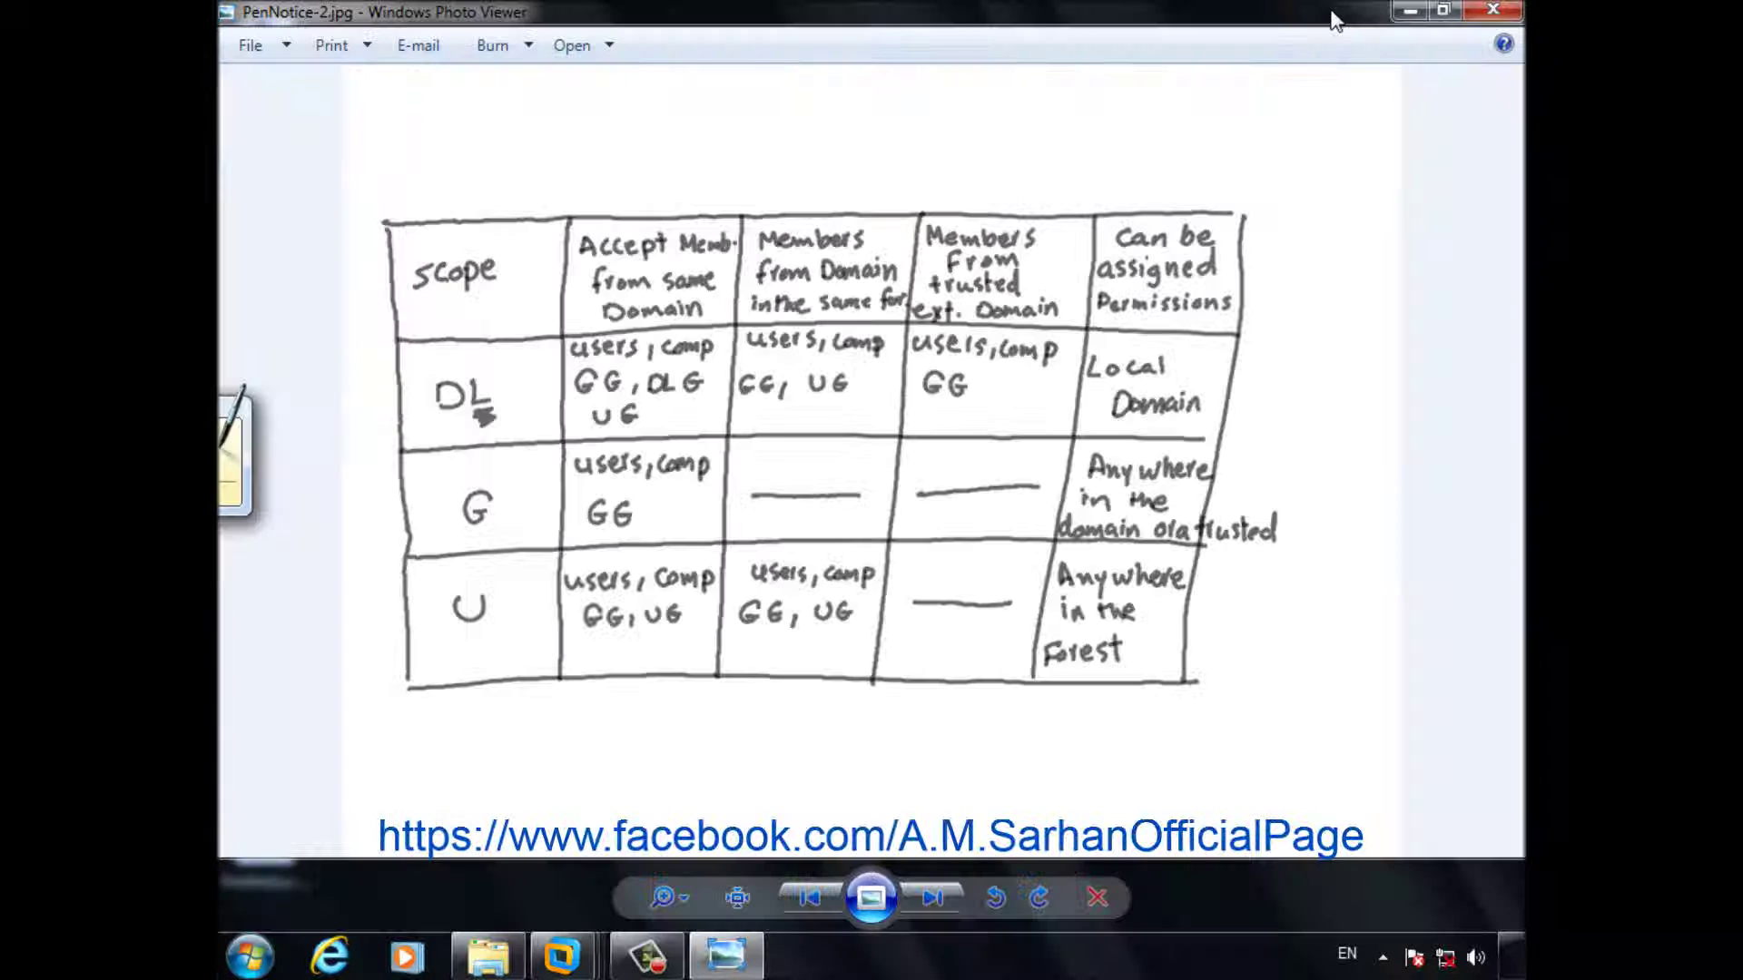